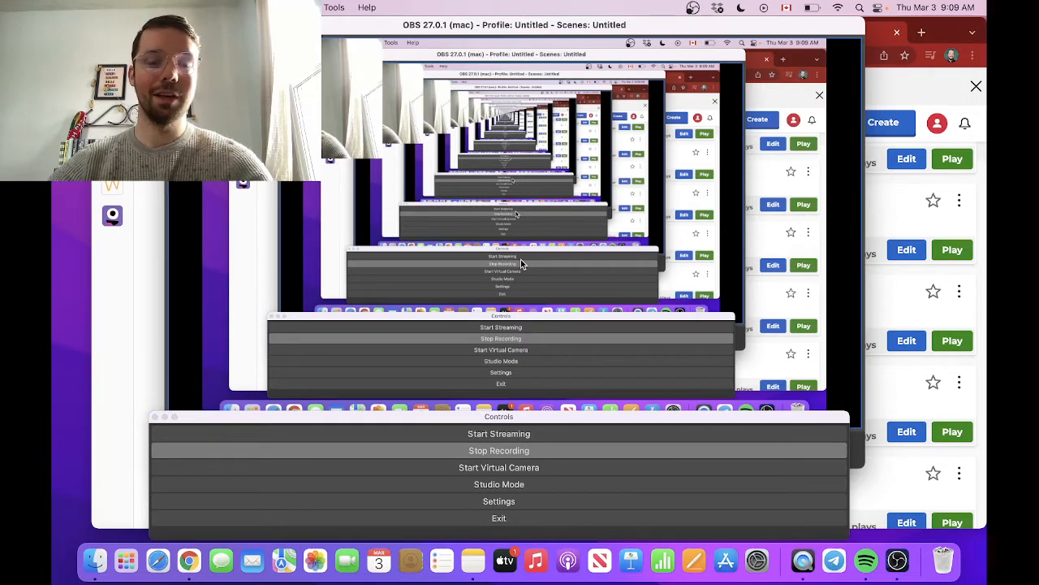
left_click(135, 303)
left_click(906, 340)
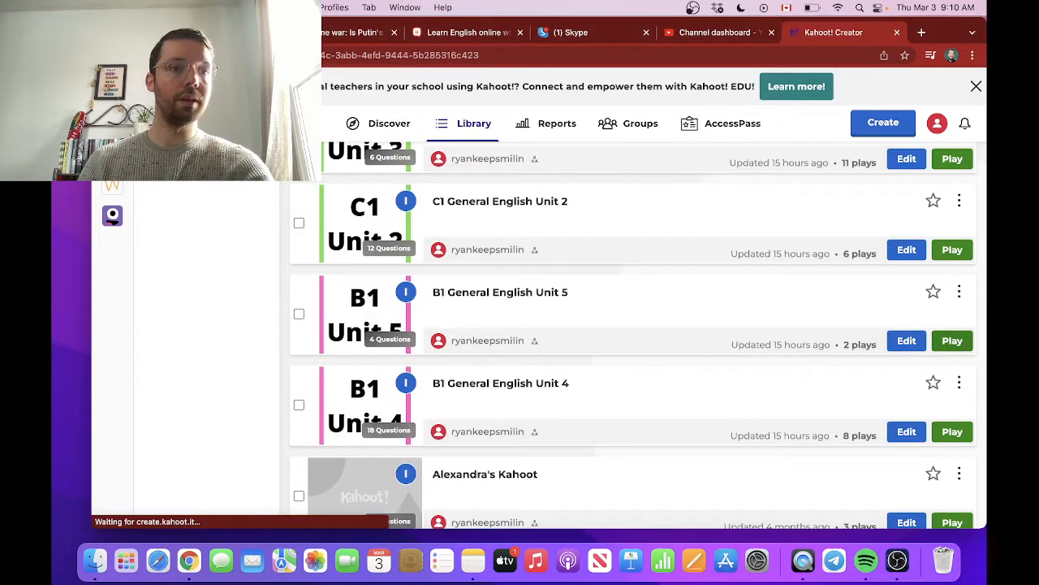
key("super+bracketleft")
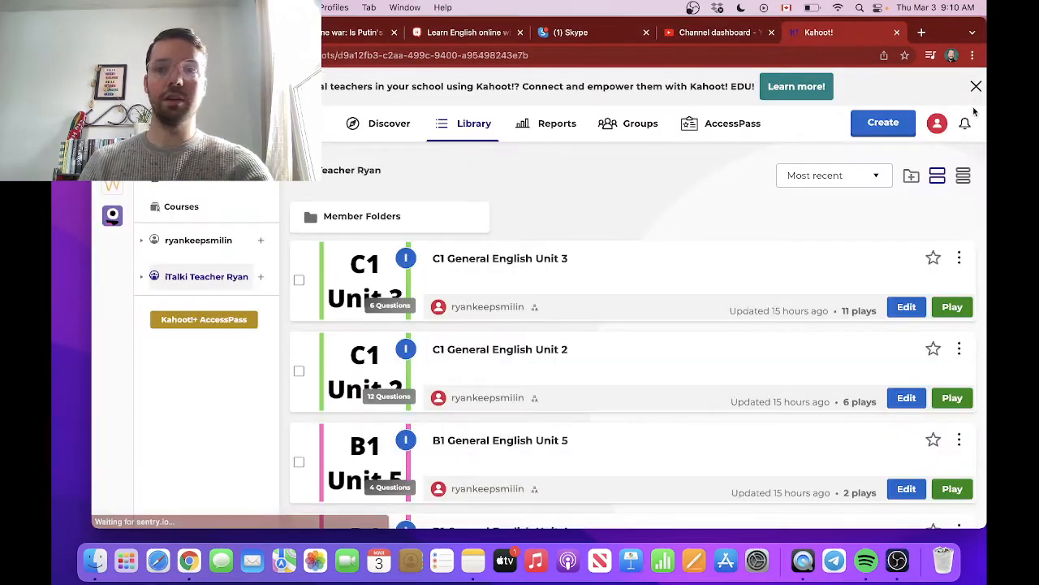
Go to the kahoot.com home page
left_click(509, 59)
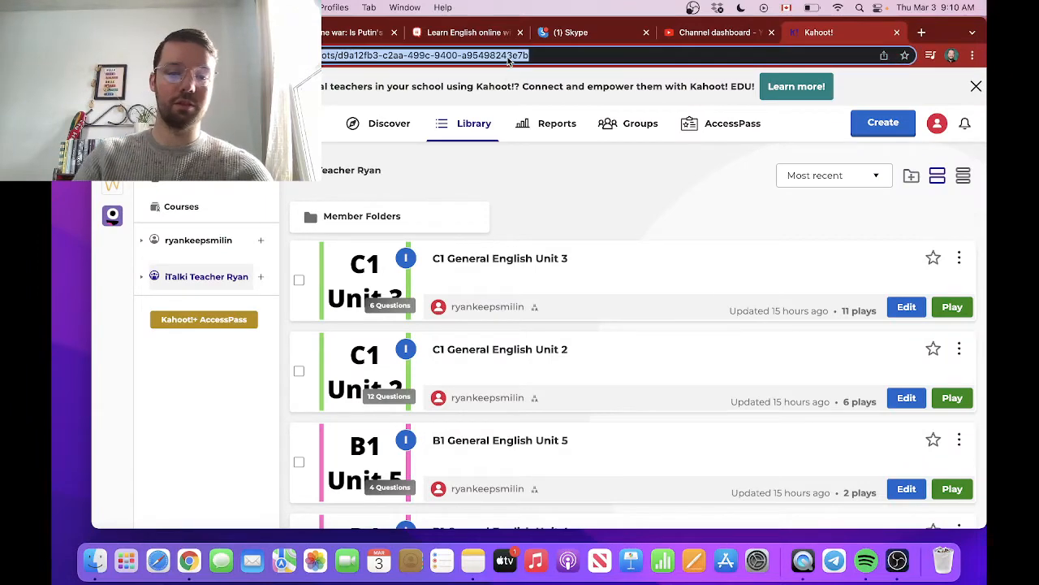
type("kahoot ")
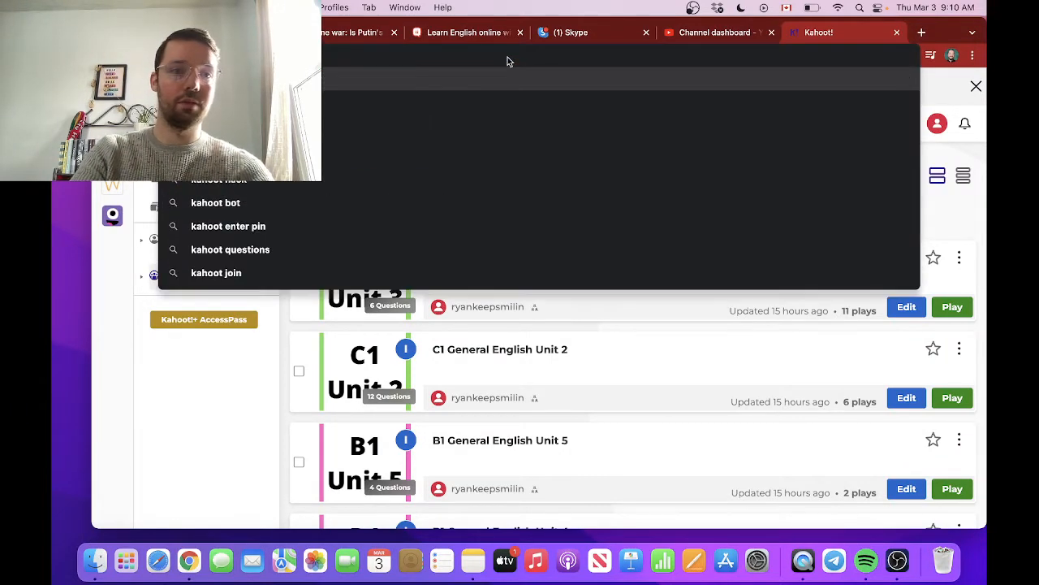
type(".com")
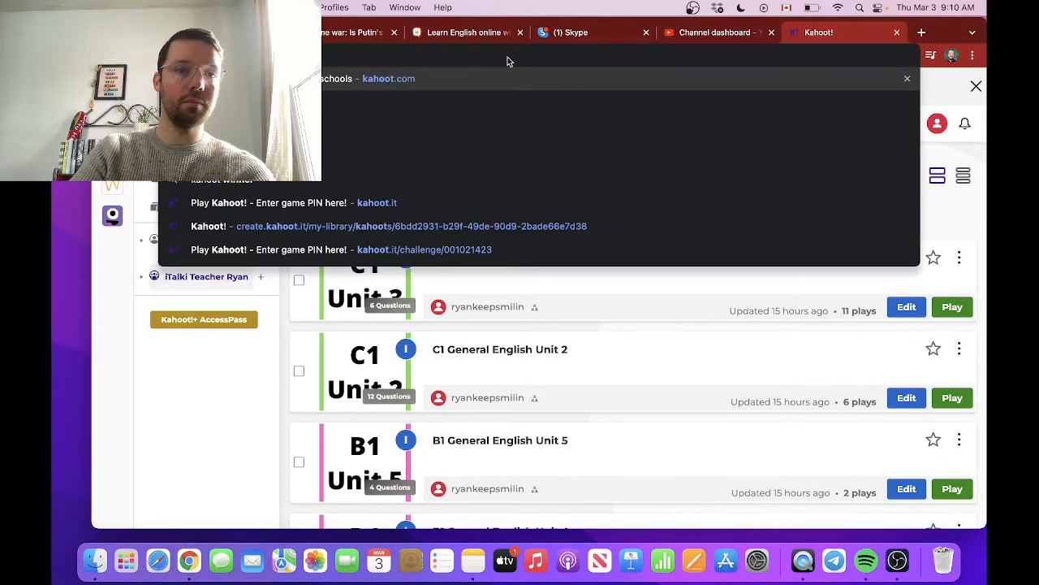
key("Return")
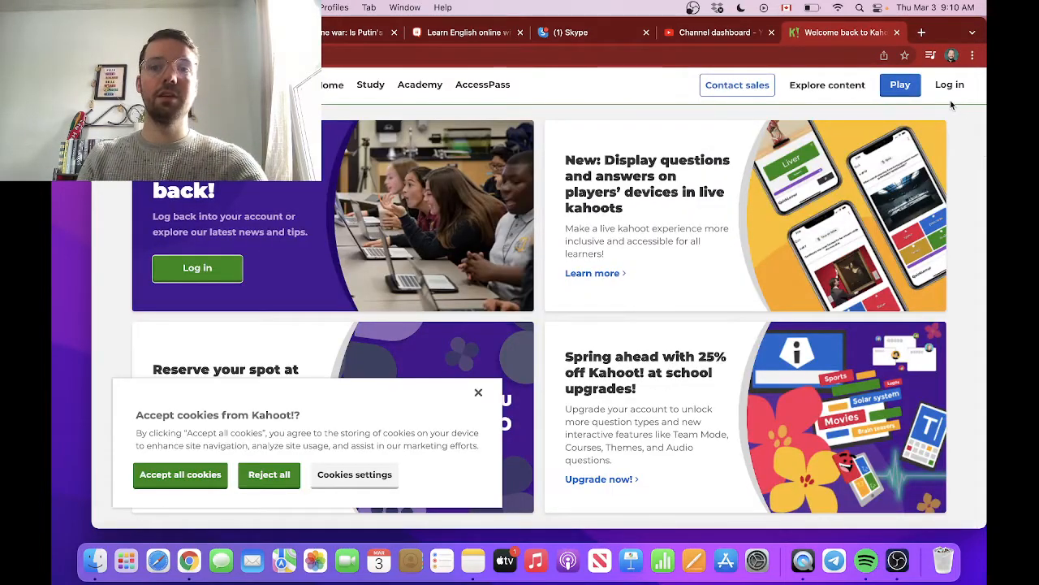
Log in to the Kahoot! account from the home page to reach the dashboard
scroll(824, 124, "up", 5)
scroll(823, 124, "right", 3)
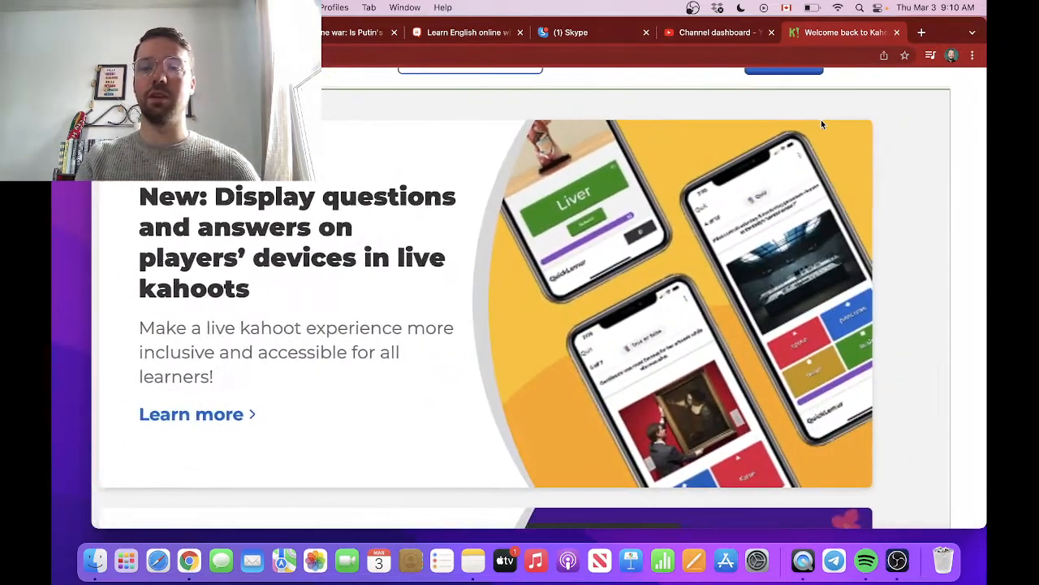
scroll(823, 125, "up", 1)
scroll(821, 119, "down", 5)
left_click(916, 100)
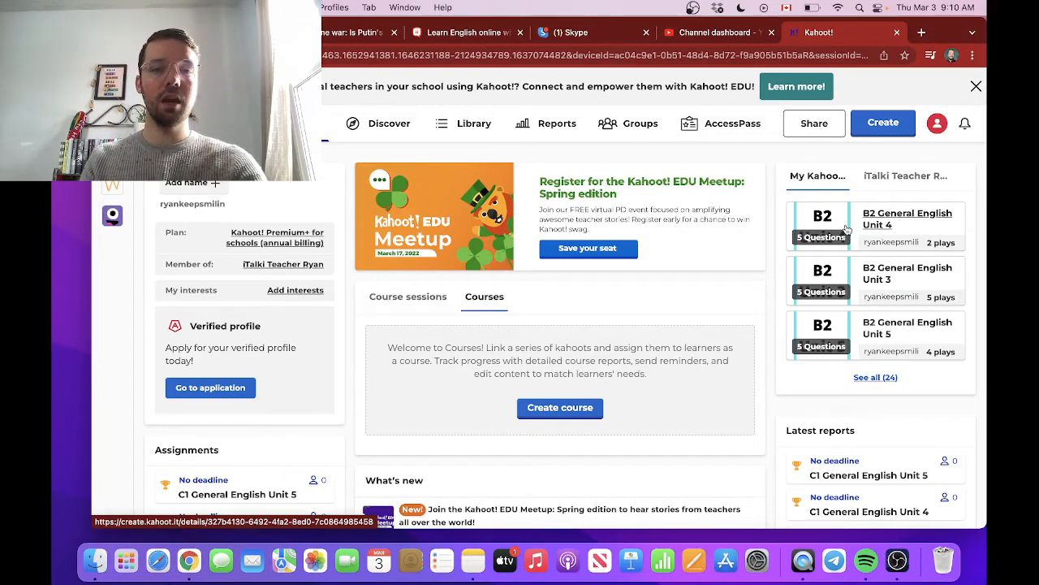
Open the full list of personal kahoots from the dashboard and look through the General English units and student quizzes
left_click(864, 378)
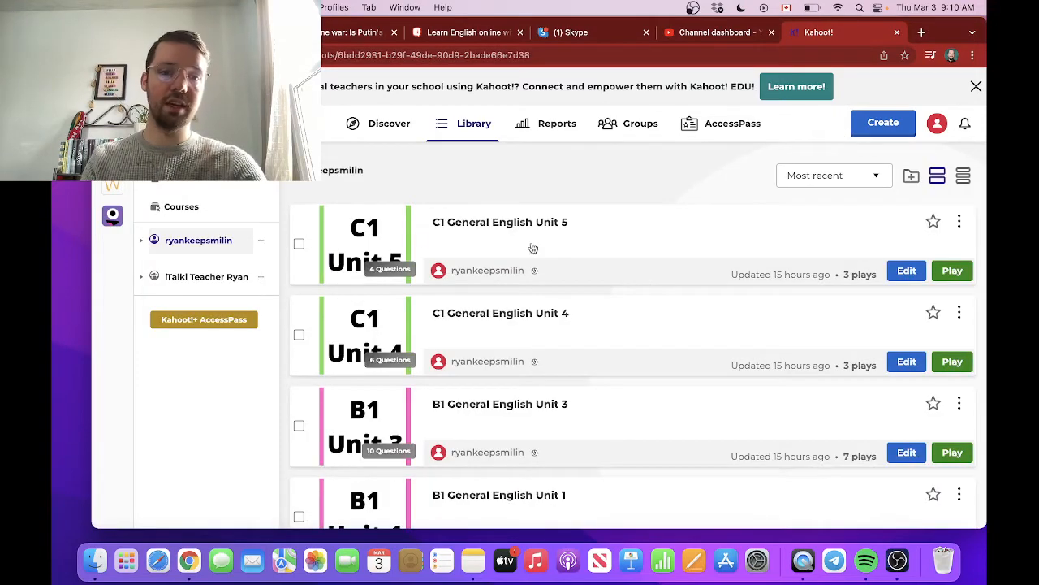
scroll(498, 403, "down", 1)
scroll(498, 403, "down", 15)
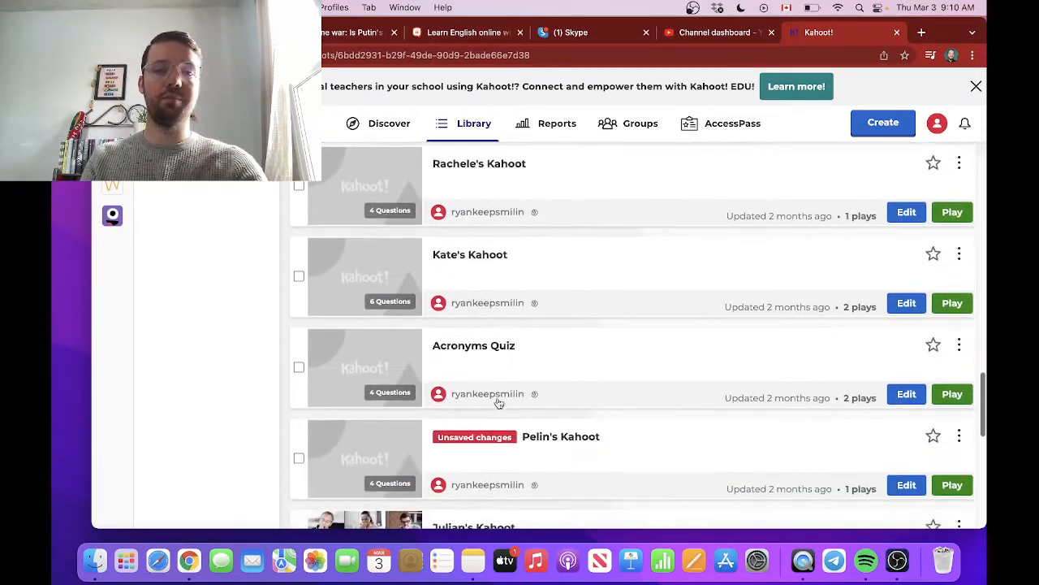
scroll(498, 398, "up", 2)
scroll(498, 398, "up", 10)
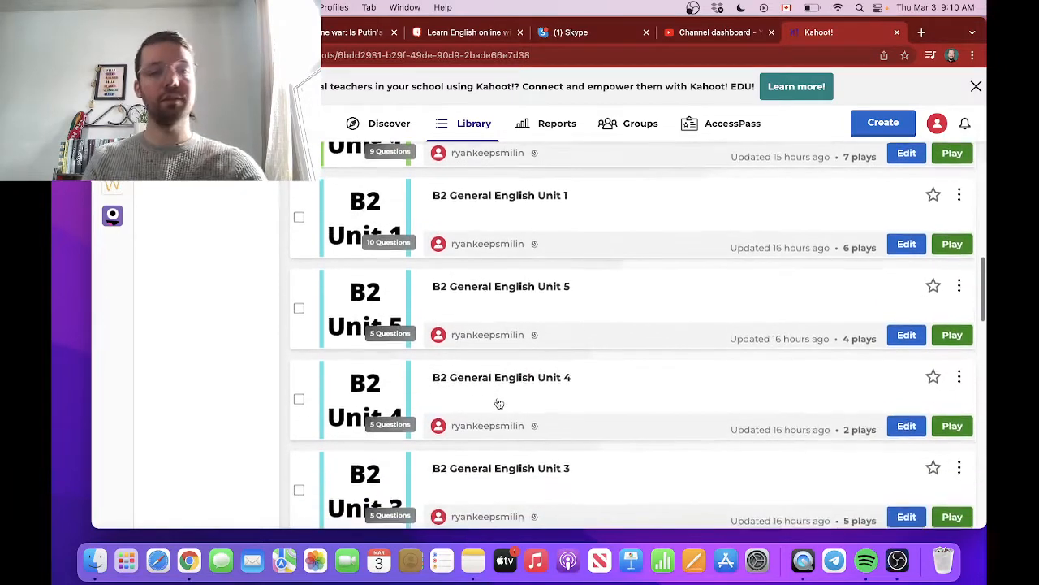
scroll(499, 402, "up", 1)
scroll(498, 403, "up", 6)
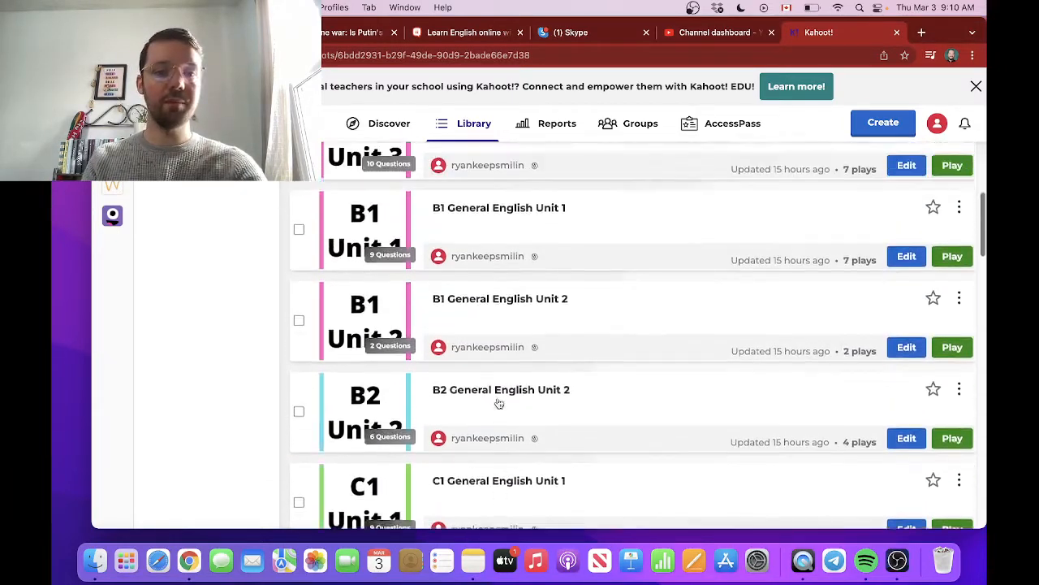
scroll(497, 405, "up", 3)
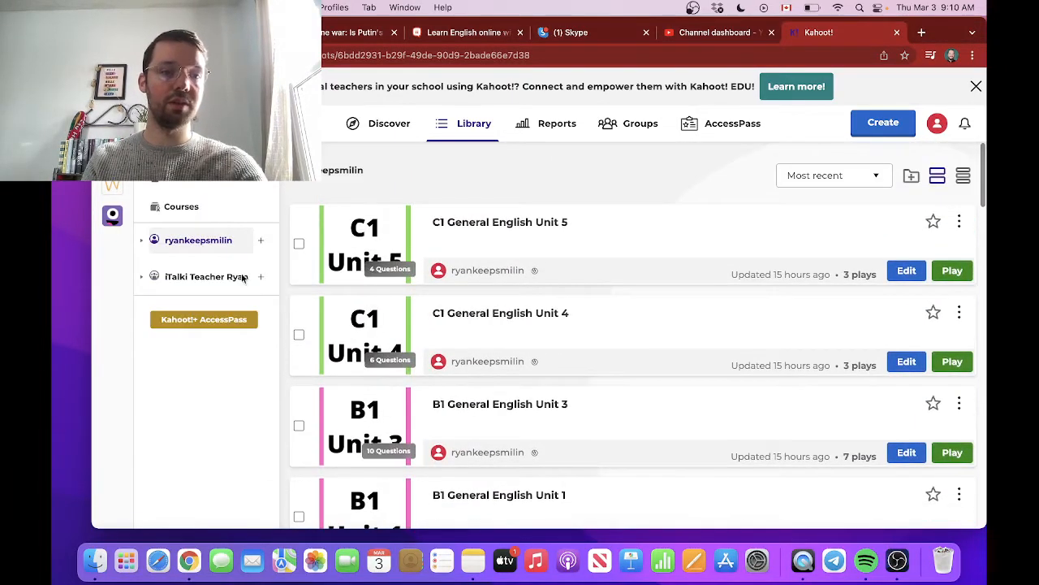
Switch the library to the iTalki teacher team's kahoots and look through the whole list
left_click(192, 280)
scroll(581, 368, "down", 5)
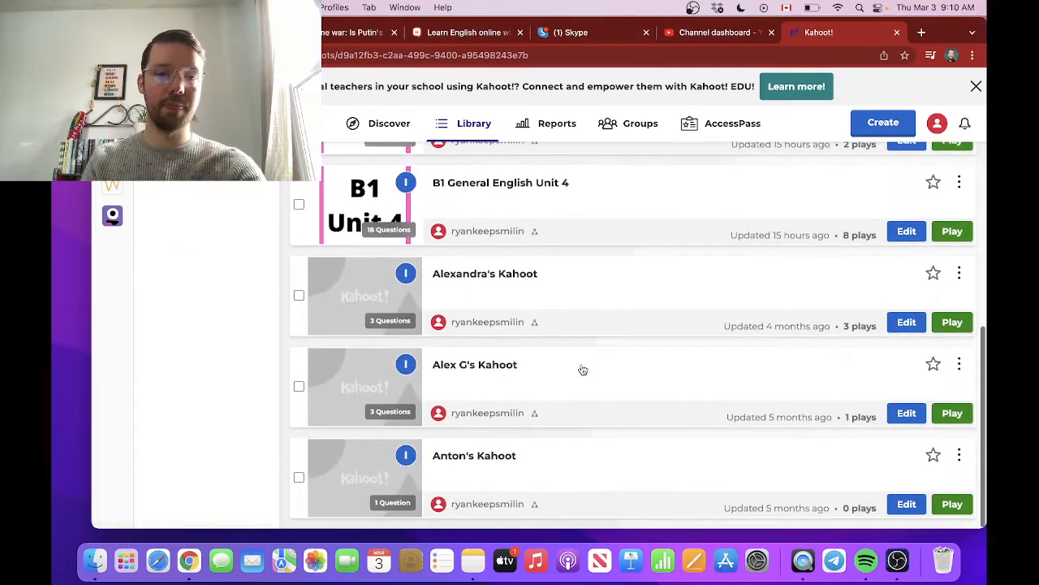
scroll(583, 371, "up", 5)
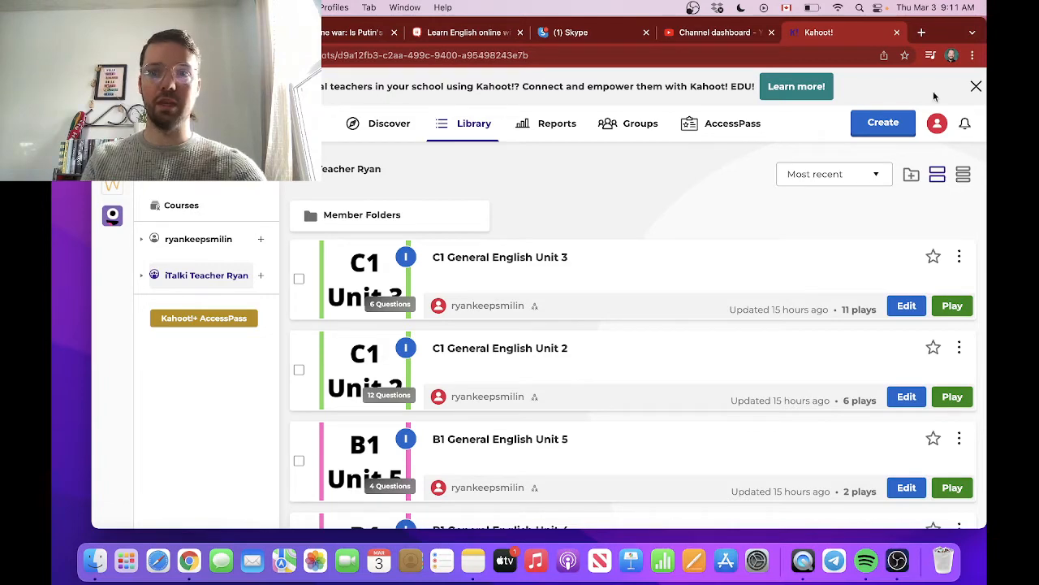
Open Google Jamboard in a new browser tab and look through the students' glossary boards
left_click(922, 33)
type("jam")
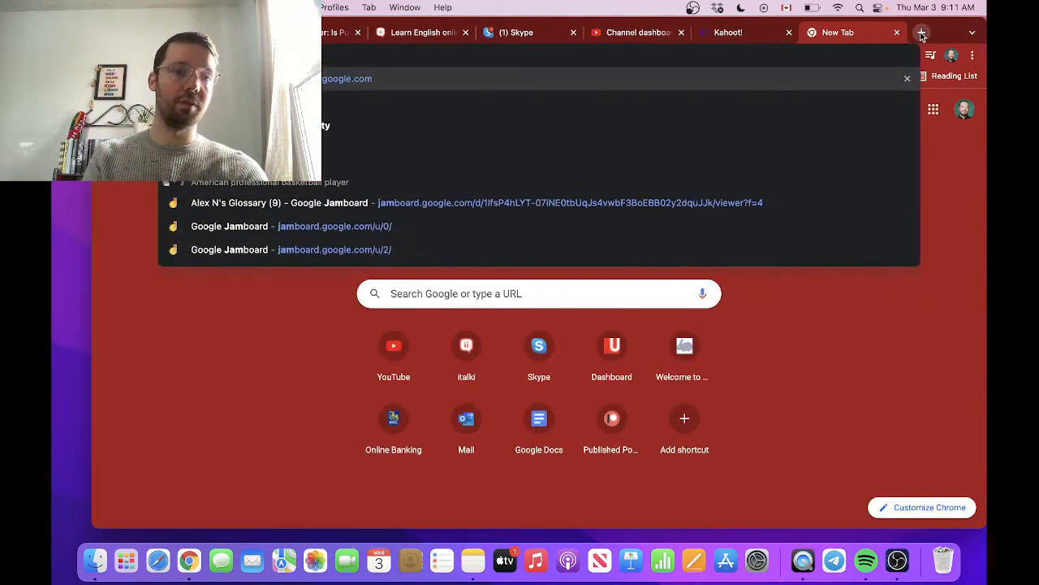
key("Return")
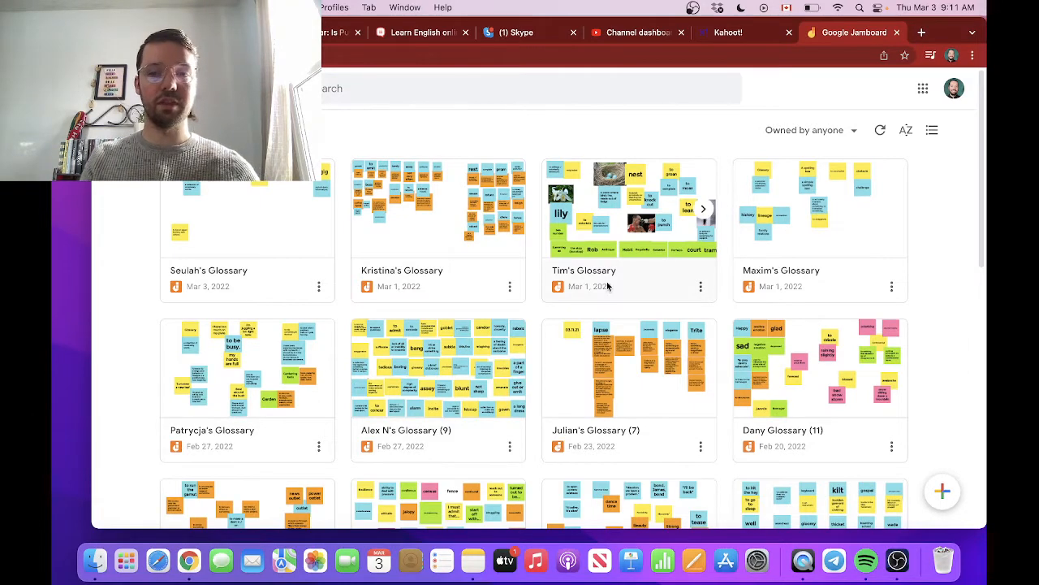
scroll(608, 286, "down", 2)
scroll(845, 367, "up", 2)
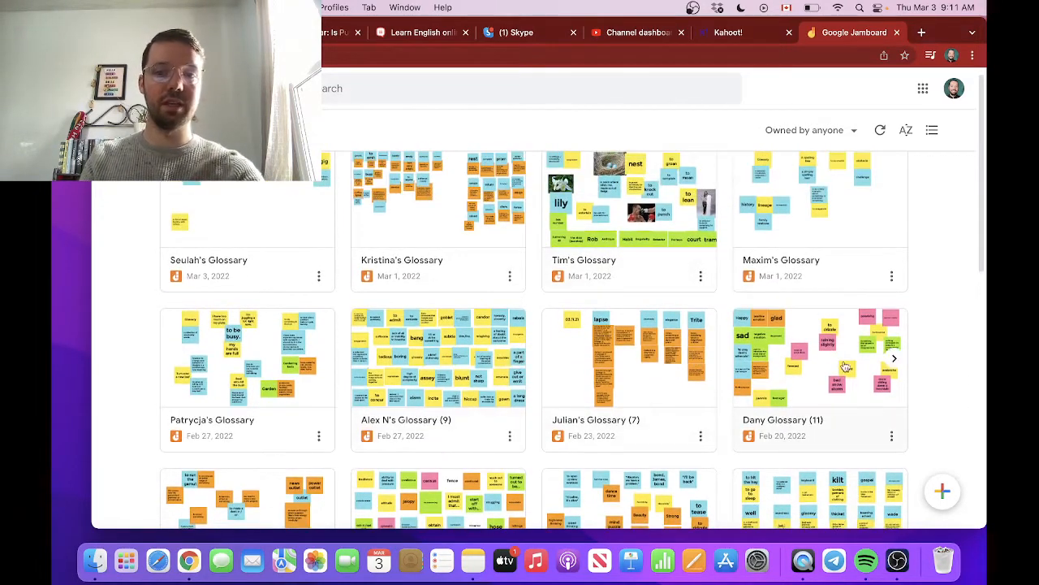
scroll(845, 367, "down", 3)
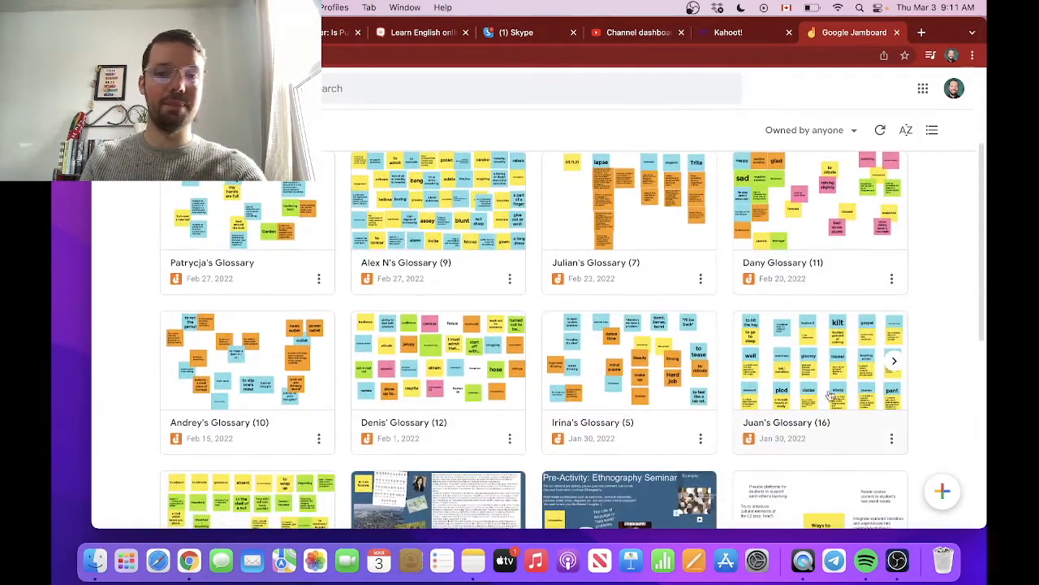
Open the student glossary board marked (9) and page through its vocabulary frames to frame 4
left_click(430, 225)
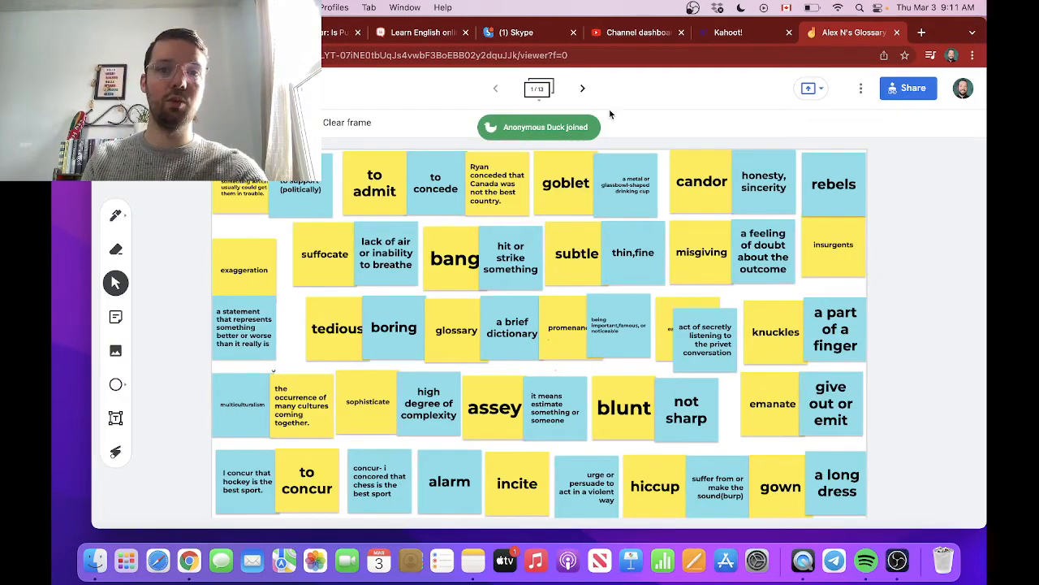
left_click(582, 89)
left_click(582, 89)
left_click(583, 90)
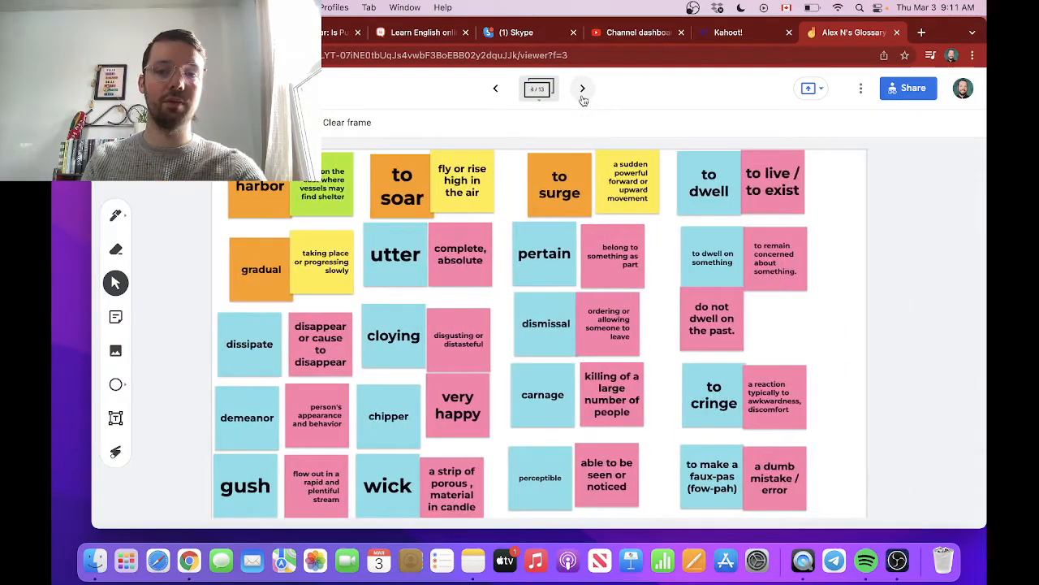
left_click(582, 89)
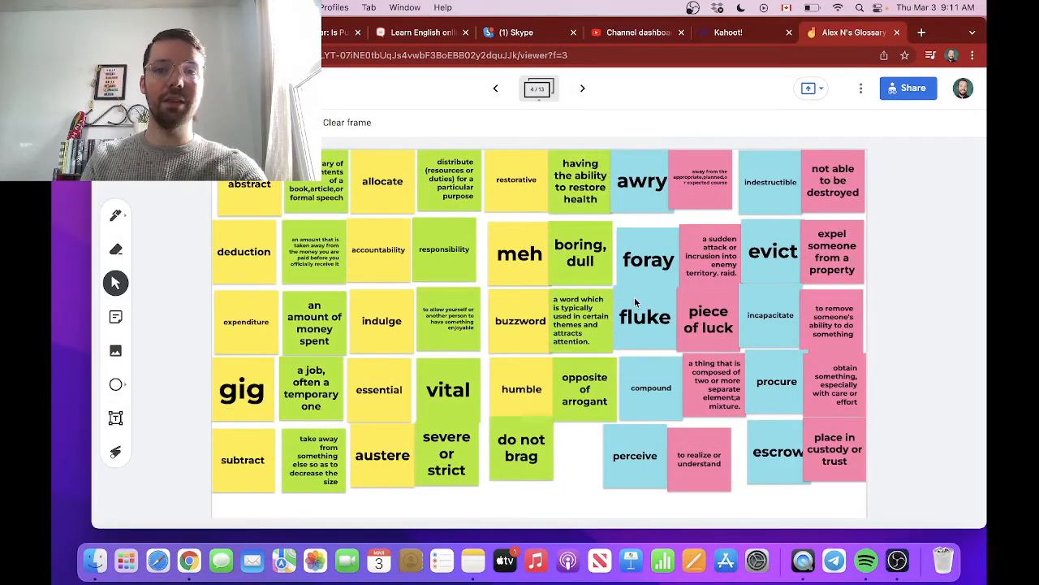
Return to the Kahoot! library and review the team's list of unit and student kahoots
left_click(725, 35)
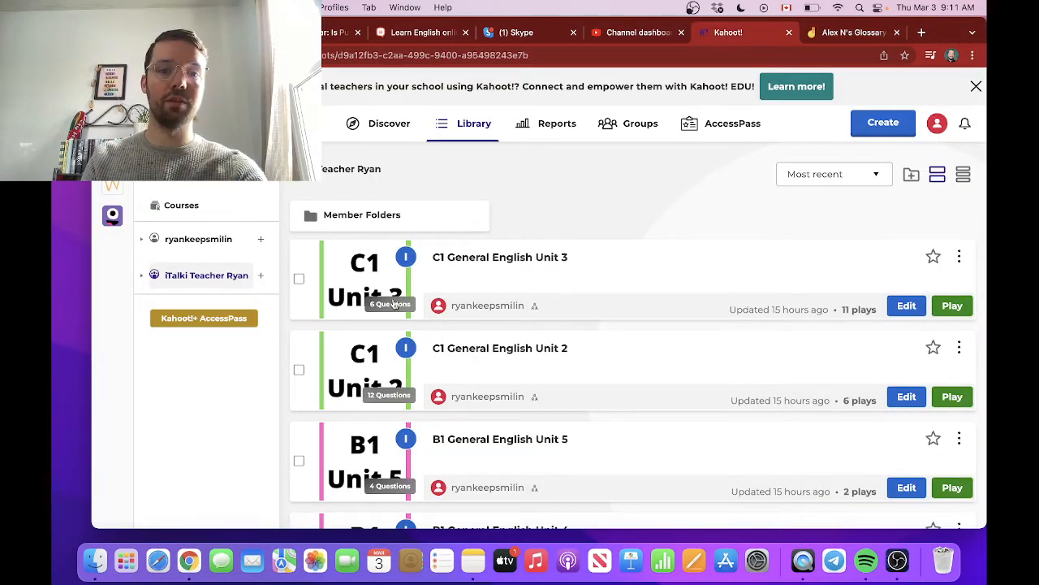
scroll(543, 384, "down", 5)
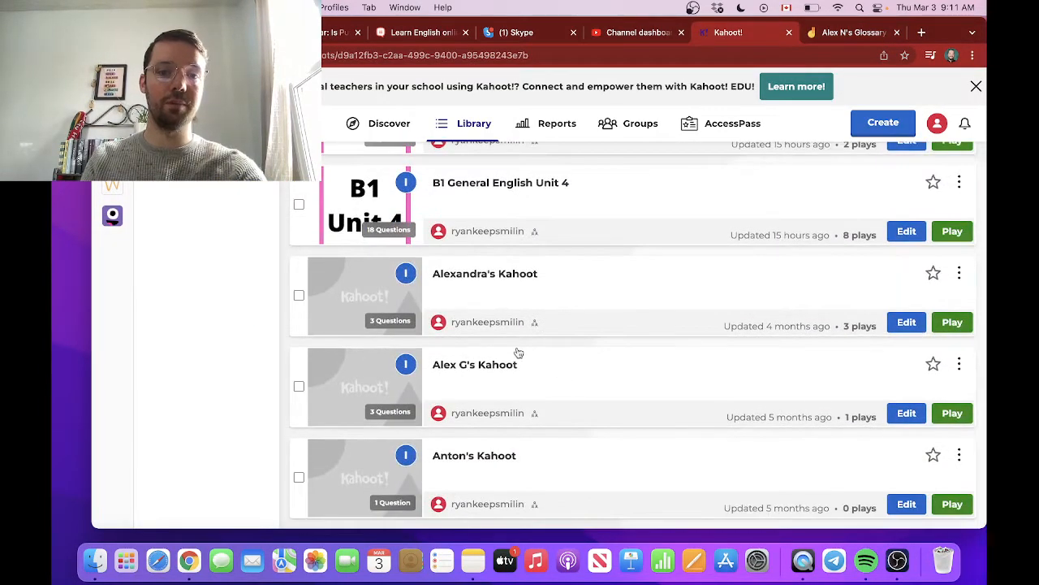
scroll(518, 352, "up", 5)
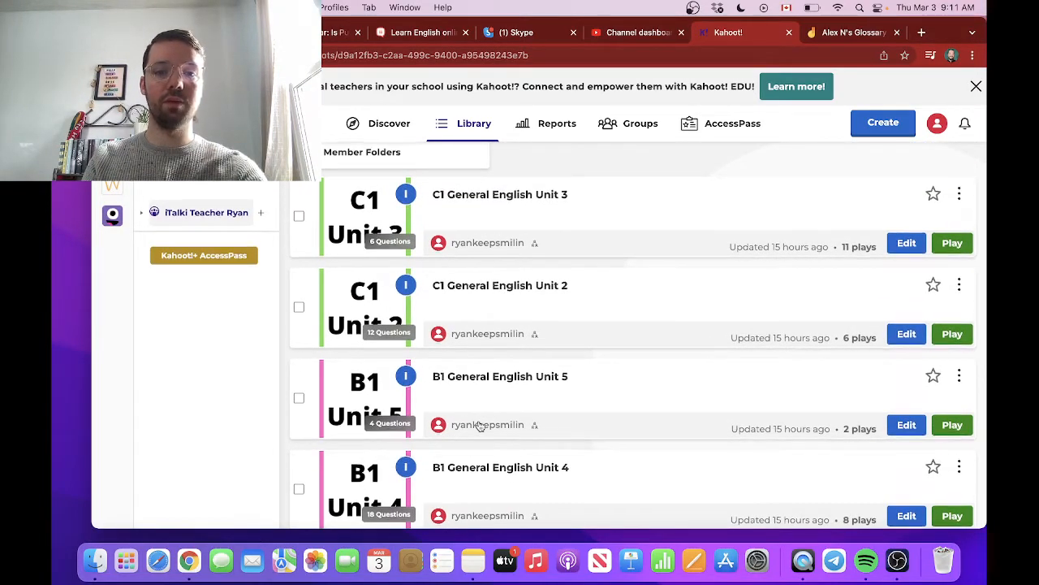
scroll(479, 425, "up", 2)
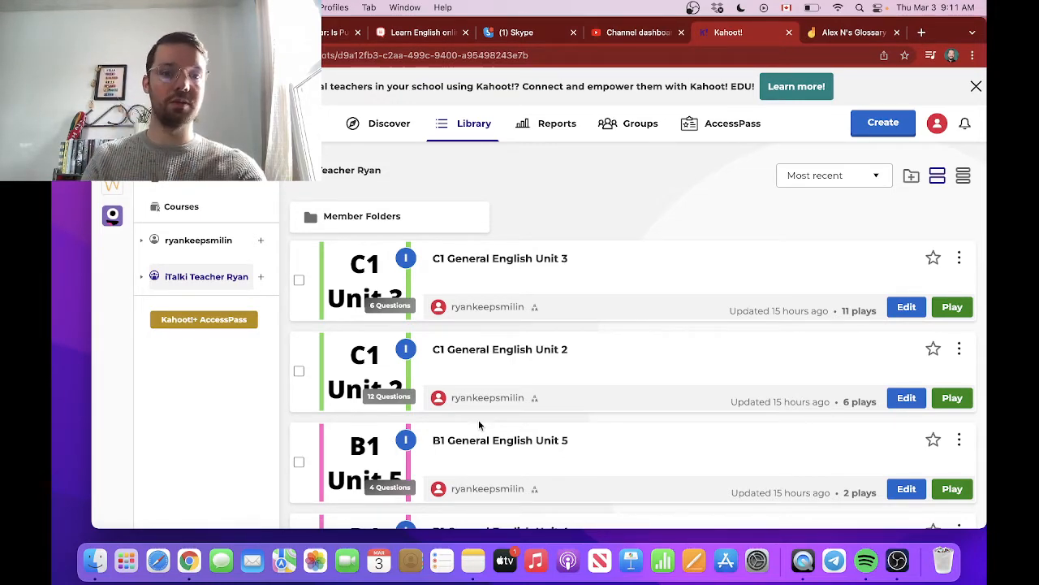
scroll(479, 423, "down", 5)
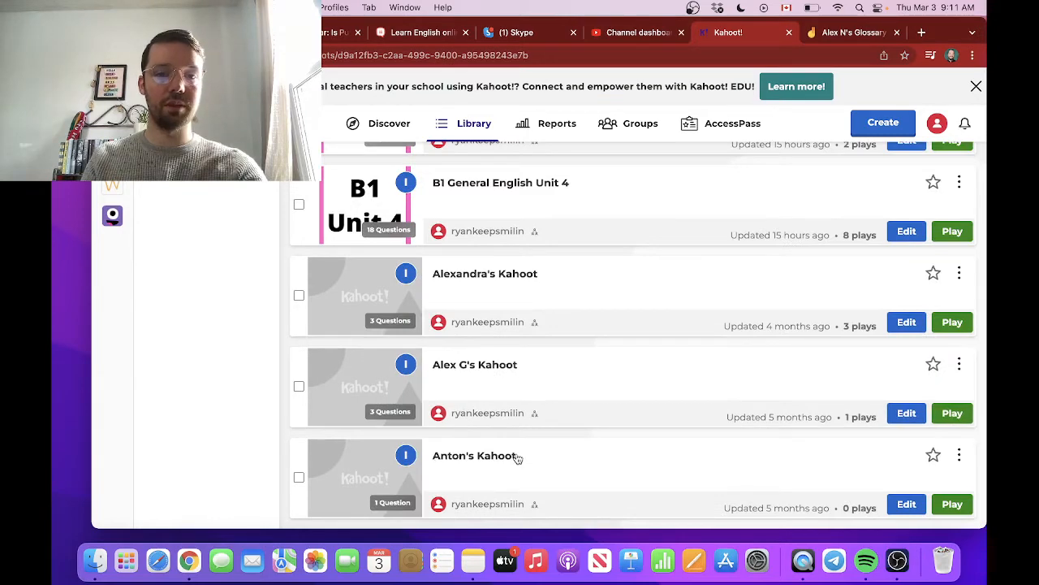
scroll(529, 355, "up", 3)
scroll(529, 355, "up", 2)
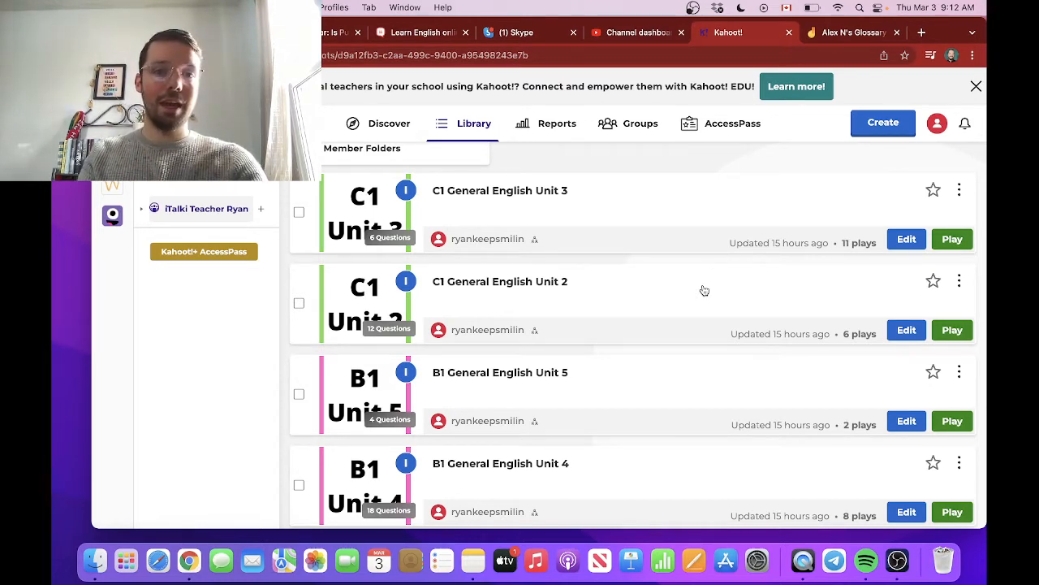
scroll(704, 290, "up", 2)
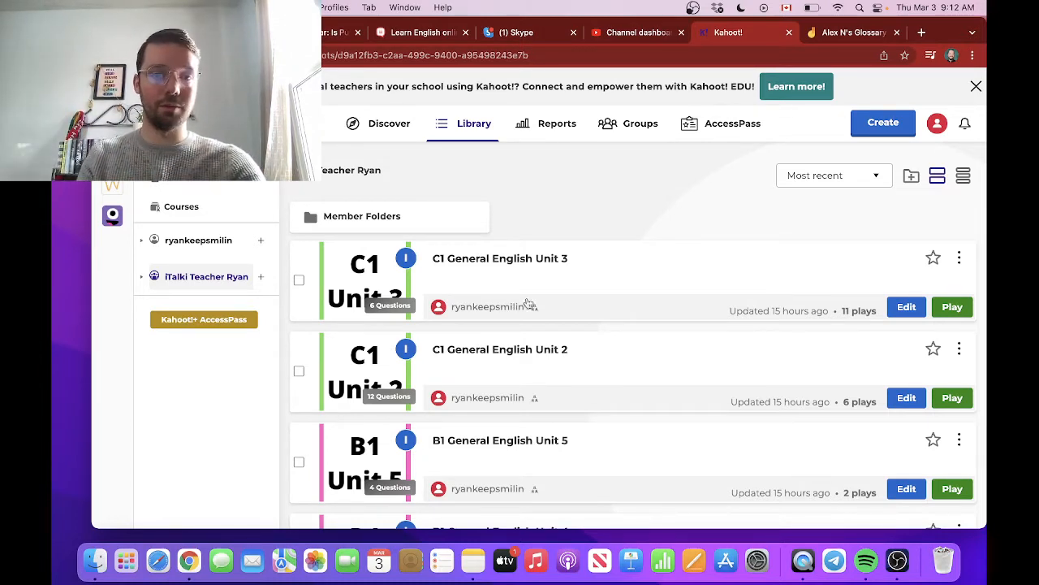
Open the C1 General English Unit 3 kahoot for editing and examine its first three questions
left_click(526, 261)
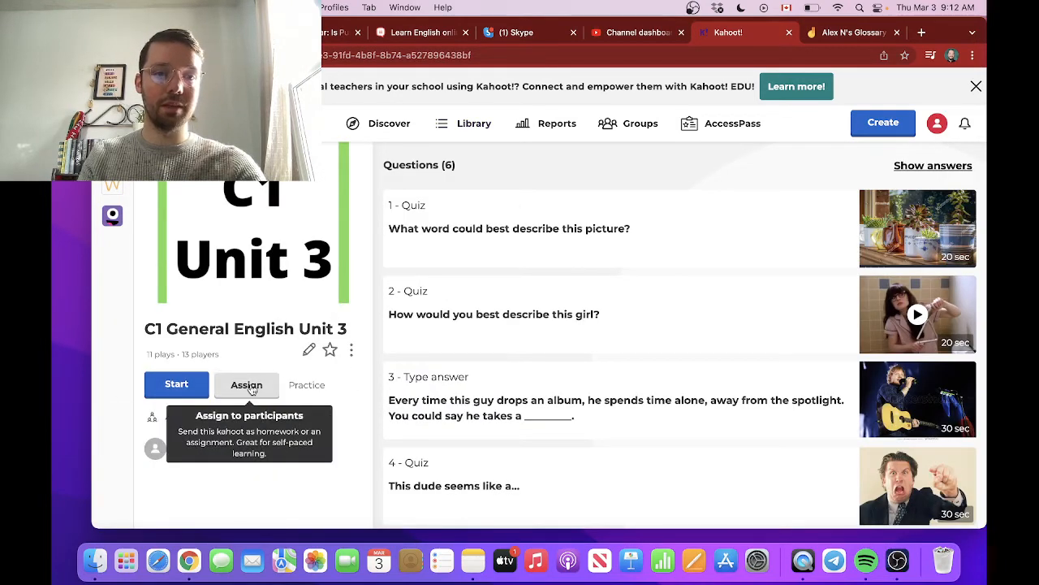
left_click(309, 349)
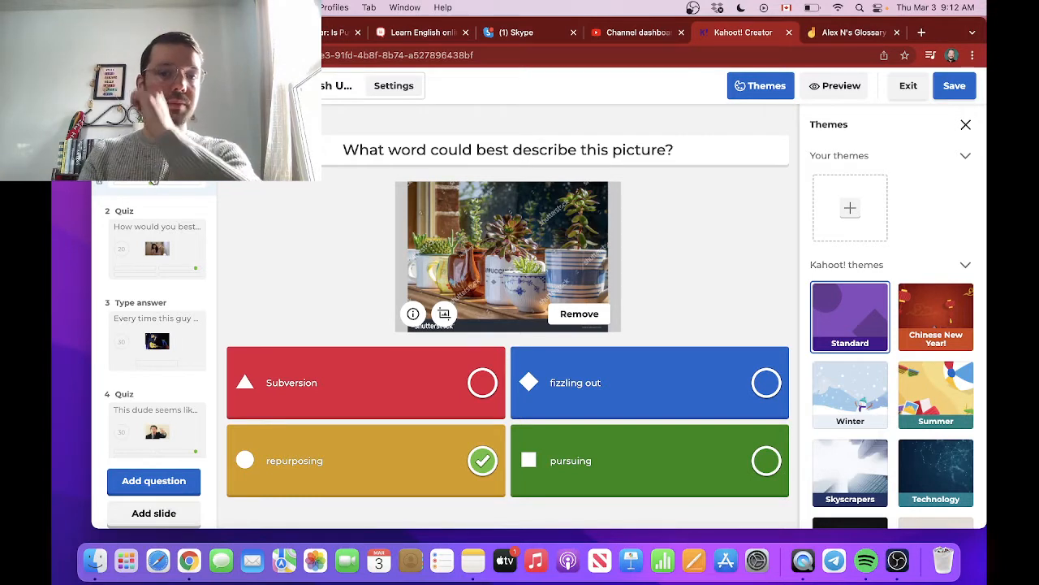
left_click_drag(344, 152, 662, 163)
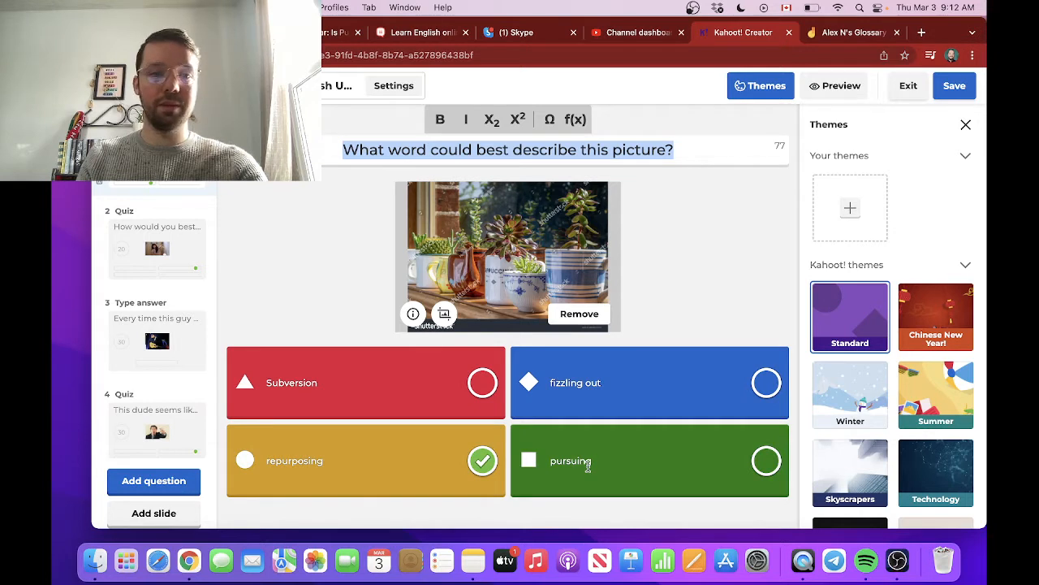
left_click(117, 246)
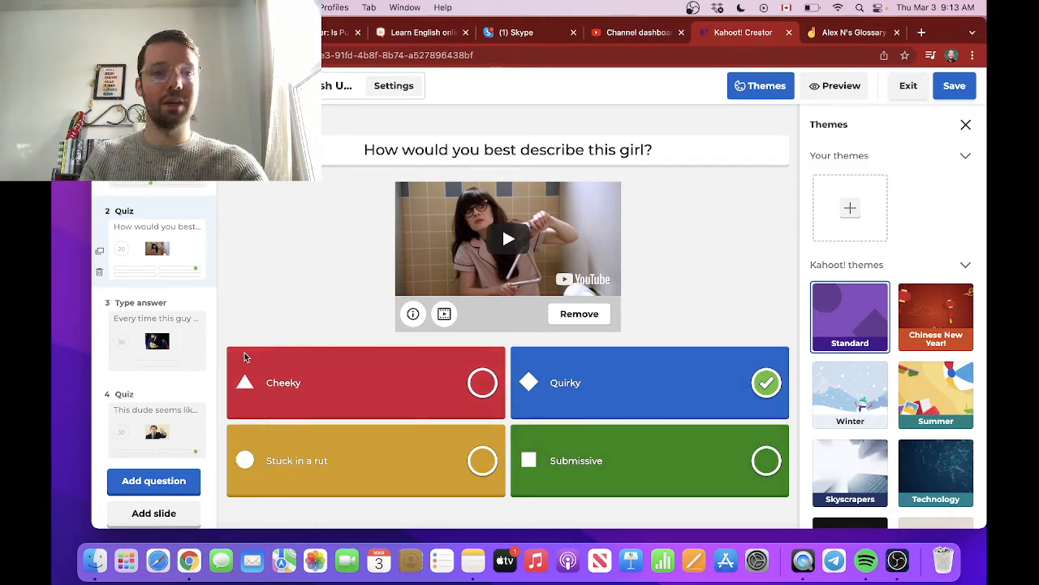
left_click(155, 337)
Return to the student's Jamboard glossary and show frame 5
left_click(851, 32)
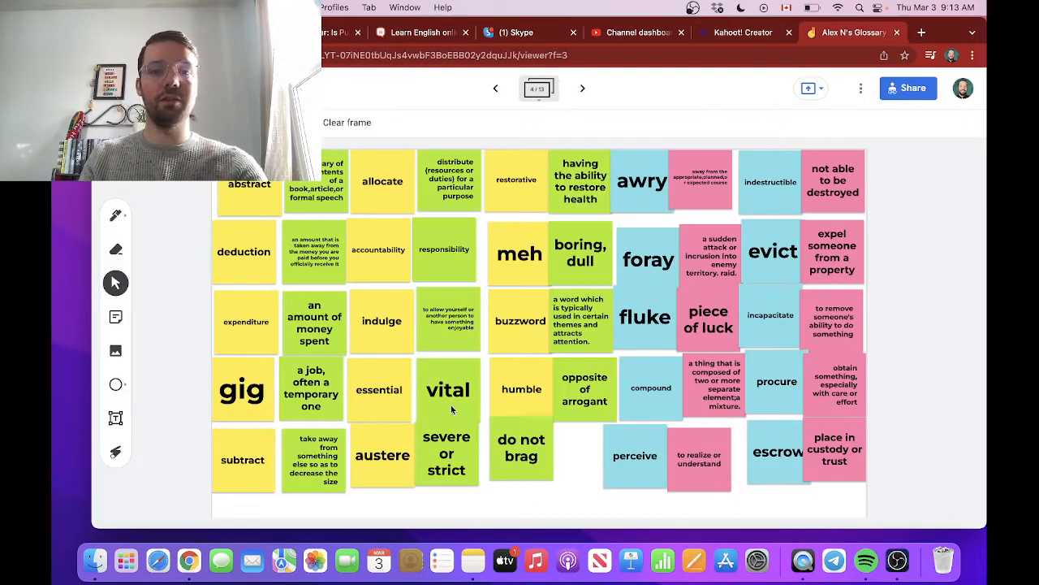
left_click(582, 90)
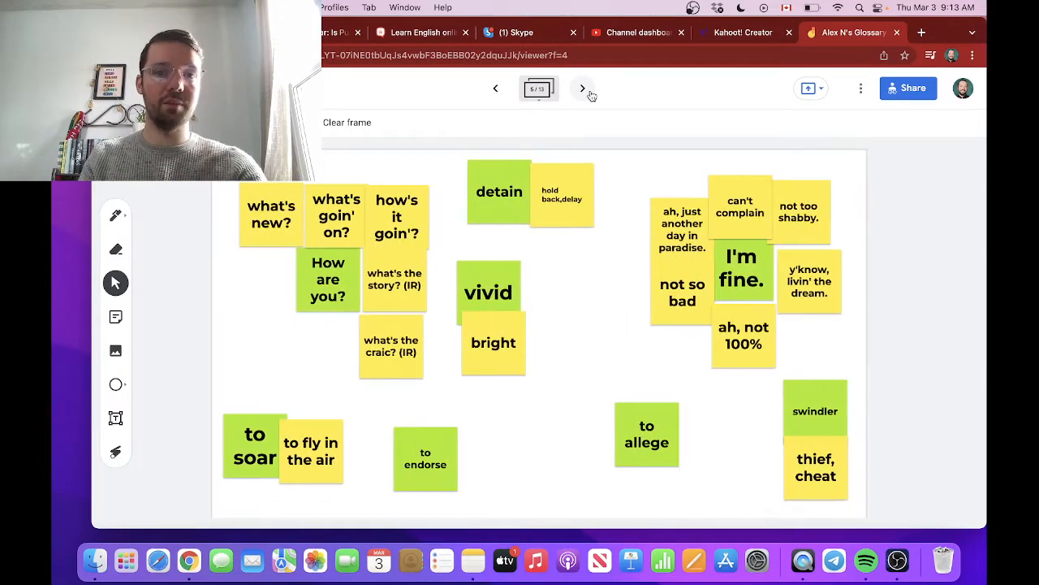
Return to the C1 General English Unit 3 kahoot and examine the "This dude seems like a..." and hippie questions
left_click(734, 32)
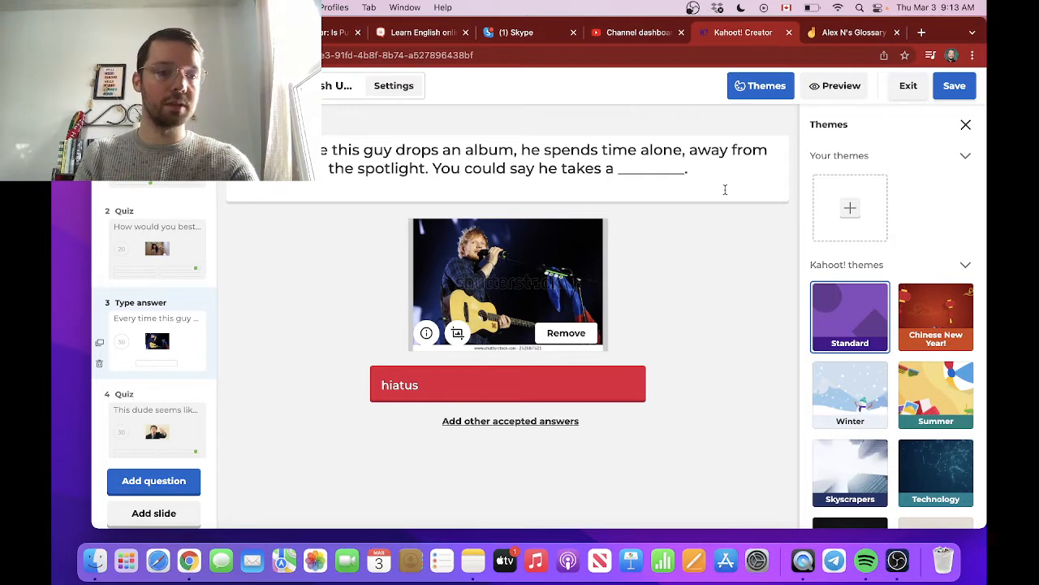
left_click(148, 429)
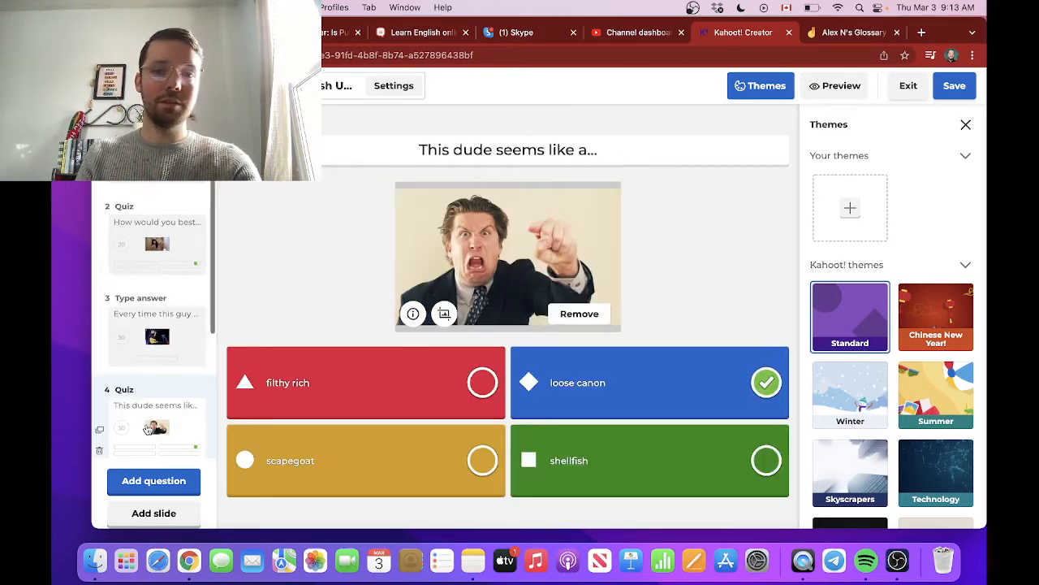
scroll(148, 429, "down", 5)
left_click(150, 349)
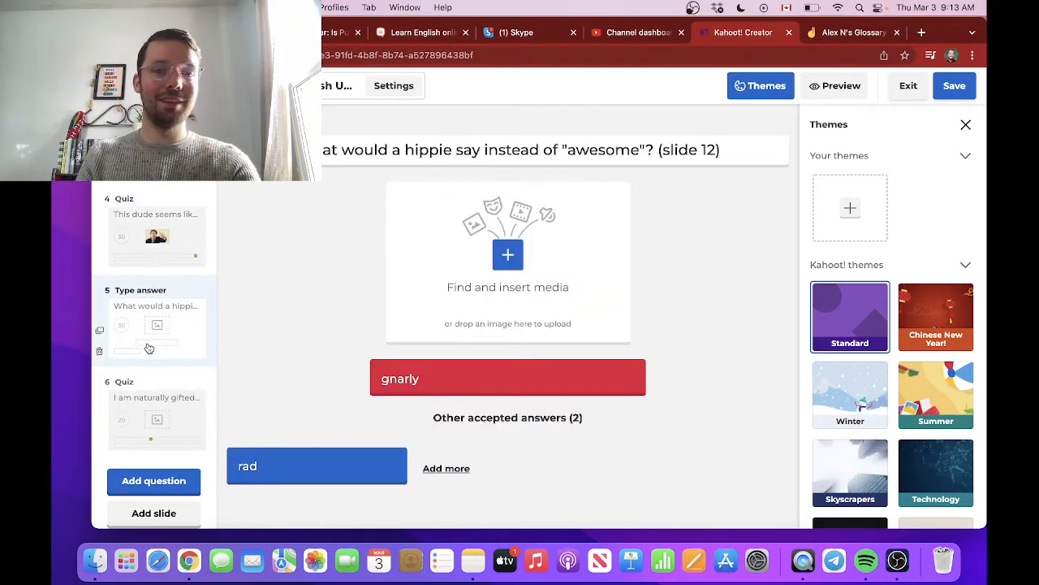
left_click(158, 234)
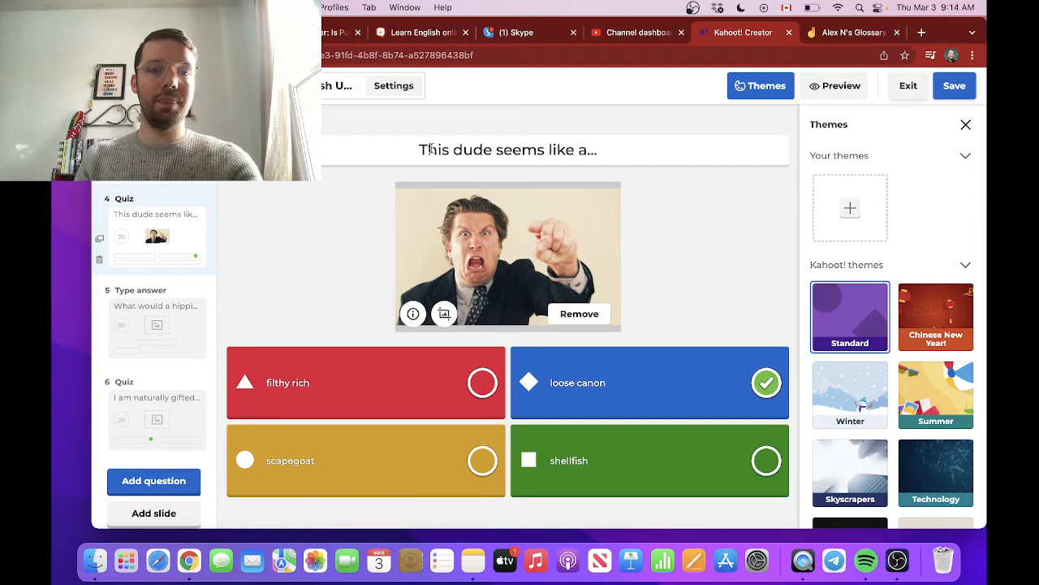
left_click_drag(408, 146, 601, 150)
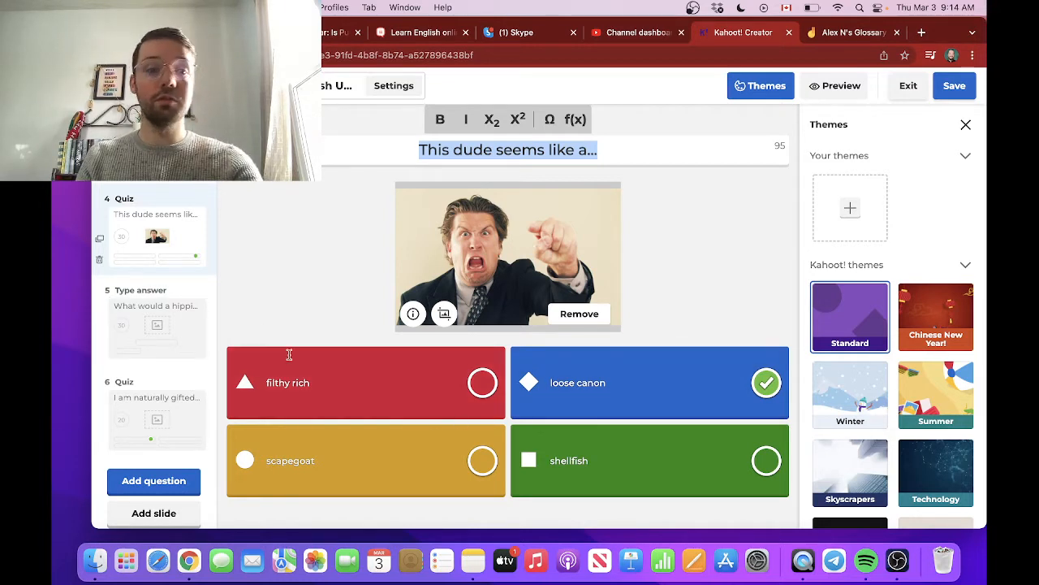
Search the image library for "hippie", insert the picture of the smiling couple into question 5, and save the kahoot
left_click(138, 329)
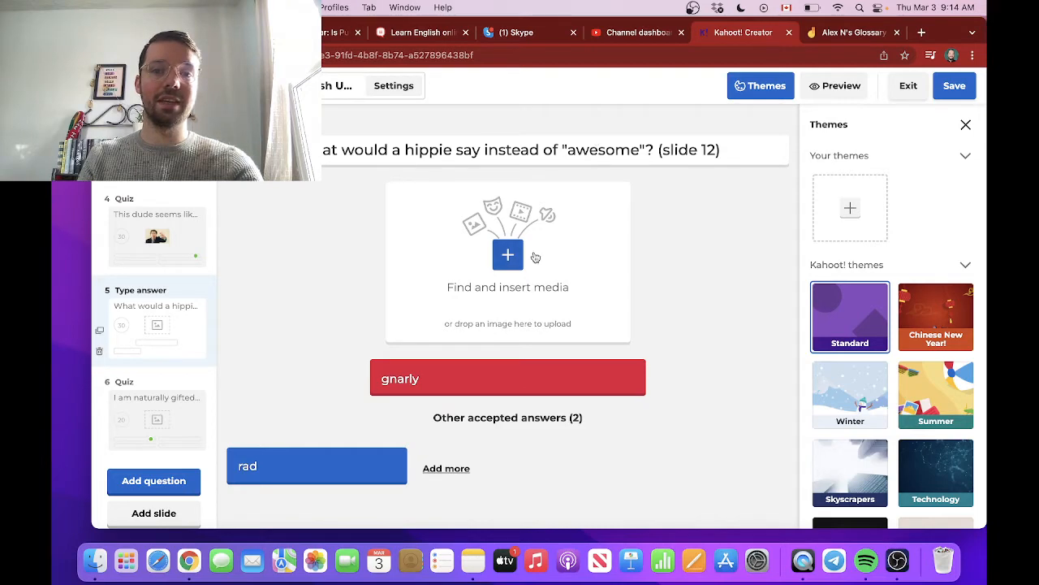
left_click(507, 255)
left_click(526, 112)
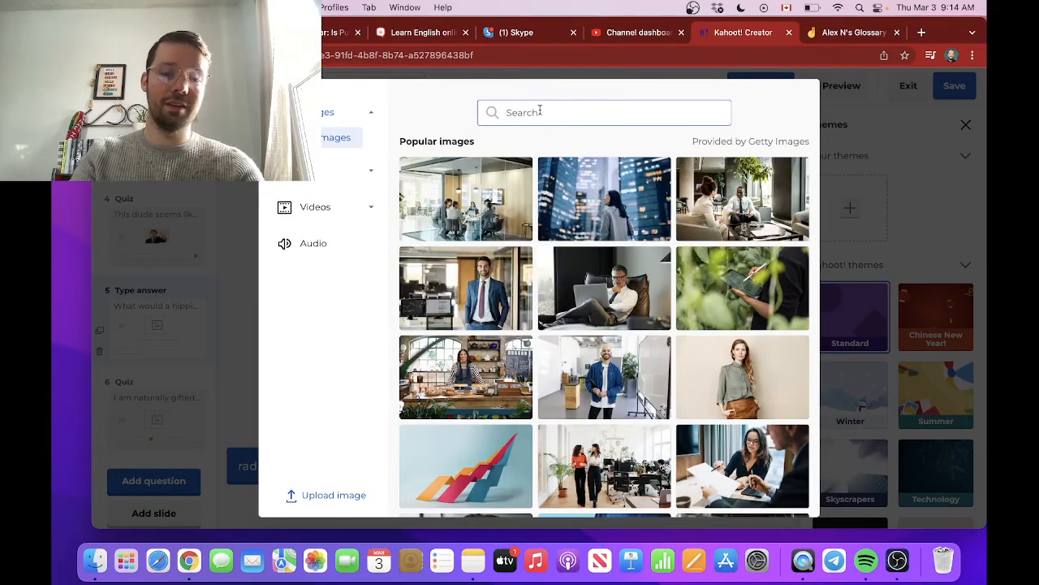
type("hippie")
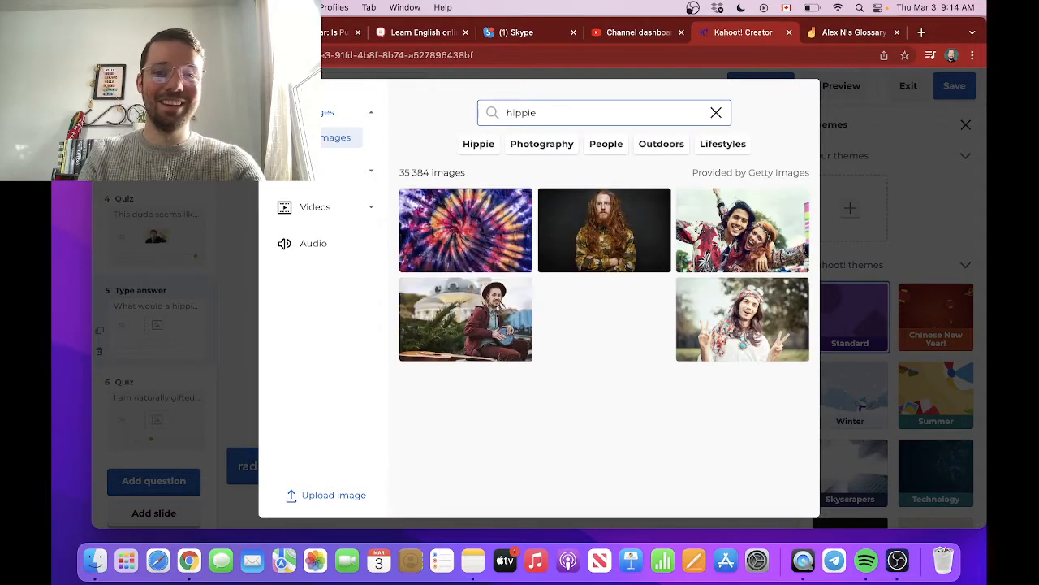
left_click(721, 233)
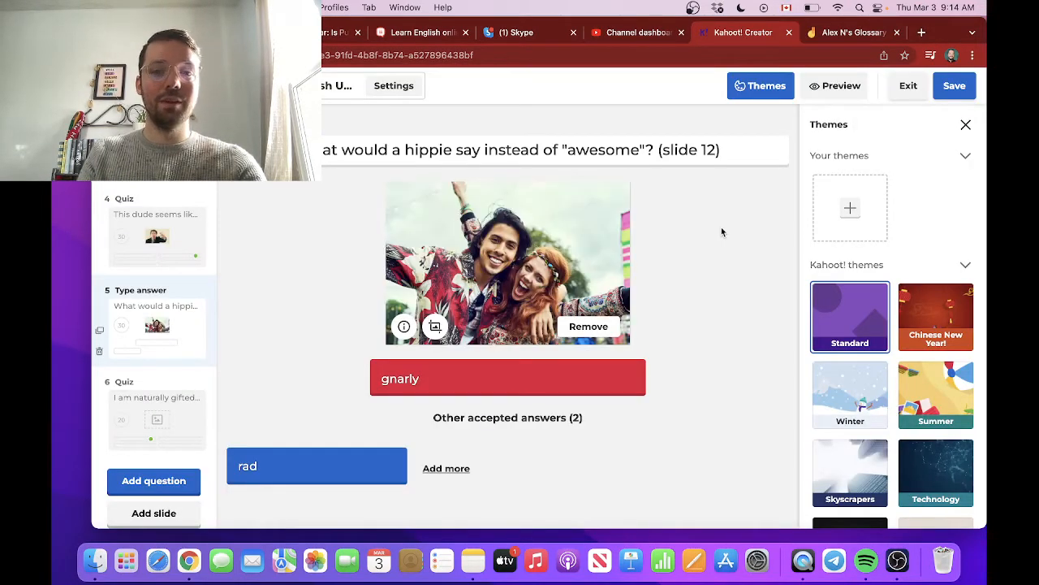
left_click(951, 92)
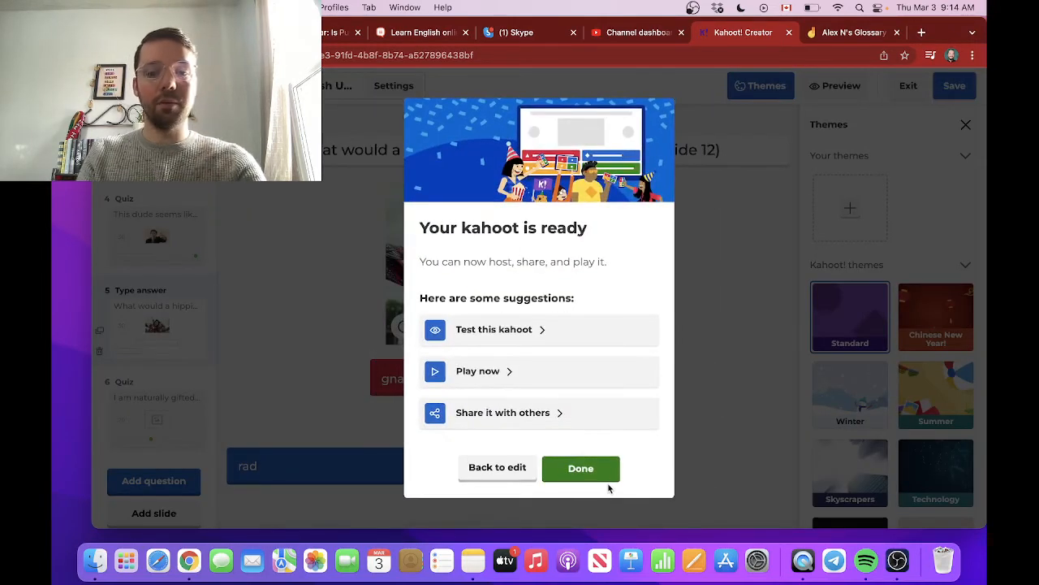
left_click(608, 478)
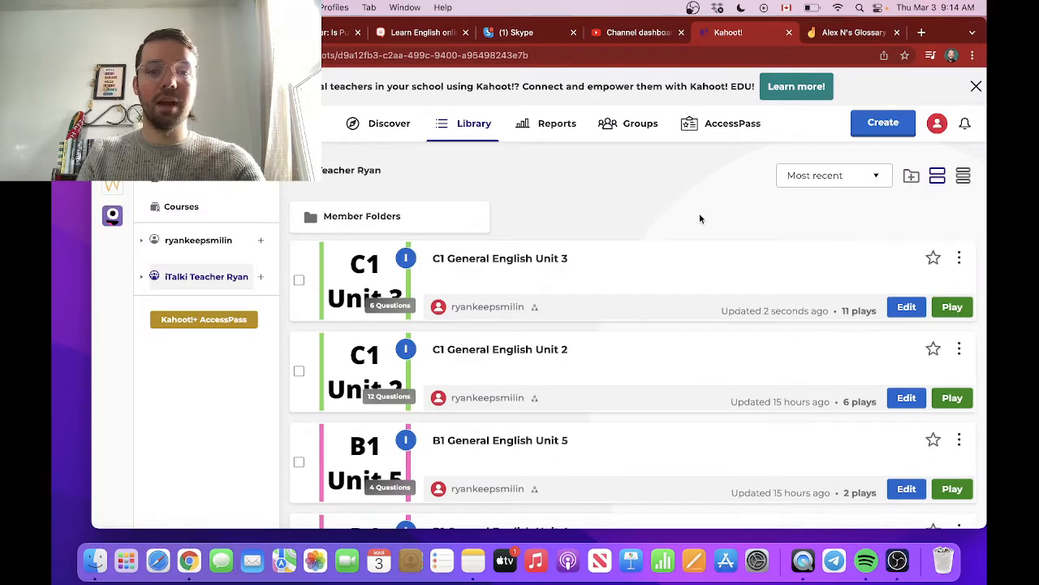
Reopen the C1 General English Unit 3 kahoot for editing and delete "(slide 12)" from question 5's text
left_click(532, 260)
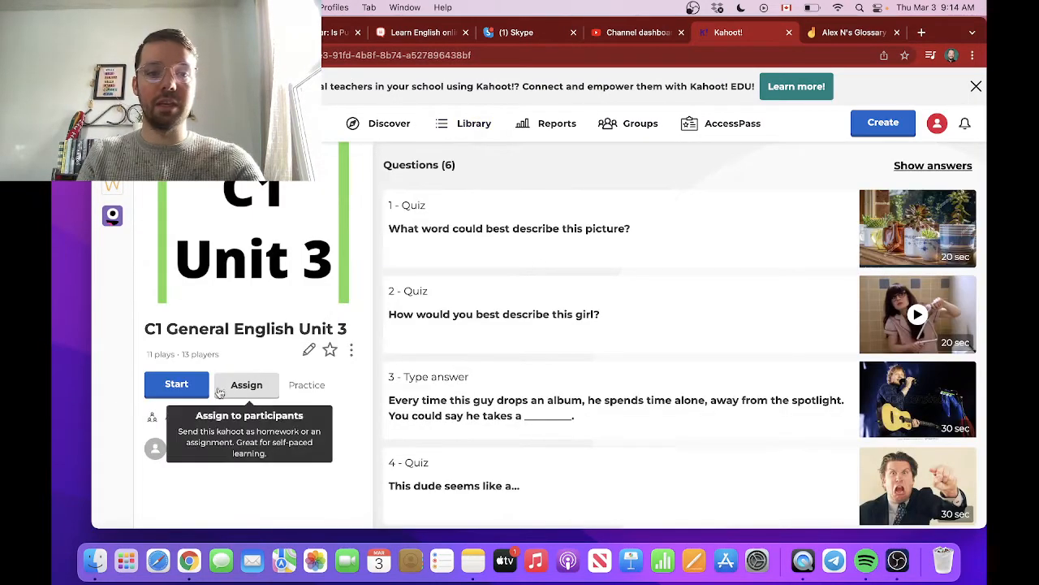
left_click(309, 349)
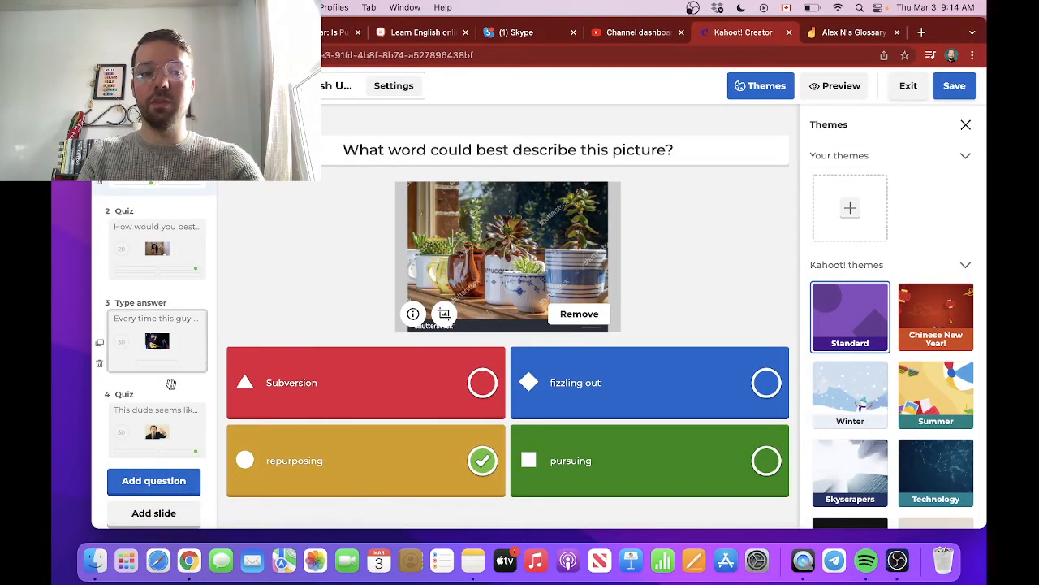
scroll(170, 383, "down", 3)
left_click(166, 347)
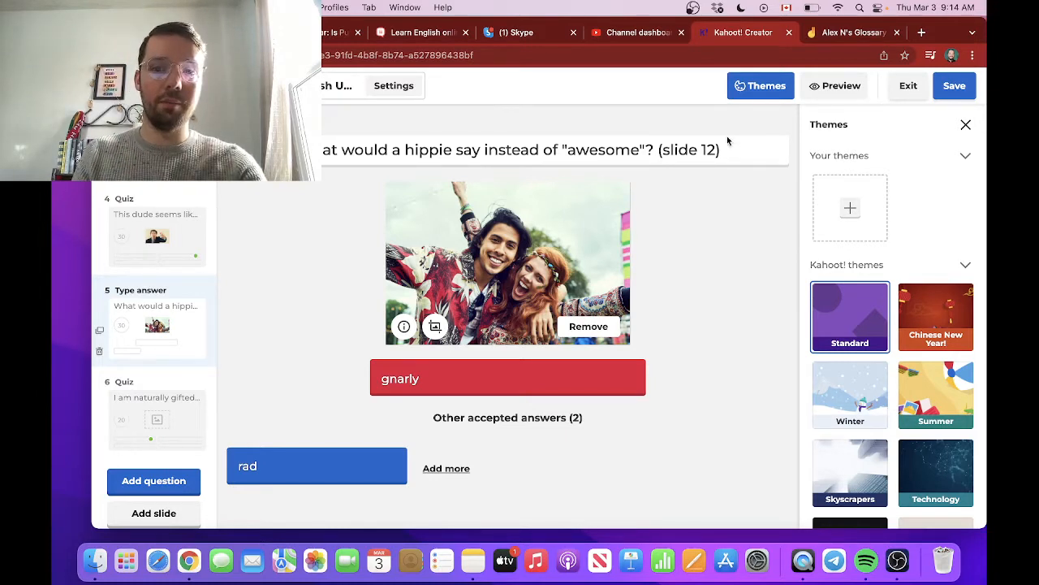
left_click_drag(723, 150, 658, 149)
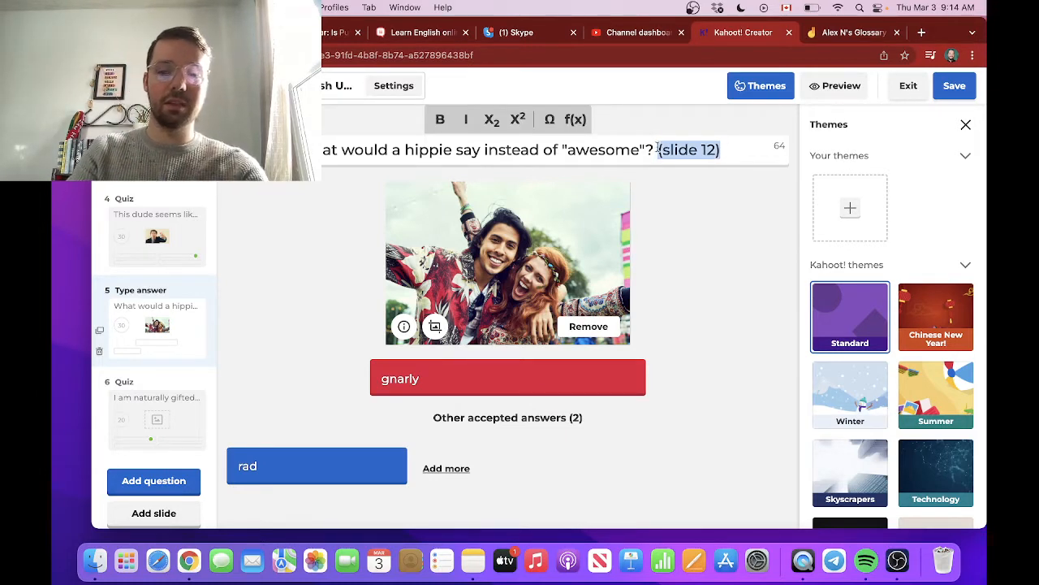
key("BackSpace")
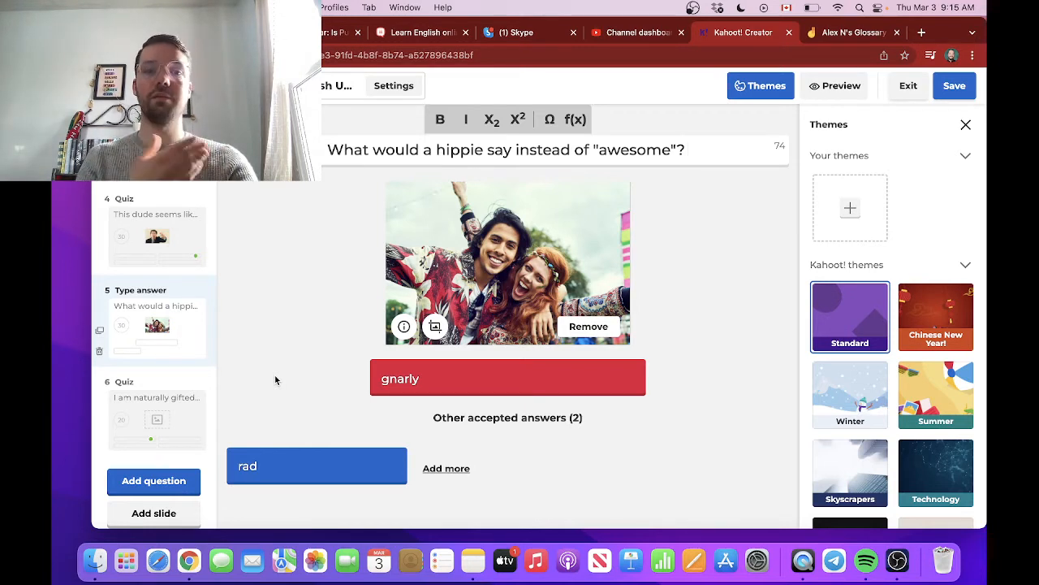
Examine question 6 about being naturally gifted and look over the kahoot's list of questions
left_click(180, 414)
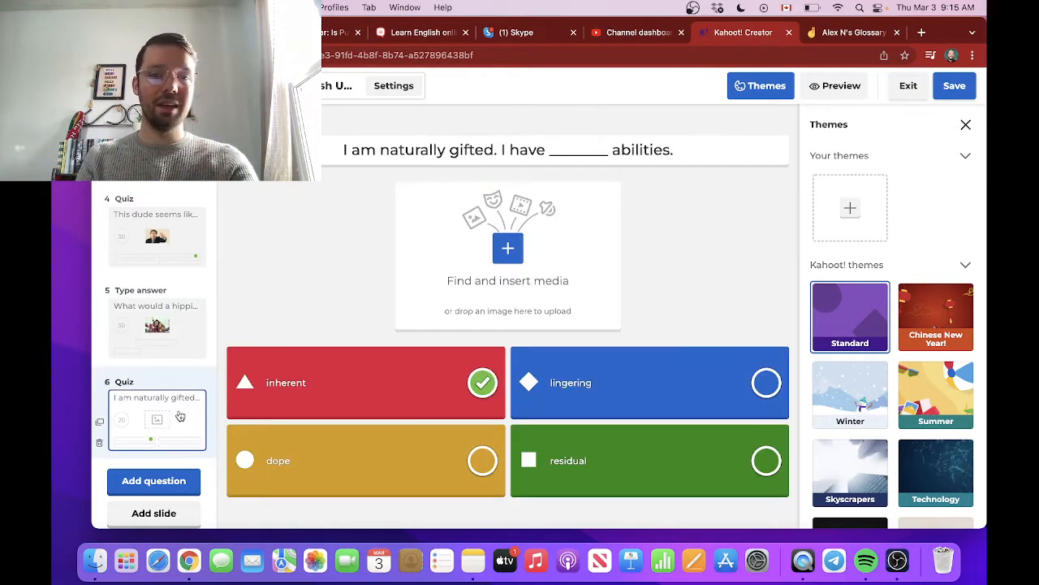
scroll(193, 279, "up", 5)
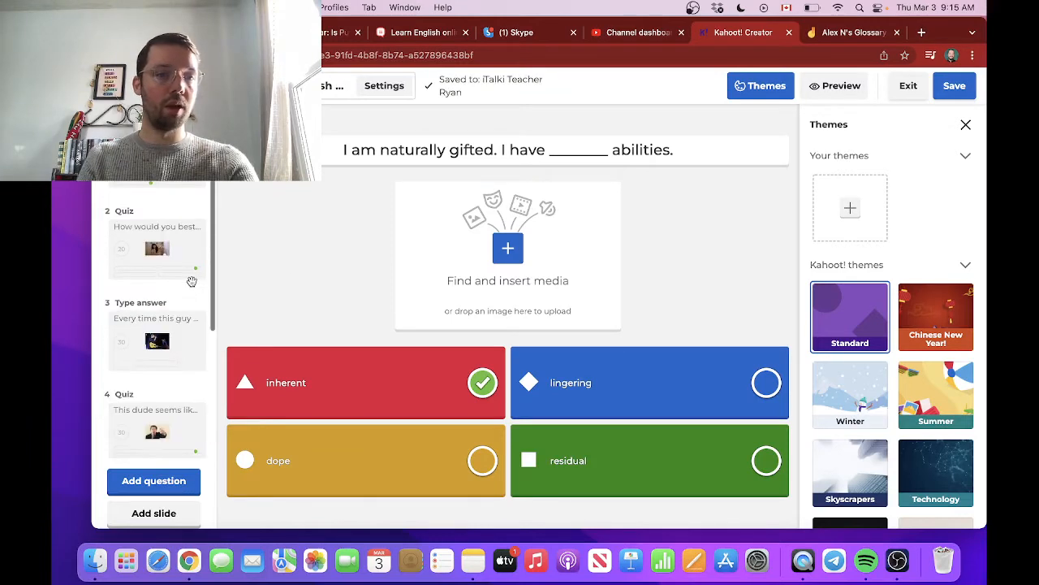
scroll(148, 383, "down", 5)
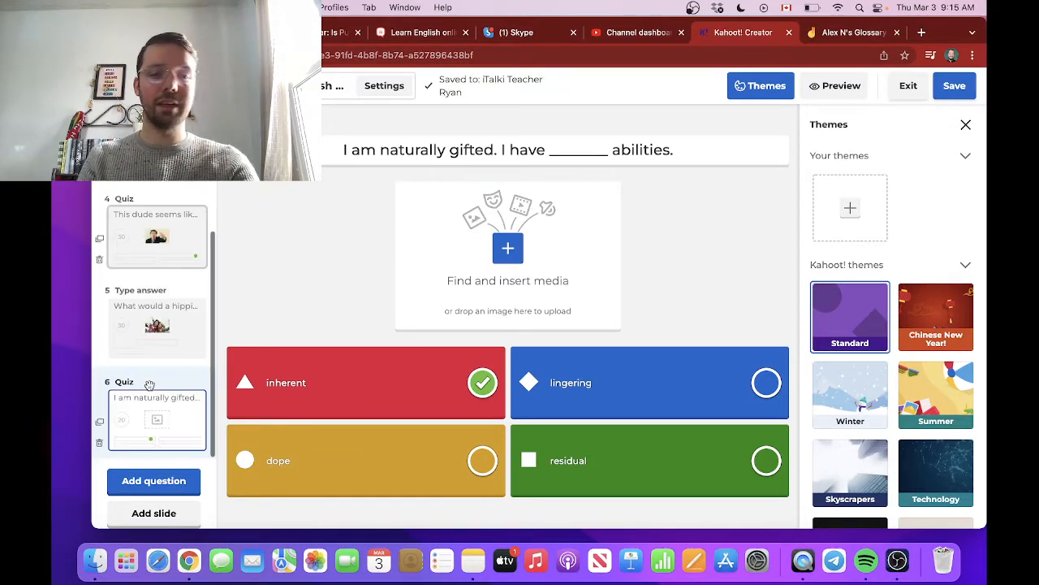
Review the available question types and add a Puzzle question at the end of the kahoot
left_click(162, 483)
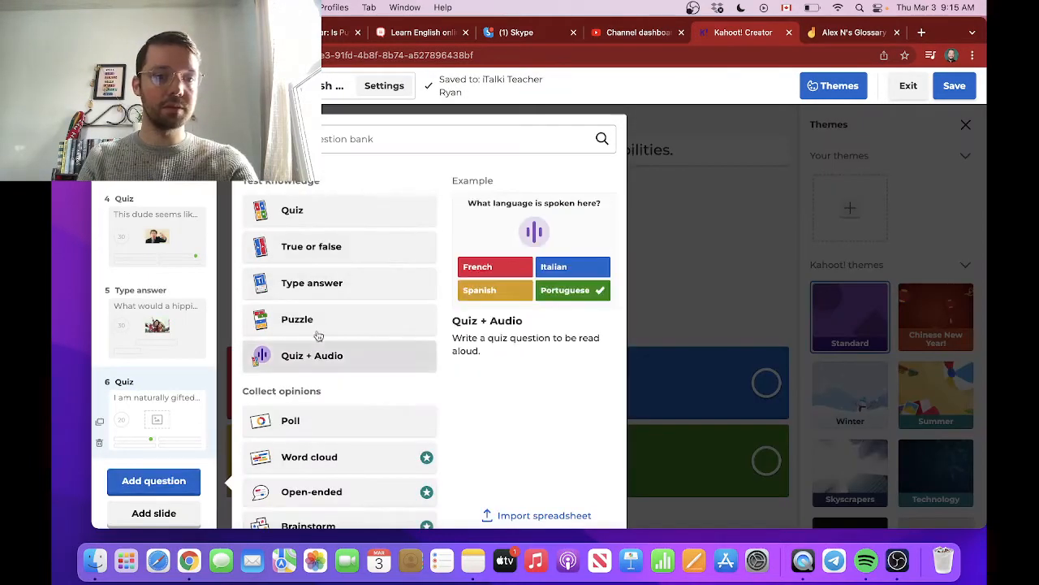
scroll(314, 325, "up", 5)
scroll(314, 324, "down", 4)
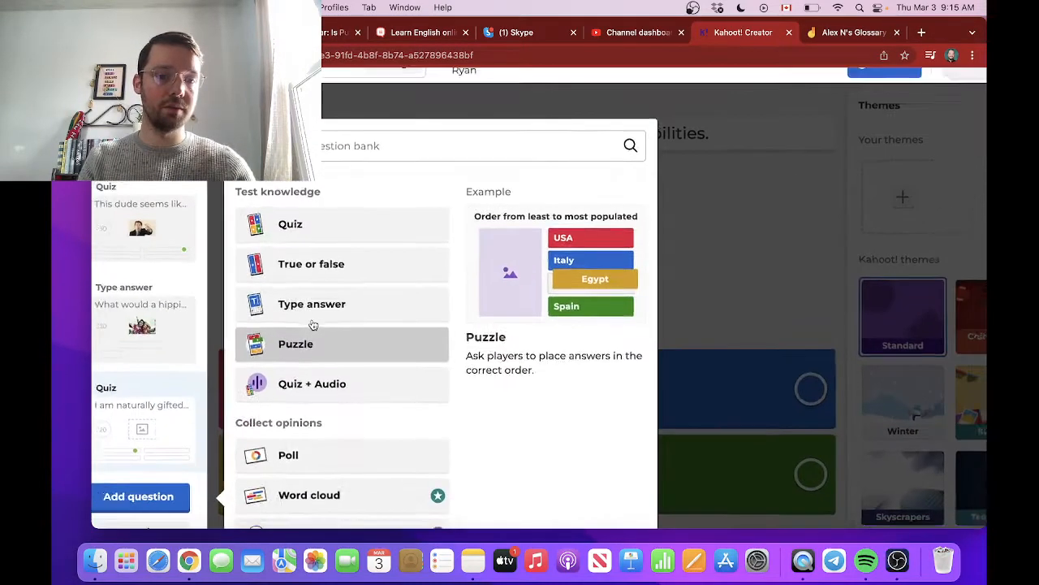
left_click(308, 355)
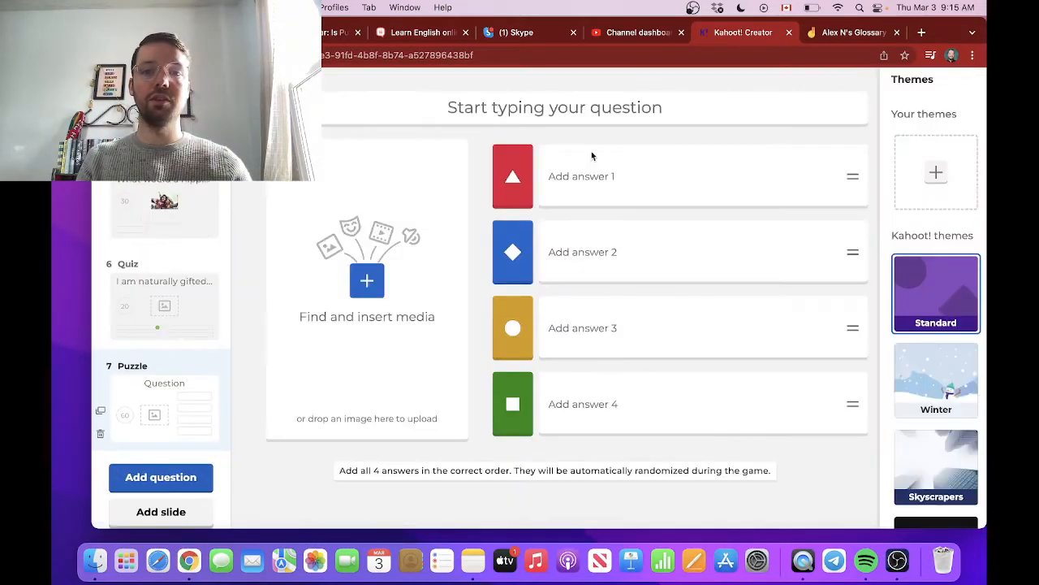
left_click(576, 185)
Enter "Put the segments in the correct formation." as the puzzle's question text
left_click(526, 110)
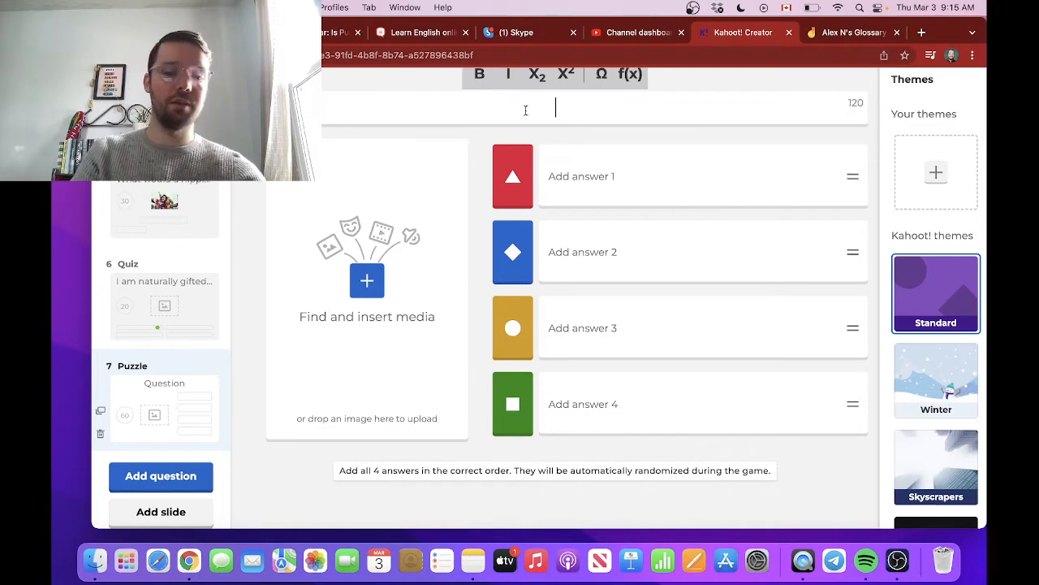
type("Put the ")
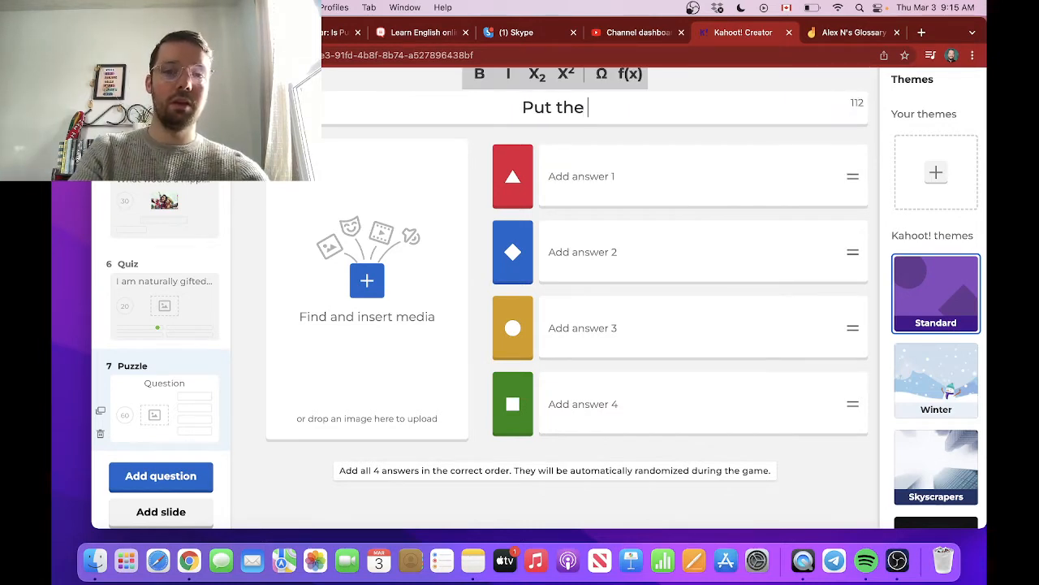
type("phrases")
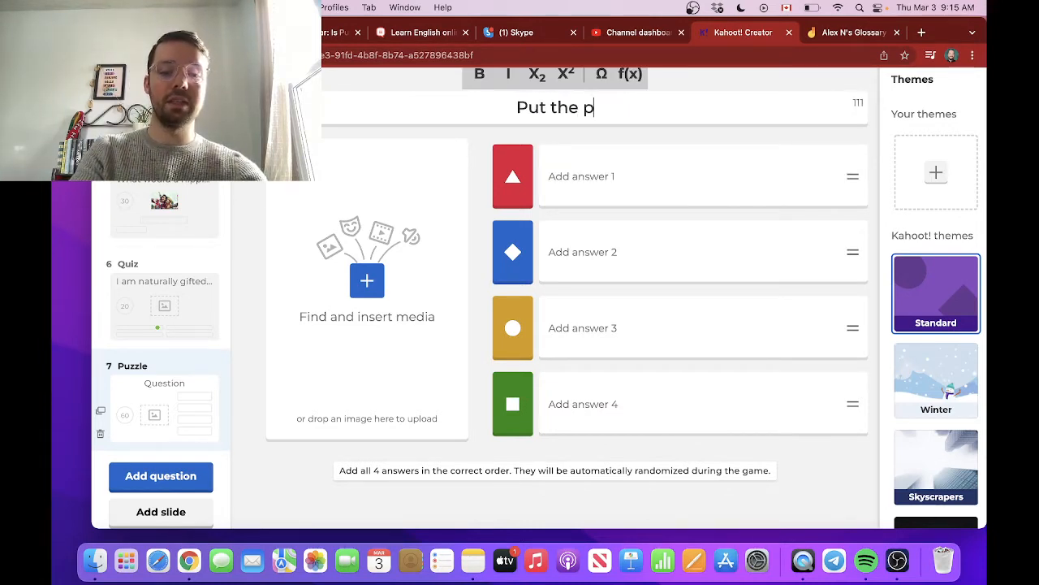
key("BackSpace")
key("BackSpace")
key("BackSpace")
key("BackSpace")
key("BackSpace")
key("BackSpace")
key("BackSpace")
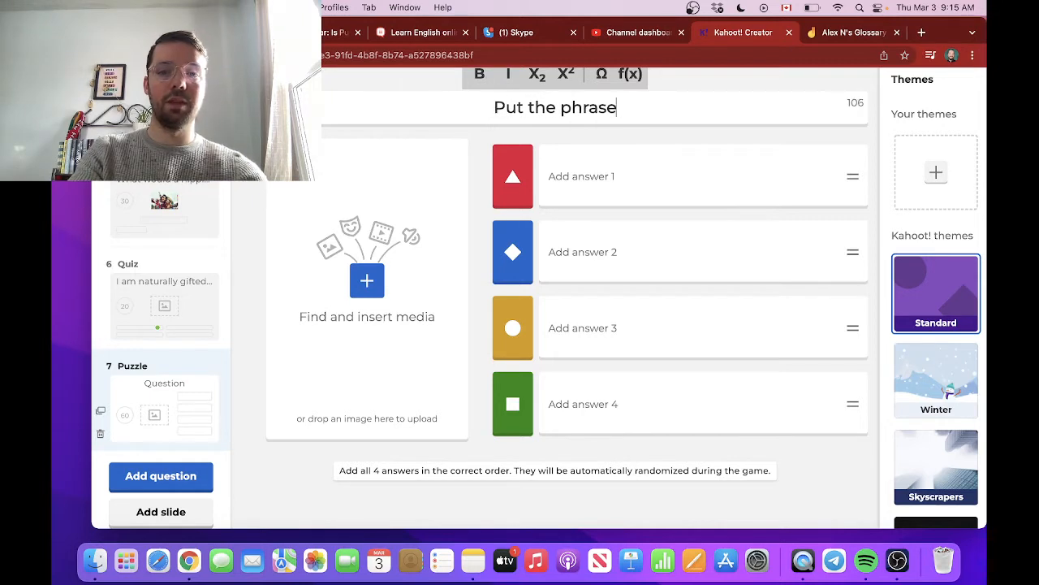
type("segment")
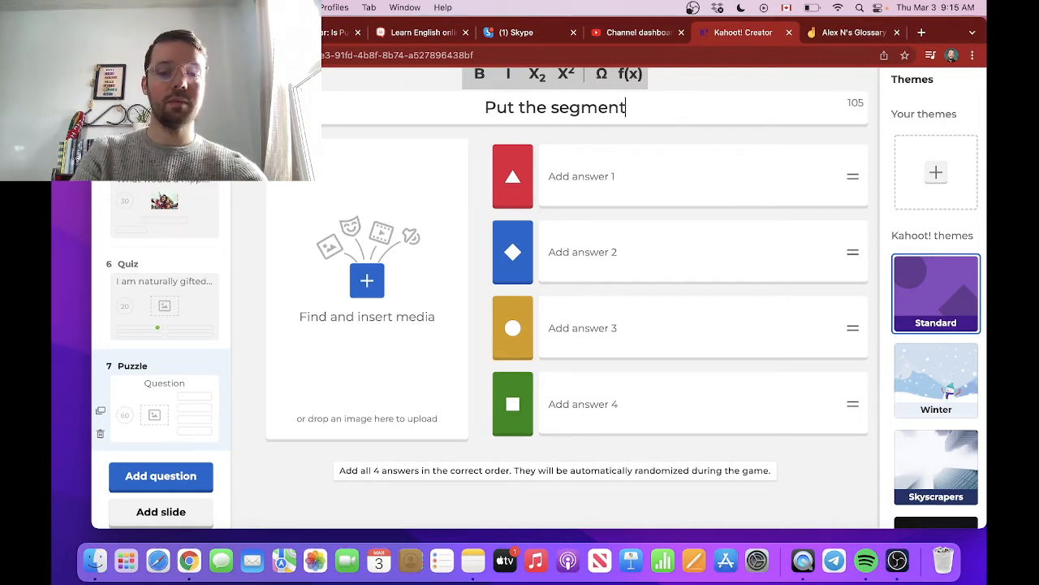
type("s in the correct")
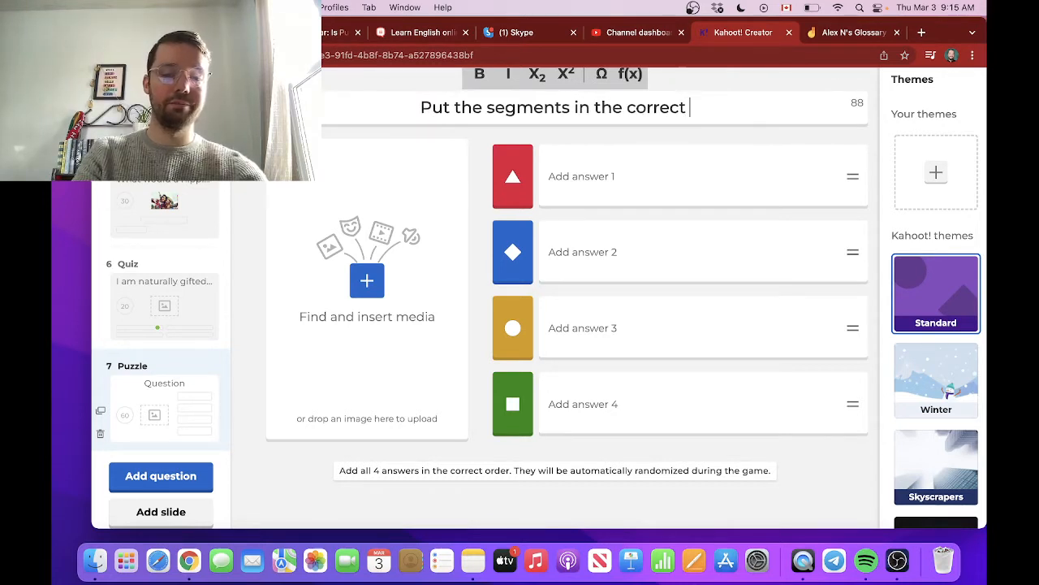
key("BackSpace")
type("form")
key("BackSpace")
key("BackSpace")
key("BackSpace")
key("BackSpace")
type("f")
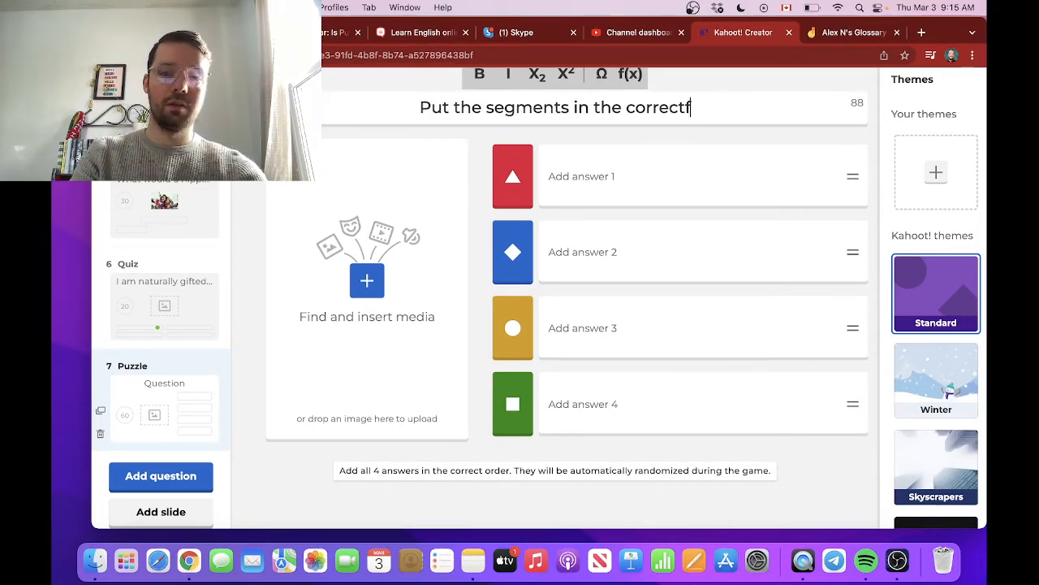
key("BackSpace")
type("formatio")
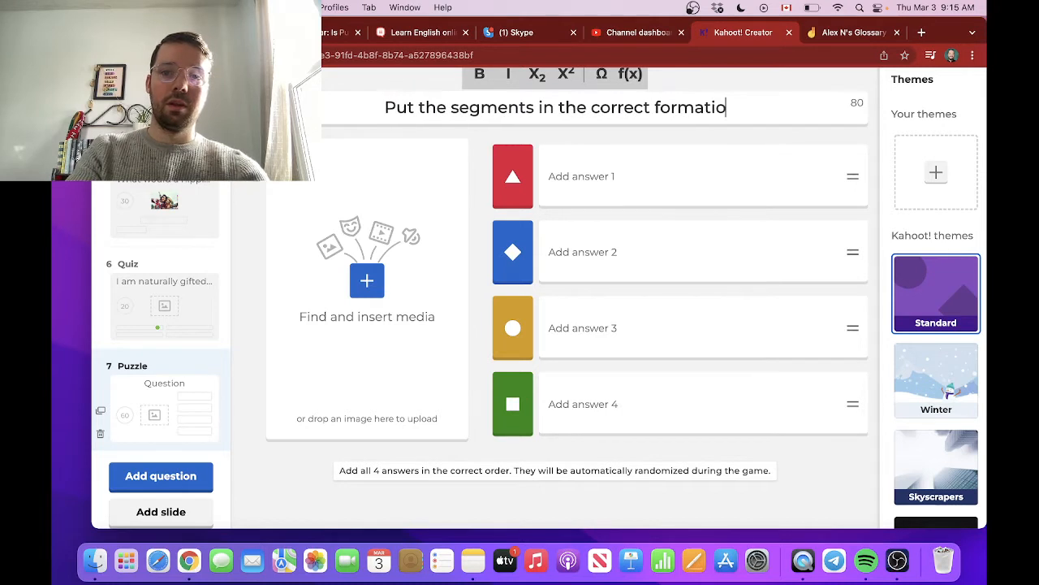
type("n.")
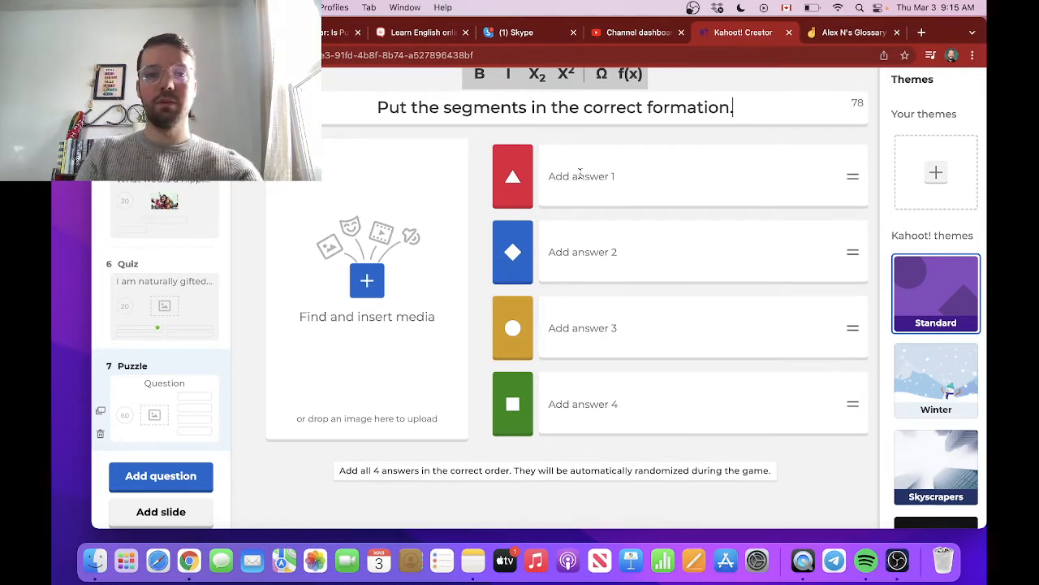
Enter "First I was afraid" and "I was petrified" as the puzzle's first two answers
left_click(581, 174)
type("First I was a ")
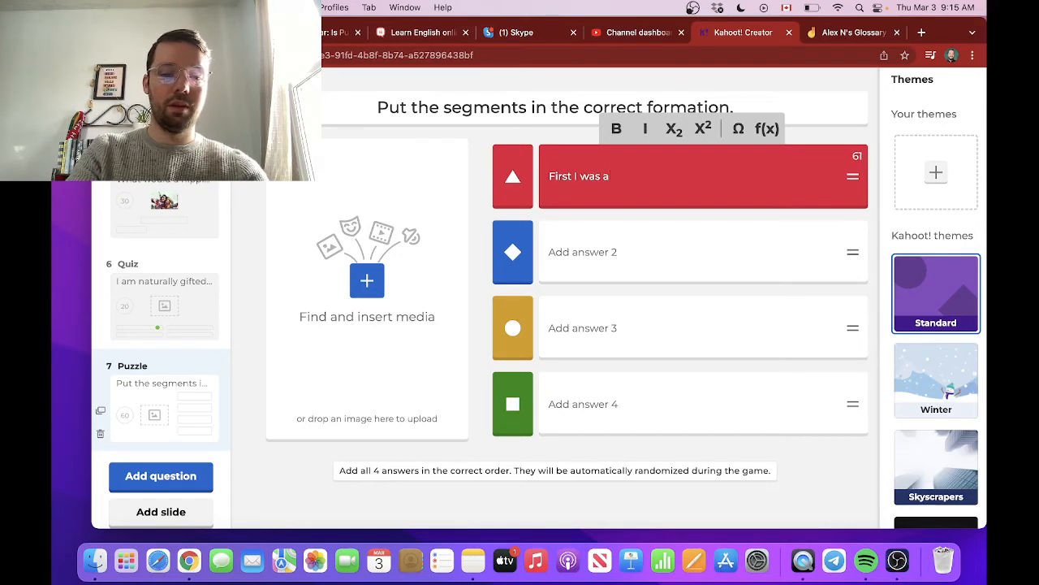
type("fraid")
left_click(575, 254)
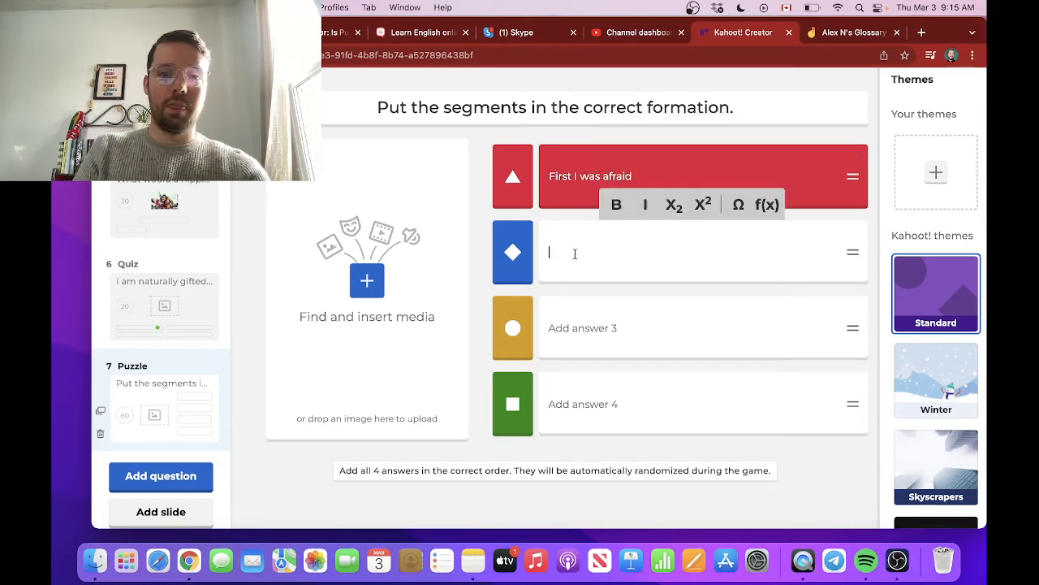
type("I was ")
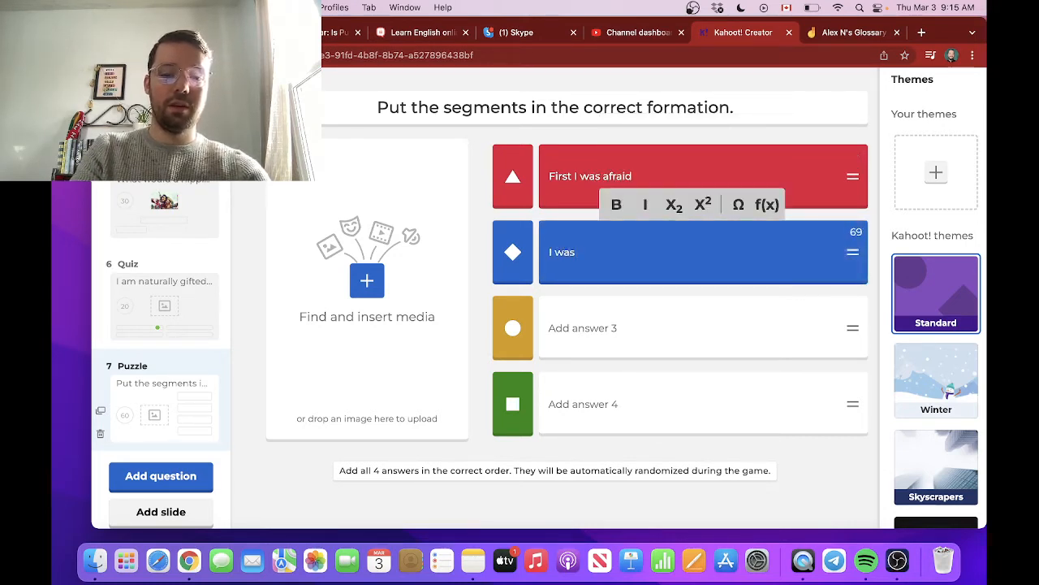
type("petrifi")
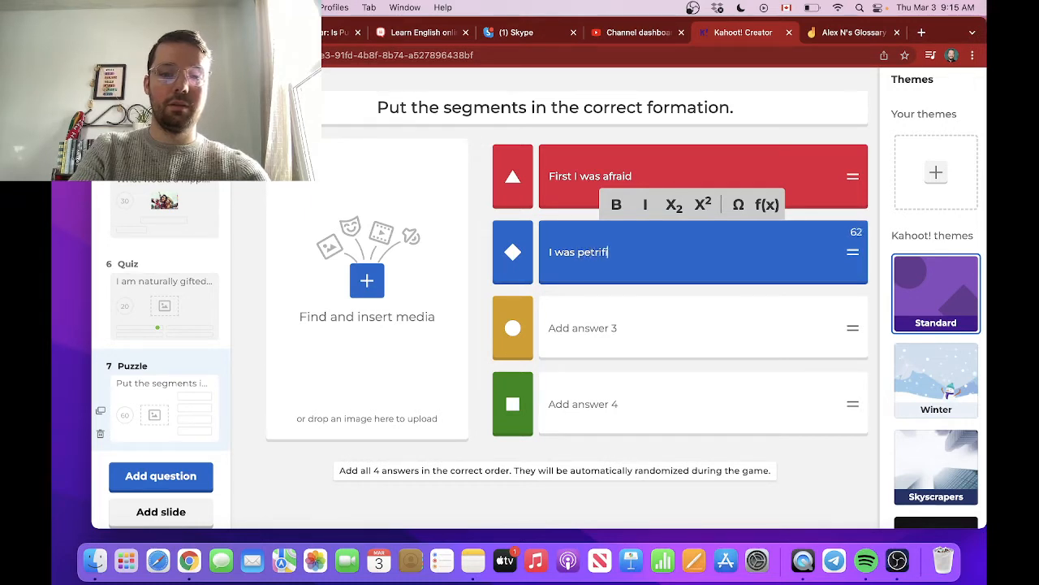
type("ed")
left_click(605, 335)
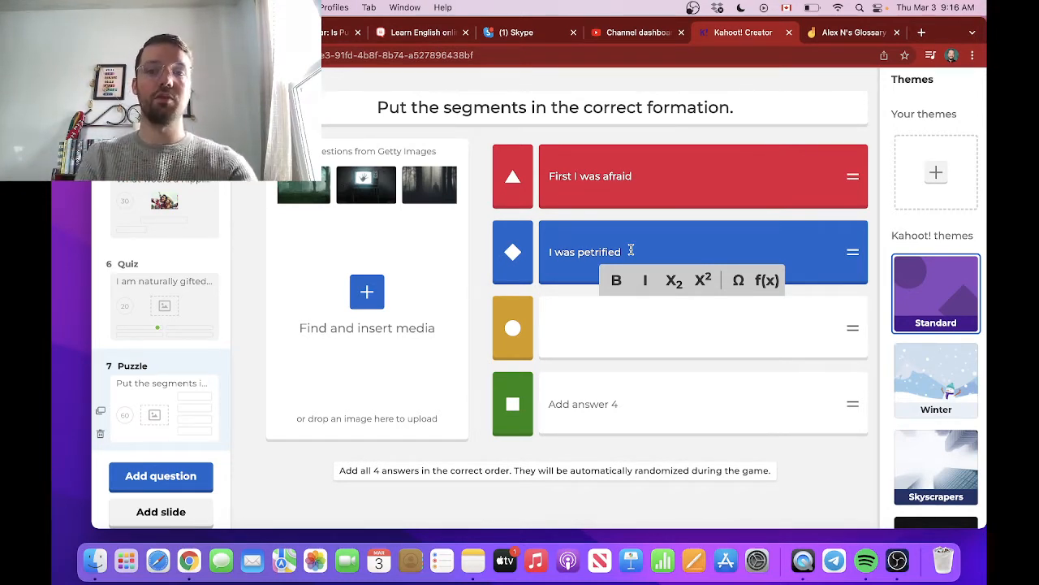
Clear the puzzle's second answer and delete the whole Puzzle question from the kahoot
left_click(631, 251)
key("super+a")
key("BackSpace")
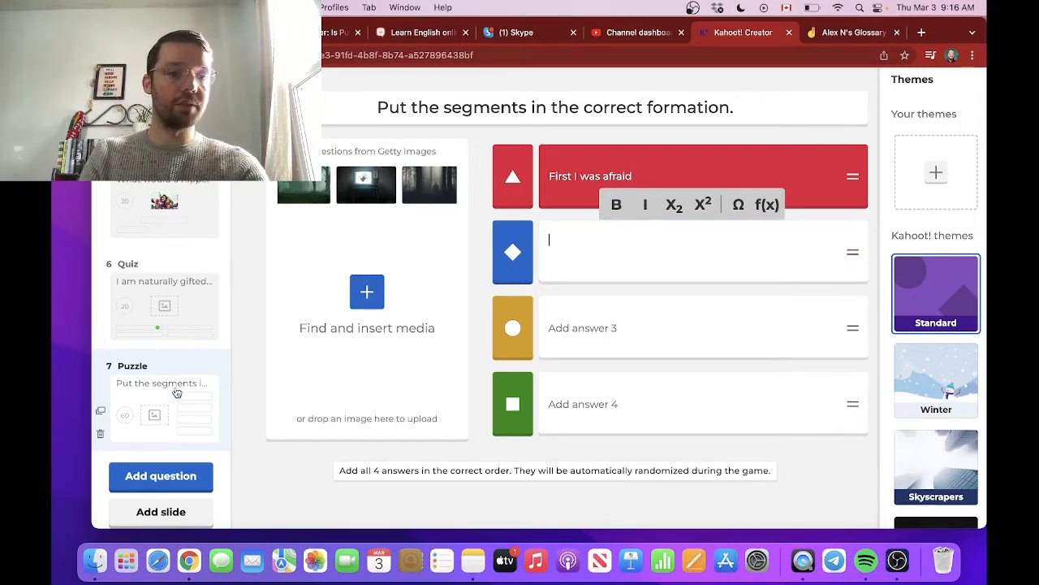
left_click(100, 437)
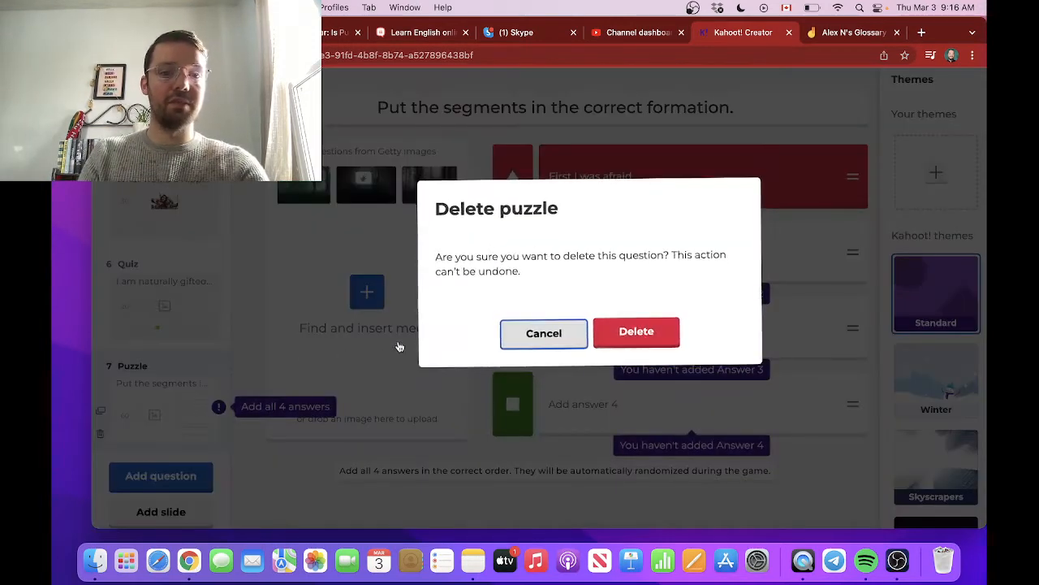
left_click(661, 332)
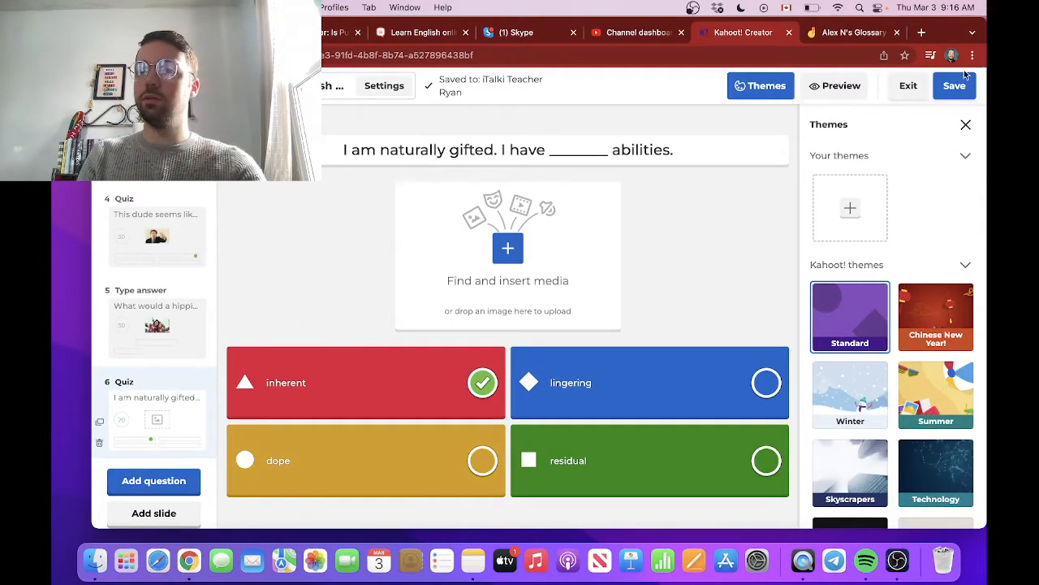
Save the kahoot, finish editing and look over the Kahoot! home page
left_click(952, 87)
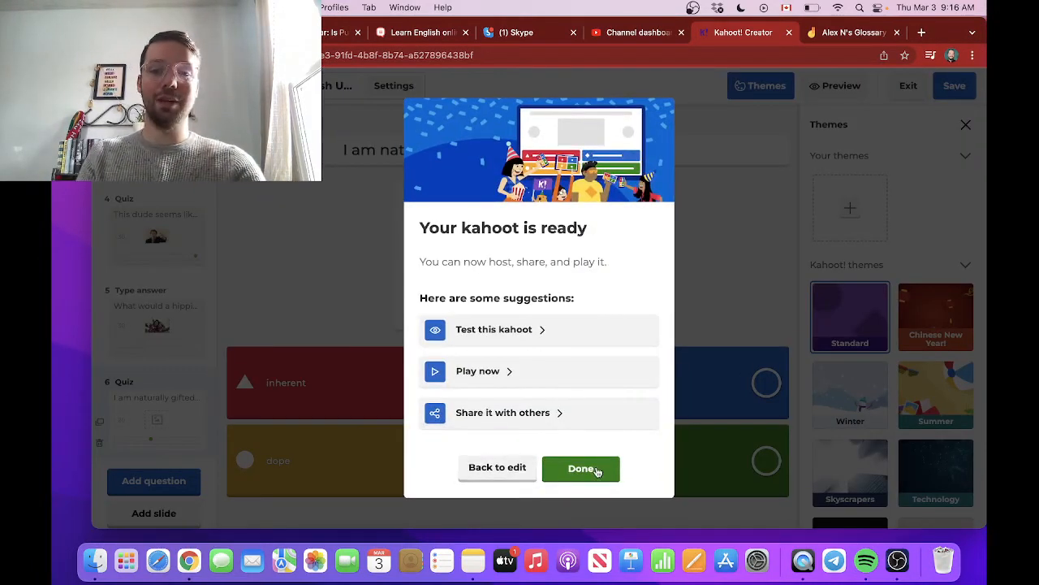
left_click(599, 471)
left_click(296, 124)
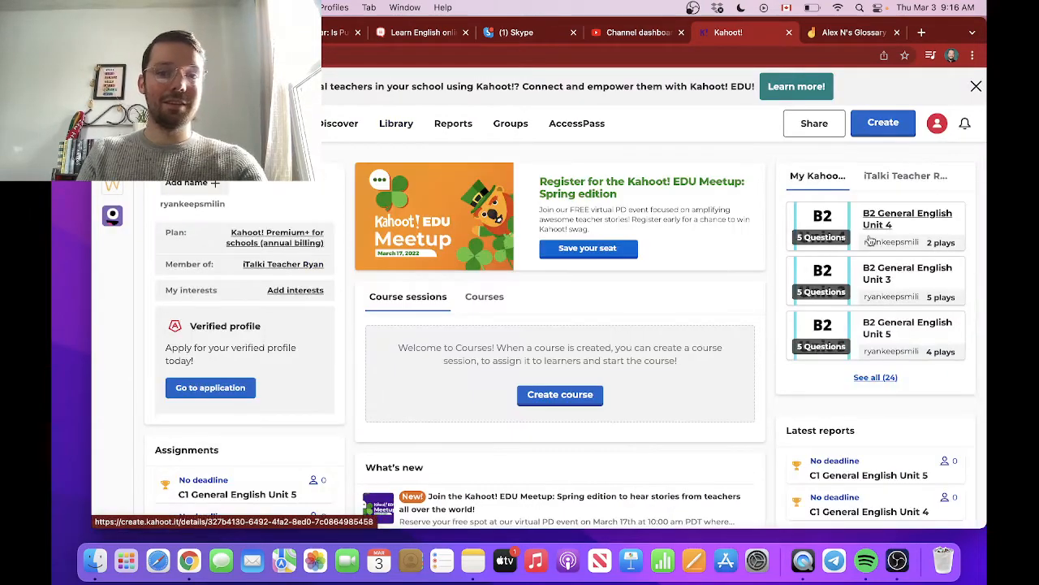
scroll(557, 357, "down", 5)
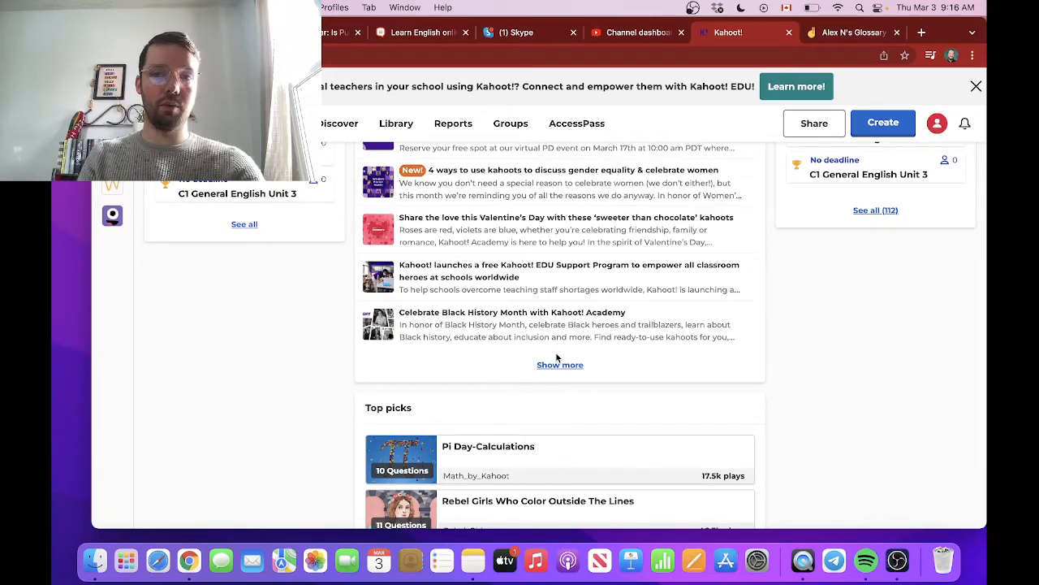
scroll(790, 358, "up", 5)
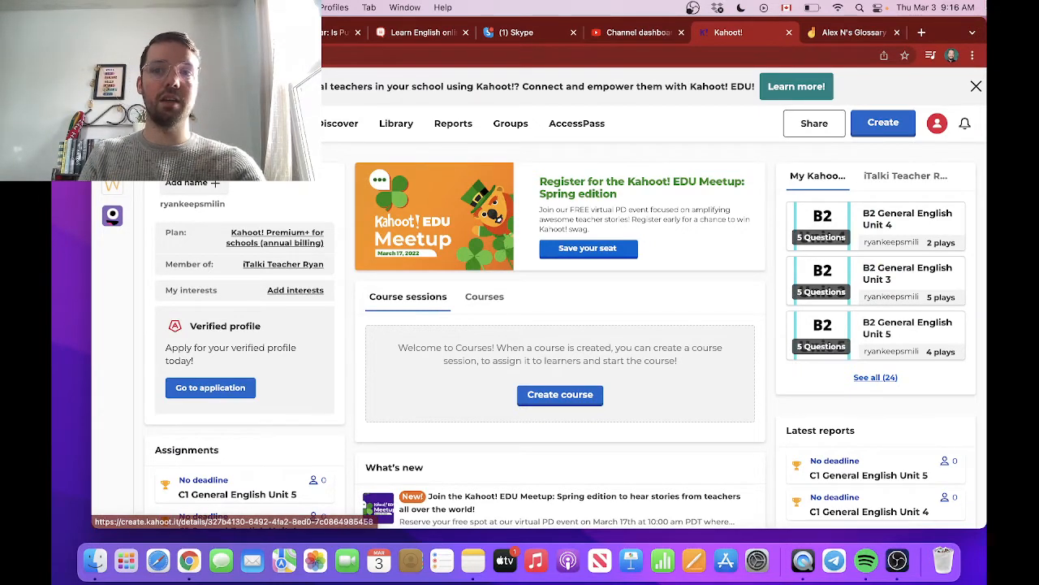
Search the web for "italki onboarding quiz" in the Jamboard's browser tab and open the italki onboarding Quiz page
left_click(838, 36)
left_click(512, 58)
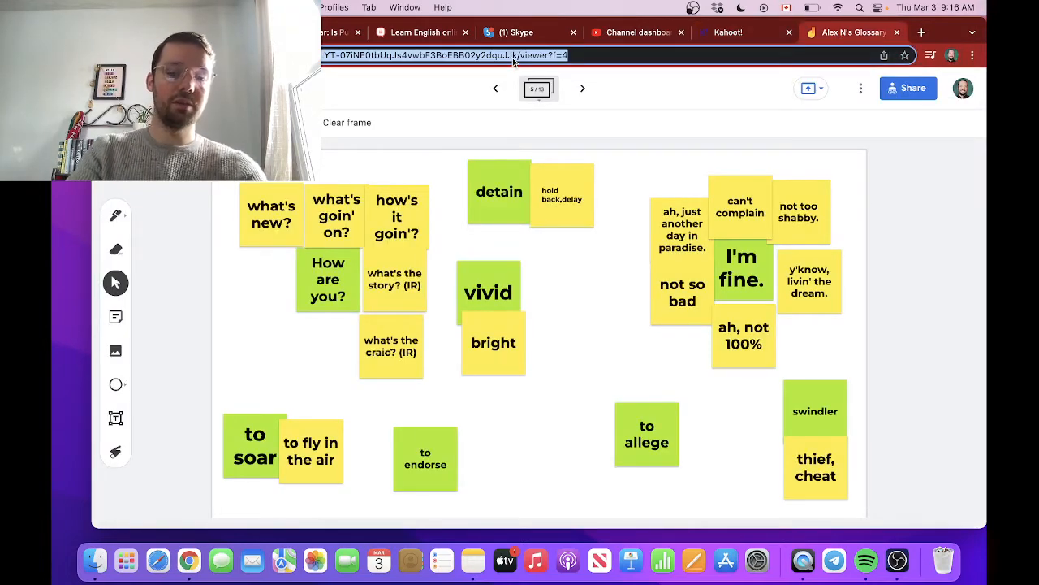
type("italki ")
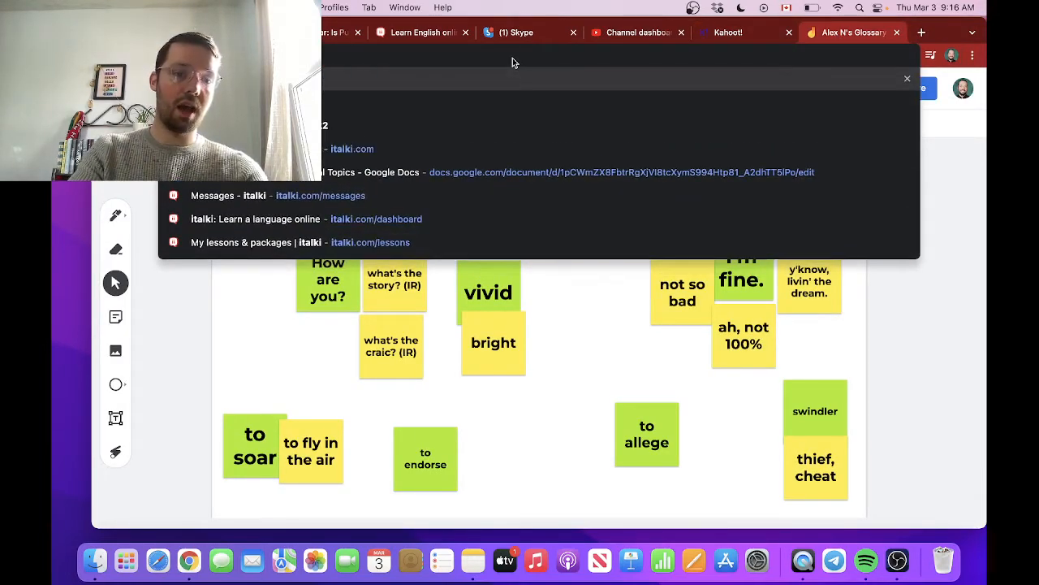
type("onboarding")
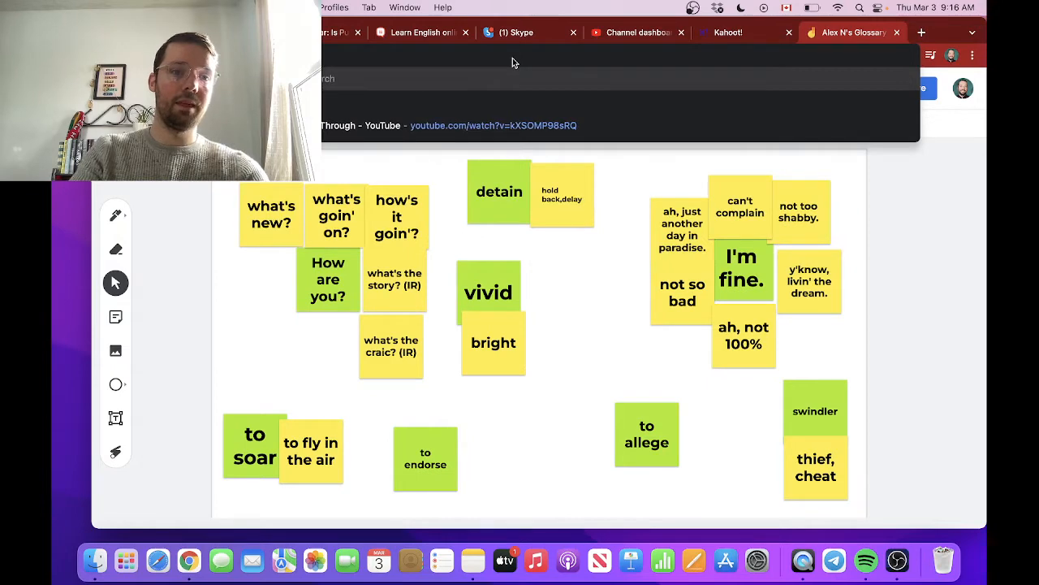
key("Return")
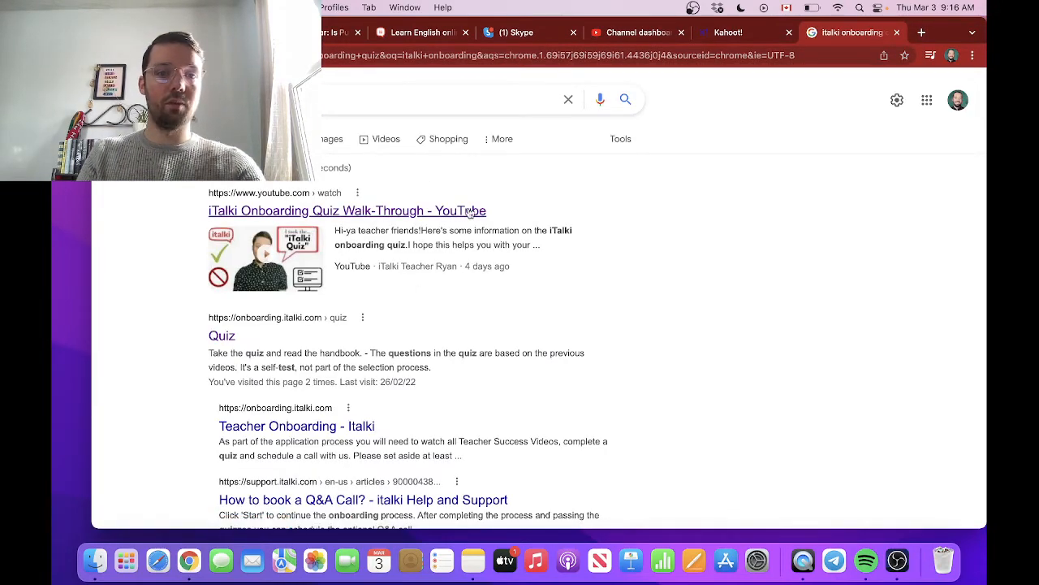
scroll(534, 365, "down", 2)
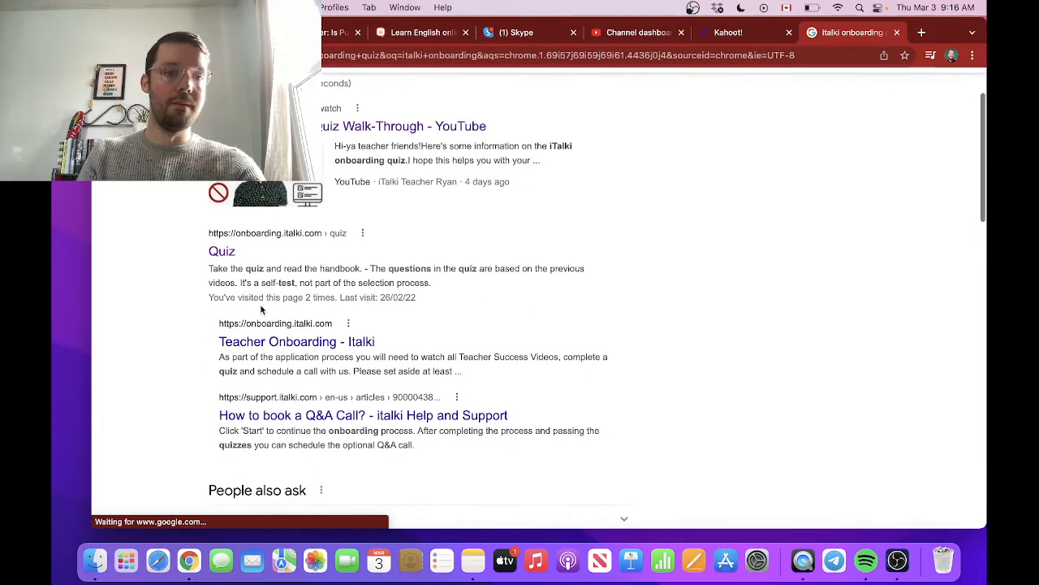
left_click(221, 251)
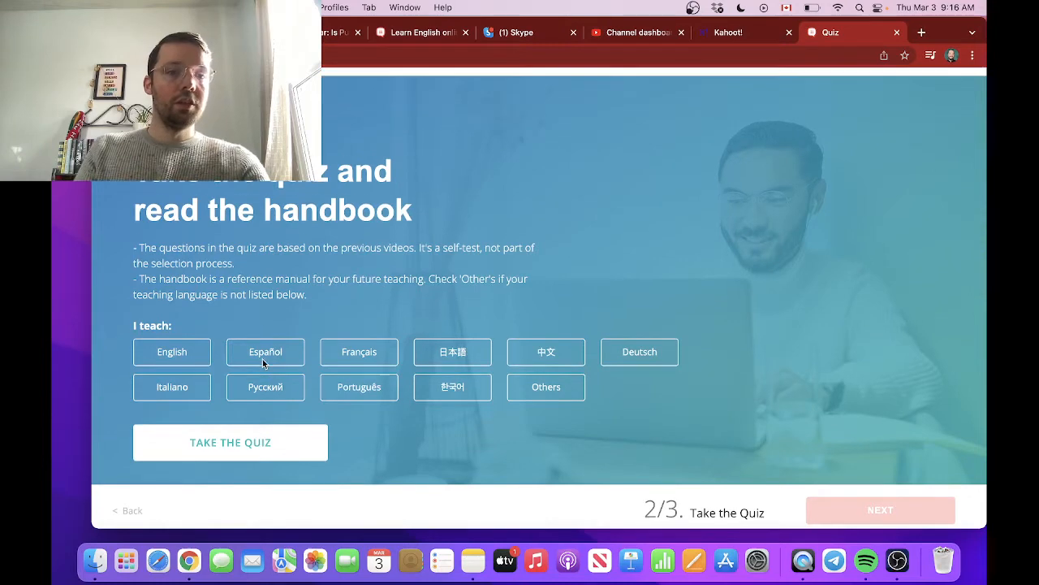
Start the italki quiz and answer its survey with teaching at least once a week for 3-4 hours a day
left_click(271, 446)
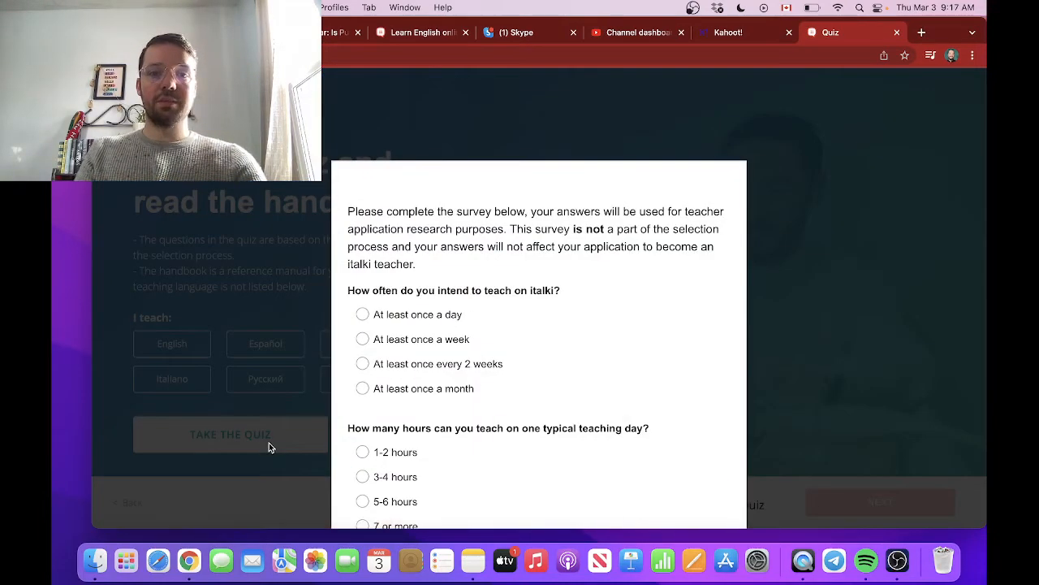
left_click(418, 339)
scroll(418, 341, "down", 5)
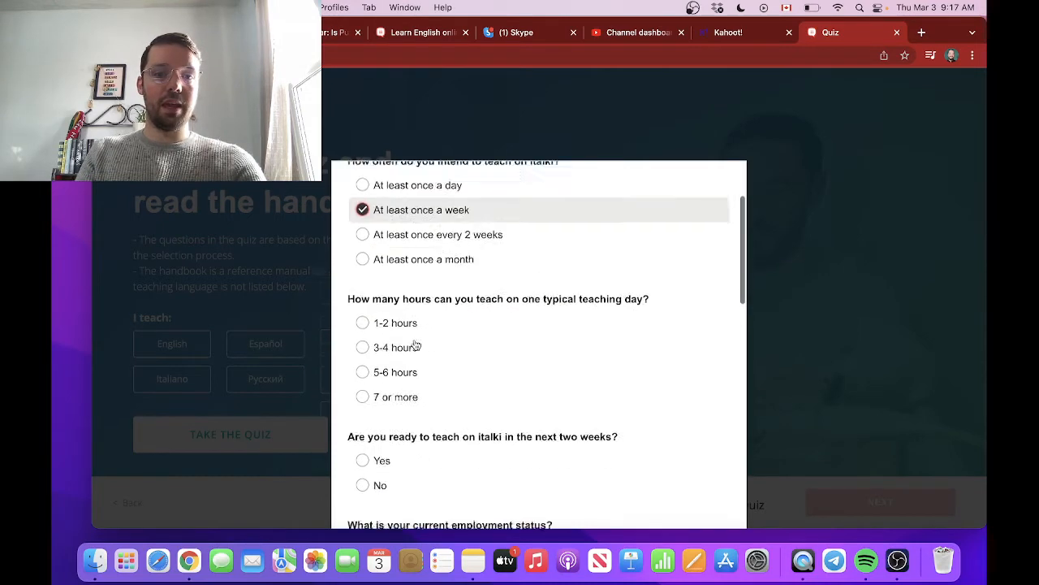
left_click(416, 349)
left_click(409, 238)
scroll(409, 240, "down", 5)
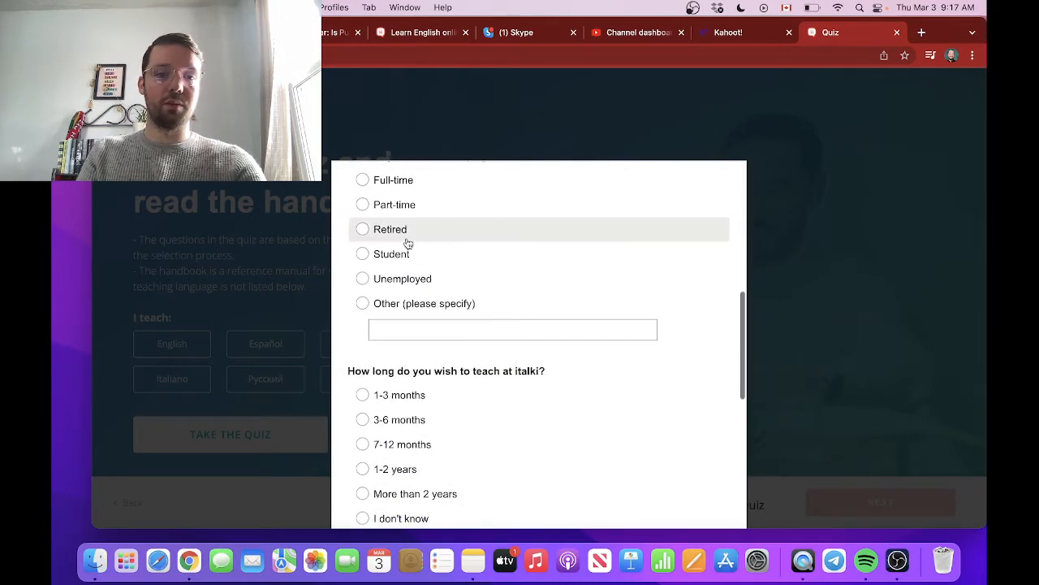
Choose Retired as employment status, 7-12 months as teaching duration and Kids as the specialized course
left_click(406, 231)
scroll(404, 244, "down", 3)
left_click(399, 297)
scroll(382, 341, "down", 3)
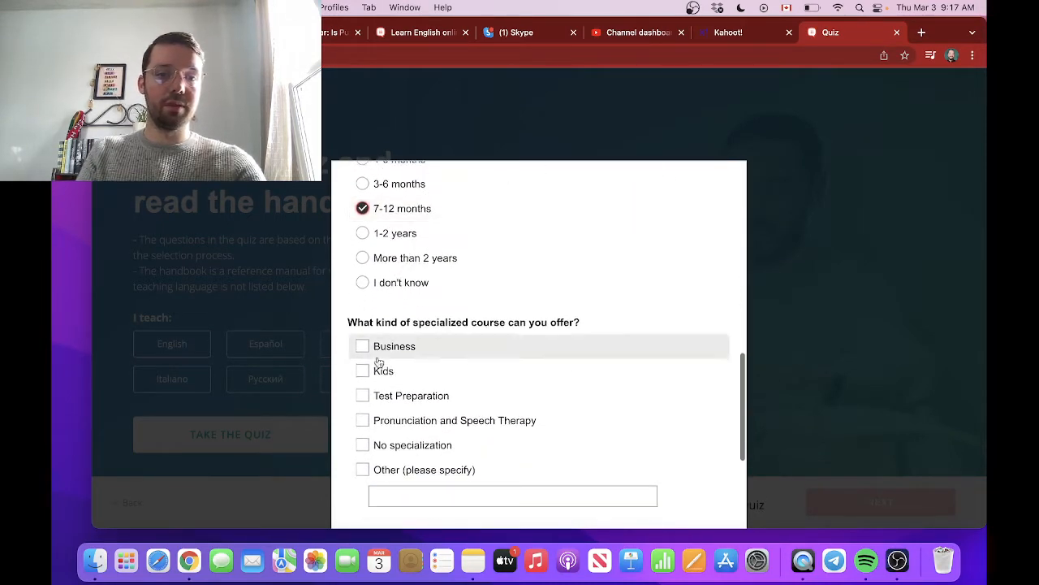
left_click(365, 371)
Choose Energetic as the teaching style, fill in the sign-up email address and submit the survey
scroll(370, 375, "down", 10)
scroll(398, 301, "up", 3)
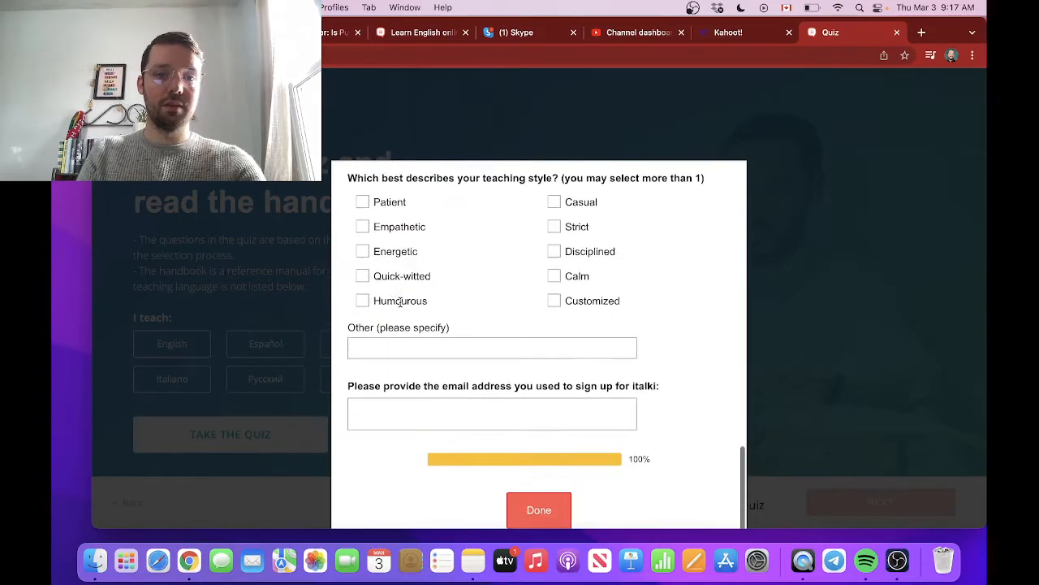
left_click(374, 253)
left_click(430, 407)
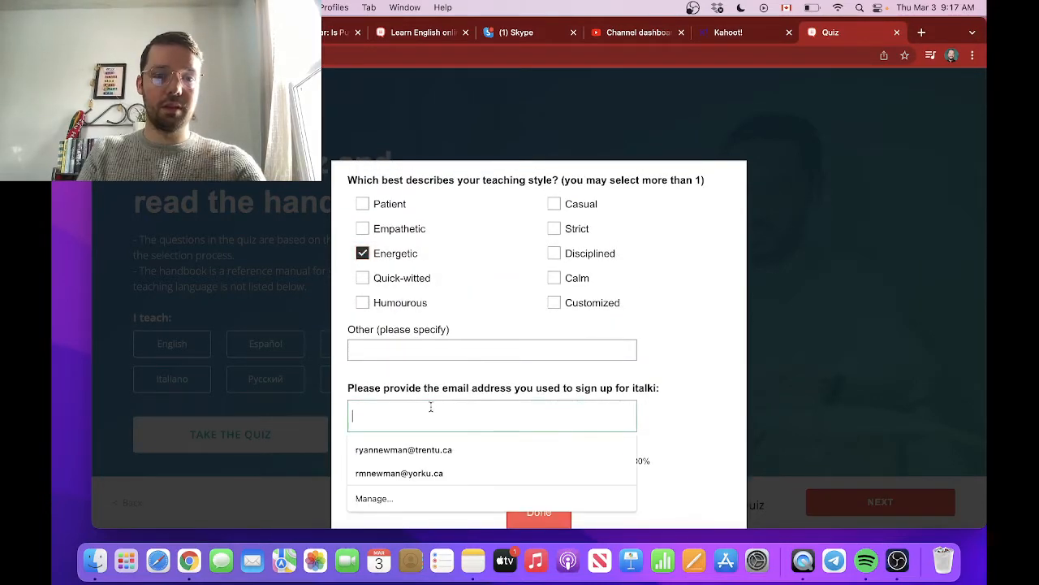
left_click(685, 320)
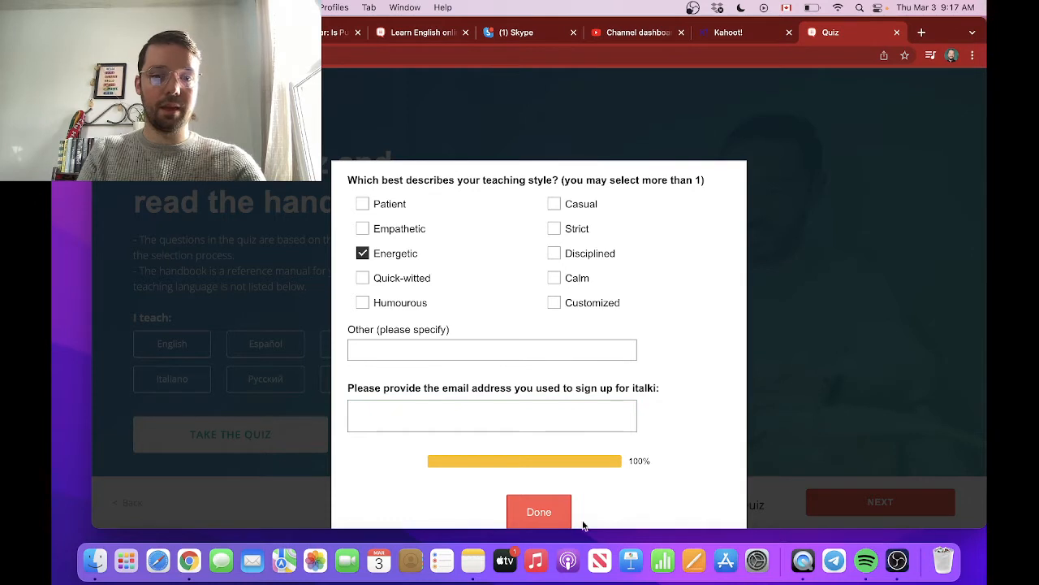
left_click(556, 514)
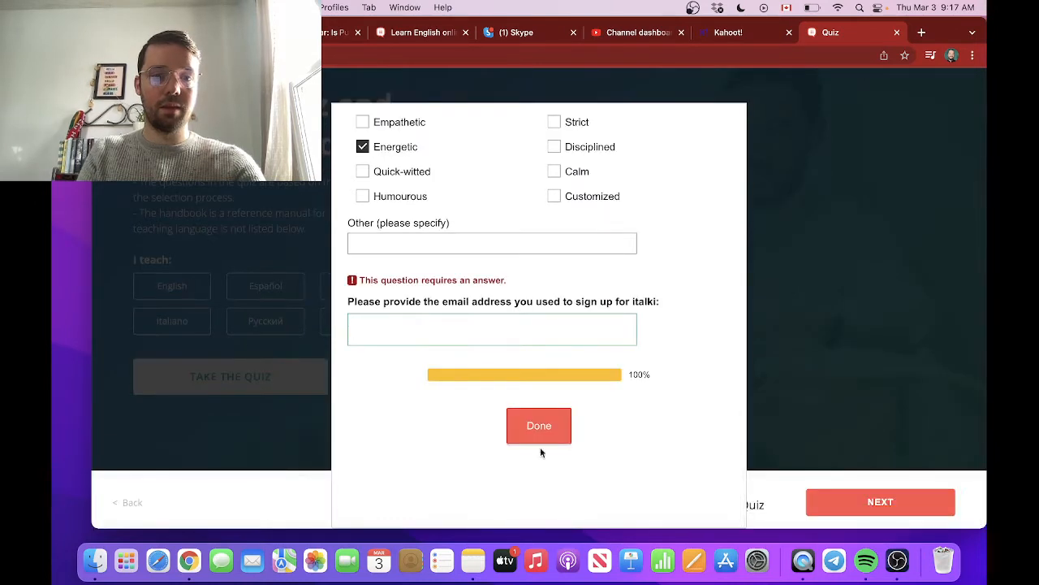
type("r")
key("Down")
key("Return")
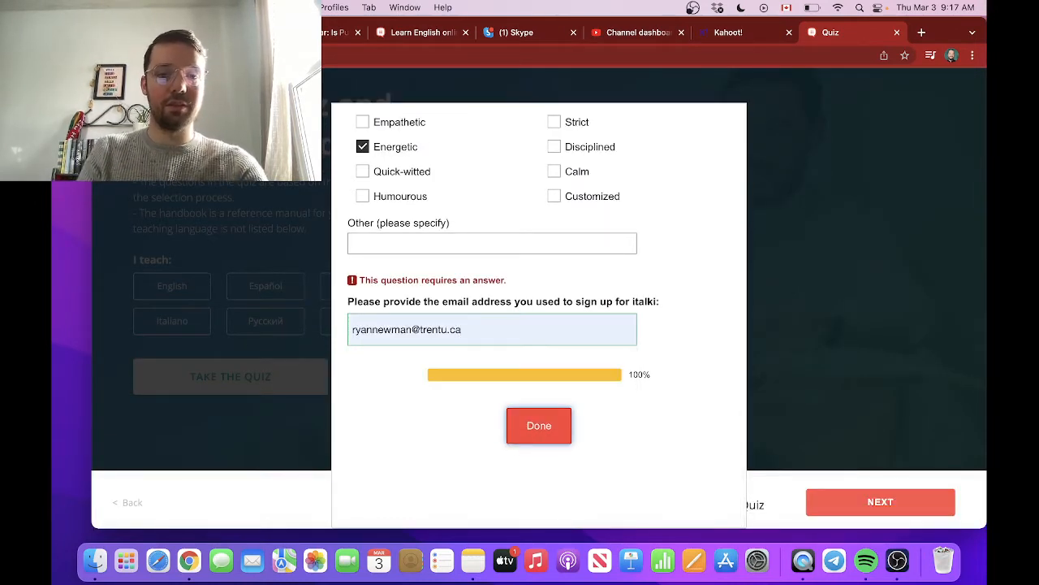
left_click(547, 446)
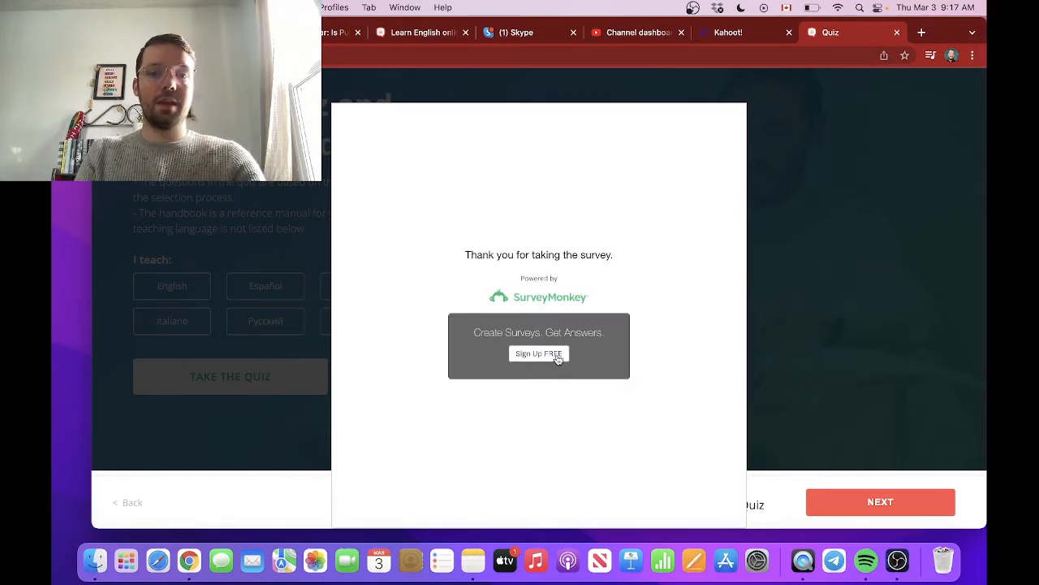
Close the survey, continue to the Schedule a call stage and look over the Q&A call options
left_click(806, 284)
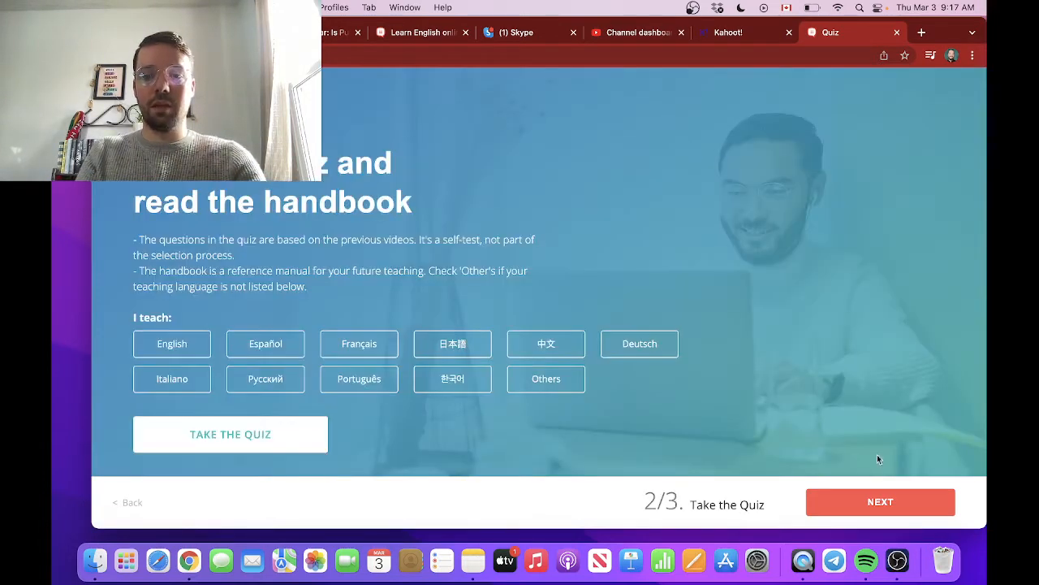
left_click(881, 503)
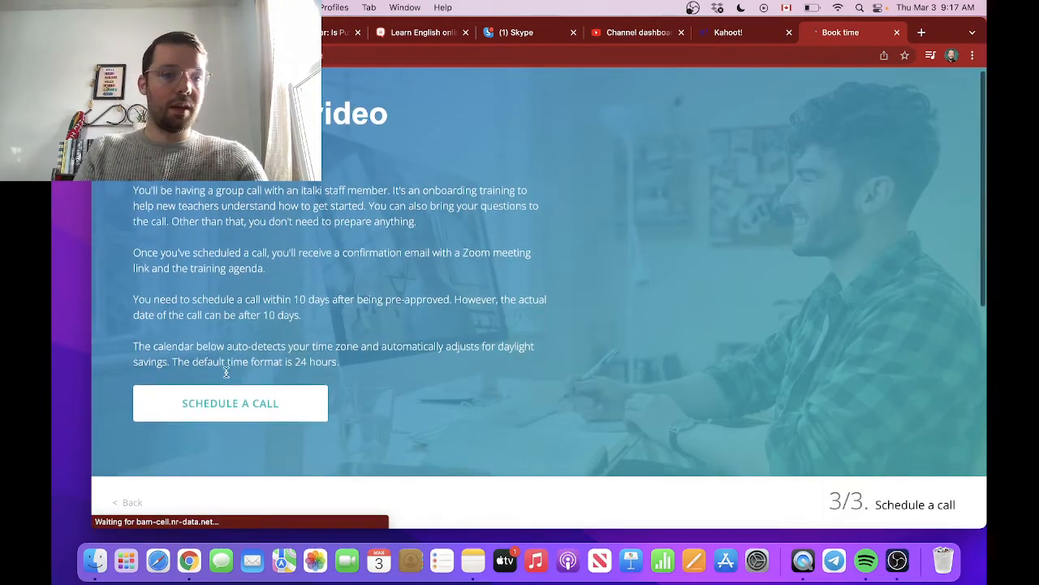
scroll(226, 372, "down", 5)
scroll(227, 372, "down", 3)
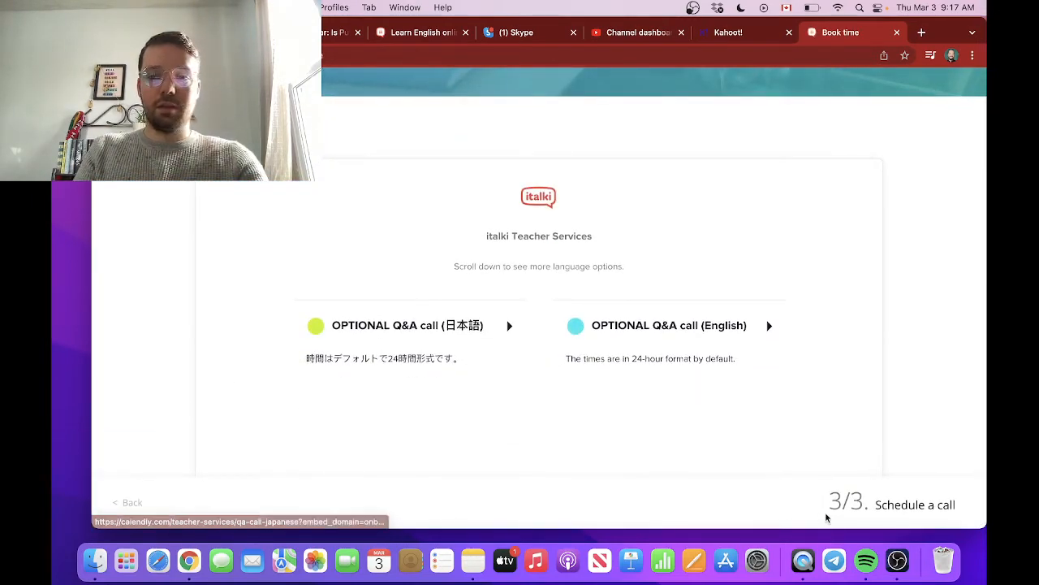
scroll(730, 243, "up", 5)
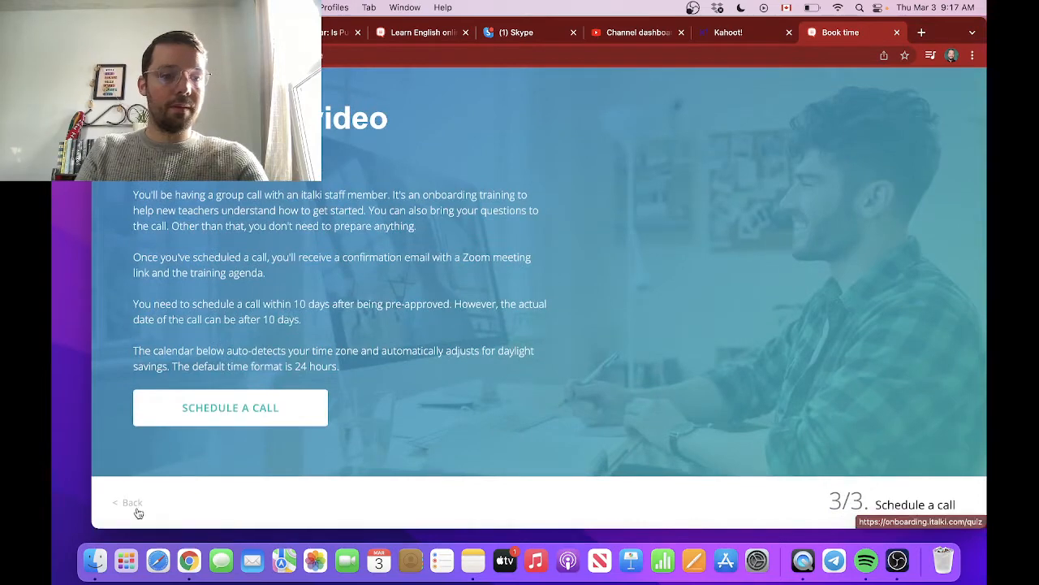
Return to the quiz page, reopen and close the survey, and open the English Handbook for New Teachers
left_click(132, 503)
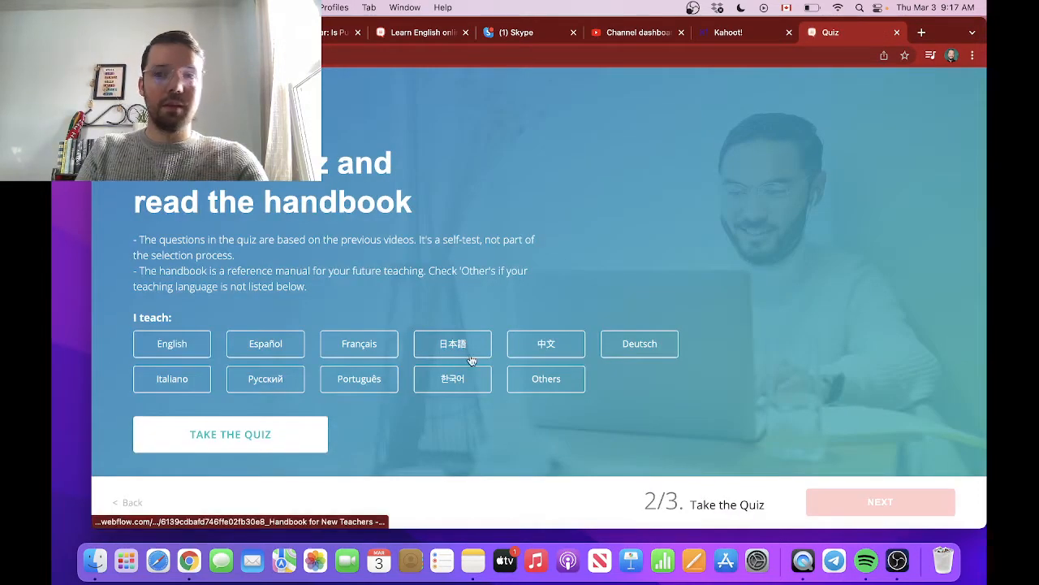
left_click(210, 441)
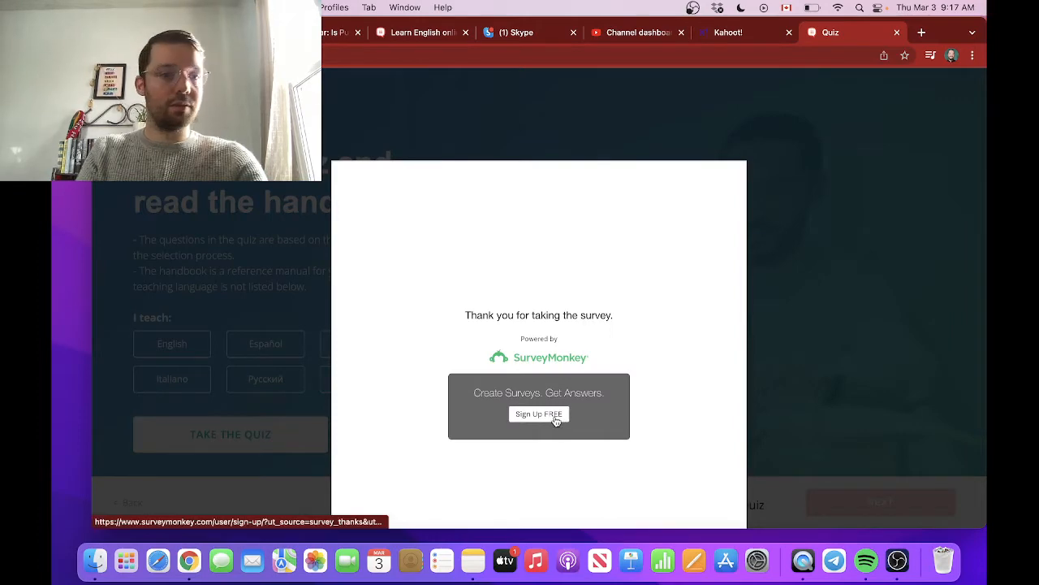
left_click(110, 355)
left_click(167, 343)
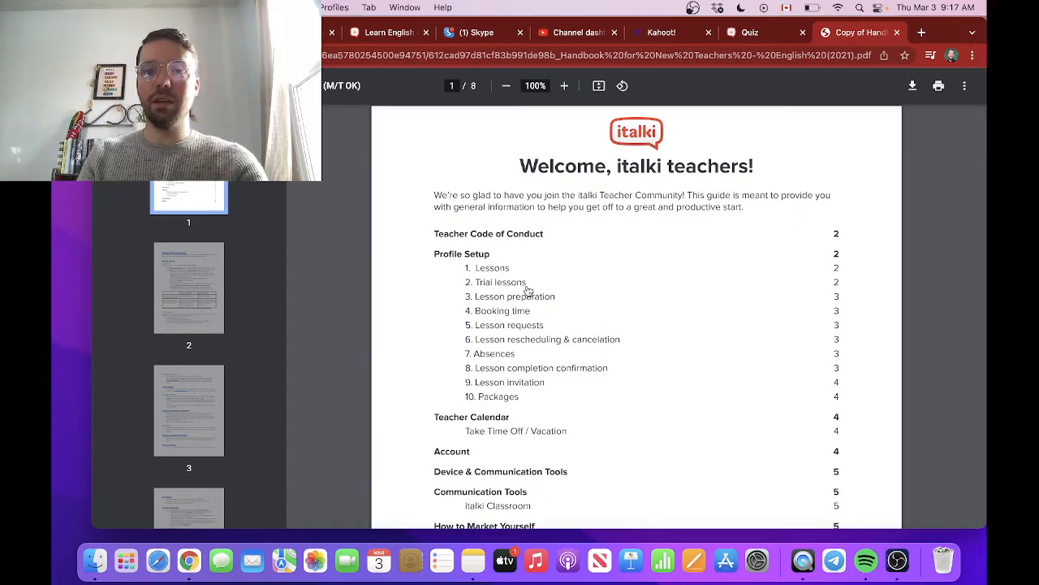
Browse the handbook to the How to Market Yourself pricing table, enlarge it and highlight the heading "Set a reasonable price"
scroll(526, 290, "down", 20)
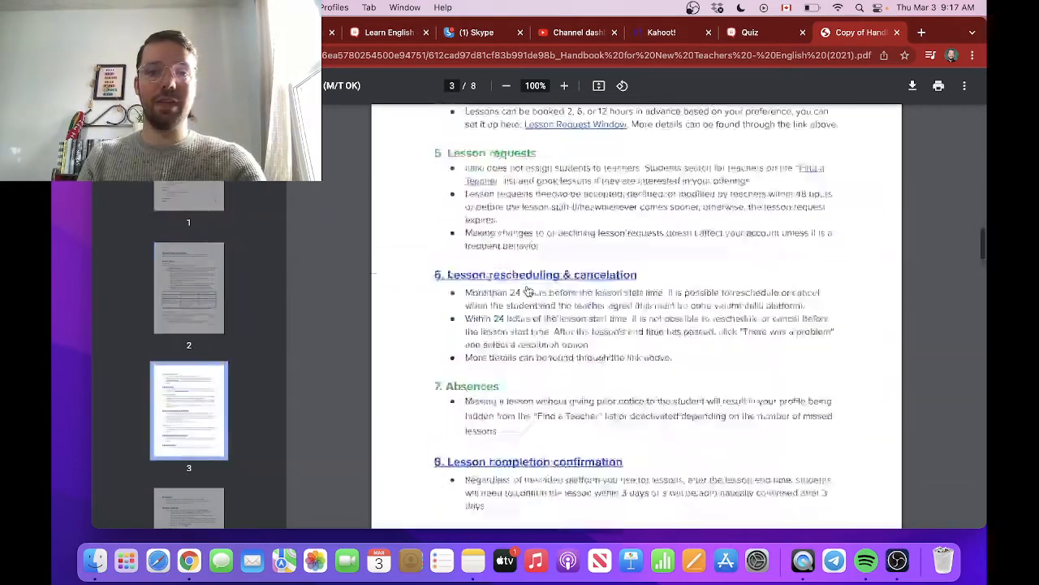
scroll(526, 289, "down", 15)
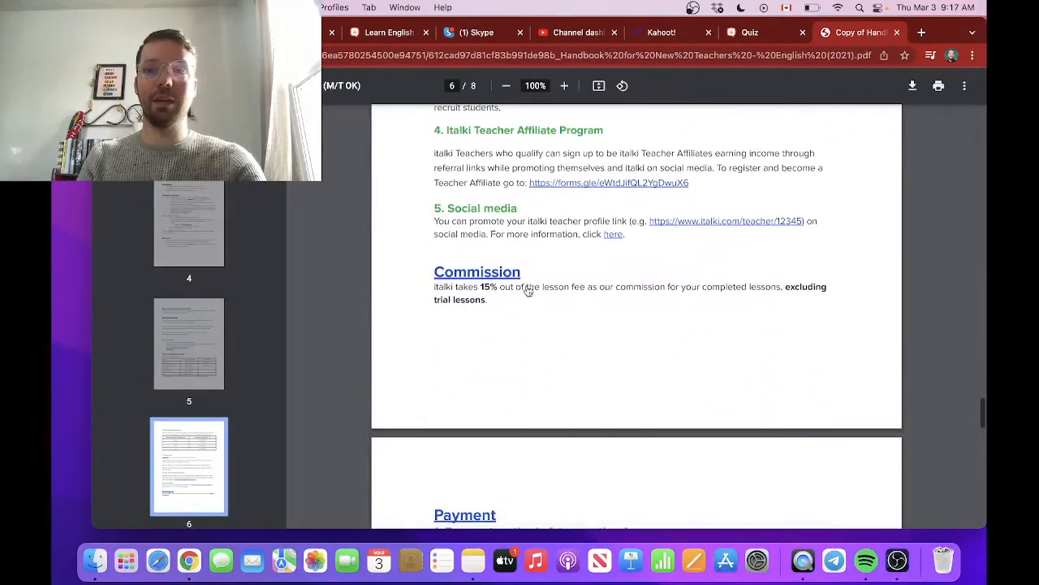
scroll(528, 290, "up", 8)
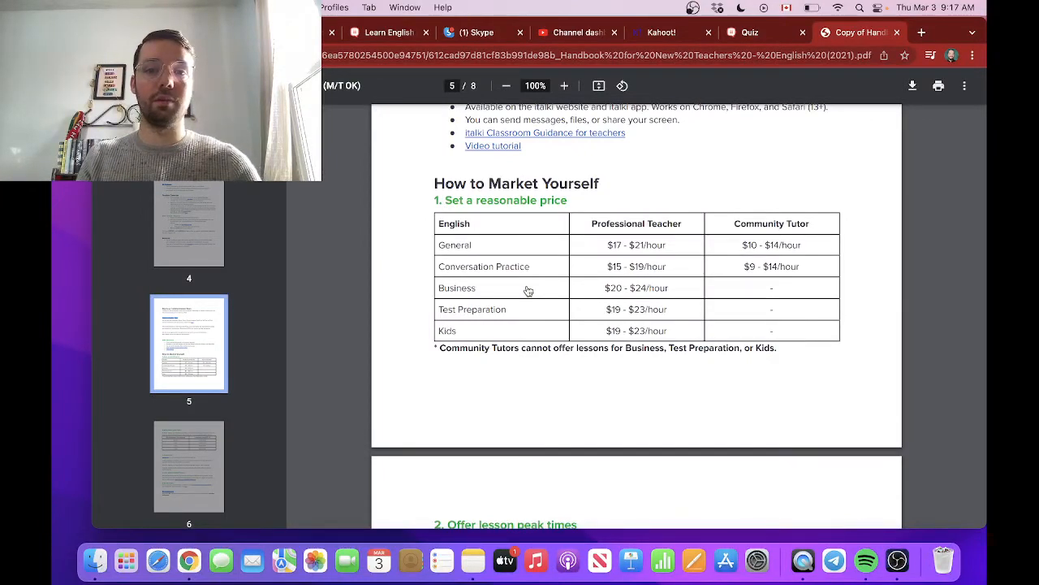
scroll(581, 223, "up", 5)
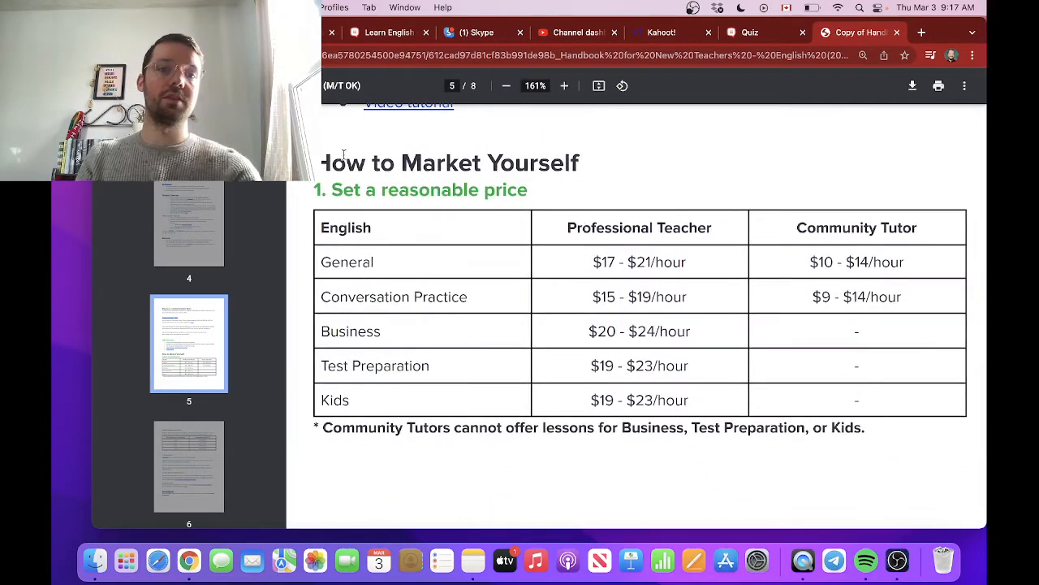
left_click_drag(327, 192, 542, 183)
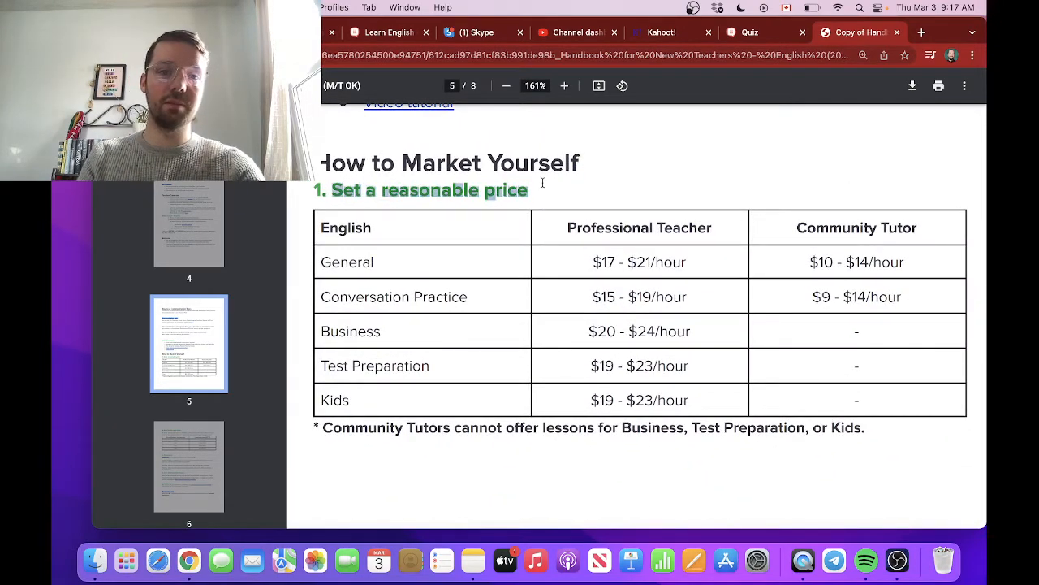
Switch to Kahoot!, create a new blank kahoot and title it "iTalki Onboarding Quiz"
left_click(664, 36)
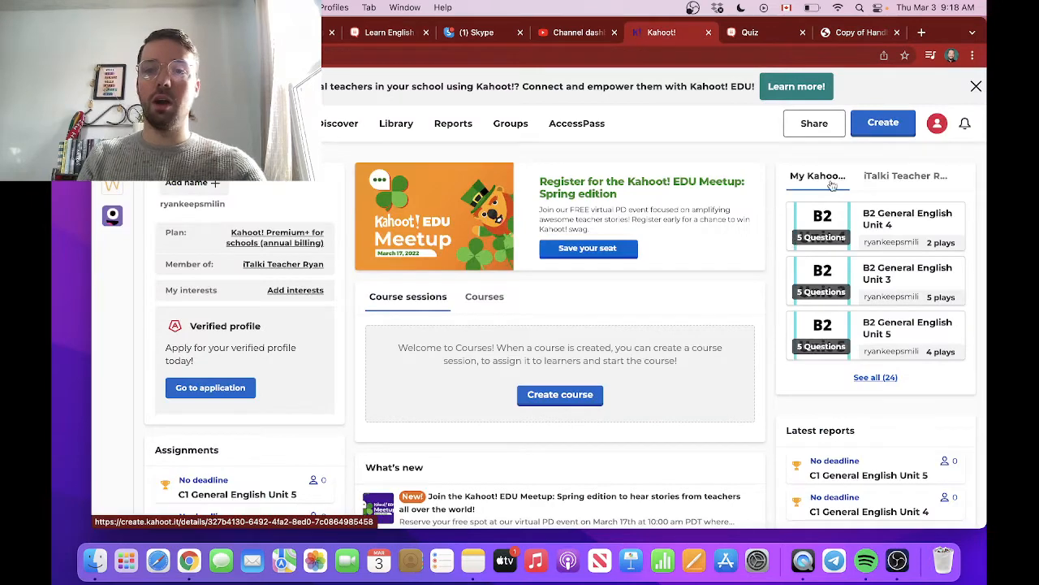
left_click(883, 123)
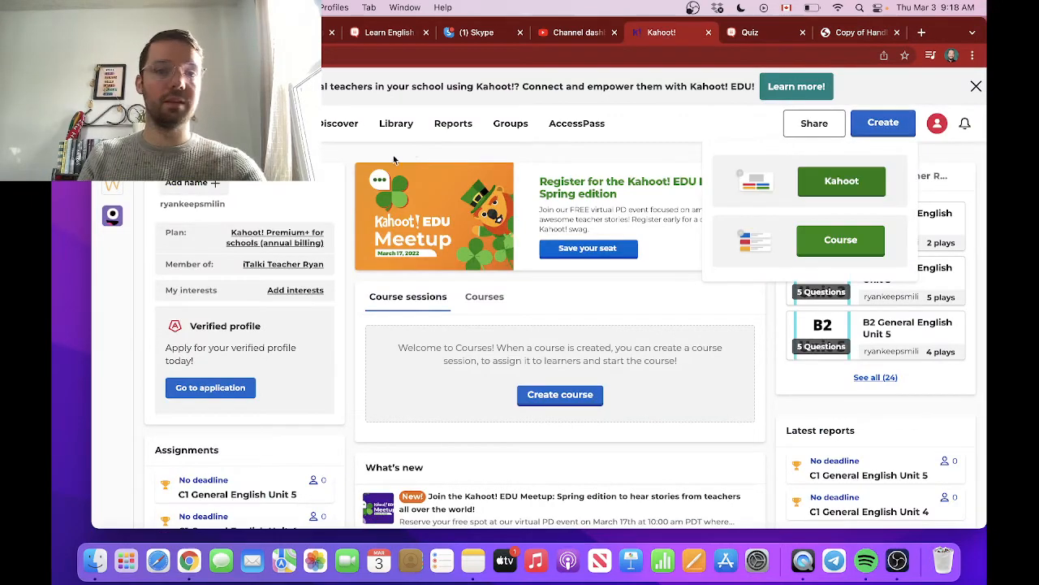
left_click(852, 189)
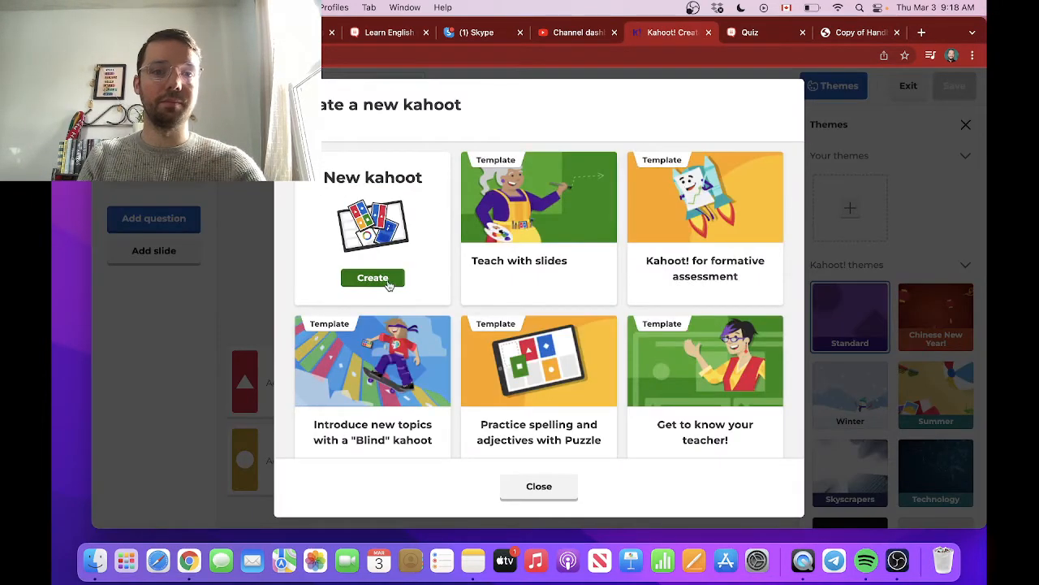
left_click(373, 279)
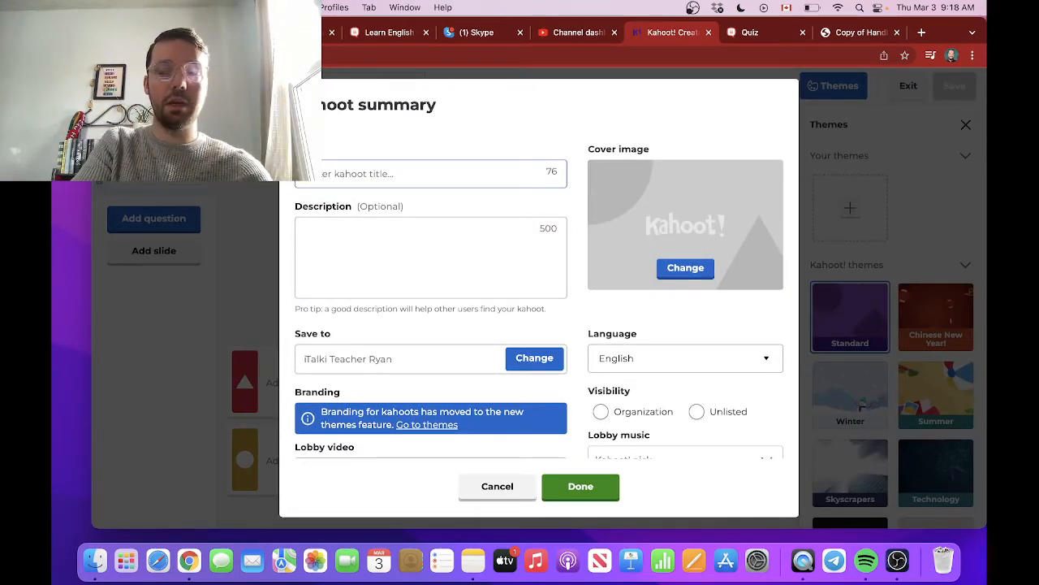
type("E")
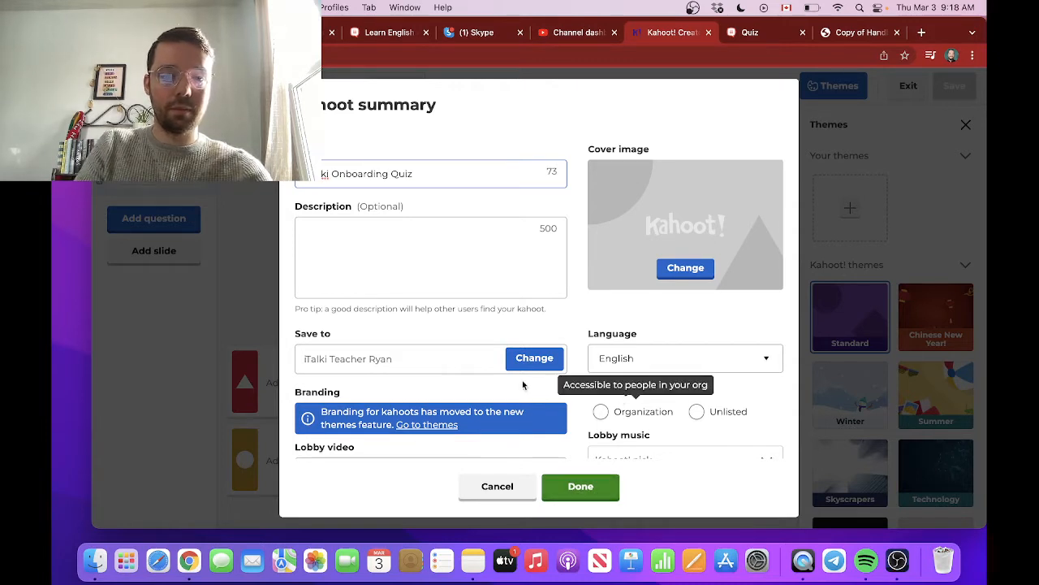
In YouTube Studio, remove the "intro" title filter, open the iTalki Onboarding Quiz Walk-Through video and copy its watch link for the lobby video
scroll(488, 382, "down", 2)
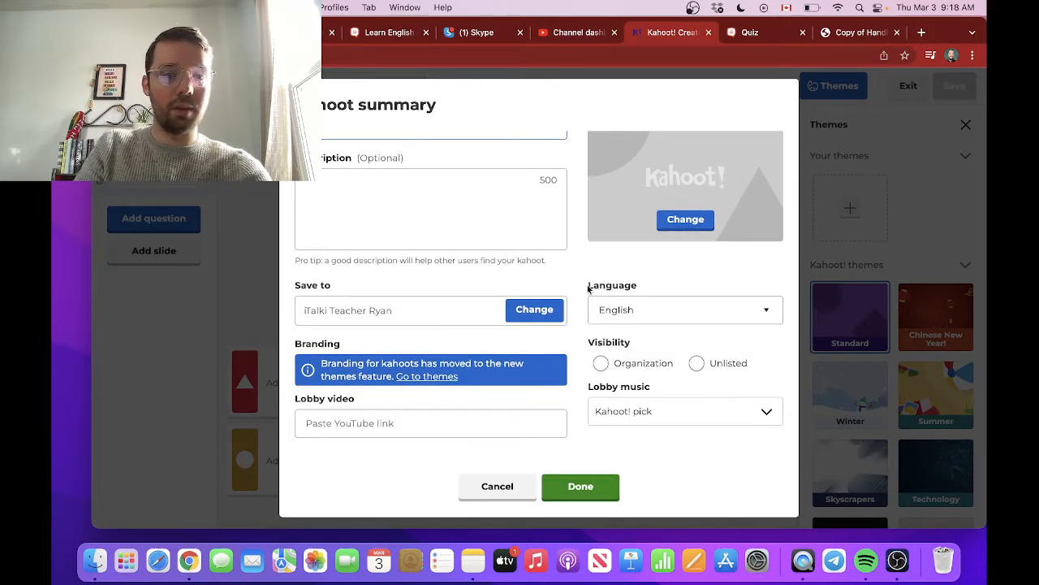
left_click(357, 431)
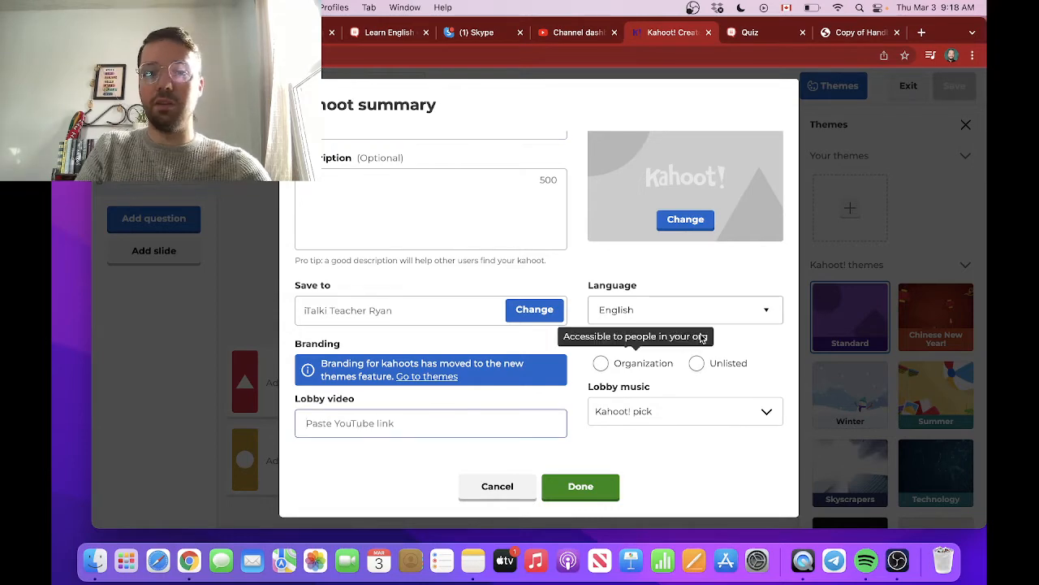
left_click(572, 33)
left_click(170, 291)
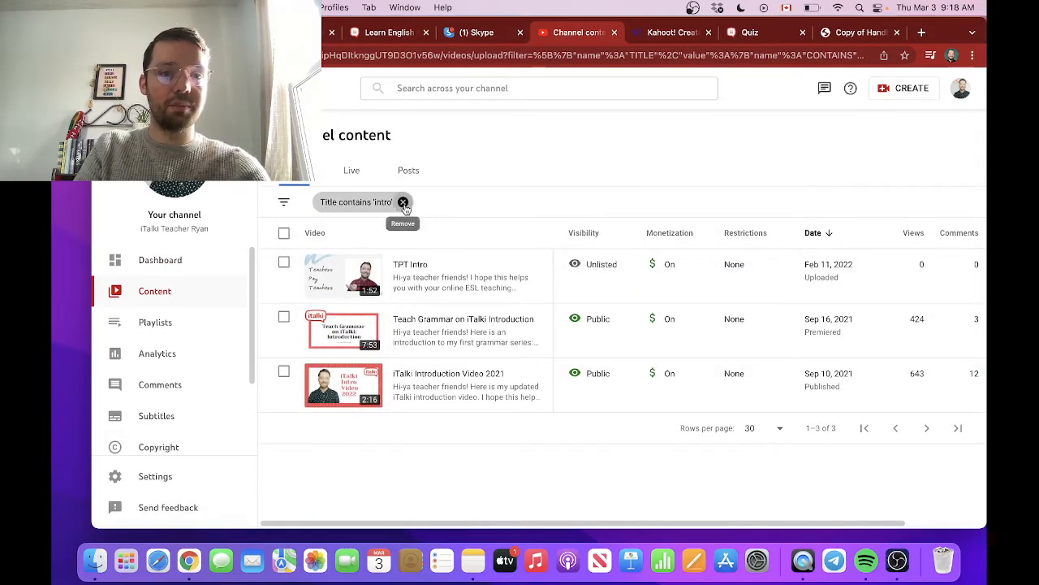
left_click(403, 201)
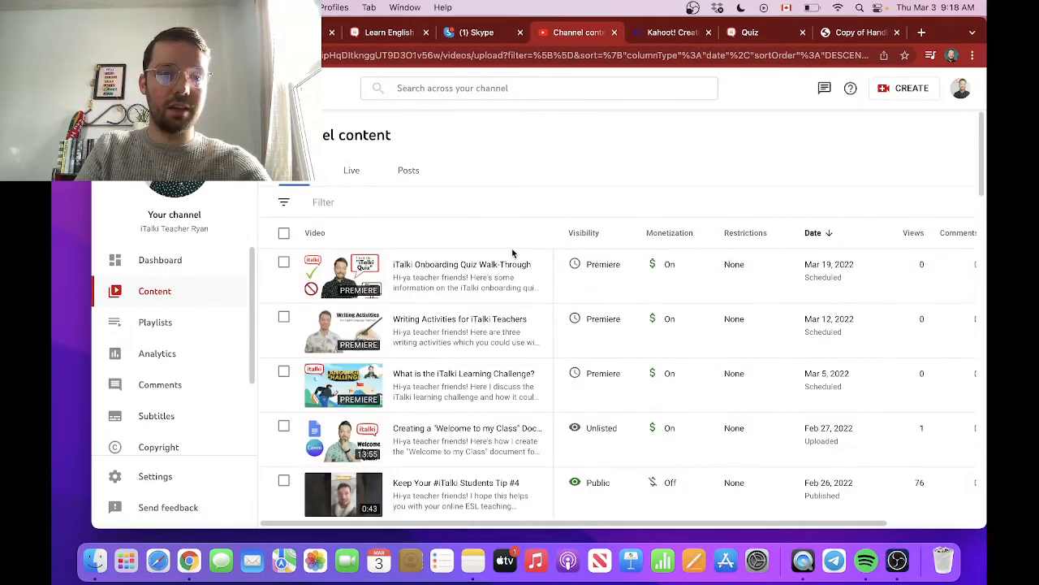
scroll(494, 342, "down", 1)
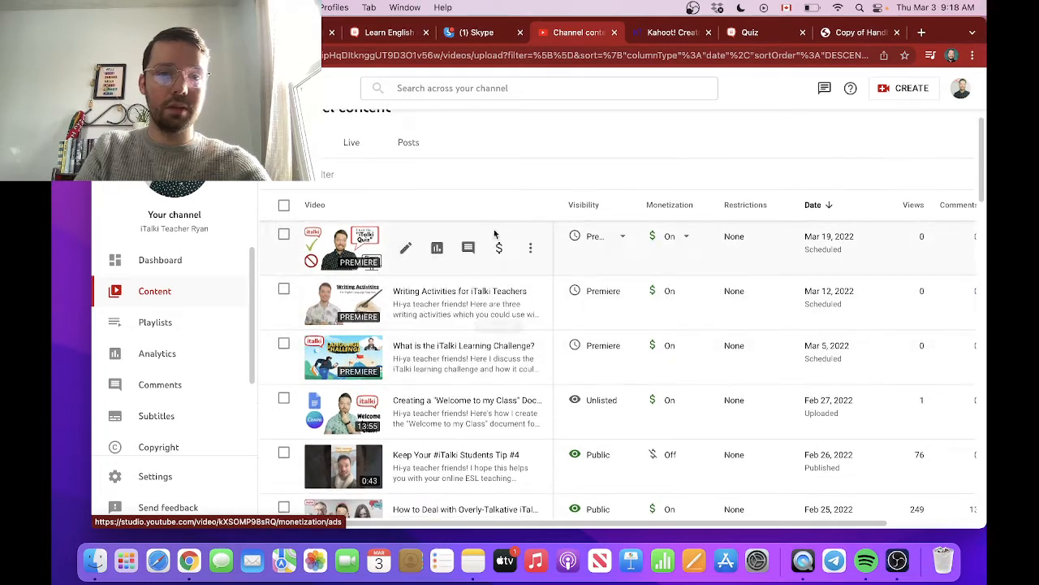
left_click(337, 258)
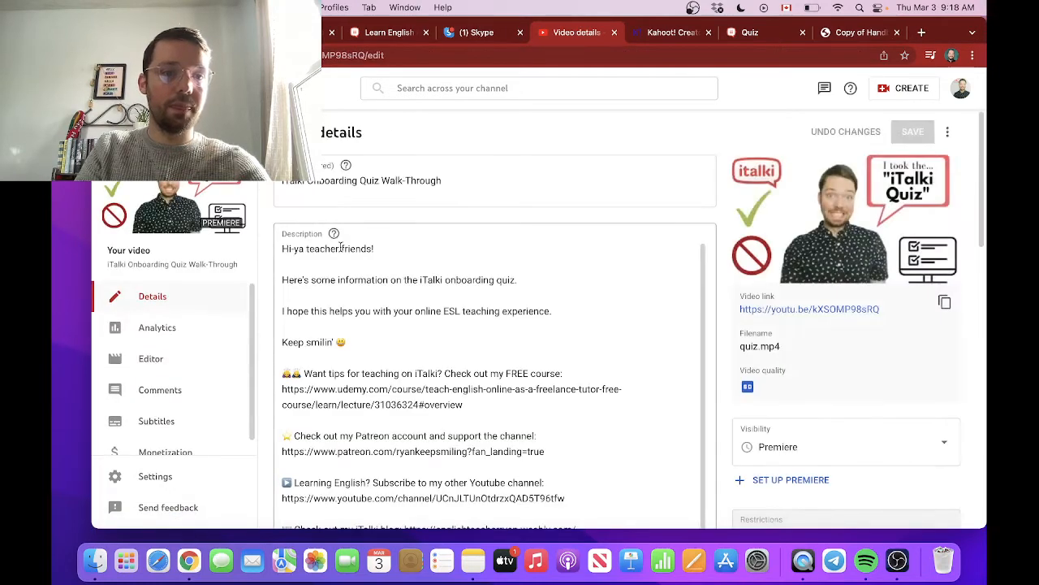
left_click(176, 203)
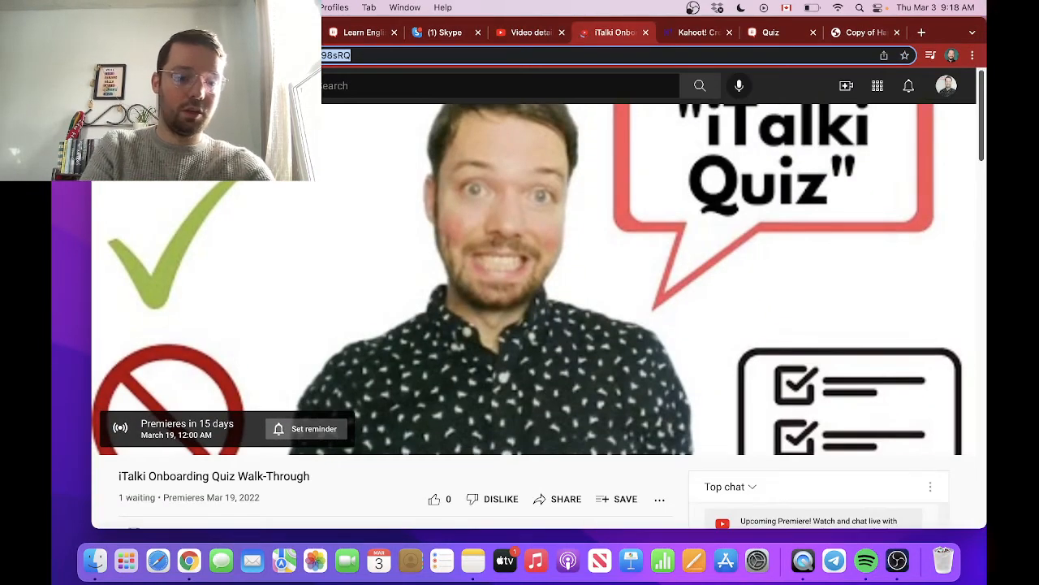
left_click(646, 33)
left_click(611, 37)
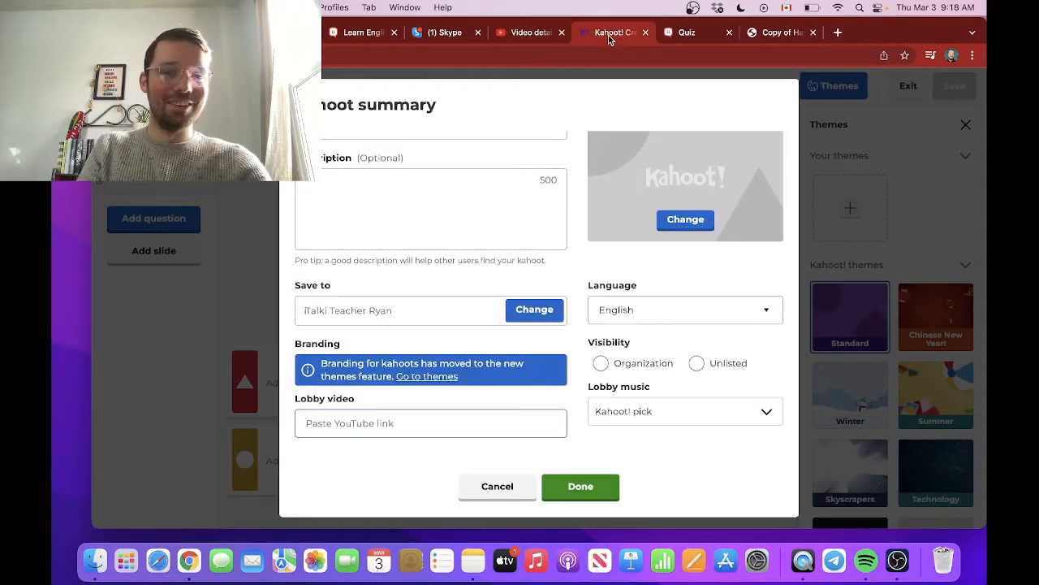
type("https://www.youtube.com/watch?v=kXSOMP98sRQ")
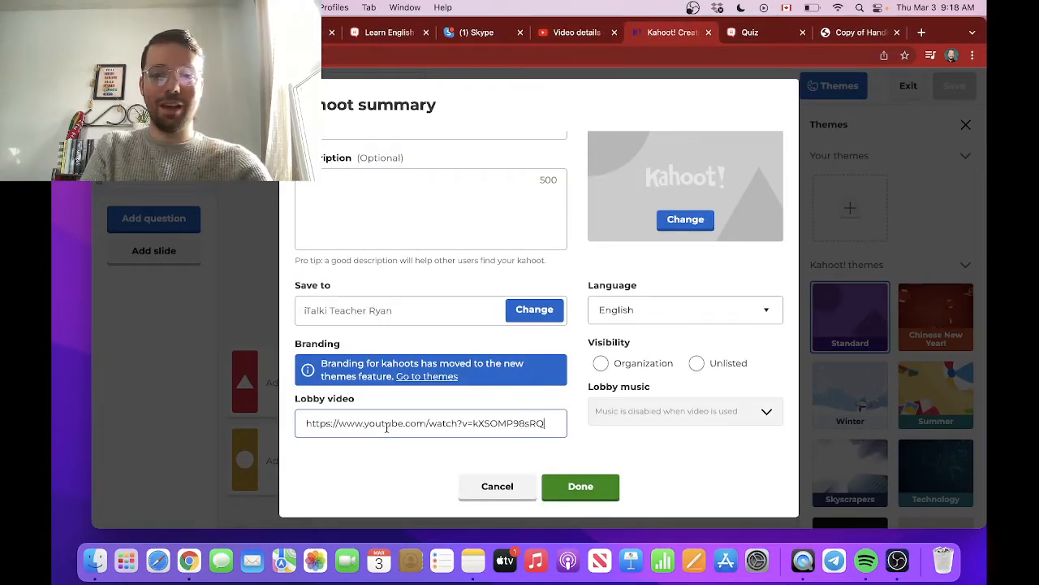
left_click(603, 503)
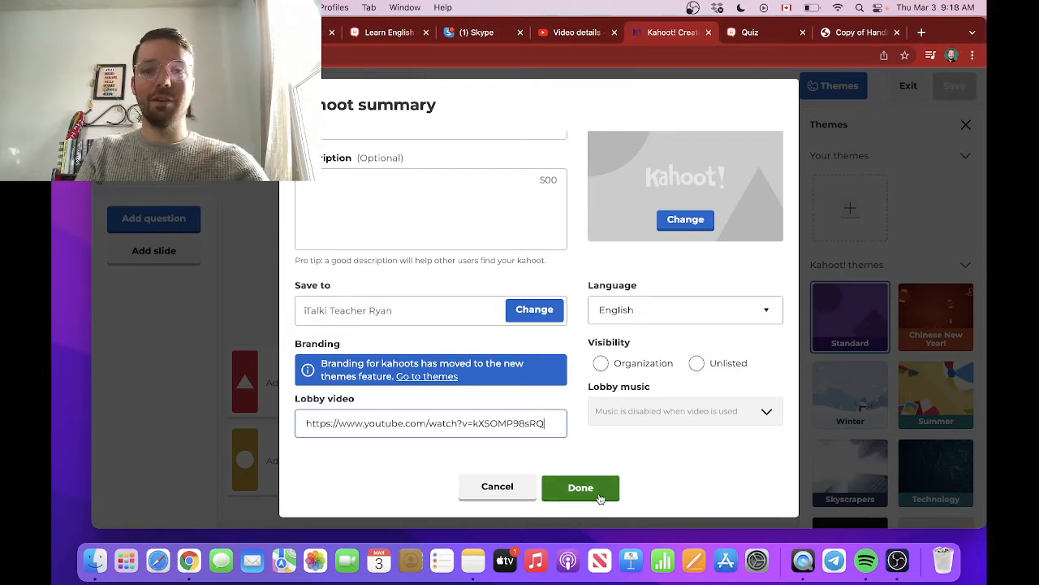
scroll(513, 308, "up", 1)
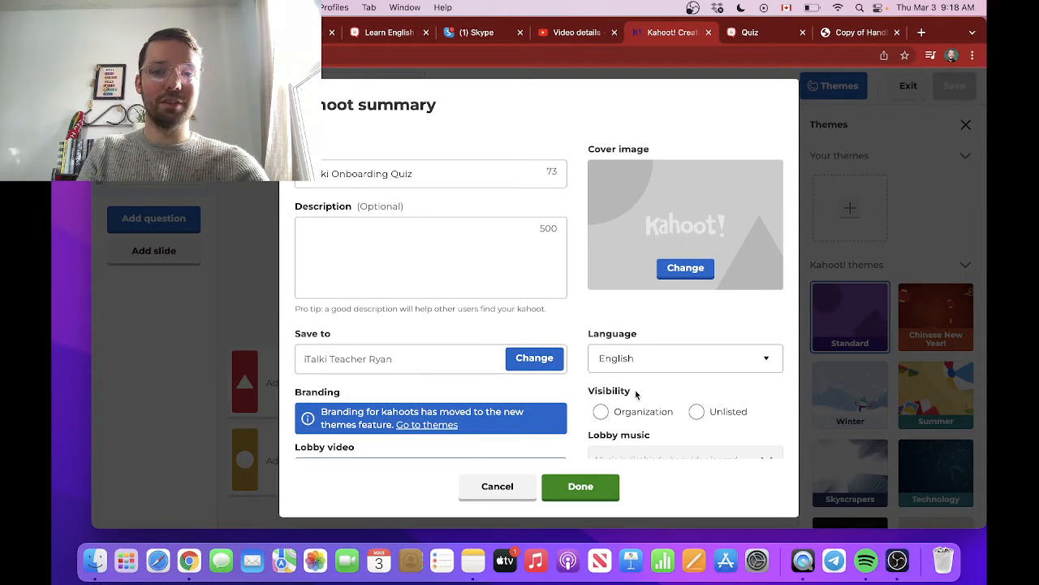
left_click(697, 268)
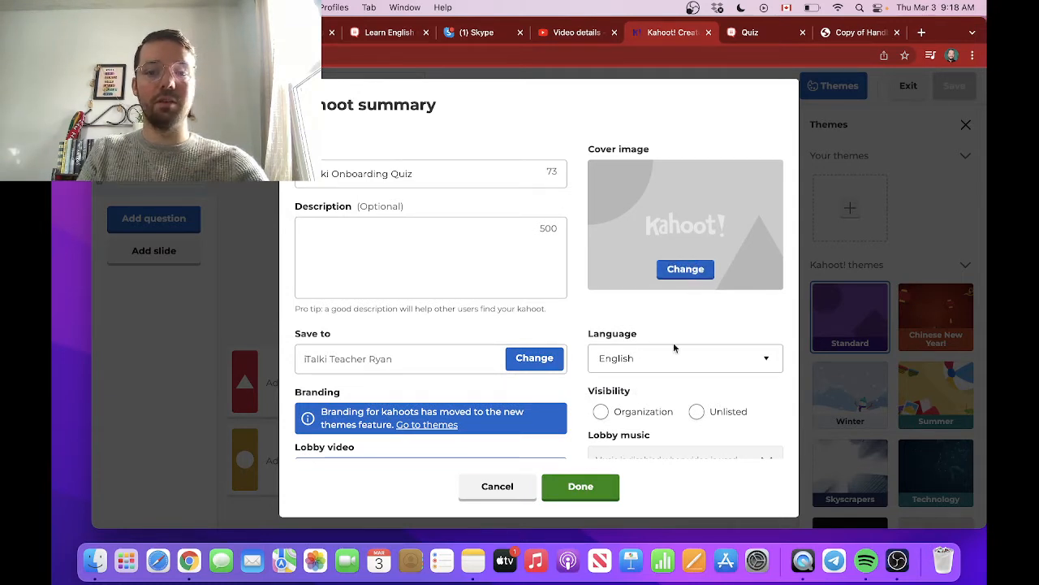
left_click(598, 494)
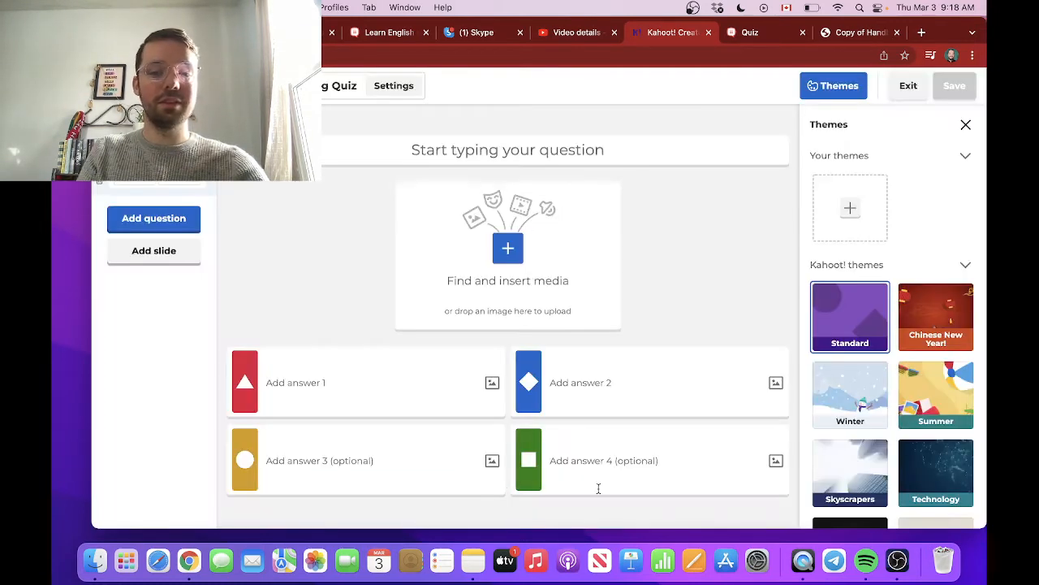
Enter the first quiz question as "How much should a teacher charge for General English lessons?"
left_click(508, 149)
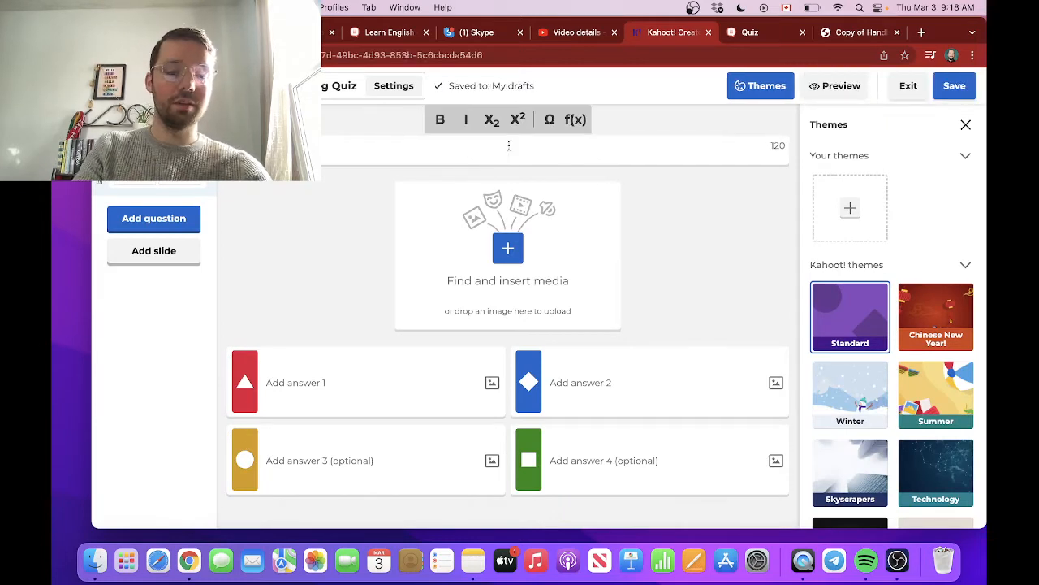
type("How mu")
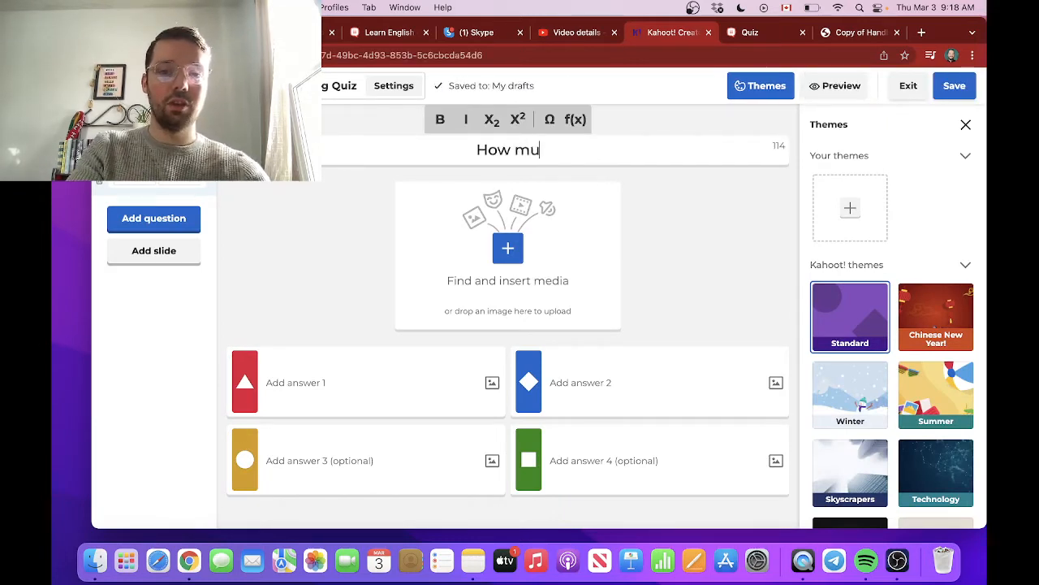
type("ch should a ")
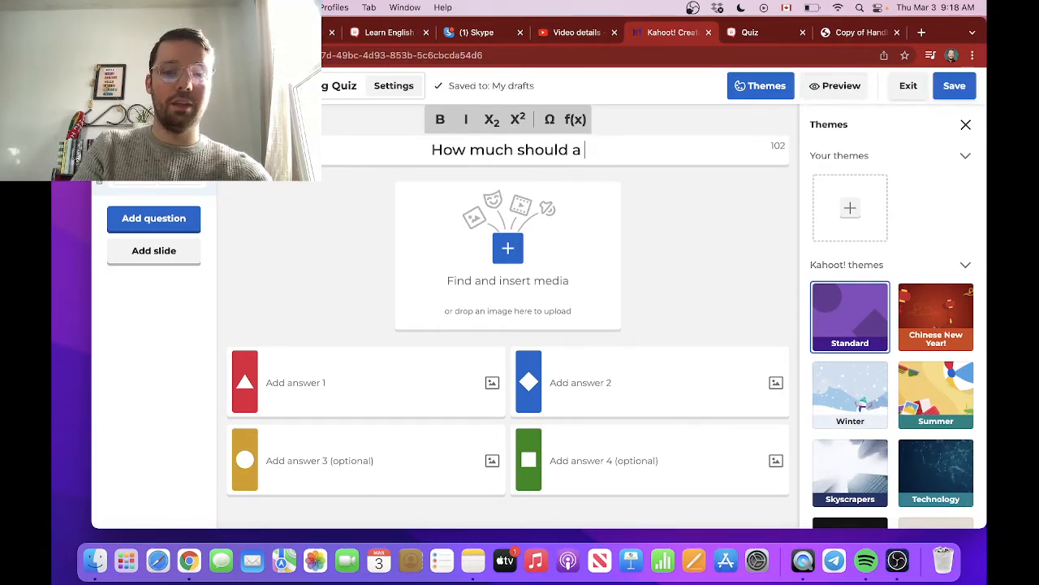
type("teach")
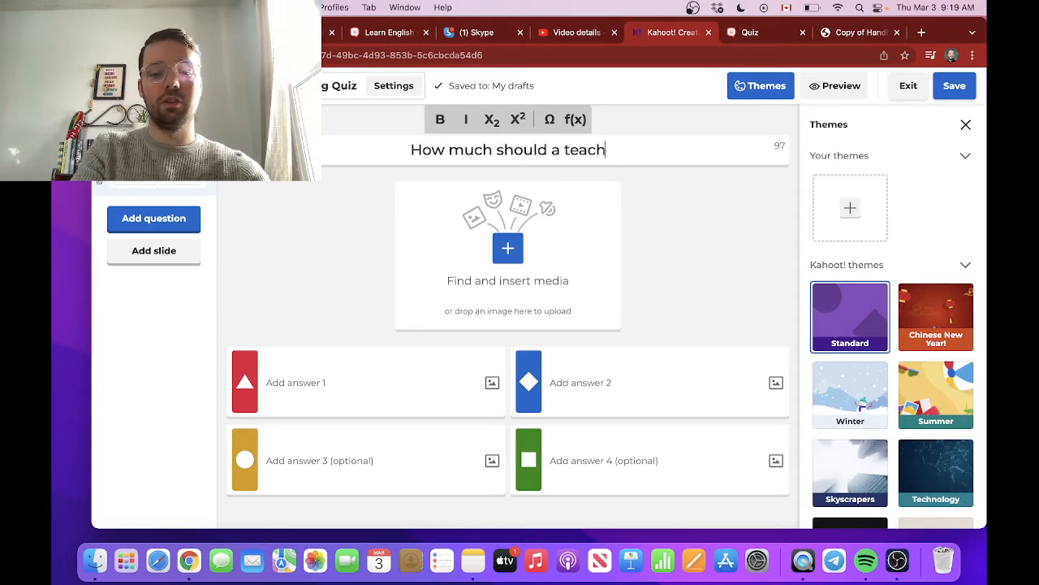
type("er charge for")
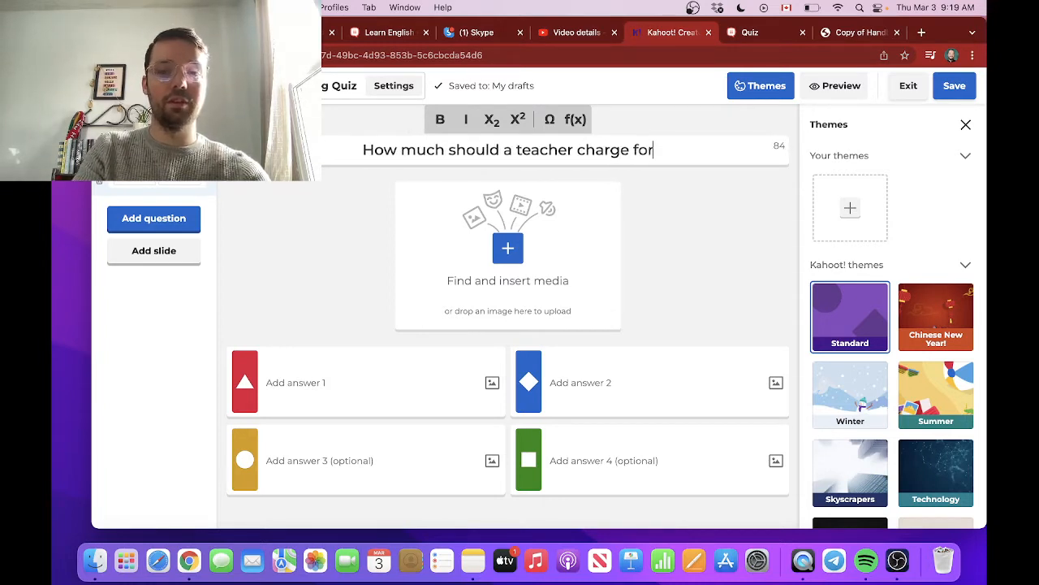
key("BackSpace")
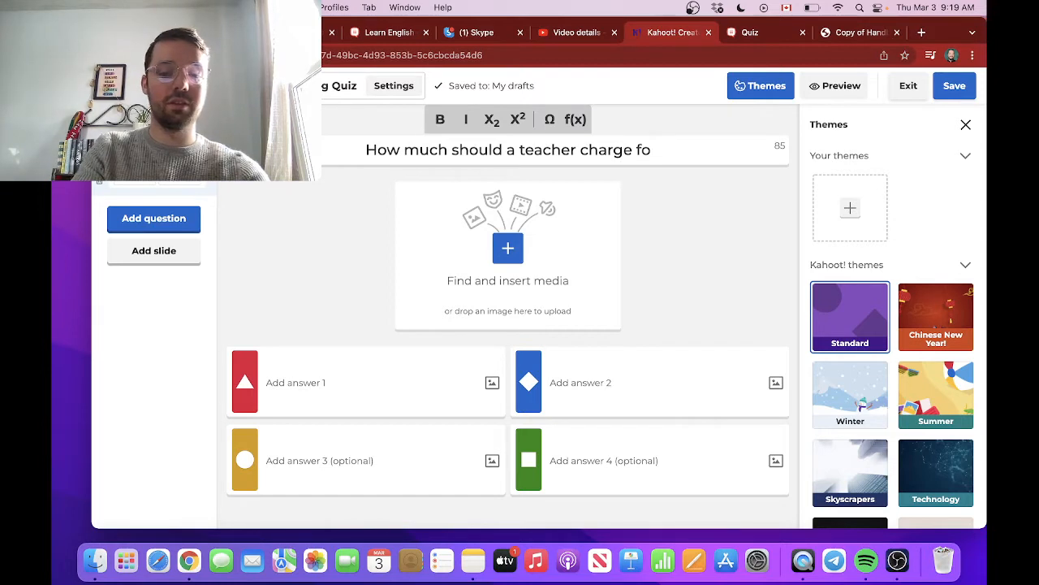
type("r General ")
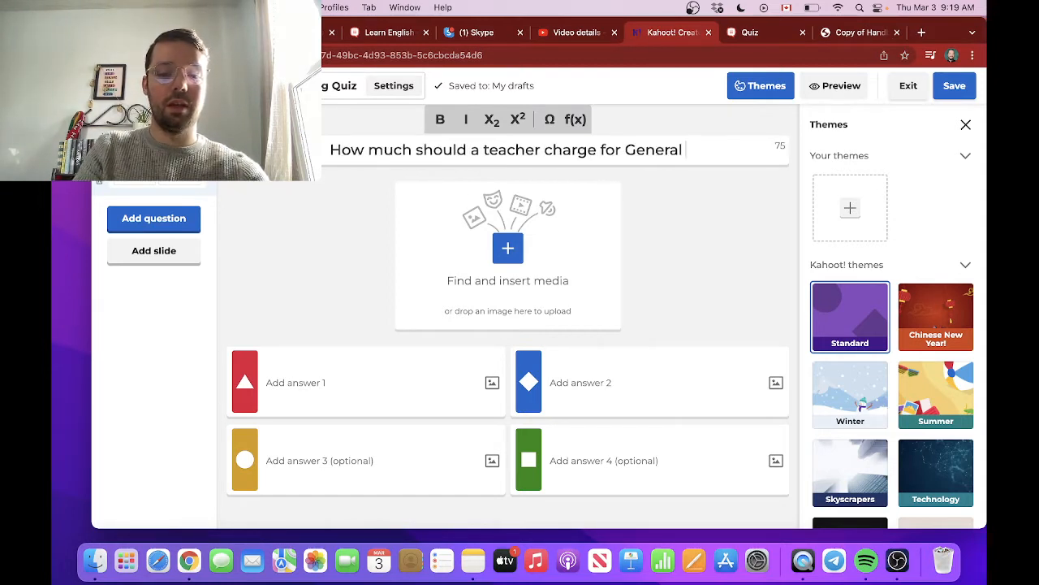
type("English lessons")
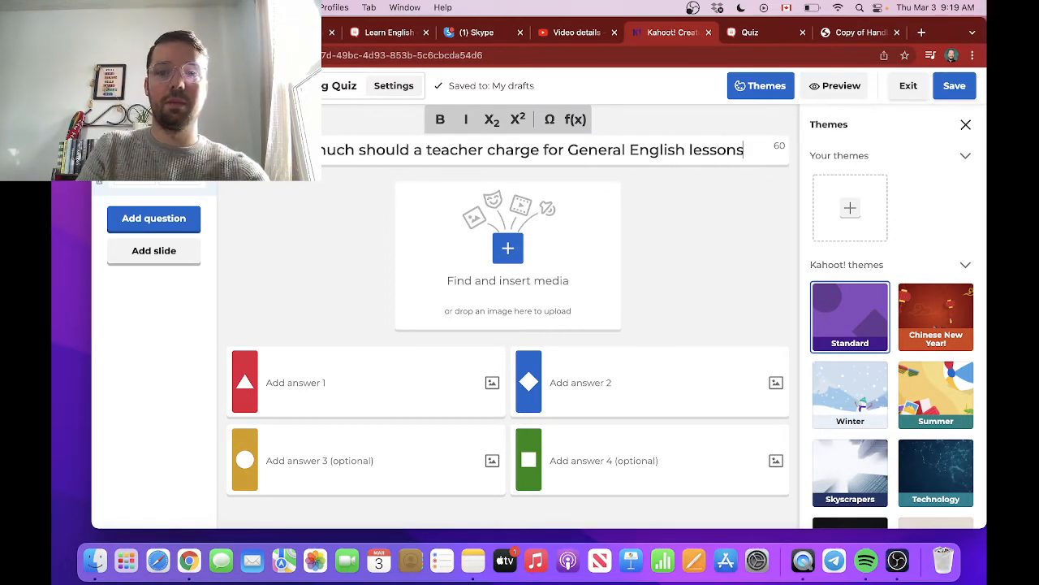
type("?")
Move the handbook tab beside the Kahoot! tab and highlight the professional teacher rate for General English lessons
left_click(758, 35)
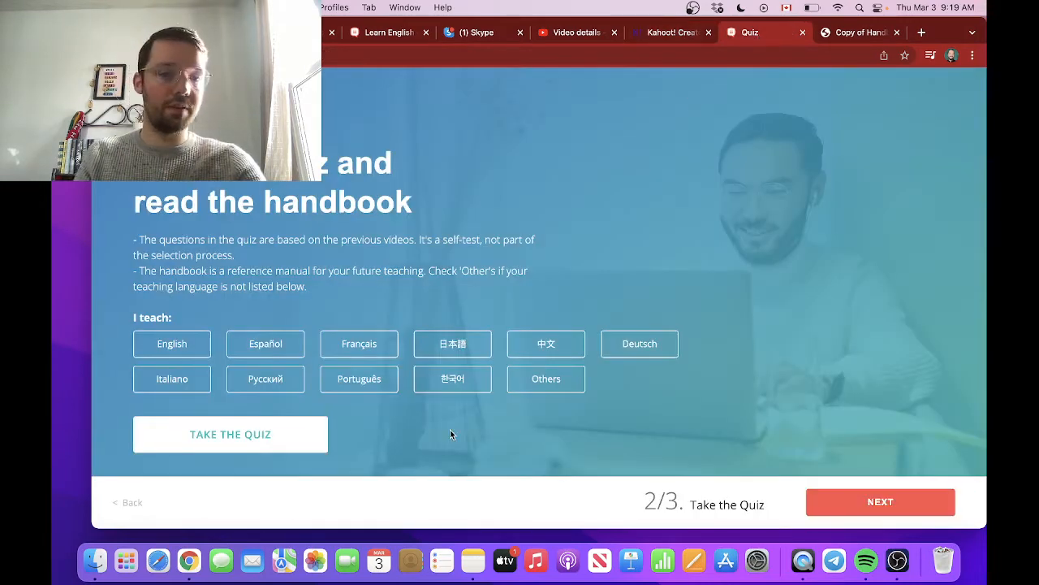
left_click_drag(849, 33, 752, 38)
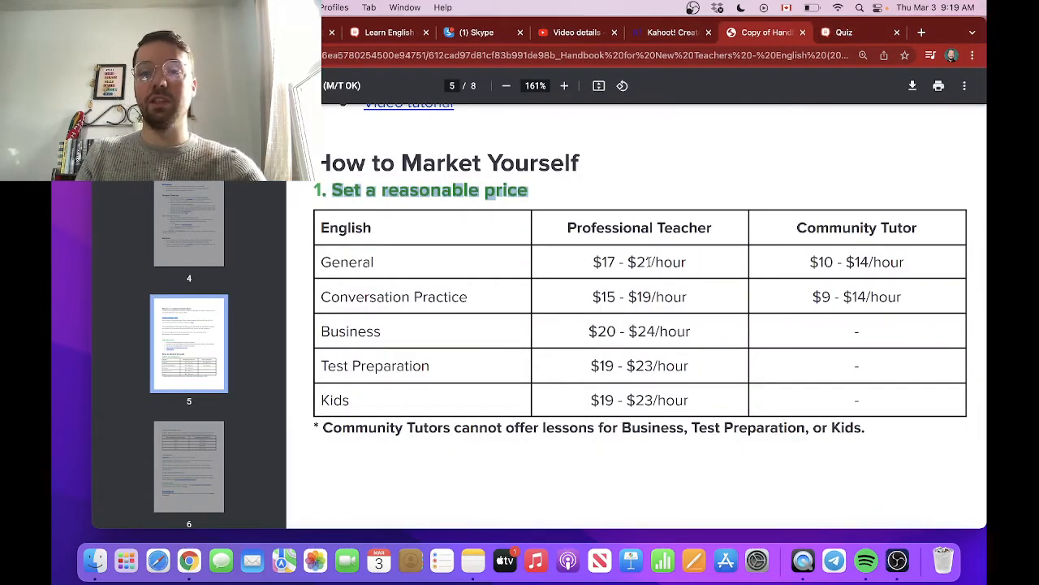
left_click_drag(588, 270, 700, 263)
Return to the Kahoot! editor and enter "$17-$21" as answer 1 of the first question
left_click(664, 34)
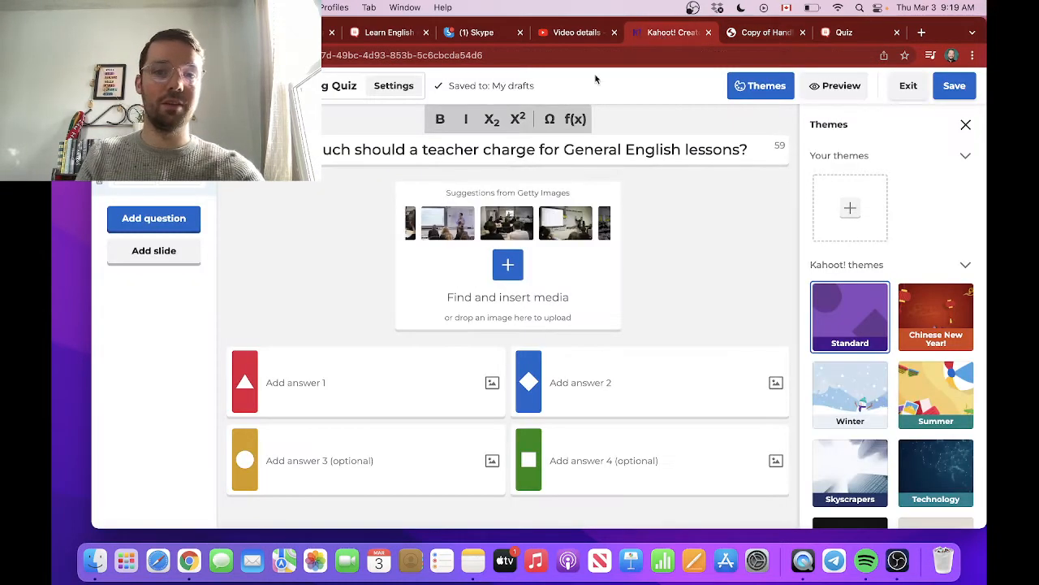
left_click(332, 384)
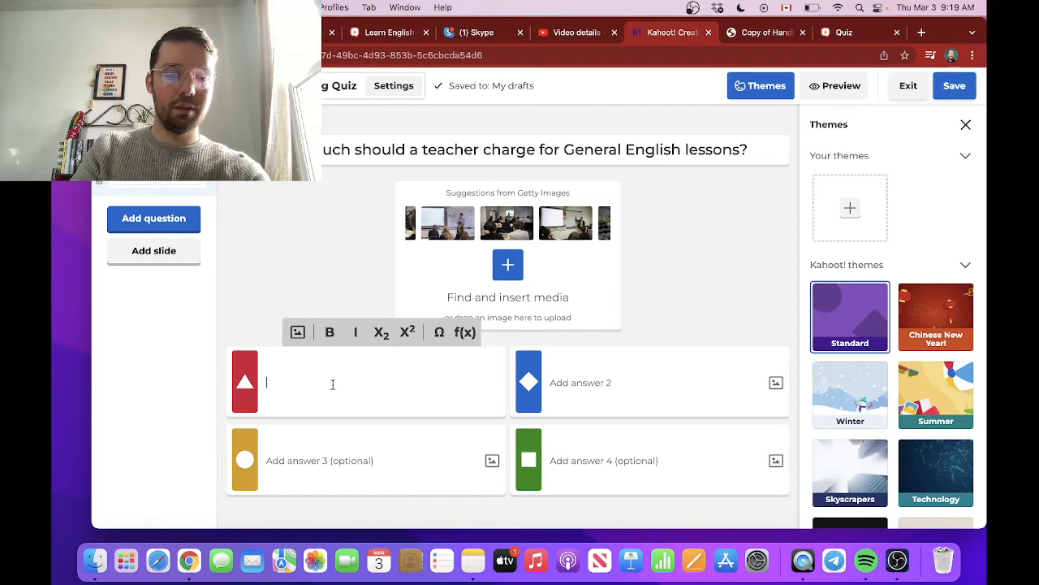
type("$17-")
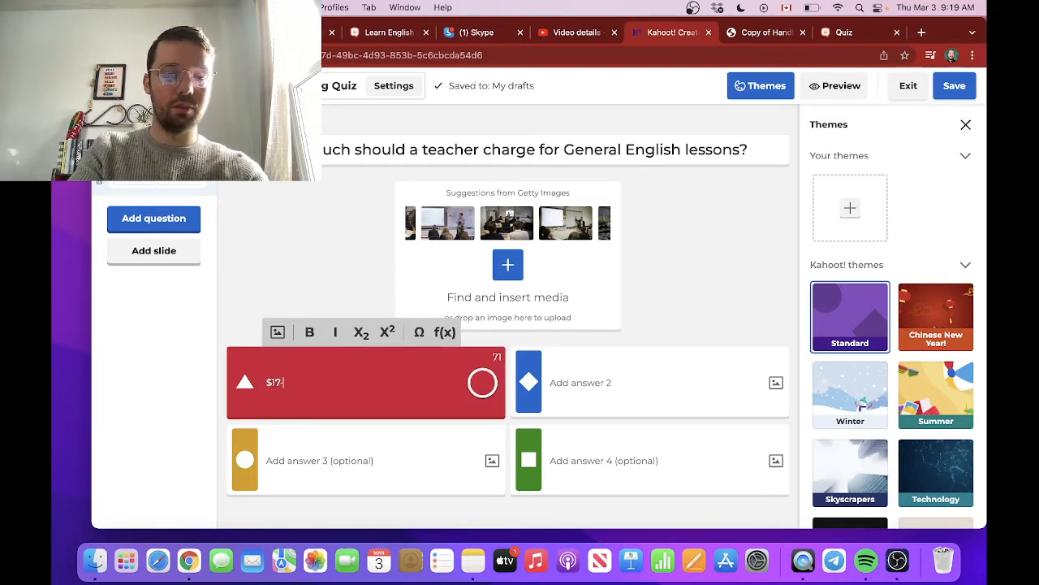
type("20")
key("BackSpace")
key("BackSpace")
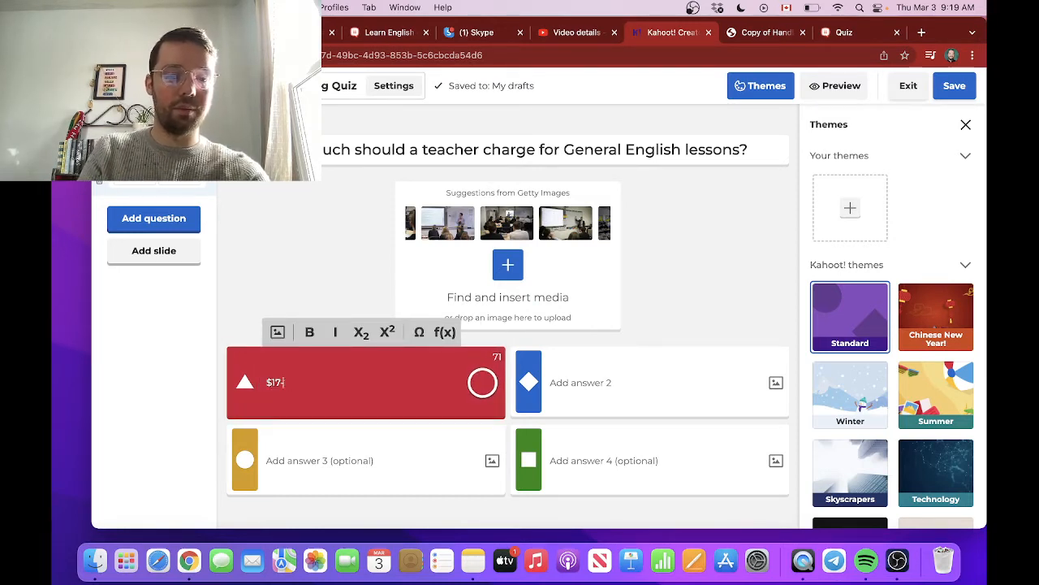
type("$22")
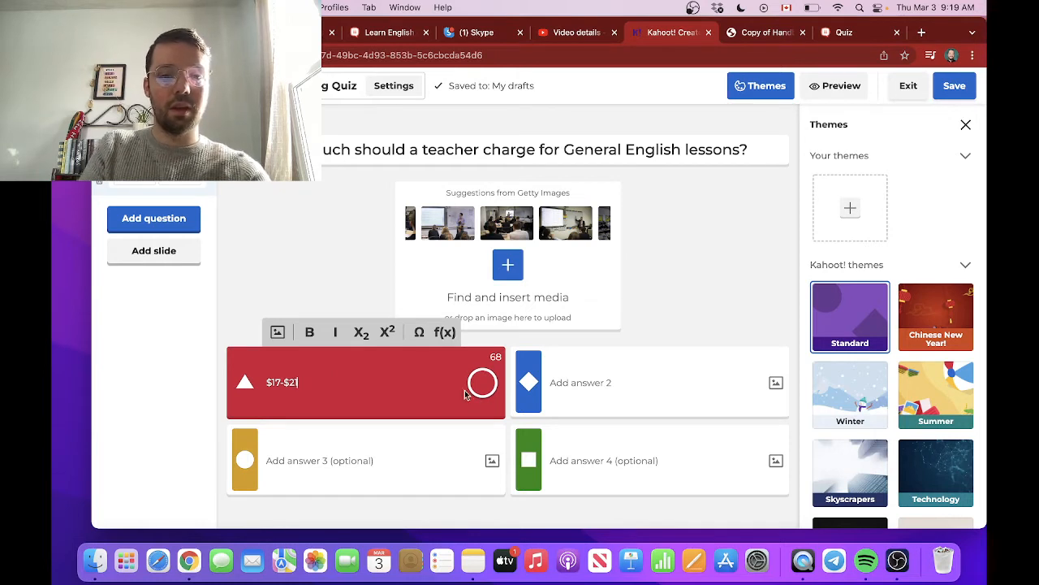
Enter "$42-$45" as answer 2 and "$1-$4" as answer 3
left_click(584, 381)
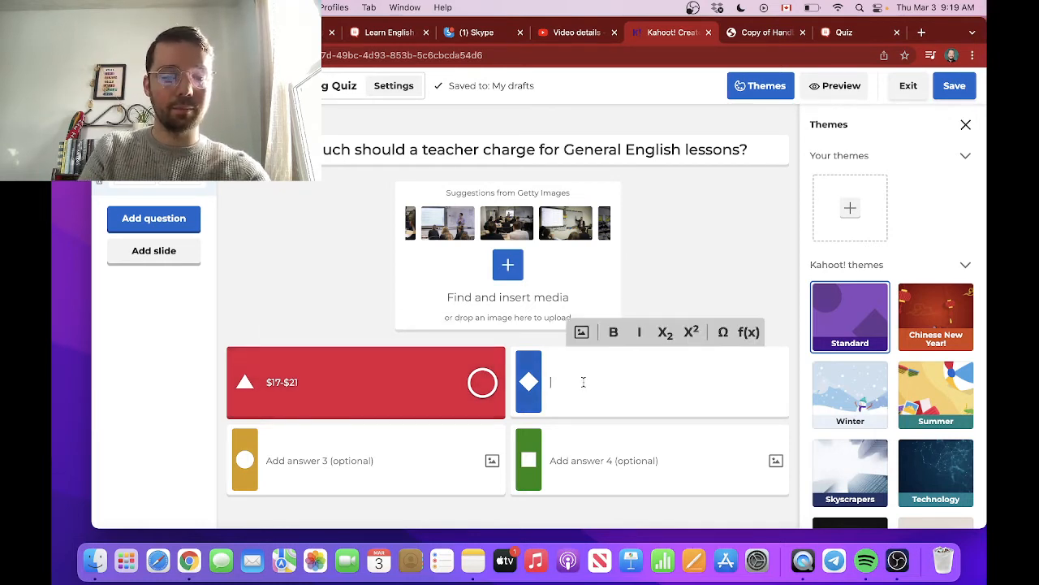
type("$42-")
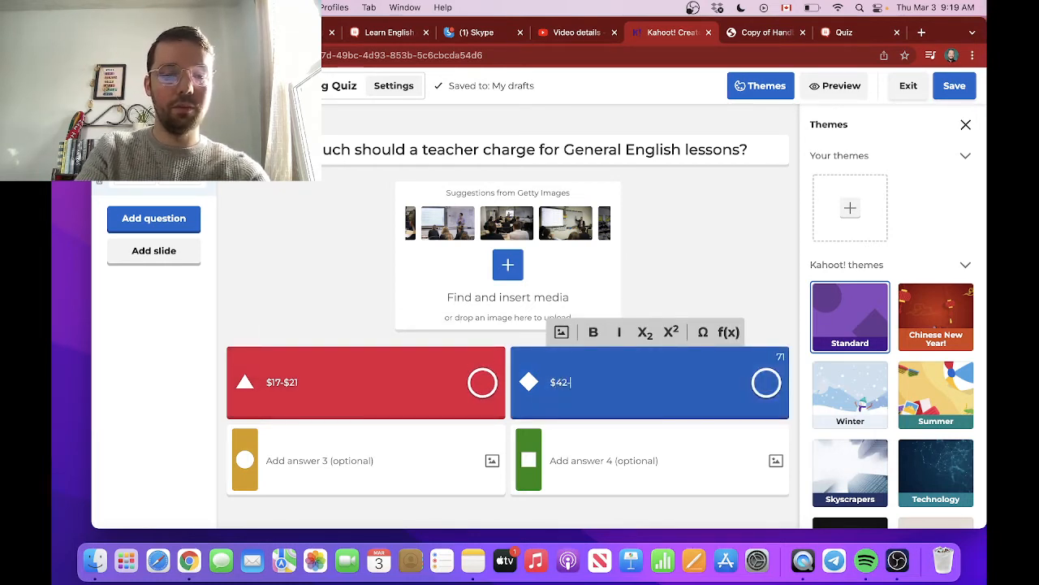
type("$4")
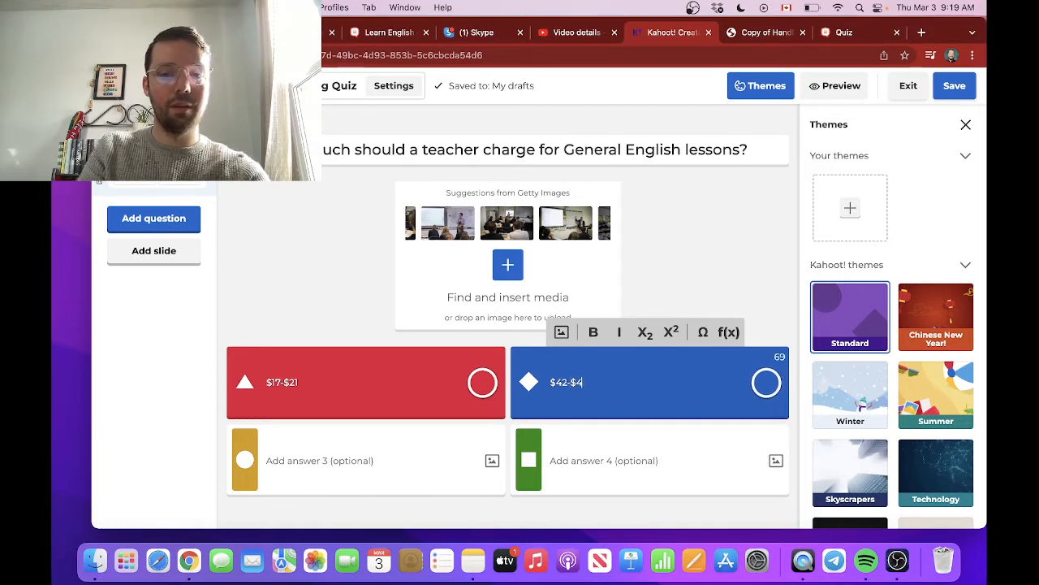
type("5")
left_click(356, 460)
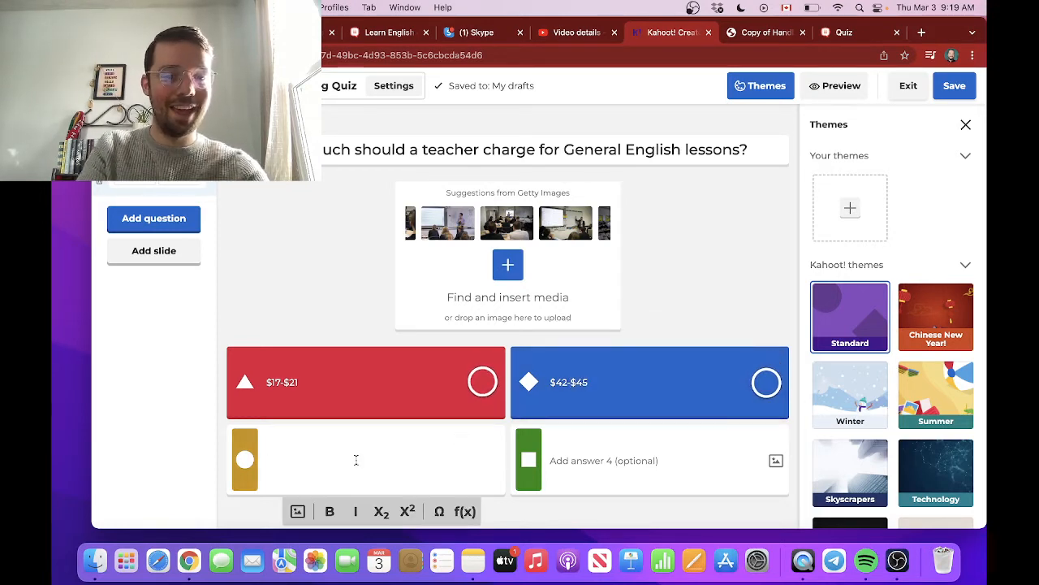
type("$")
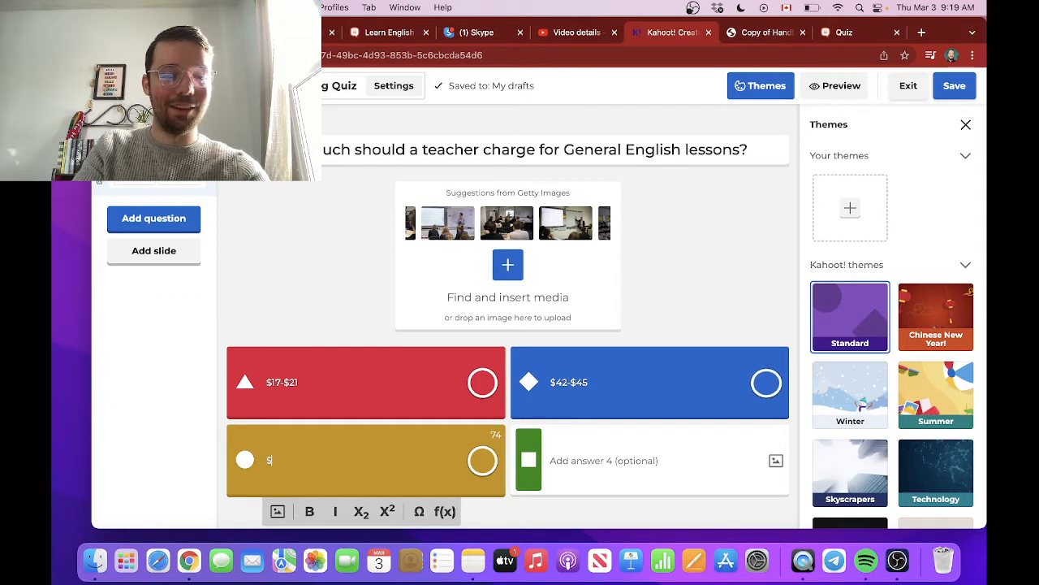
type("1-")
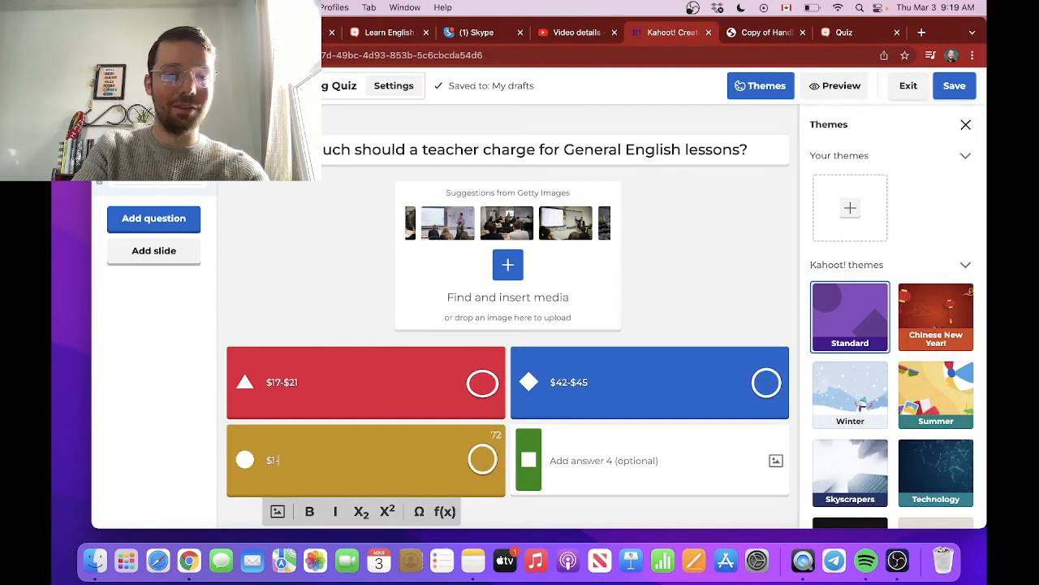
type("$4")
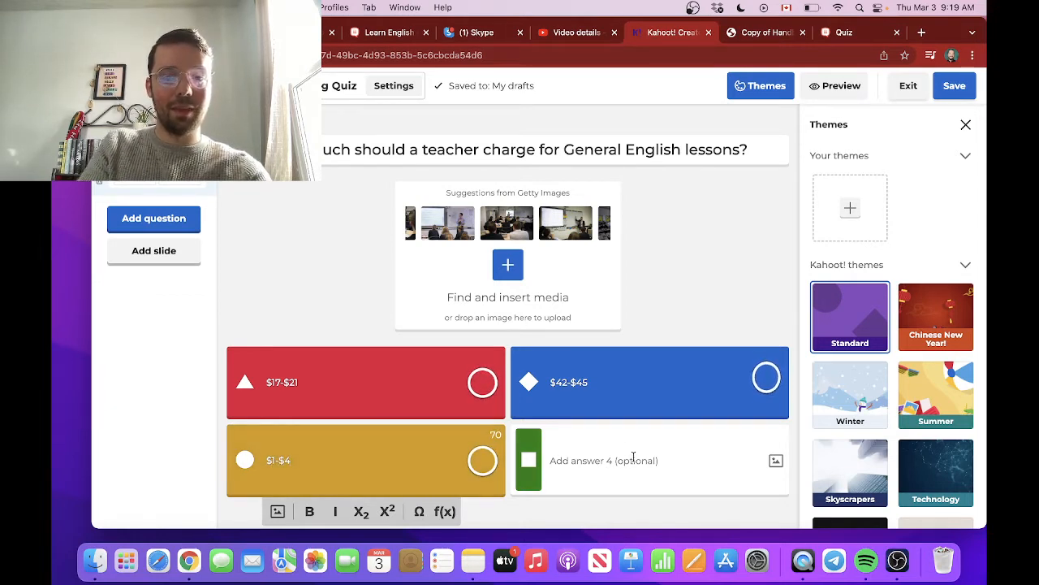
Mark the $17-$21 answer as correct and insert "professional" before "teacher" in the question text
left_click(626, 461)
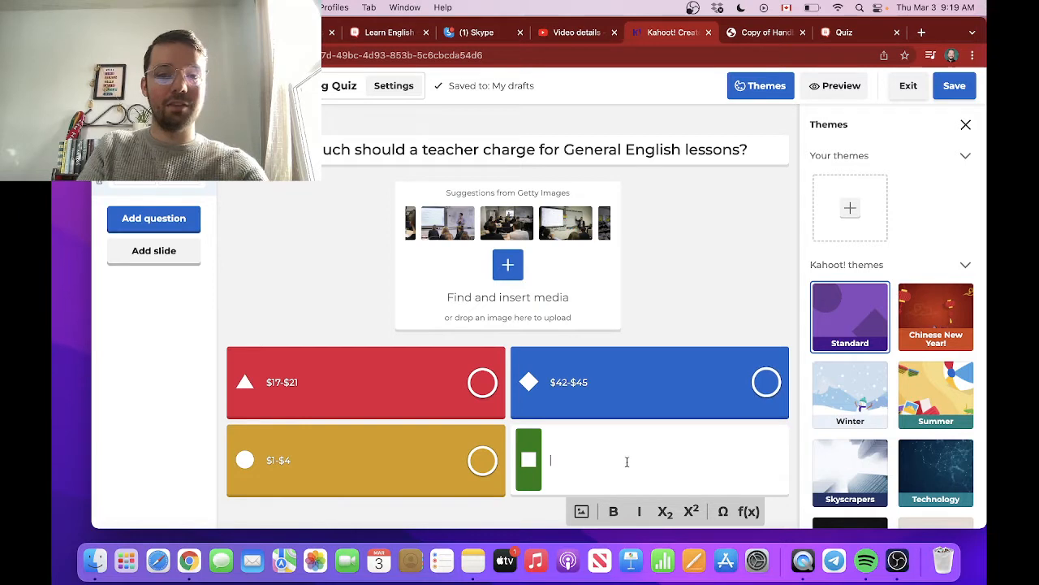
left_click(481, 393)
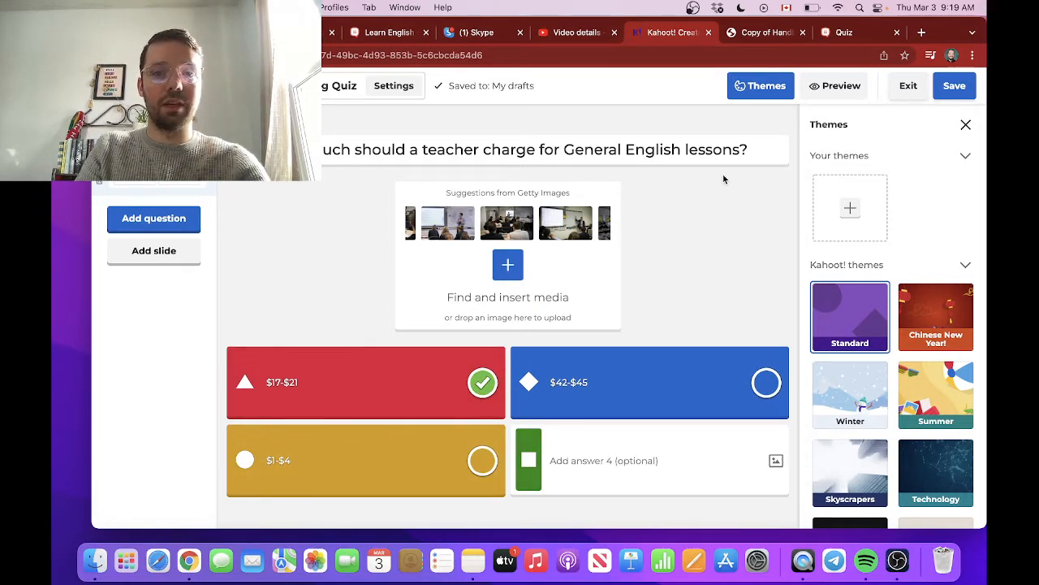
left_click(422, 149)
type("professional")
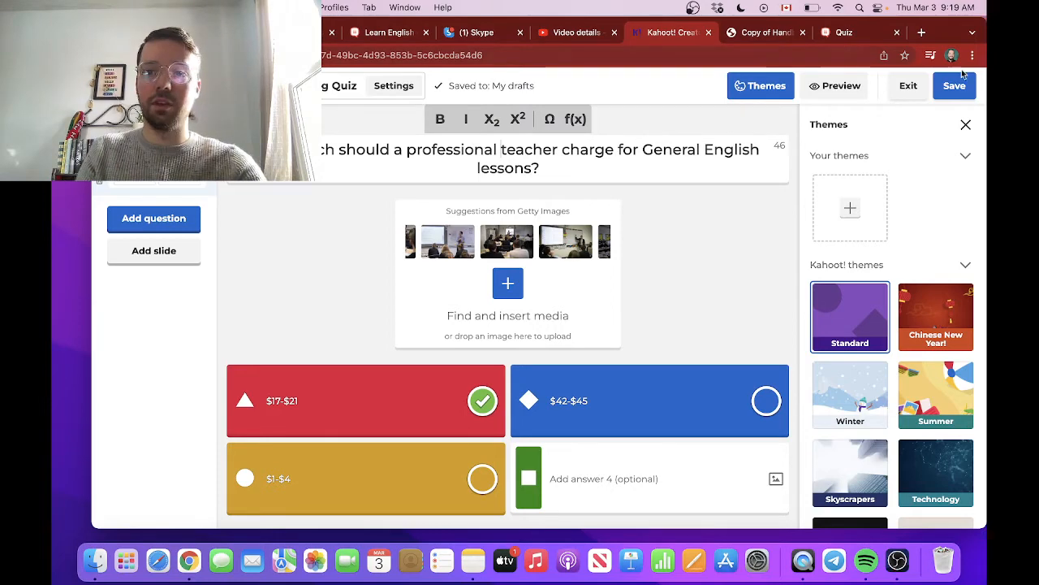
Add a true or false question and consult the handbook's lesson price table for its content
left_click(162, 230)
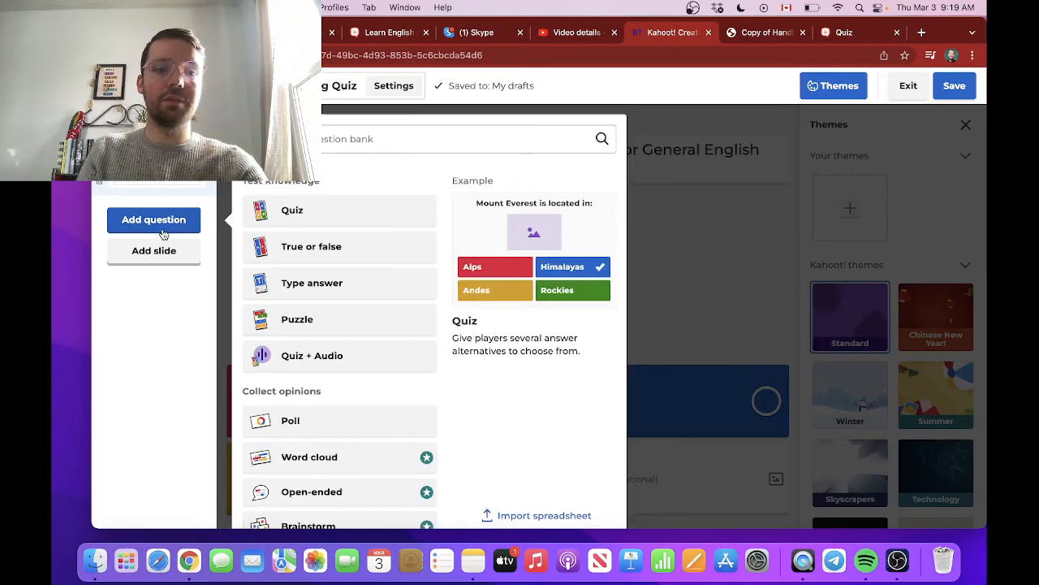
left_click(325, 259)
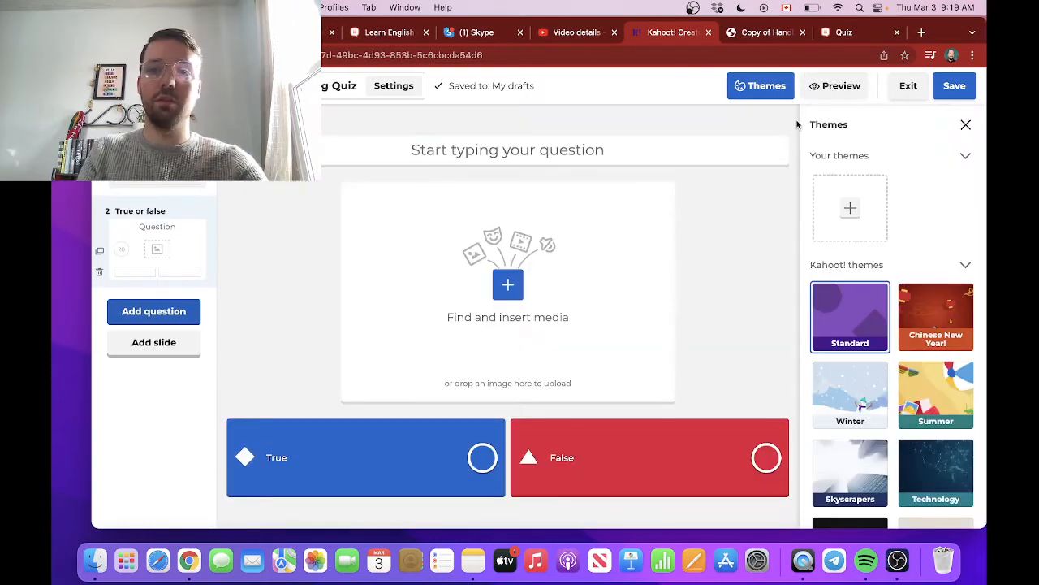
left_click(749, 34)
scroll(634, 263, "down", 5)
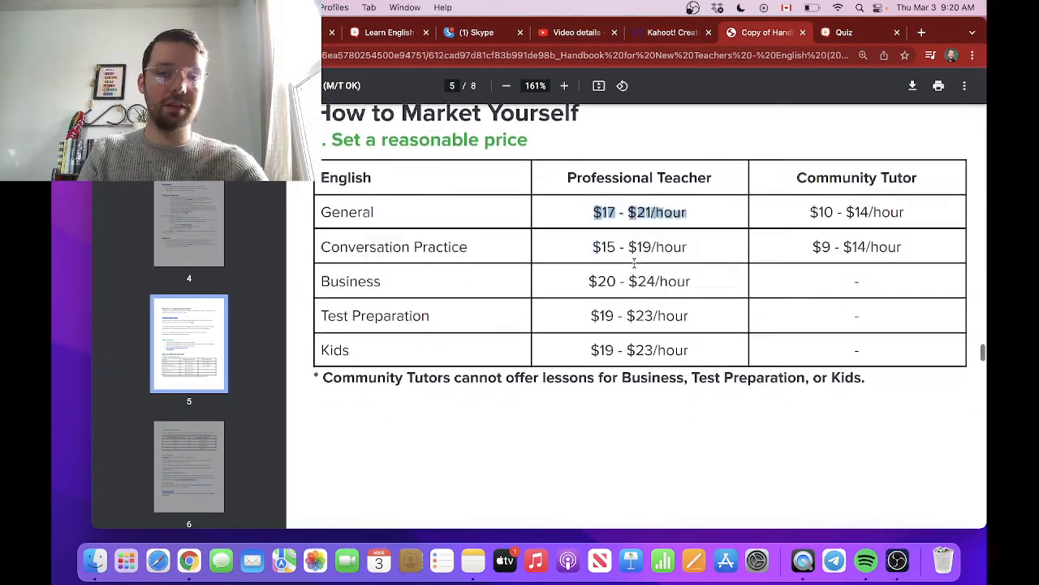
scroll(633, 262, "up", 5)
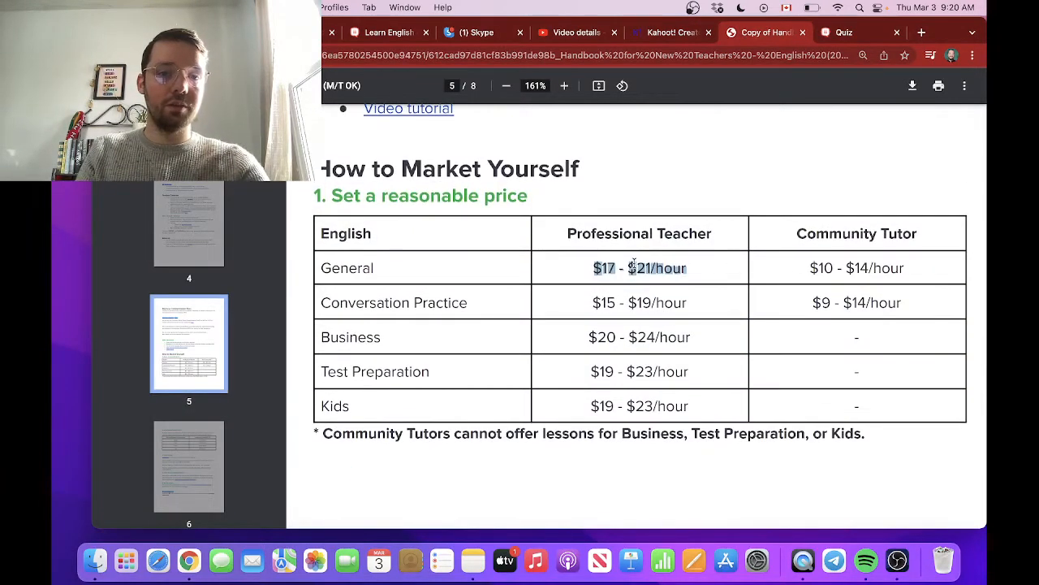
In the Kahoot! editor, enter the second question as "Business English is lesson could be offered by community tutors.", consulting the handbook for the wording
left_click(689, 34)
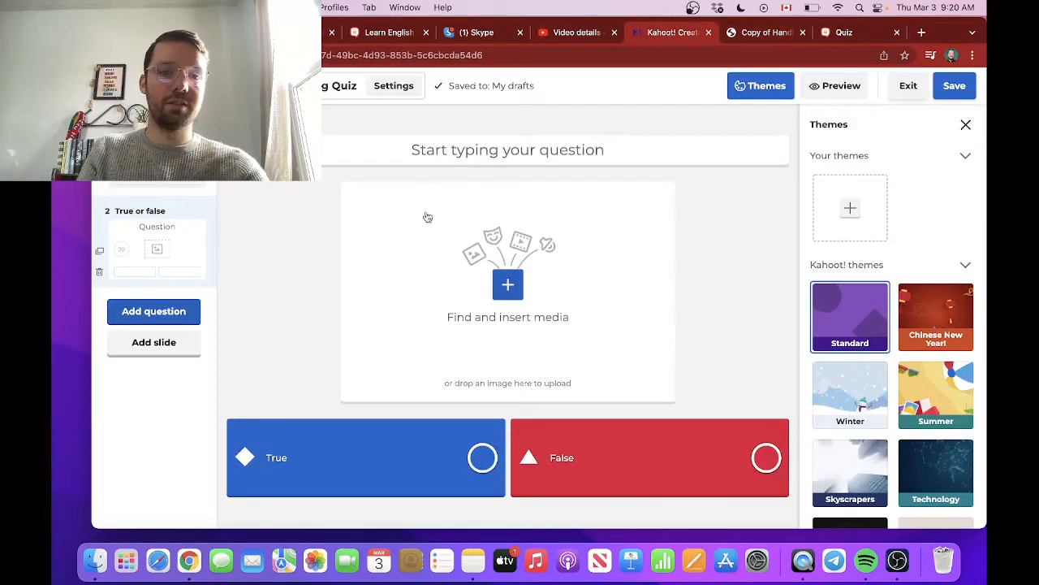
left_click(573, 145)
type("B")
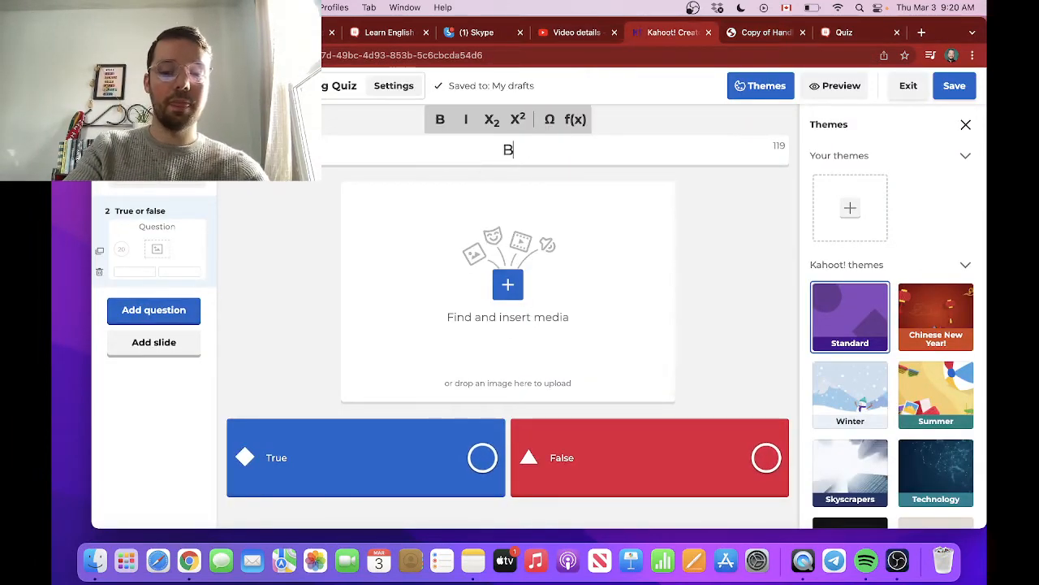
type("usiness Eng")
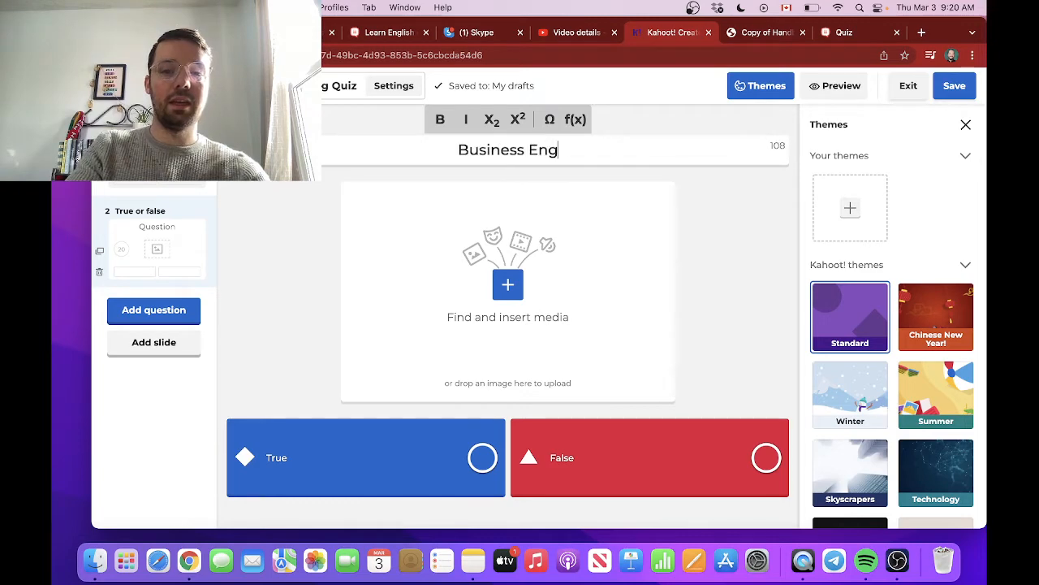
type("lish is")
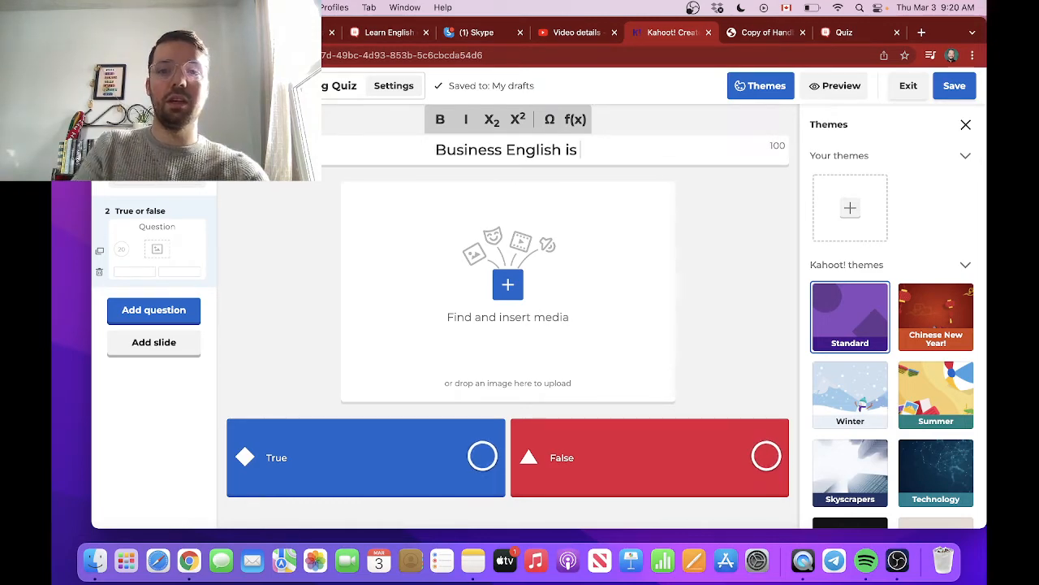
left_click(765, 34)
scroll(693, 391, "down", 5)
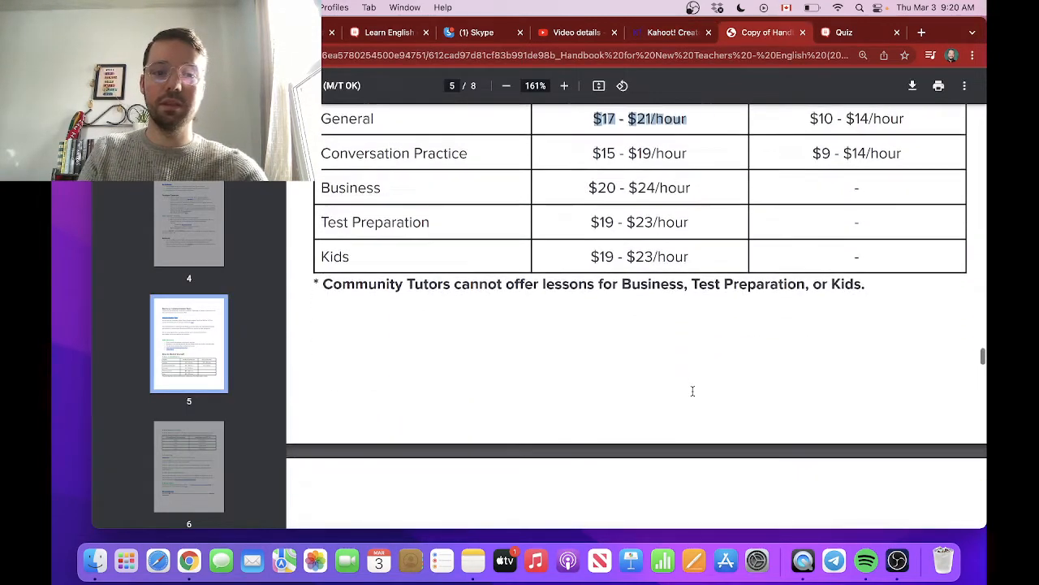
left_click(671, 33)
type("lesson")
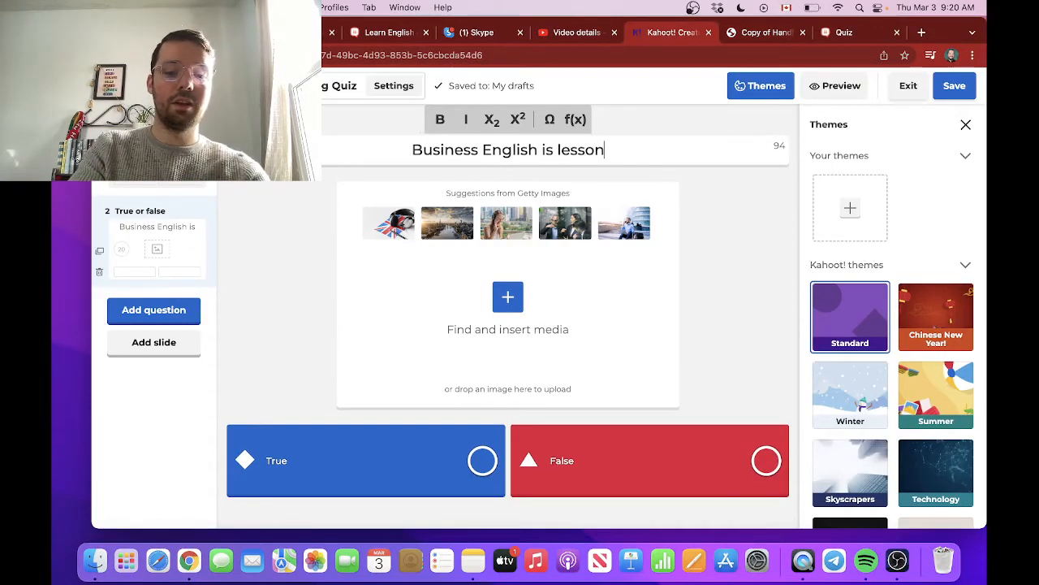
type(" could be offe")
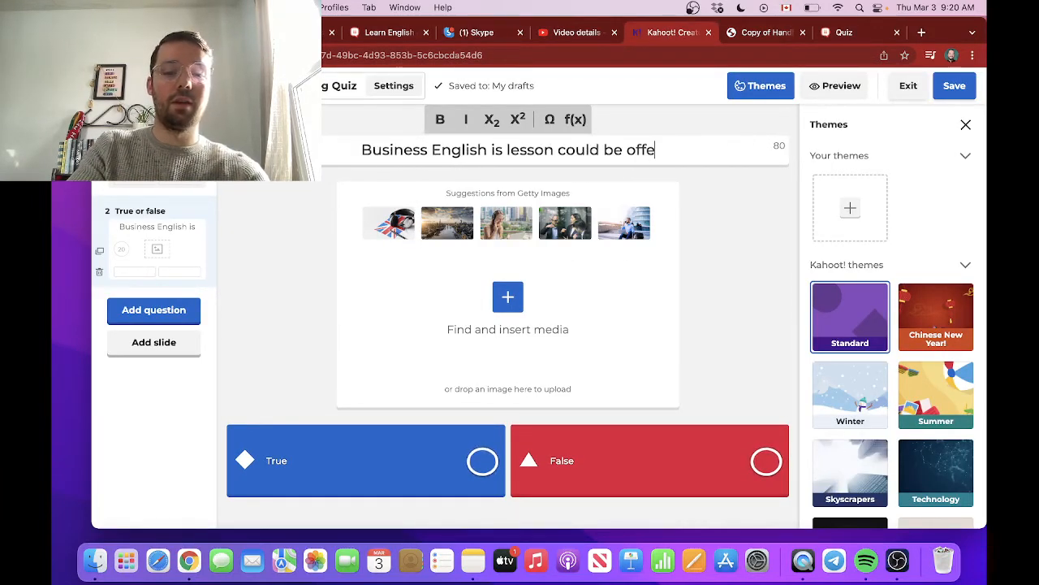
type("red by commu")
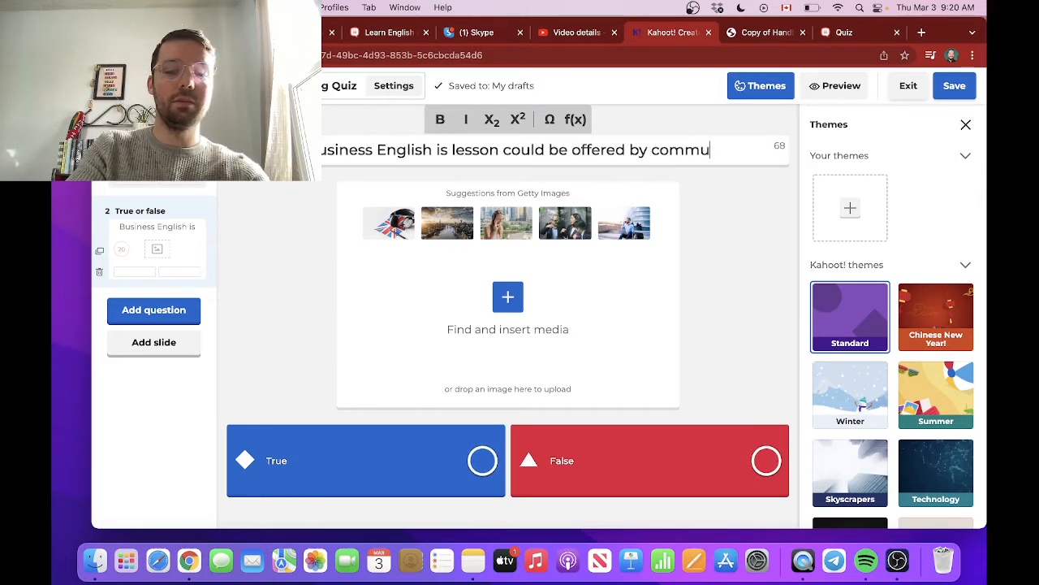
type("nity tutors.")
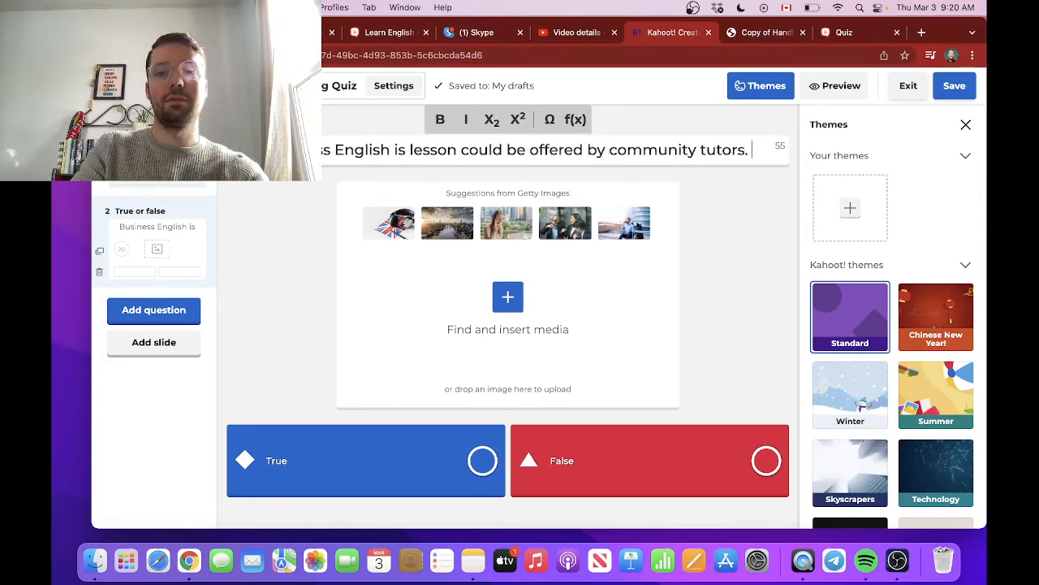
Highlight the handbook's note on lessons Community Tutors cannot offer, and mark False as the true or false question's correct answer
left_click(749, 32)
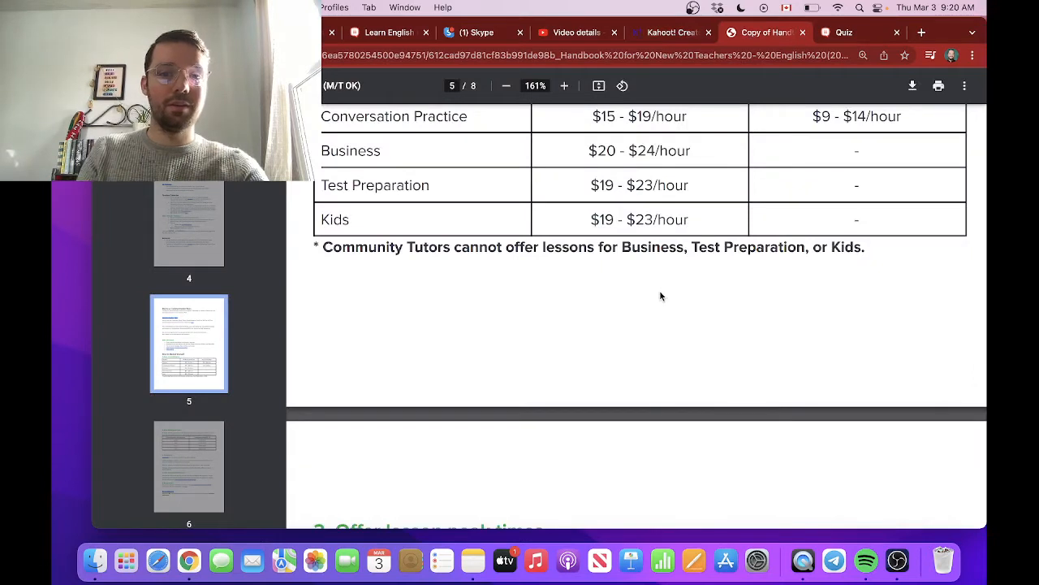
left_click_drag(333, 250, 794, 252)
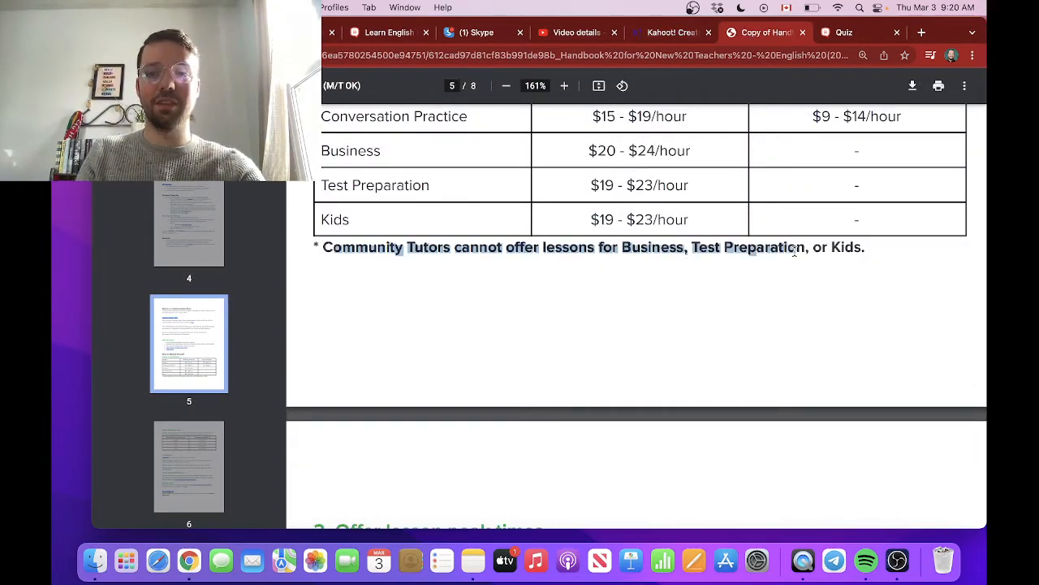
left_click(667, 35)
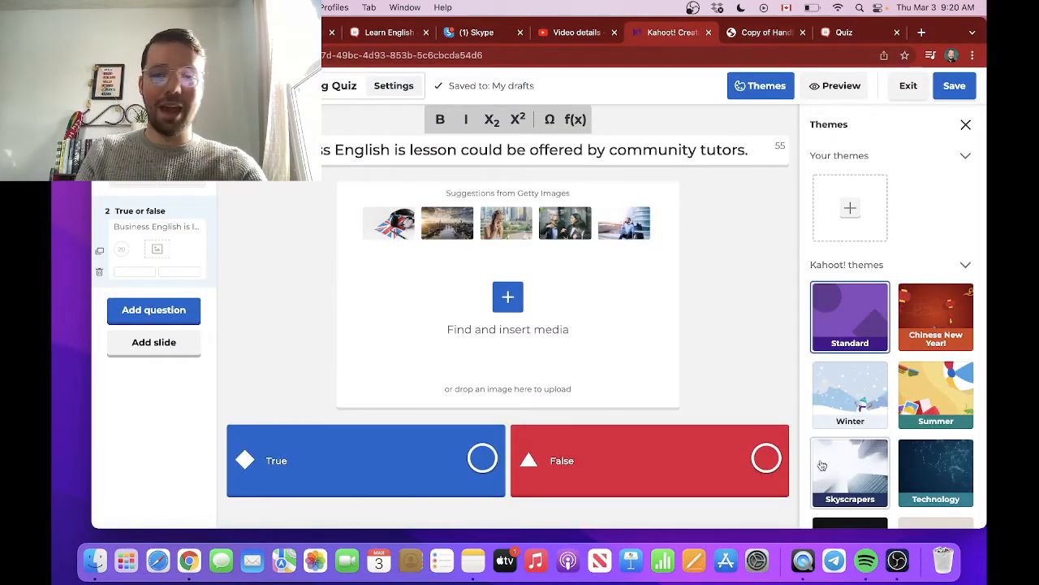
left_click(767, 460)
Search the image library for "write exam" and insert the photo of a hand filling in an answer sheet with a pencil
left_click(508, 298)
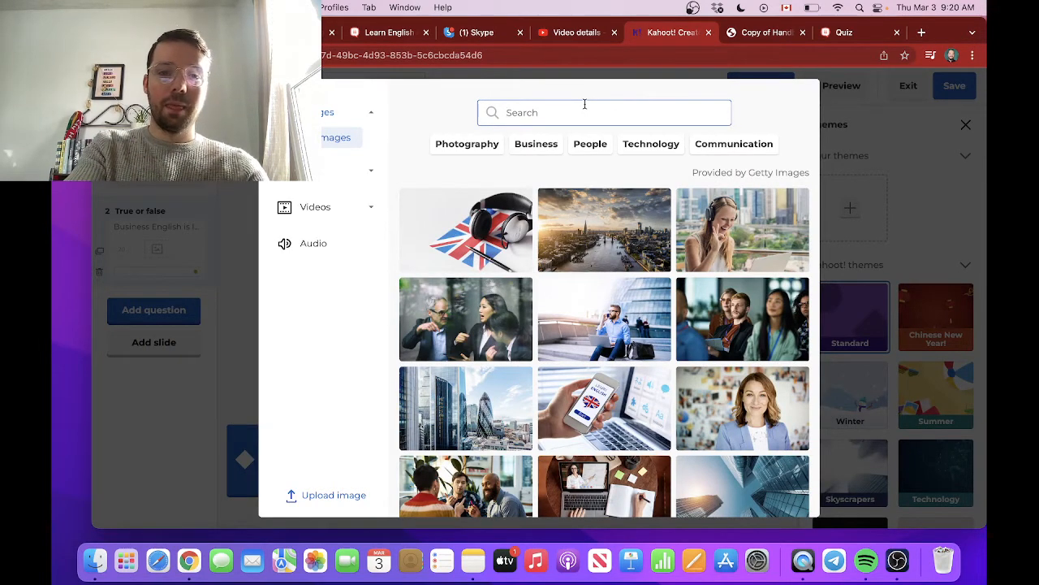
type("te")
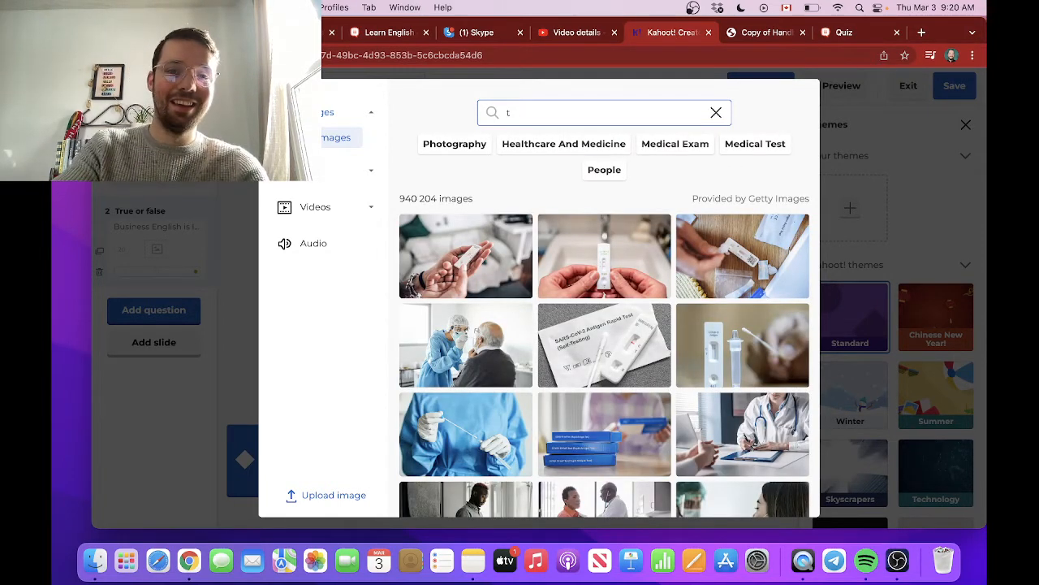
key("BackSpace")
type("exa")
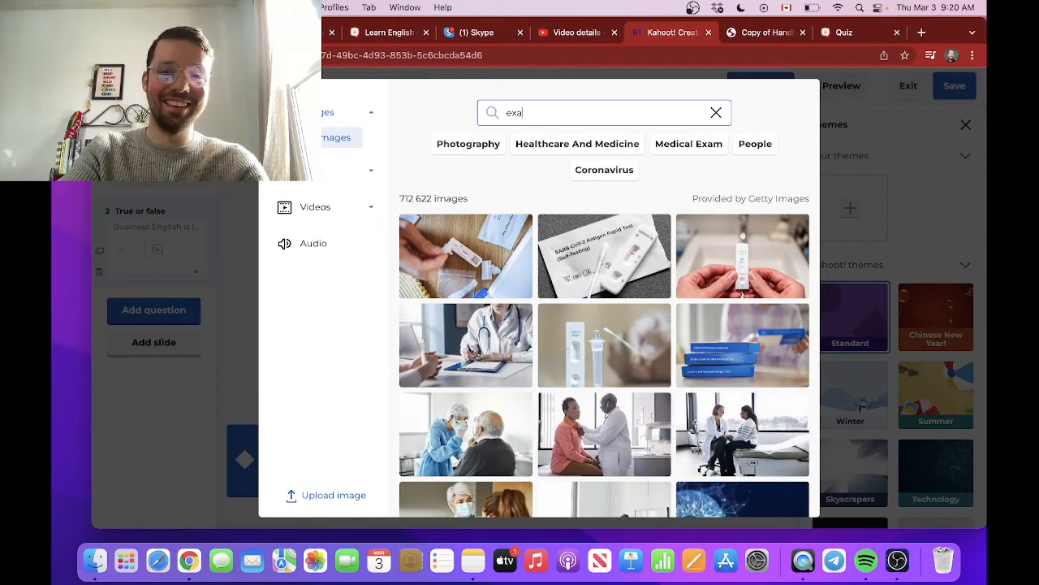
key("BackSpace")
key("BackSpace")
key("BackSpace")
type("write")
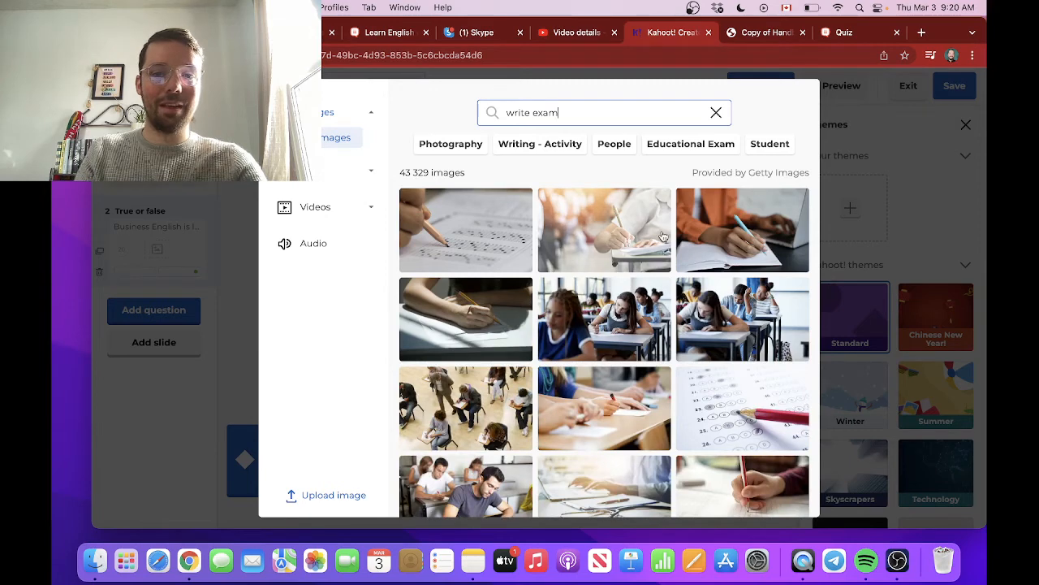
left_click(587, 209)
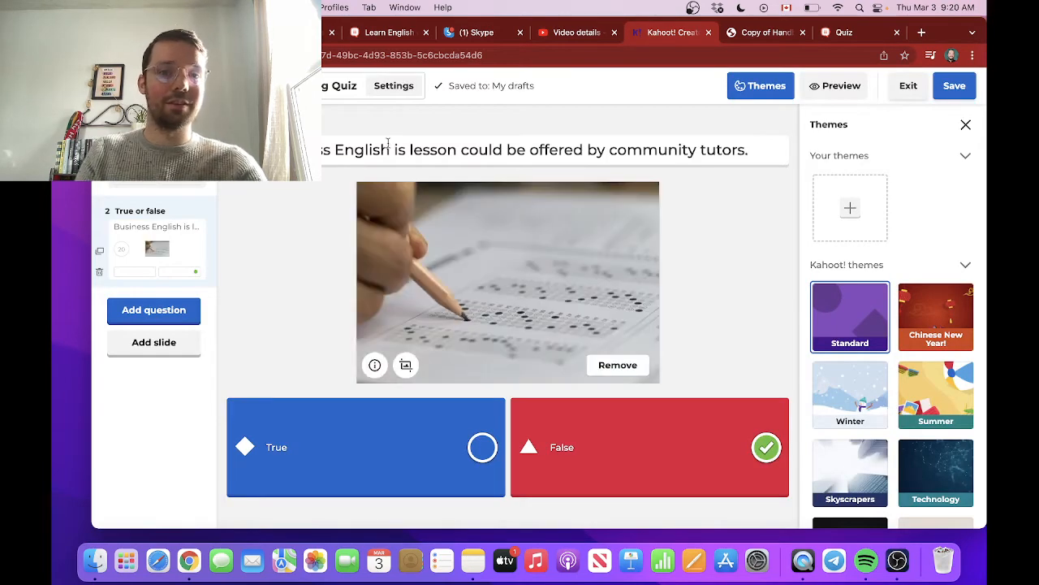
Reword the true or false question to "Business English and Test Prep. lessons could be offered by community tutors."
left_click(389, 146)
type("and ")
type("Test P")
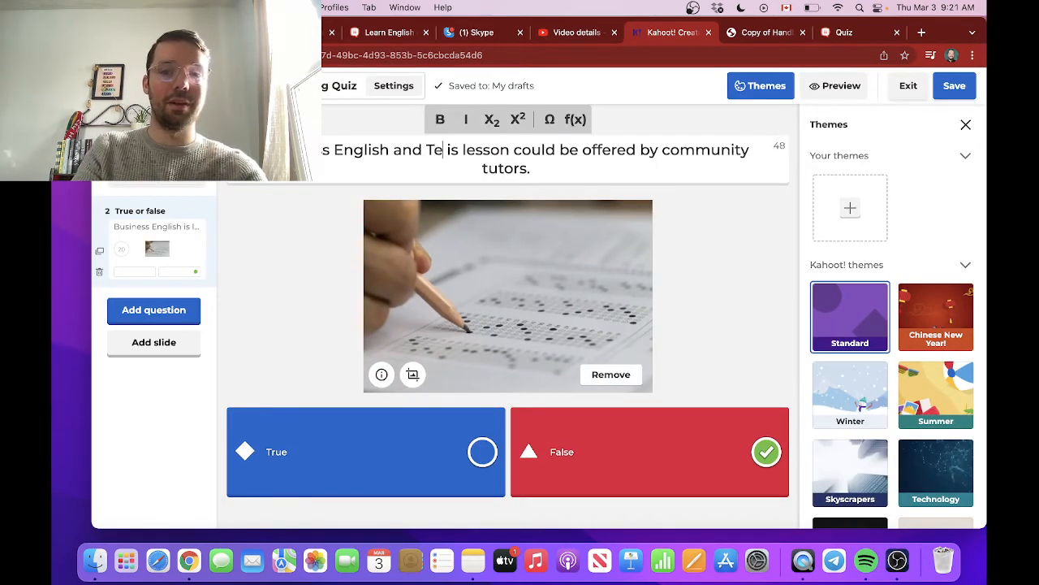
type("rep.")
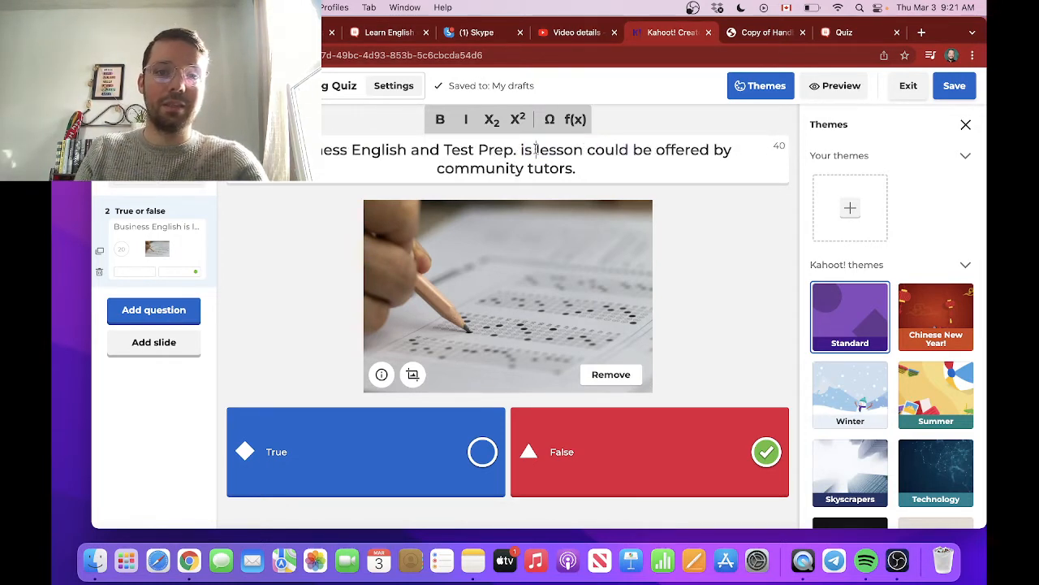
key("BackSpace")
key("BackSpace")
key("BackSpace")
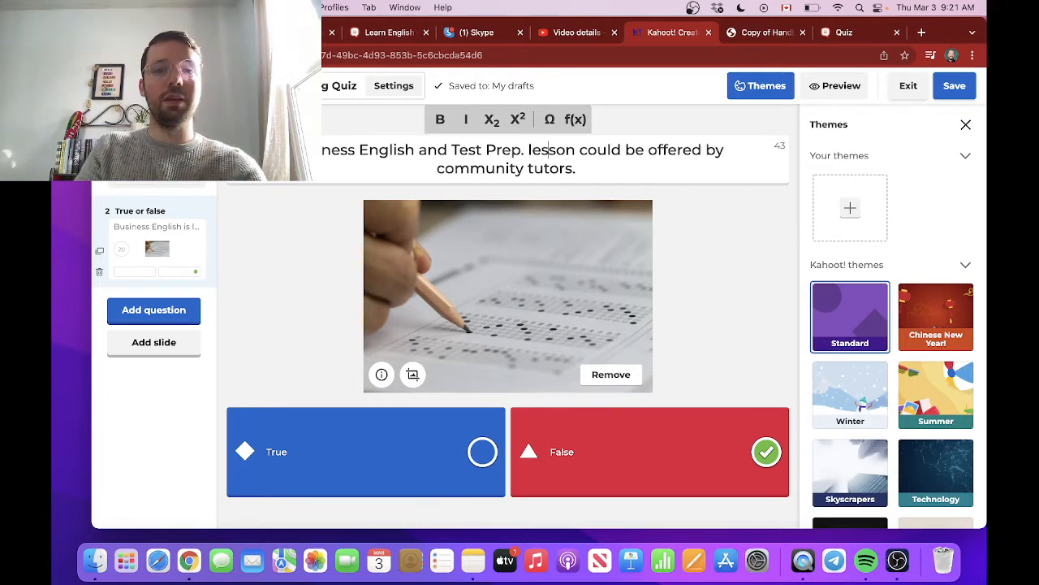
type("s")
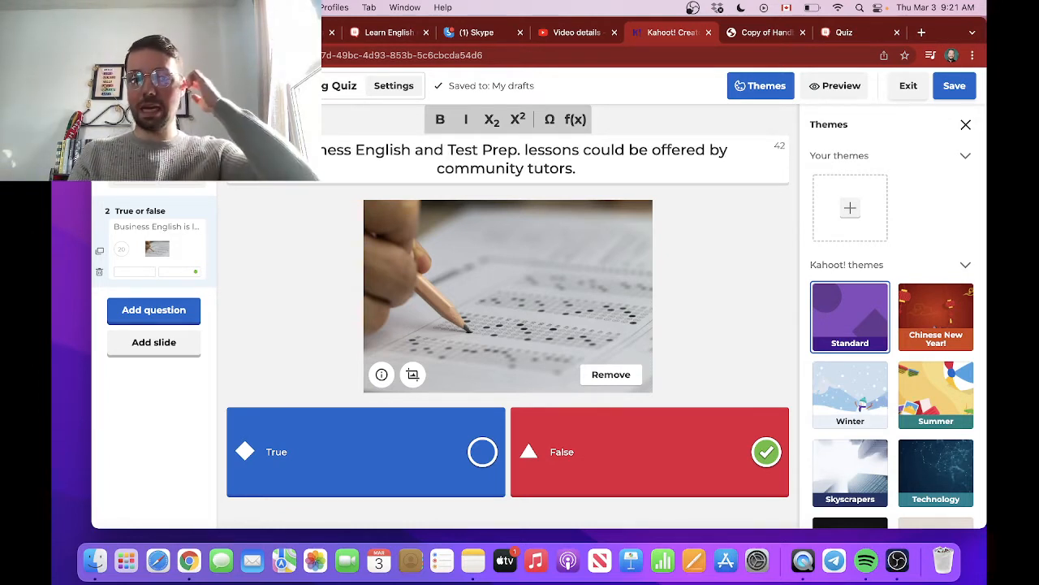
Add a Type answer question as the third question, consulting the handbook's lesson peak times table for its content
left_click(154, 310)
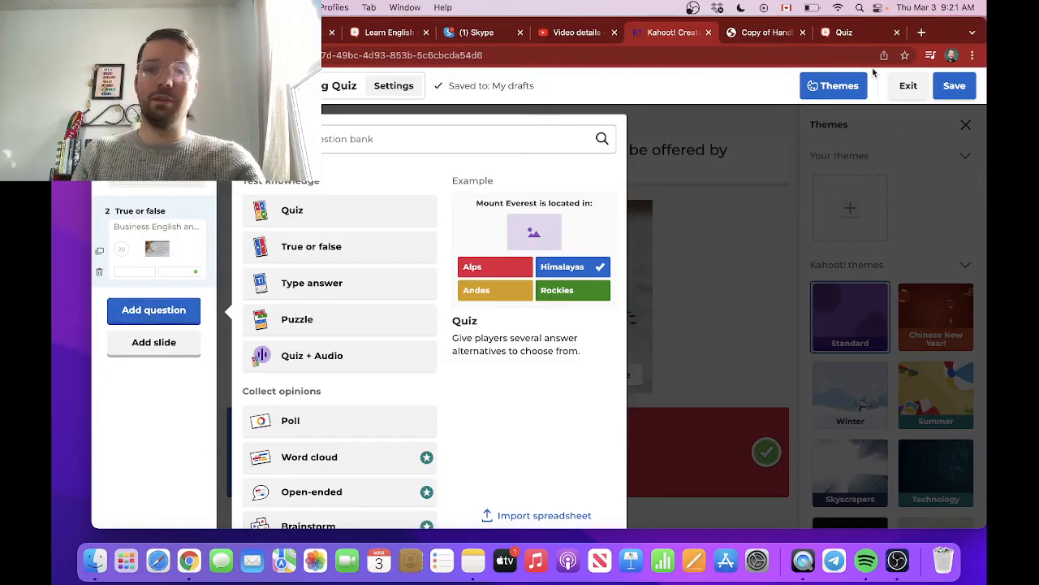
left_click(758, 37)
scroll(618, 289, "down", 10)
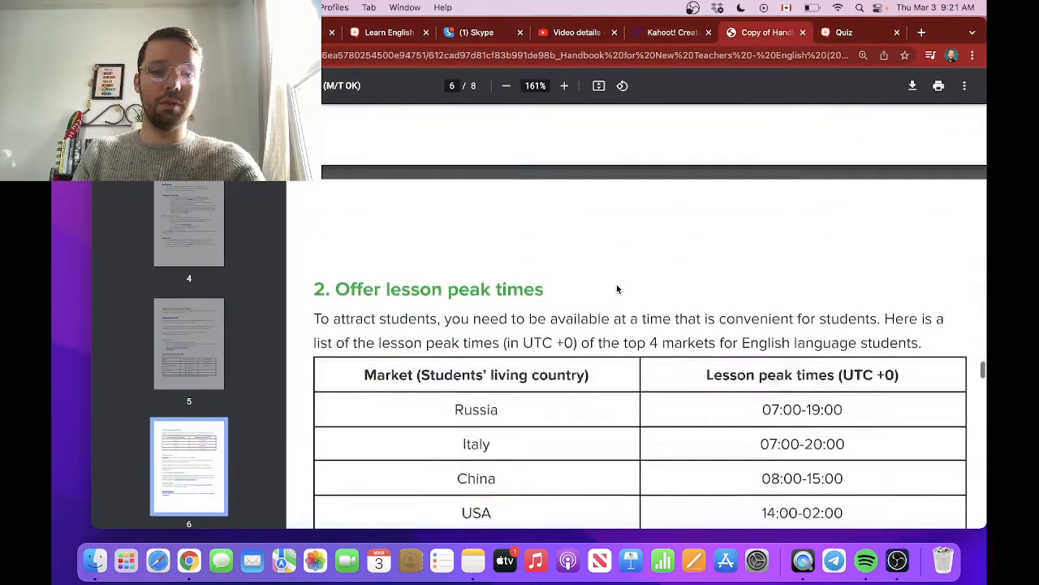
scroll(617, 289, "down", 1)
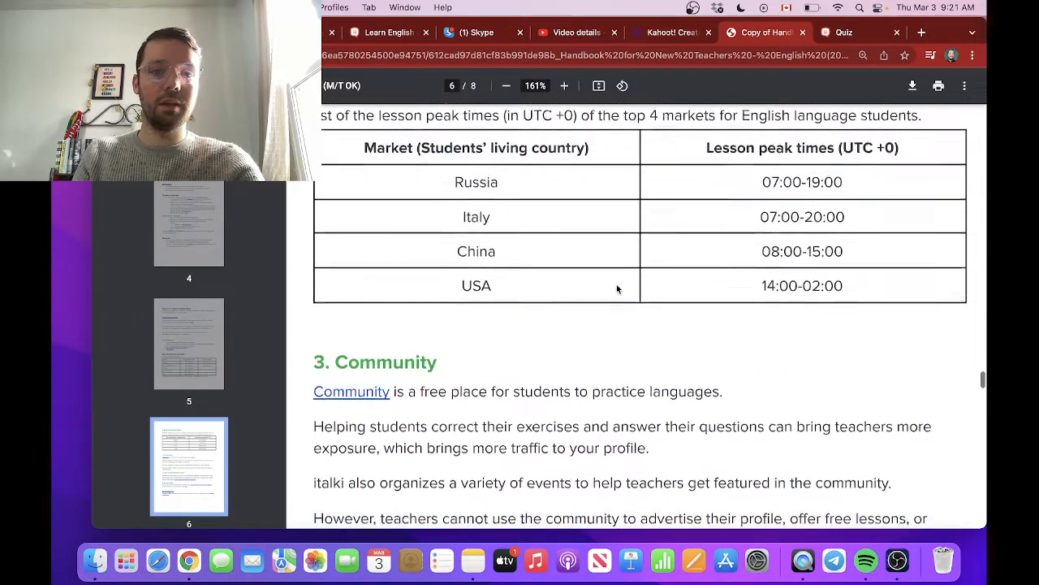
left_click(688, 27)
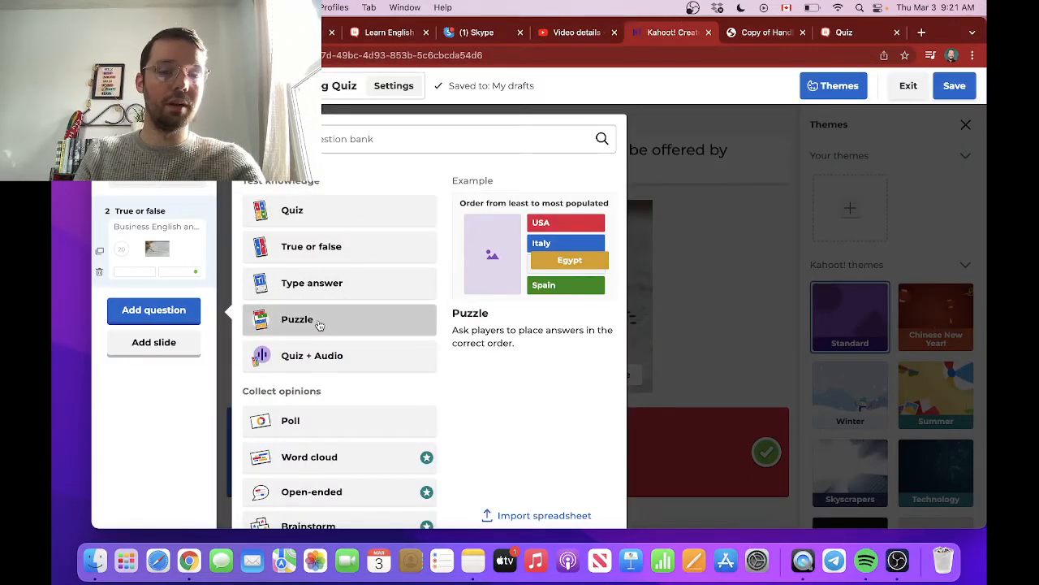
left_click(319, 285)
Enter "What are some major markets for iTalki students?" as the third question's text
left_click(510, 146)
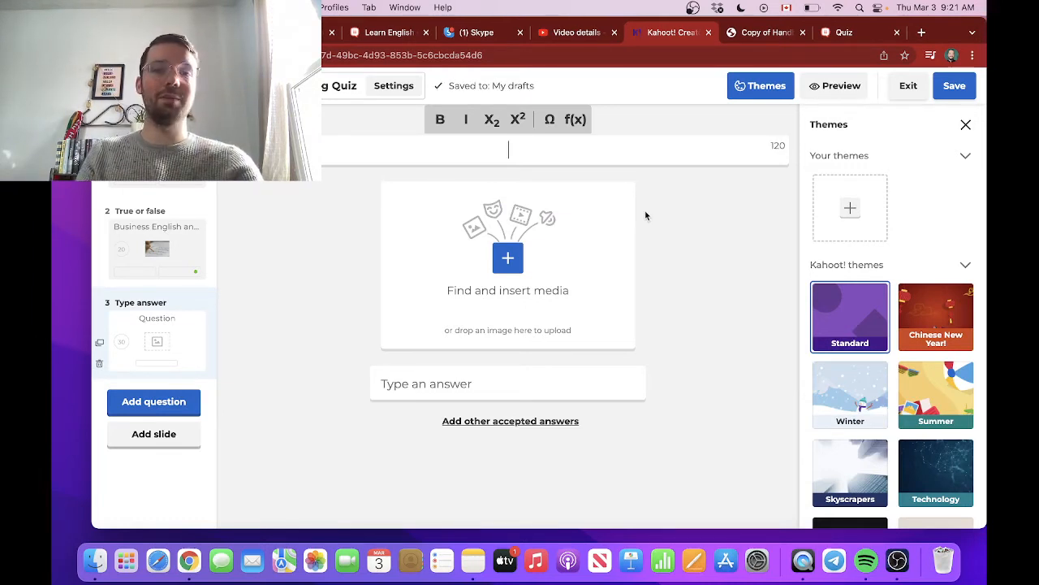
type("W")
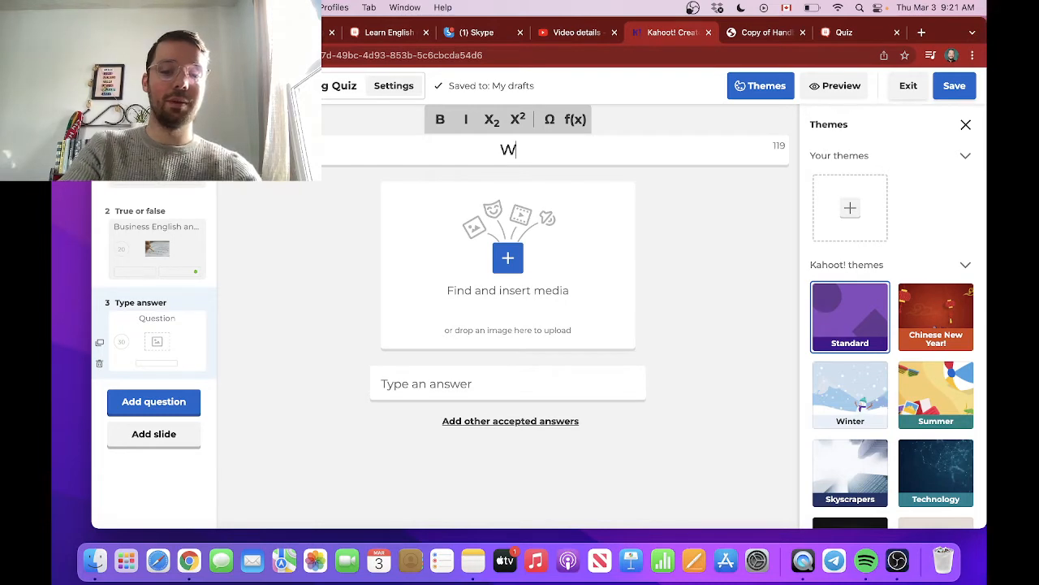
type("hat are some ")
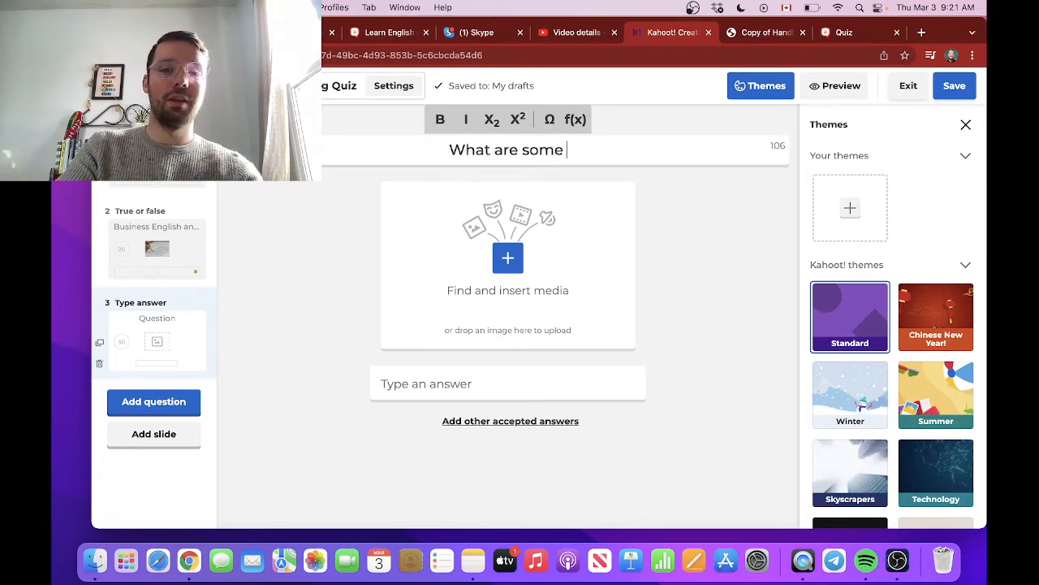
type("major ")
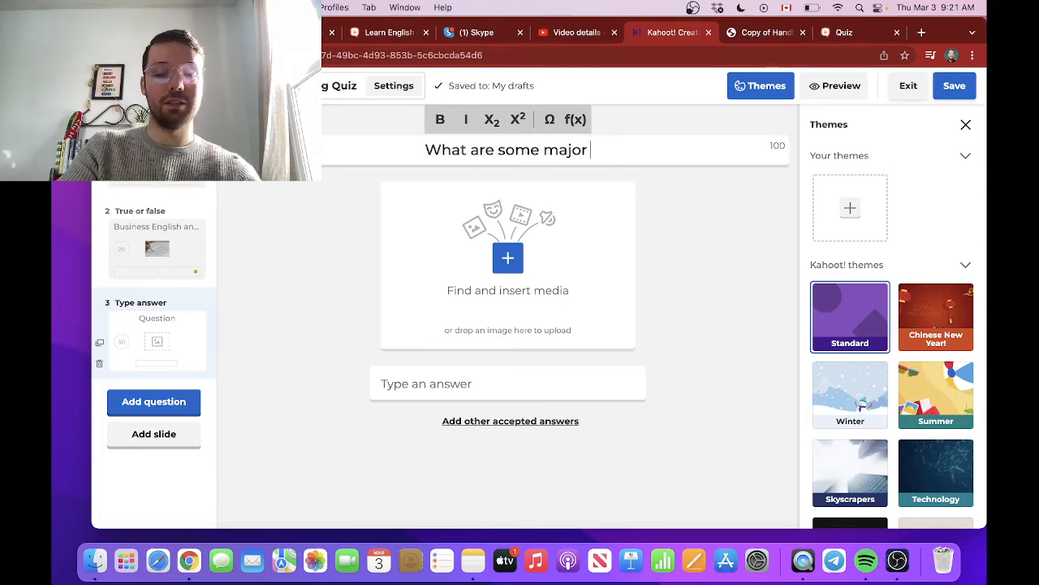
type("markets for ")
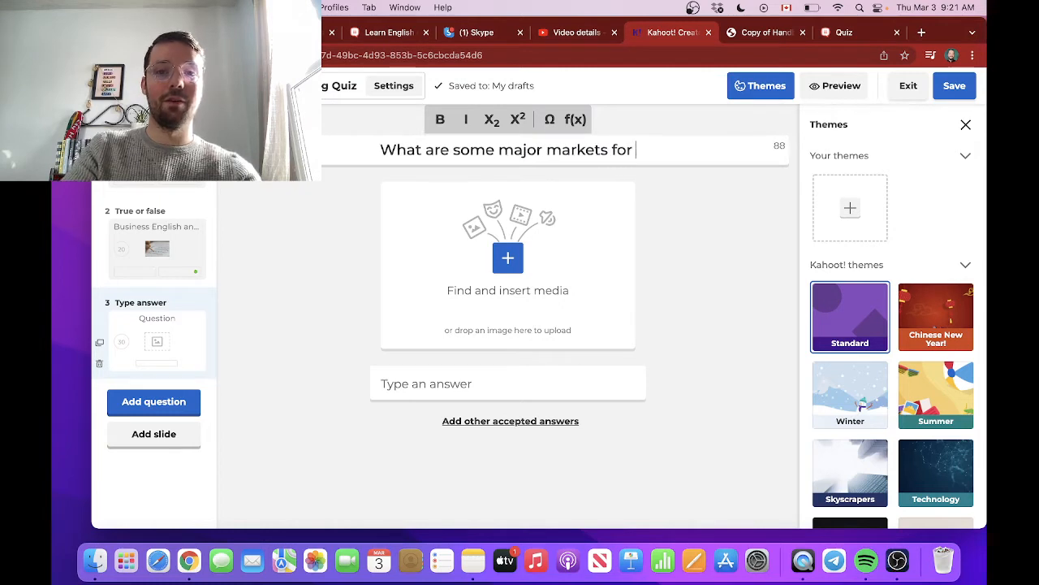
type("iTalki ")
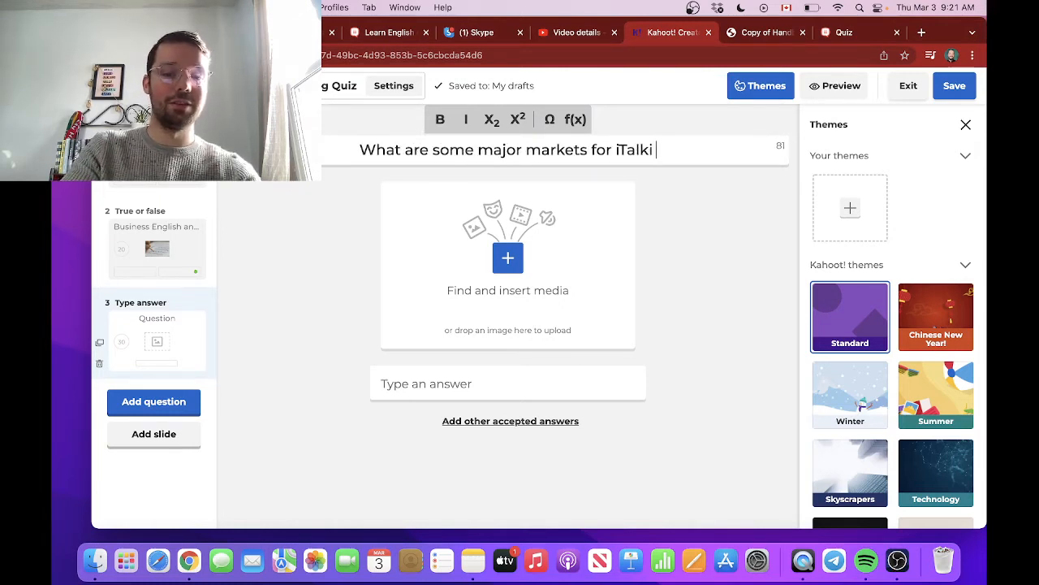
type("students?")
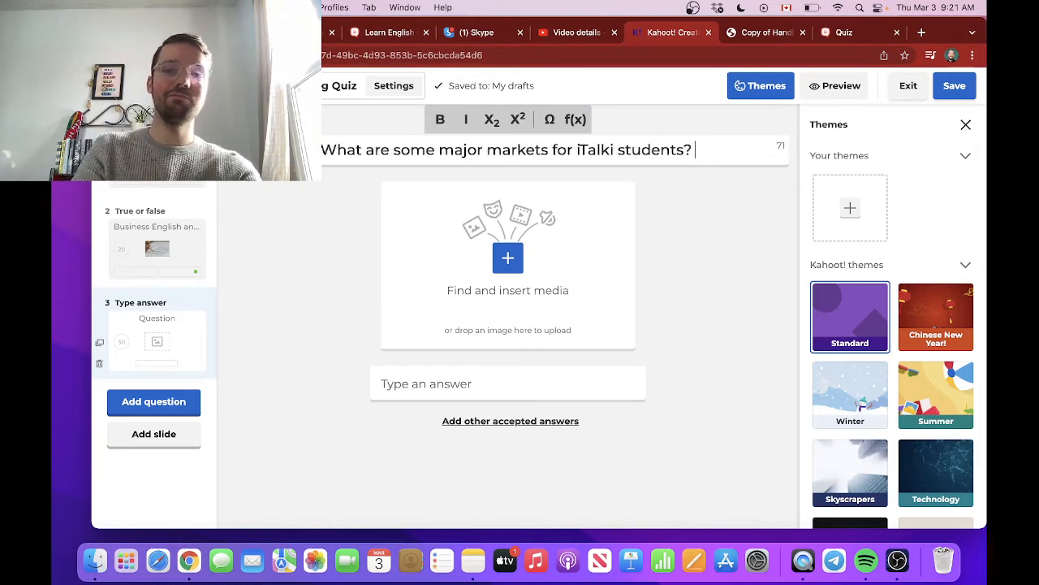
Consult the handbook's lesson peak times section and replace the third question's text with "What is the peak time of the Russian student market?"
left_click(760, 33)
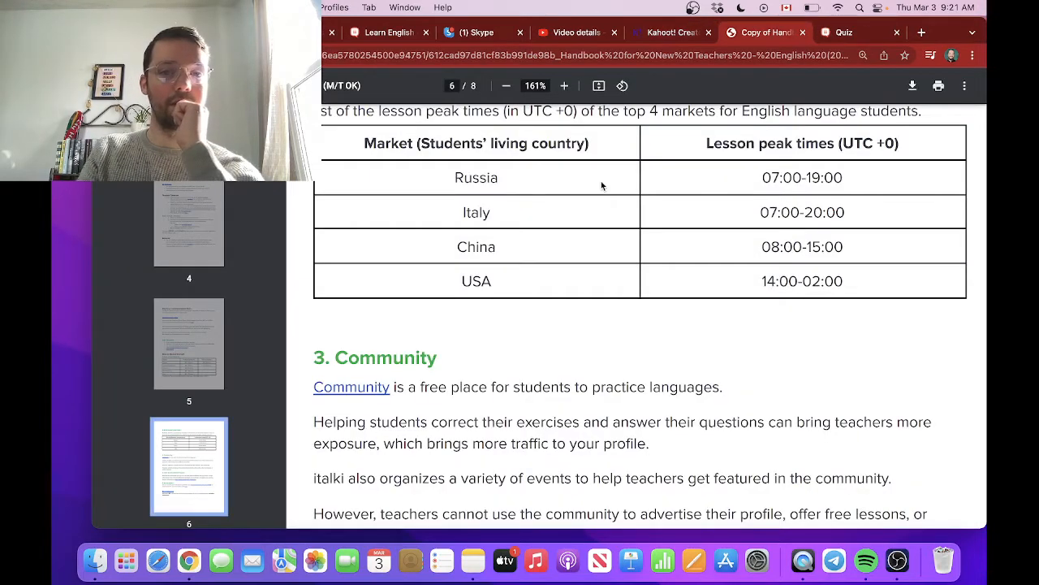
scroll(601, 182, "up", 3)
left_click_drag(445, 245, 672, 266)
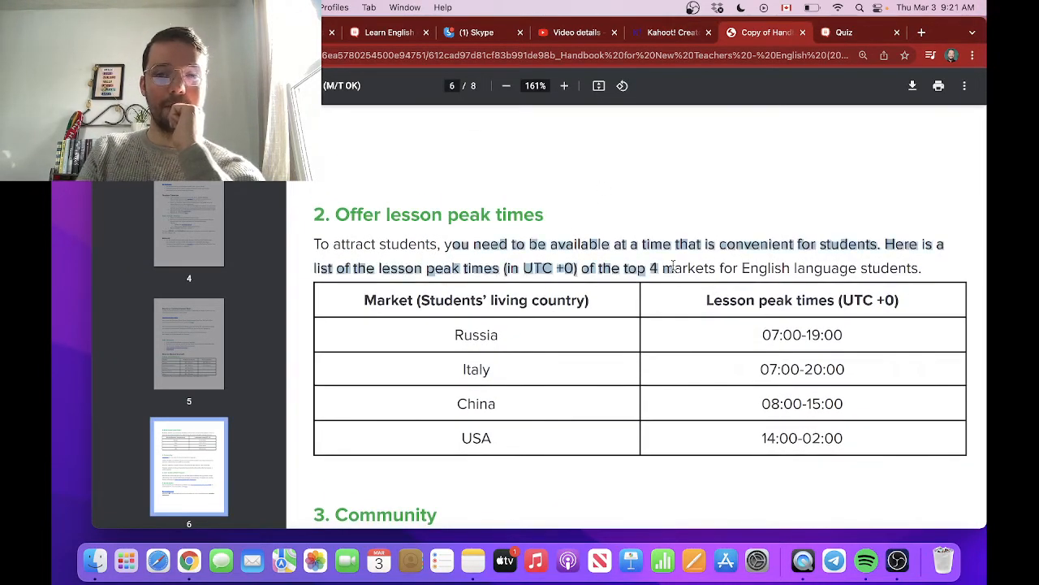
left_click(450, 333)
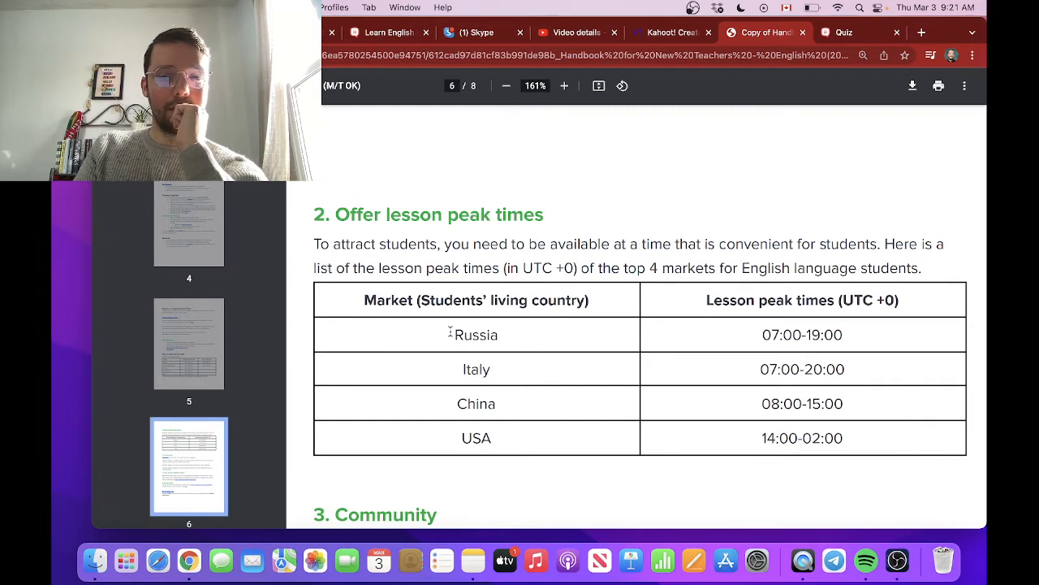
left_click_drag(449, 332, 536, 335)
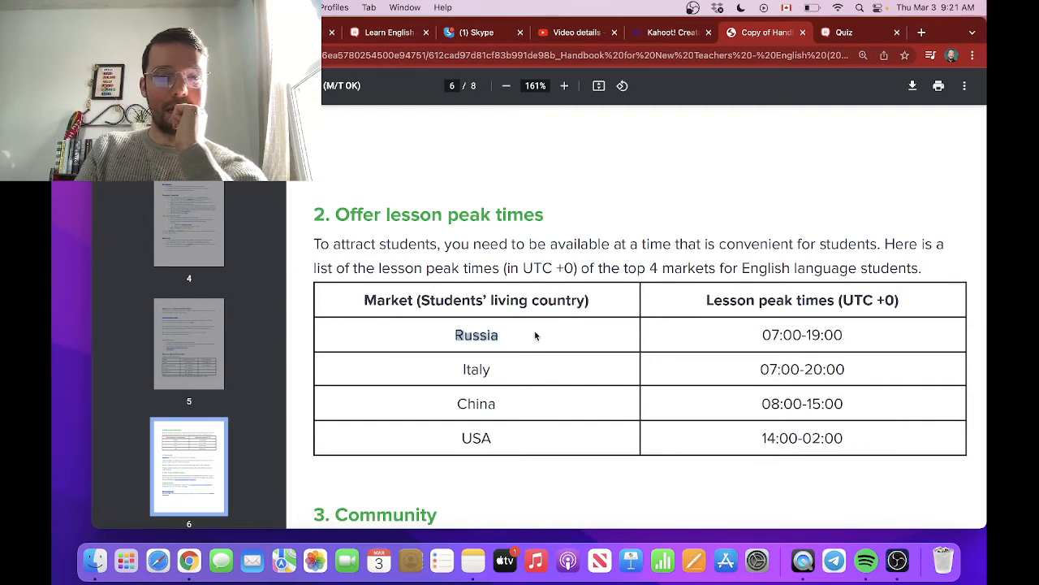
left_click(664, 32)
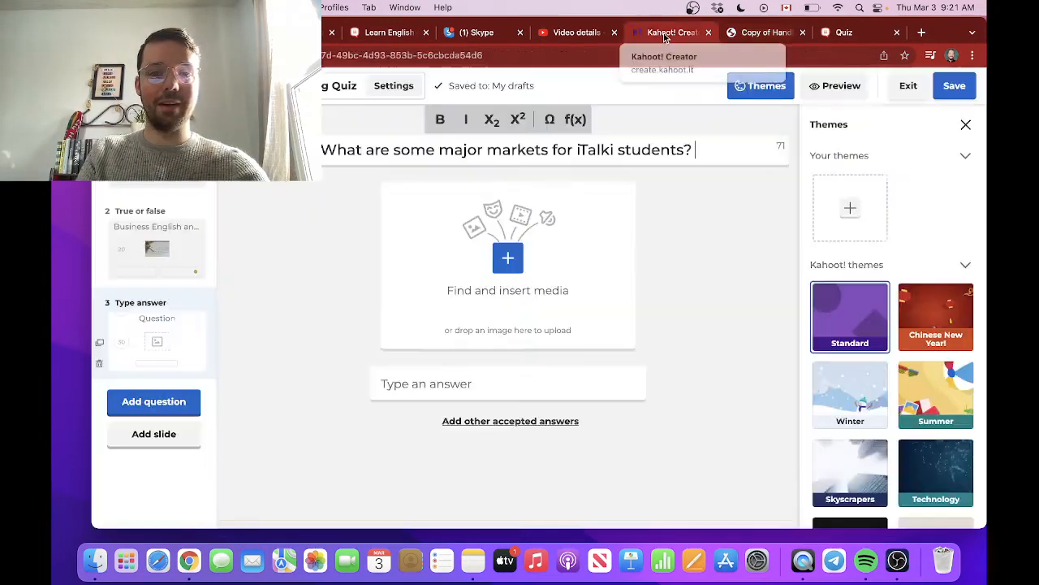
left_click_drag(703, 150, 326, 144)
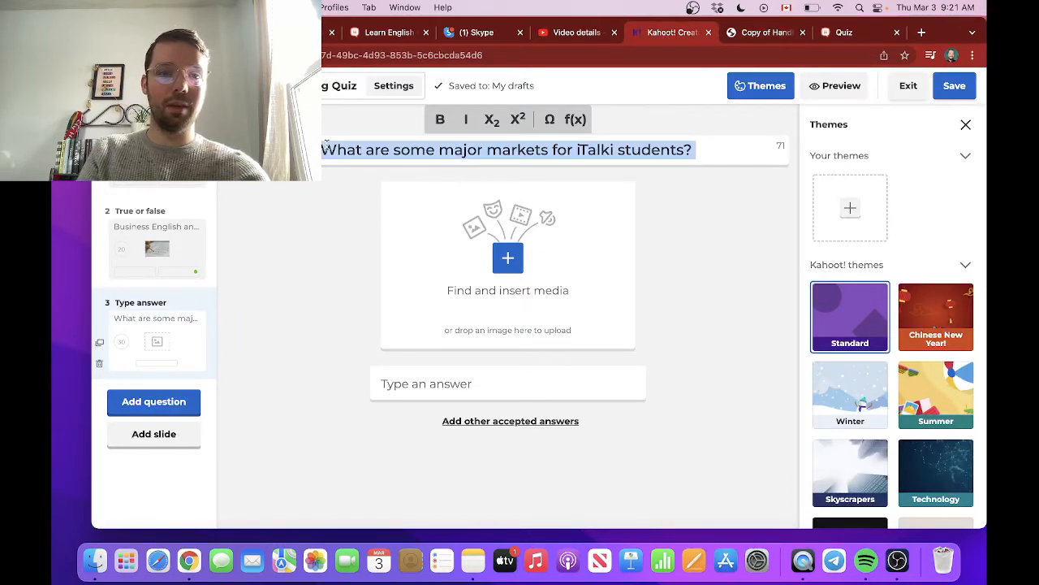
type("What is the ")
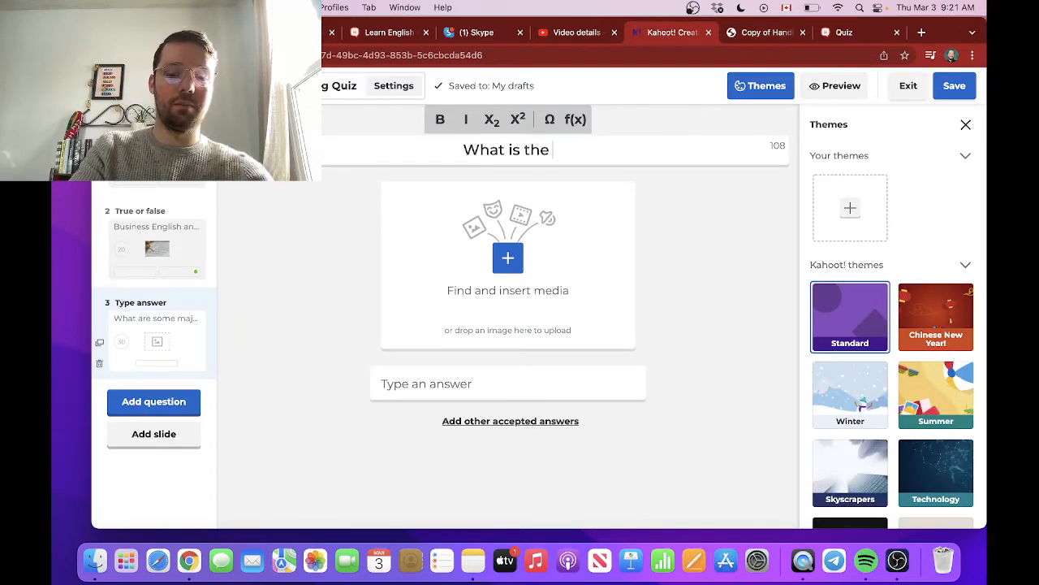
type("peak time of ")
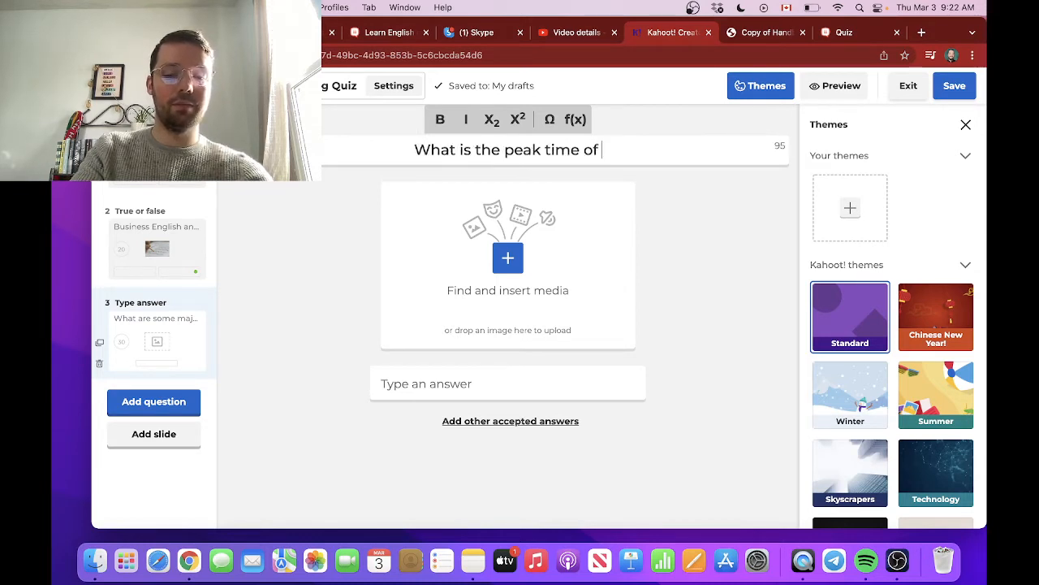
type("the Russian ")
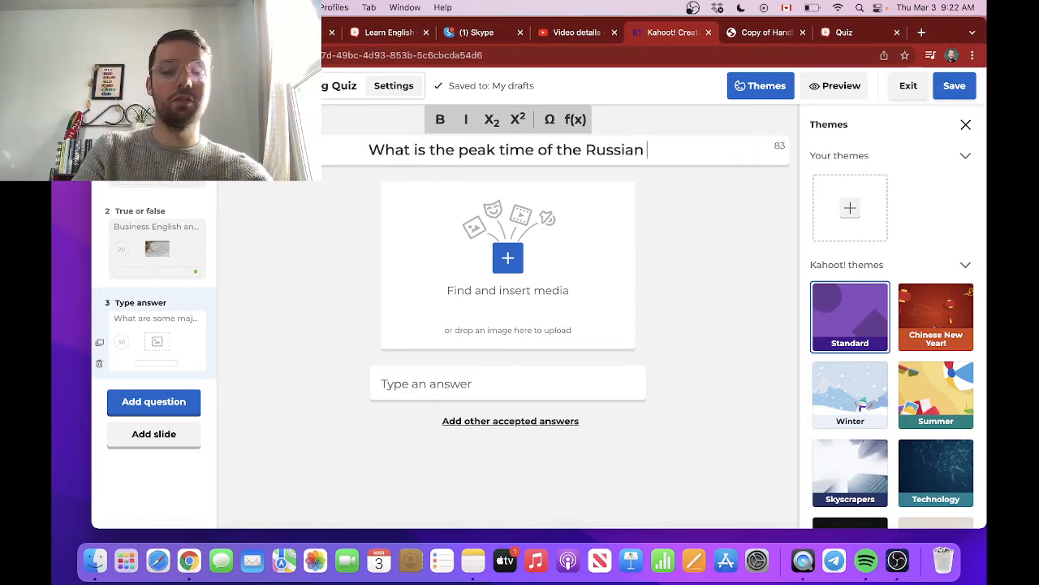
type("student marke")
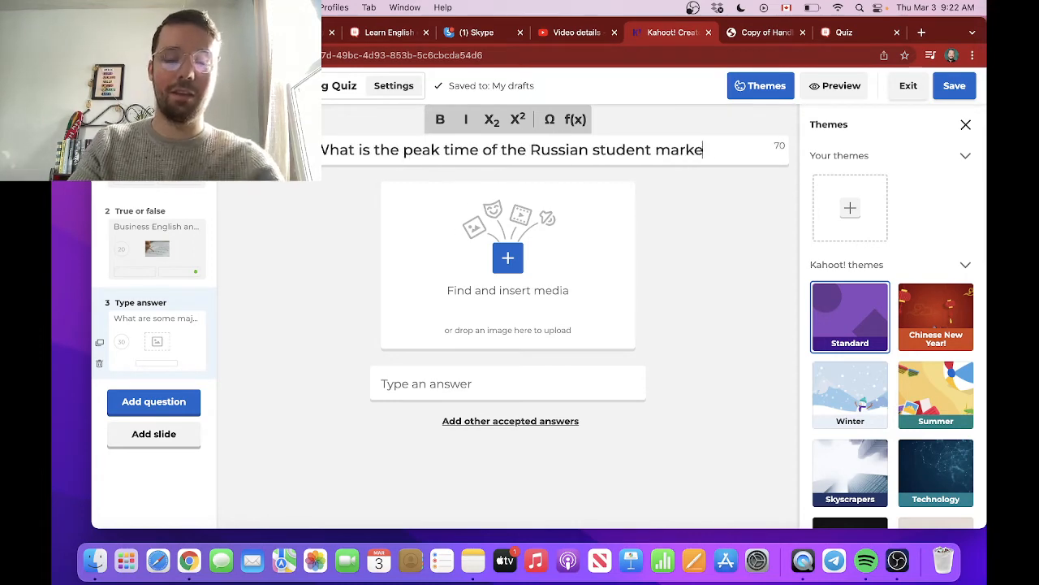
type("t?")
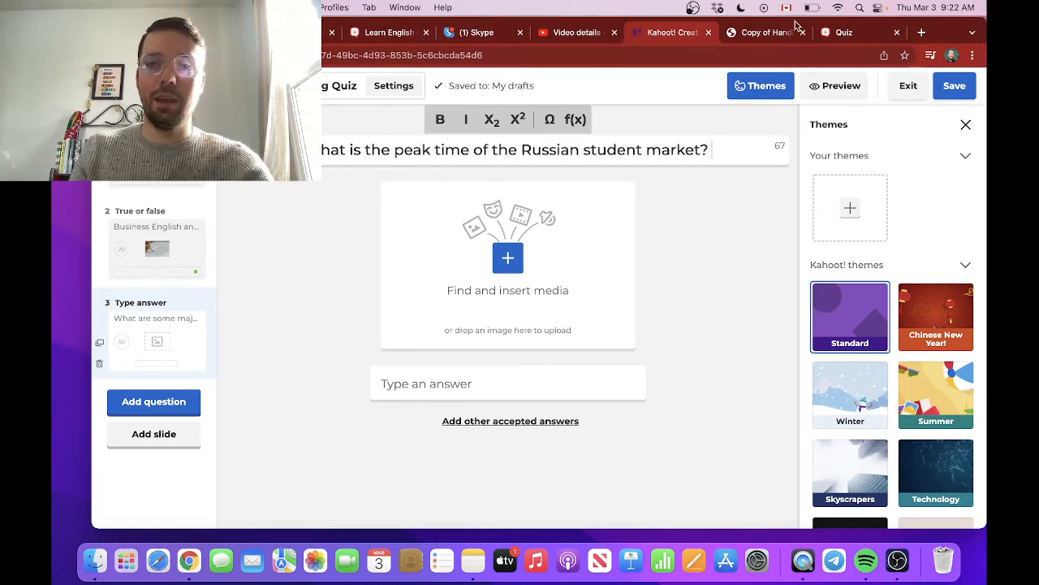
Copy "(UTC +0)" from the handbook's peak times table heading and append it to the third question's text in the Kahoot! editor
left_click(776, 32)
left_click_drag(908, 301, 837, 301)
key("super+c")
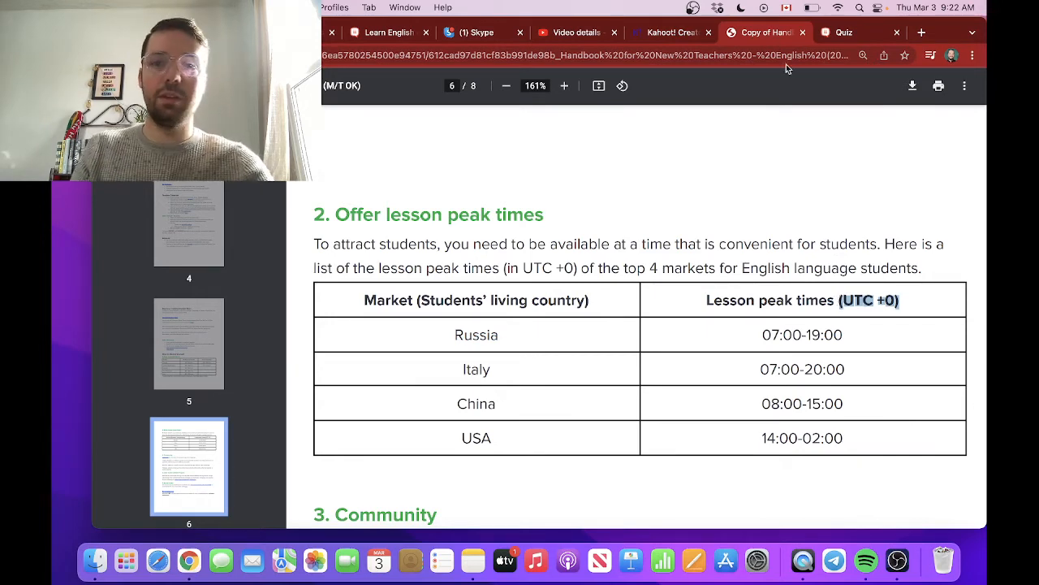
left_click(678, 36)
key("super+v")
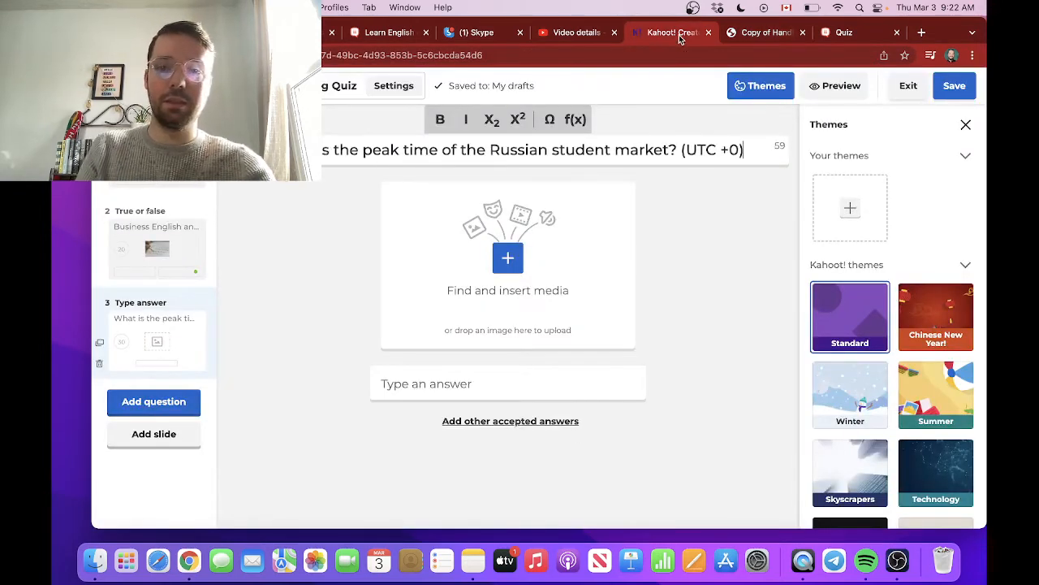
Copy Russia's lesson peak time, 07:00-19:00, from the handbook's table and enter it as the third question's correct answer in the Kahoot! editor
left_click(444, 382)
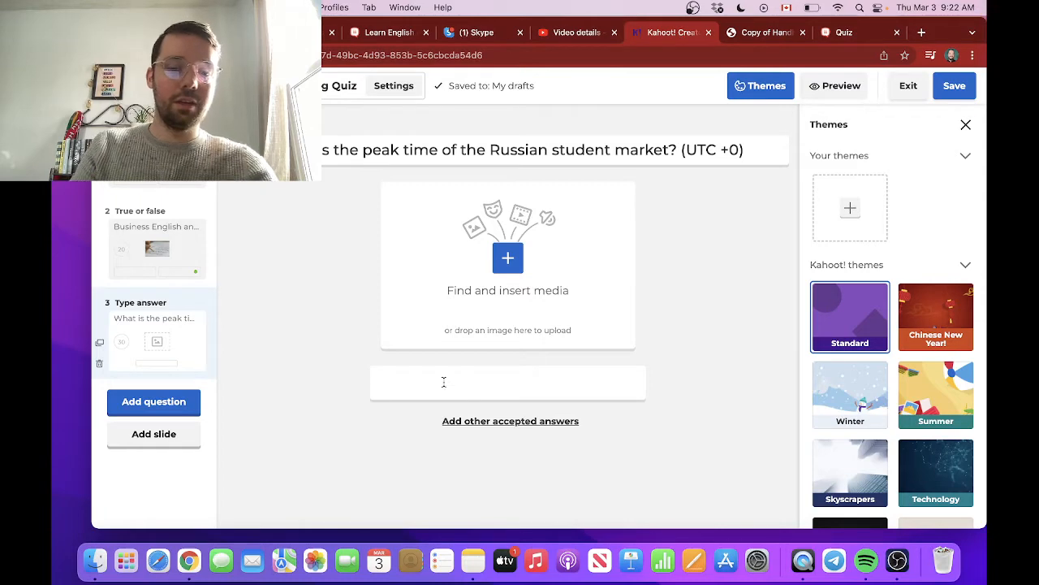
left_click(755, 34)
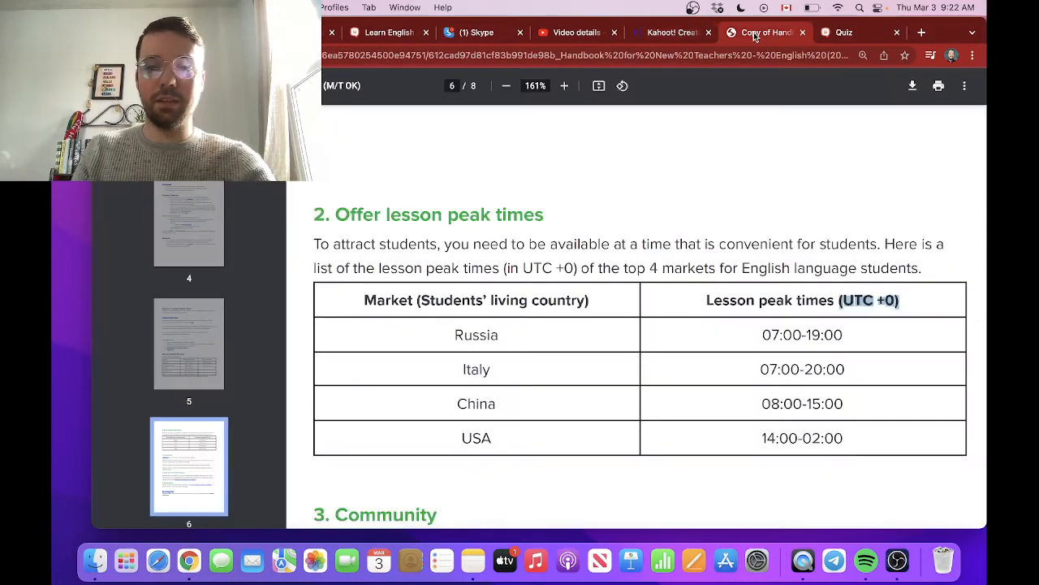
left_click_drag(852, 332, 739, 337)
key("super+c")
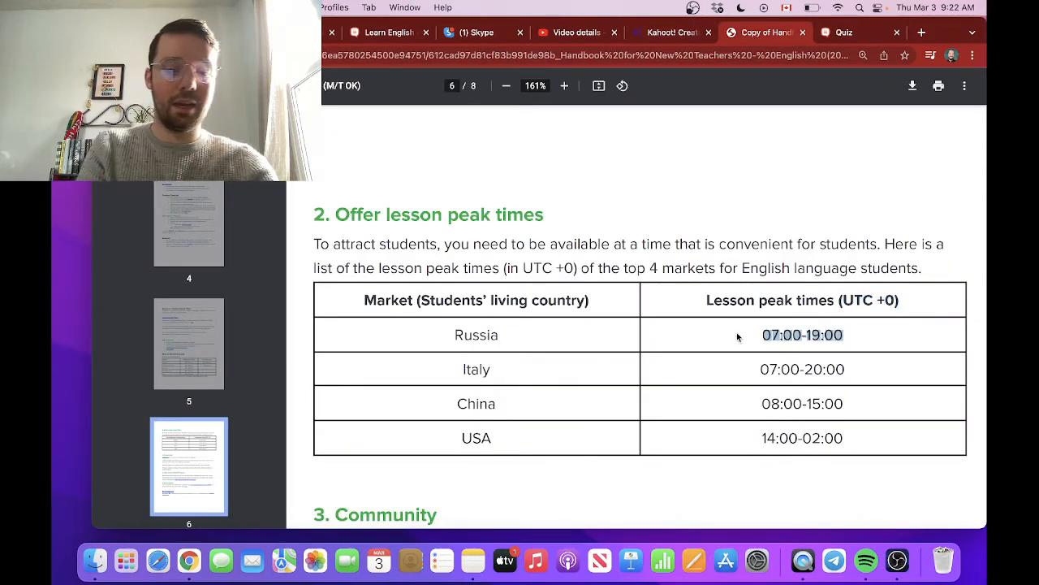
left_click(671, 33)
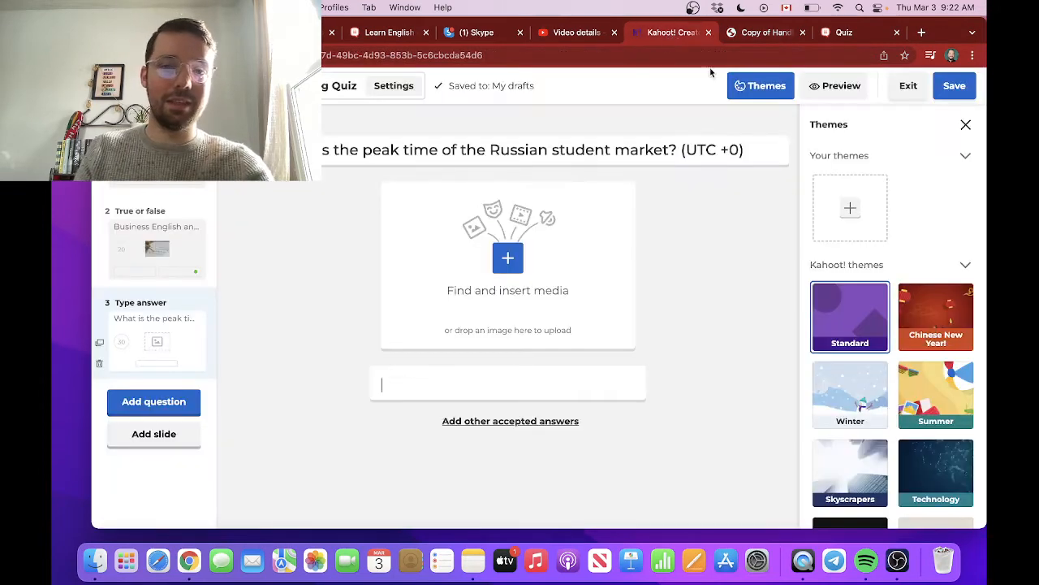
key("super+v")
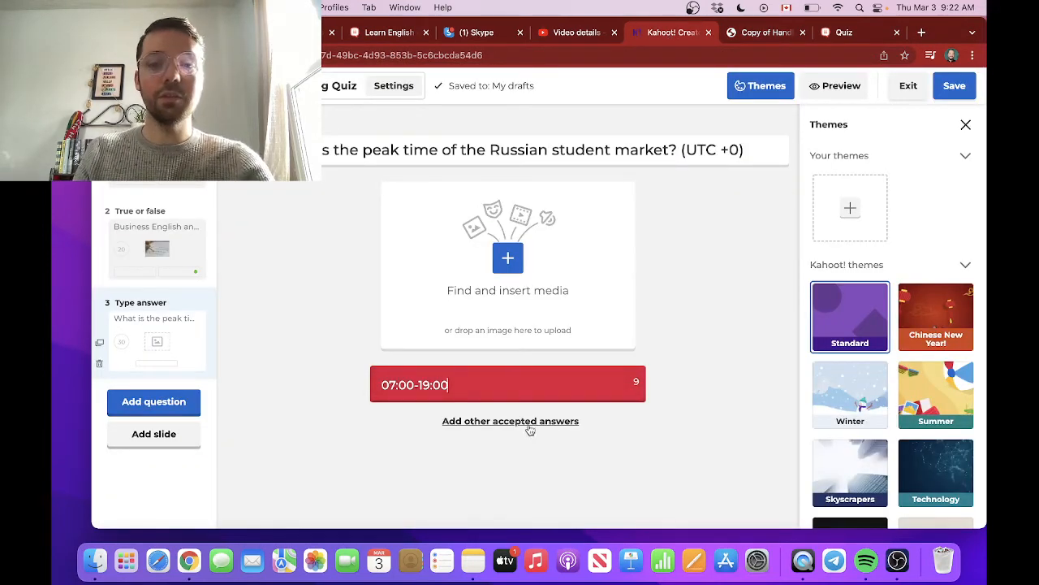
Add "7am to 7pm" as another accepted answer for the third question
left_click(529, 422)
left_click(312, 458)
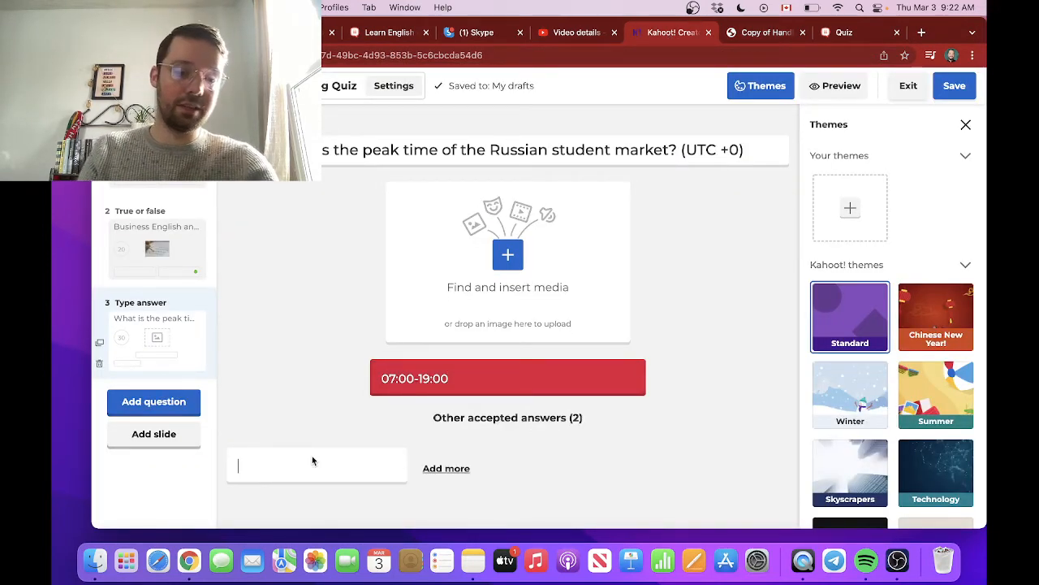
key("super+v")
left_click_drag(321, 466, 190, 466)
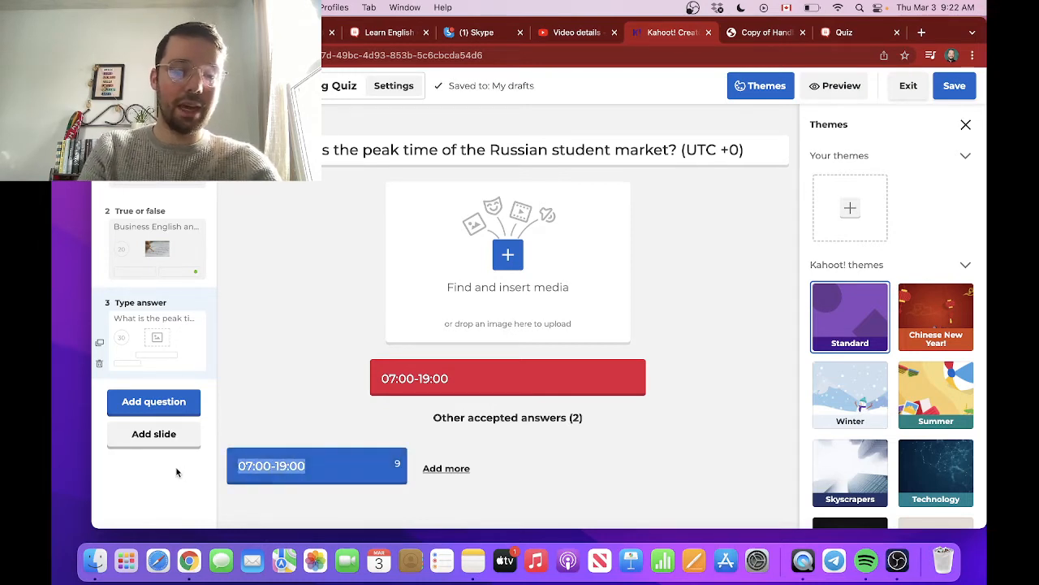
type("7am")
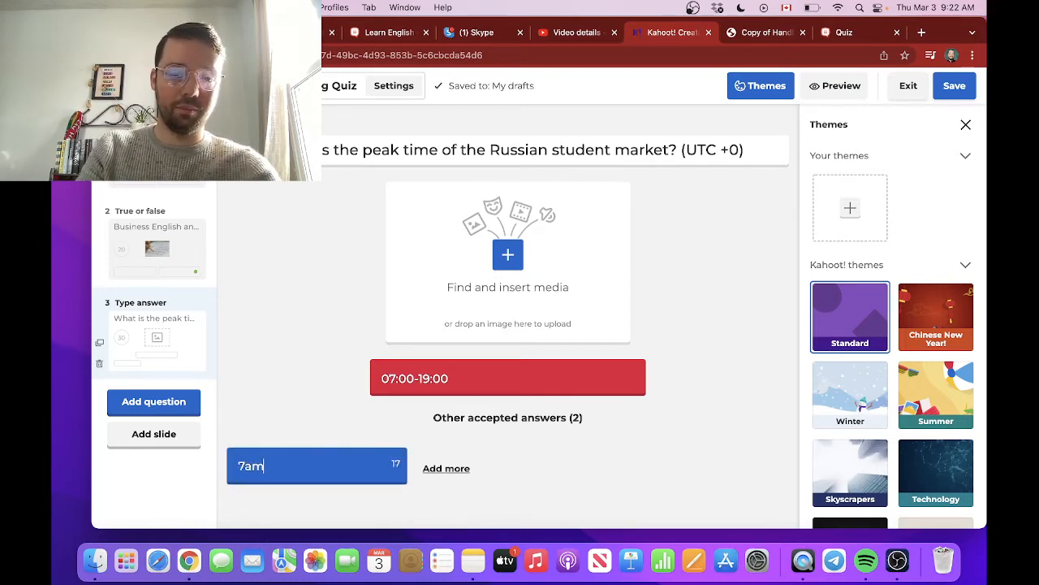
type(" to")
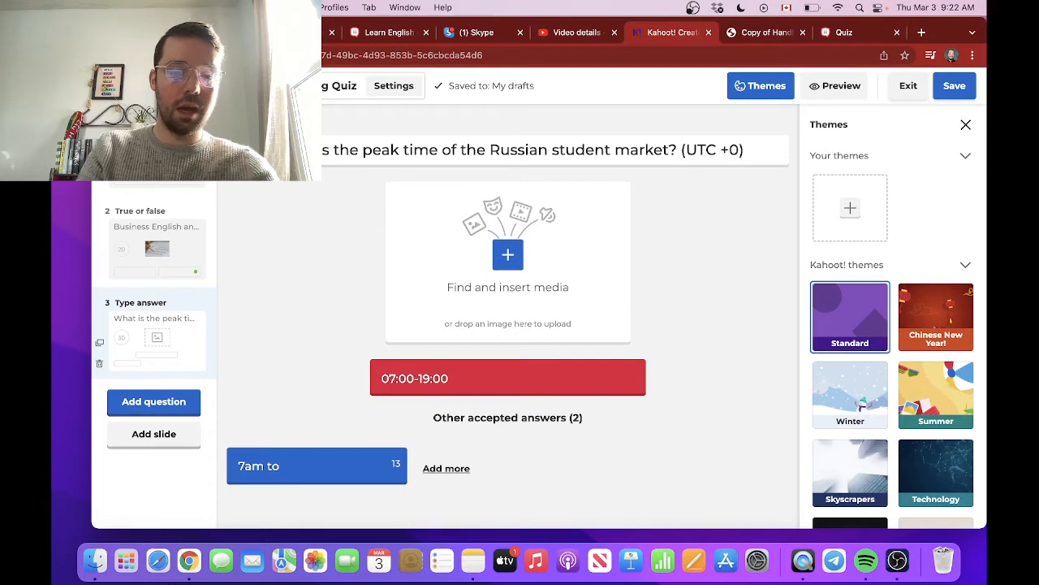
type(" 7pm")
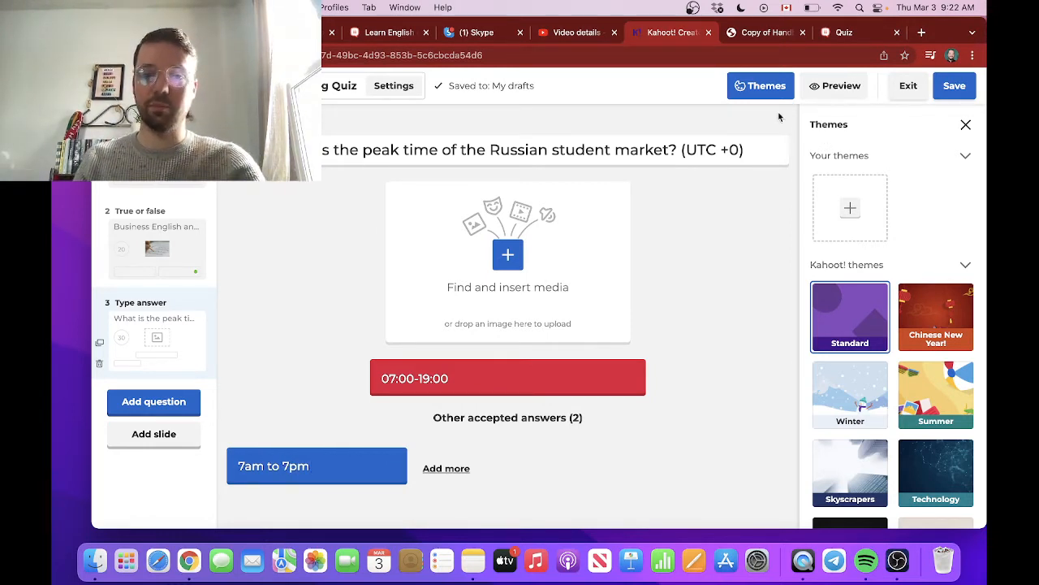
Add a Puzzle question as the fourth question and consult the handbook's payment timelines and credits transfer sections for its content
left_click(154, 402)
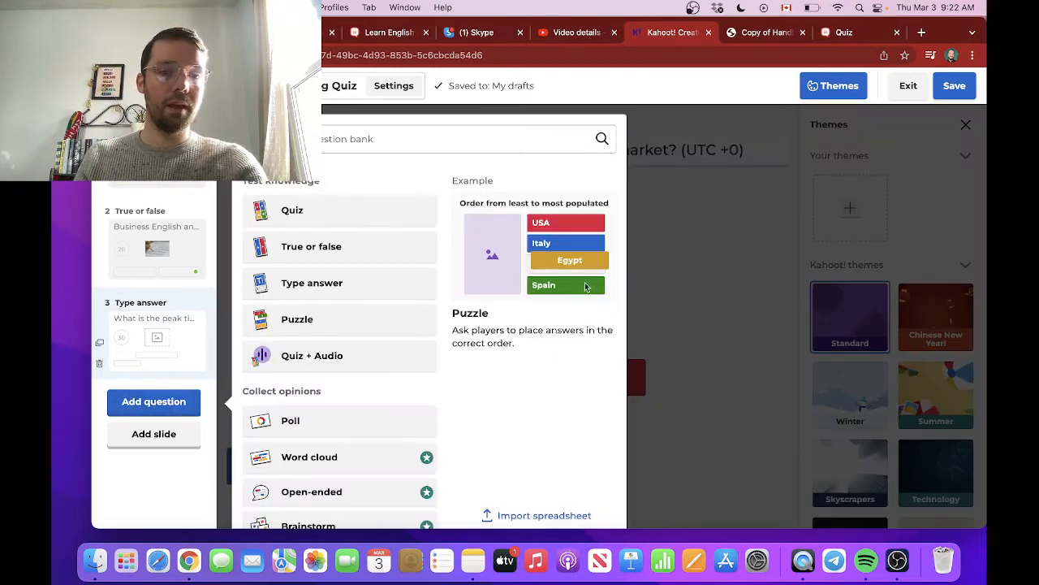
left_click(324, 323)
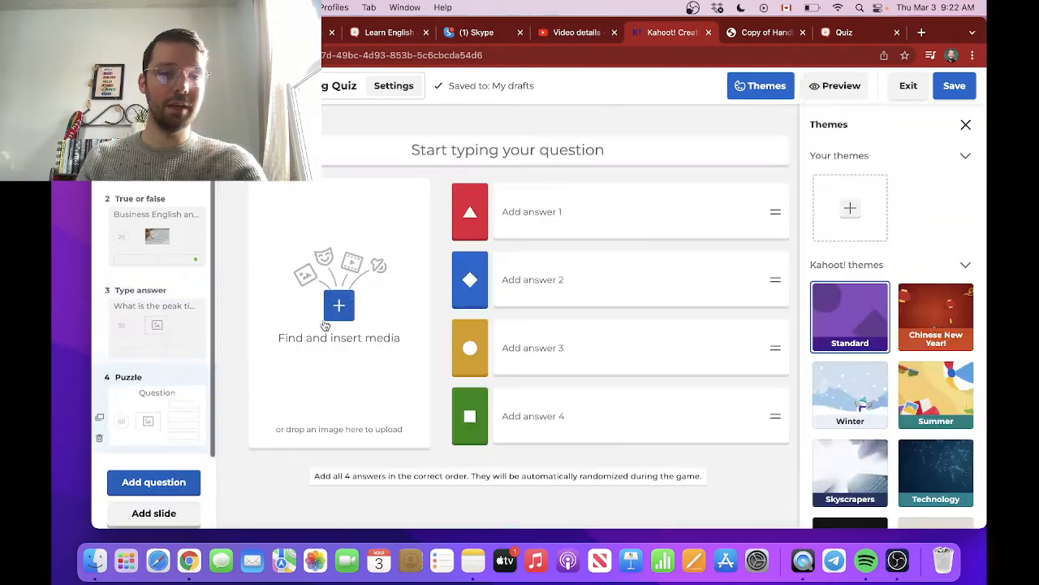
left_click(763, 34)
scroll(632, 309, "down", 15)
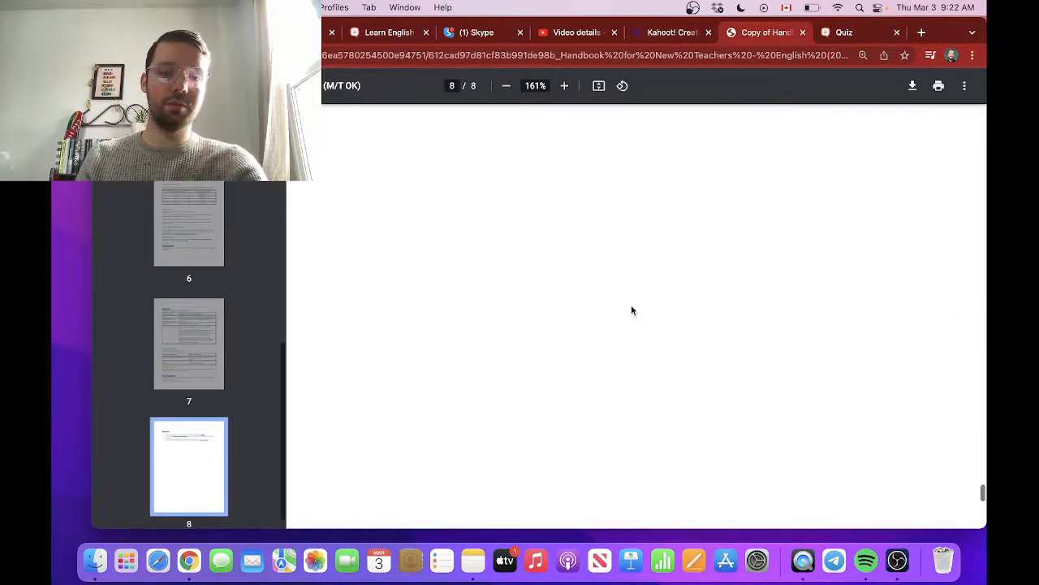
scroll(632, 309, "up", 3)
scroll(632, 310, "up", 4)
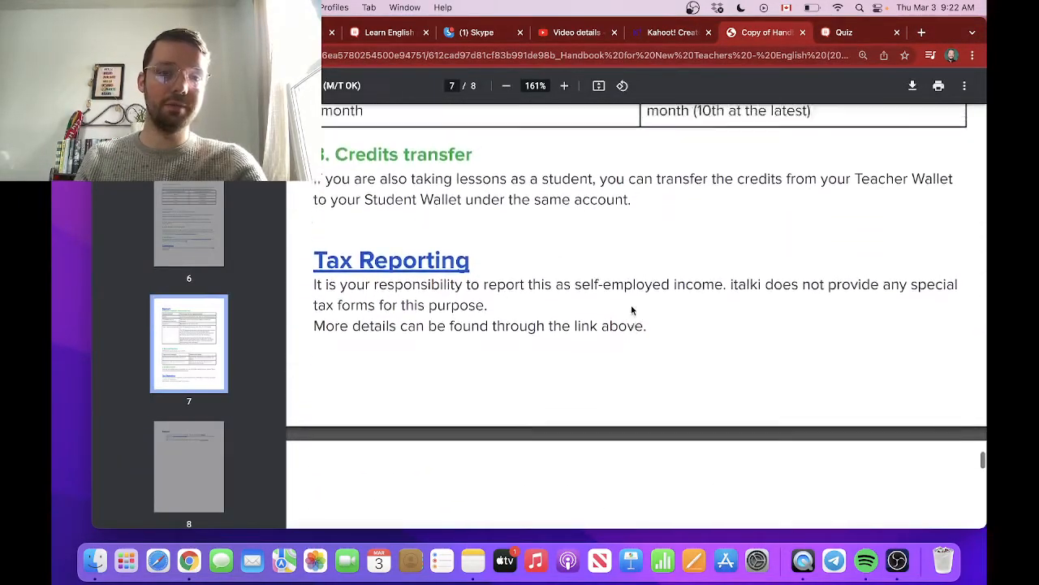
scroll(631, 310, "down", 2)
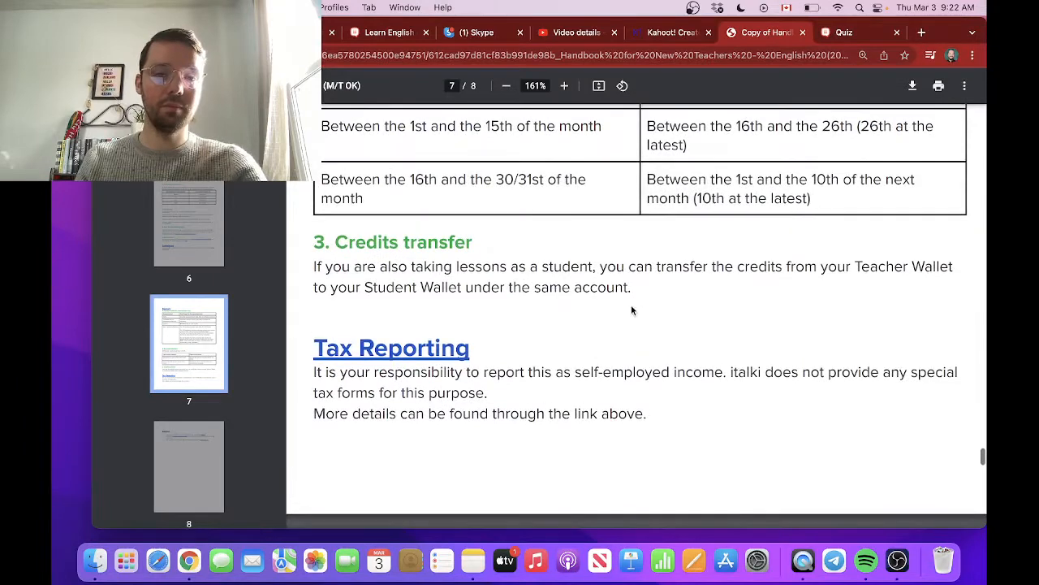
scroll(632, 310, "up", 5)
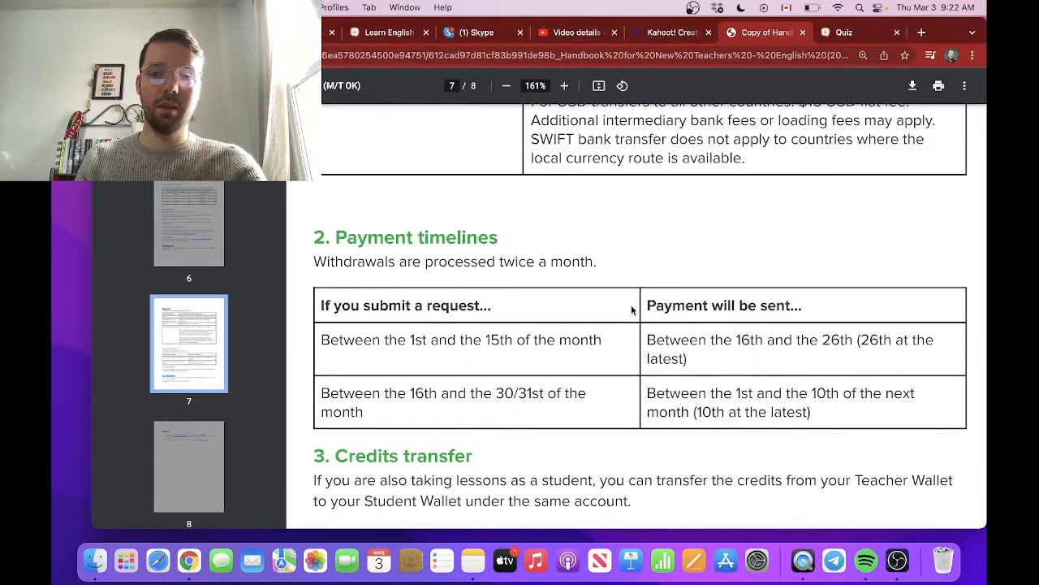
scroll(631, 309, "down", 4)
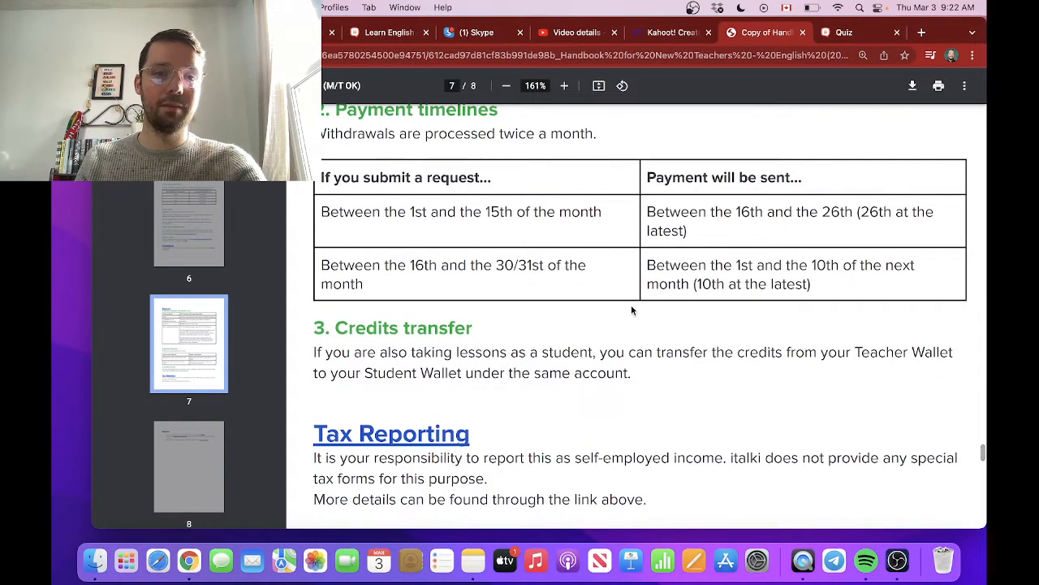
scroll(632, 310, "up", 1)
key("ctrl+shift+Tab")
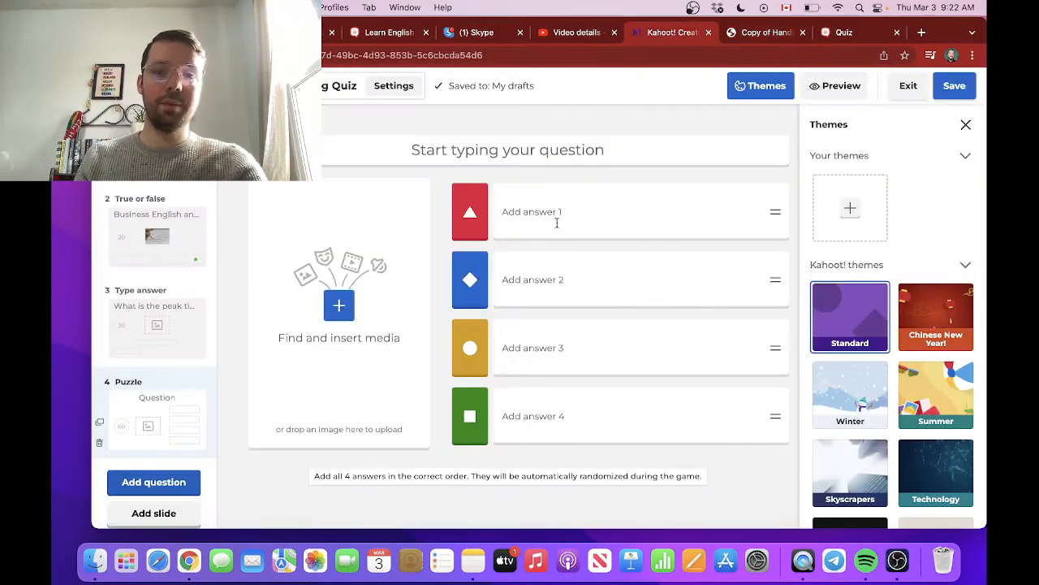
Enter "Put the segments in order." as the puzzle question's text
left_click(553, 218)
left_click(487, 159)
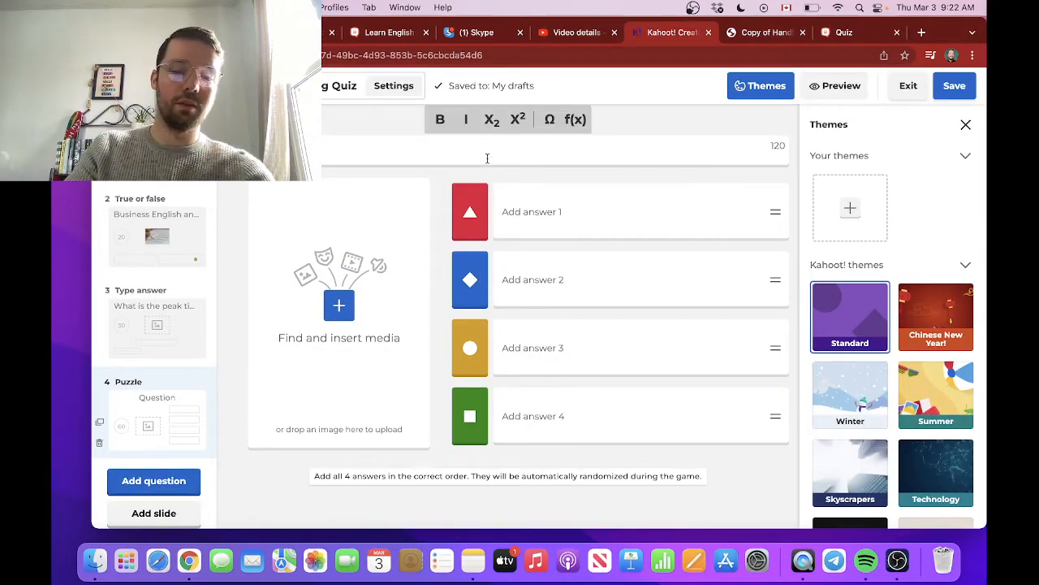
type("Put the se")
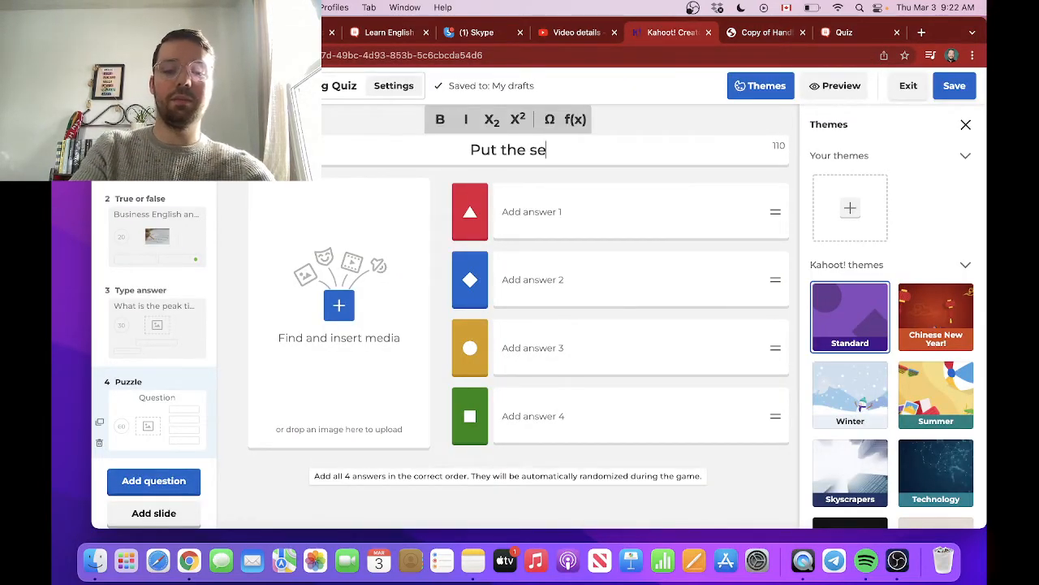
type("gments in orde")
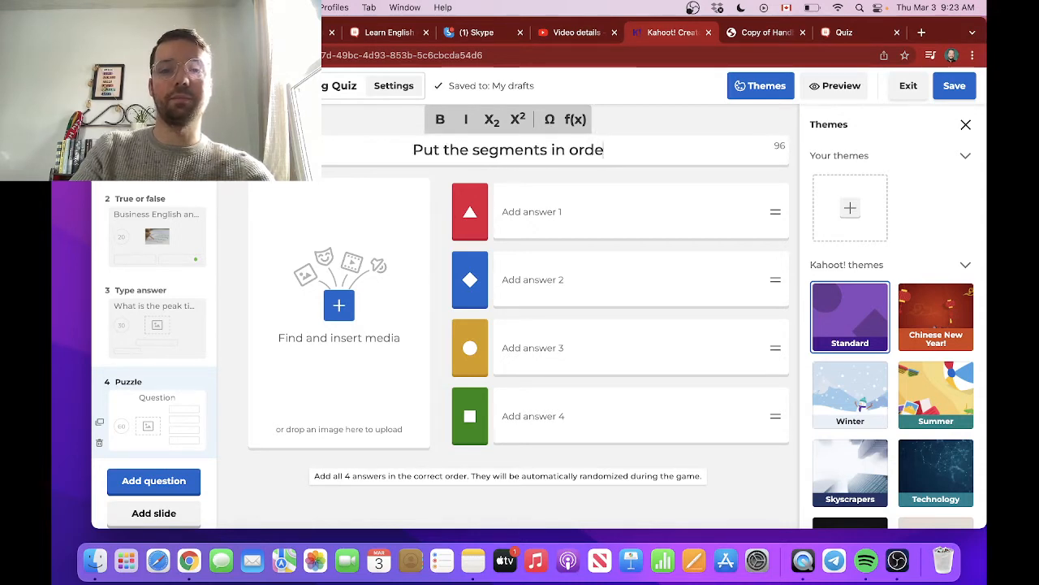
type("r.")
Enter "First, you teach the class." as the puzzle's first answer
left_click(535, 209)
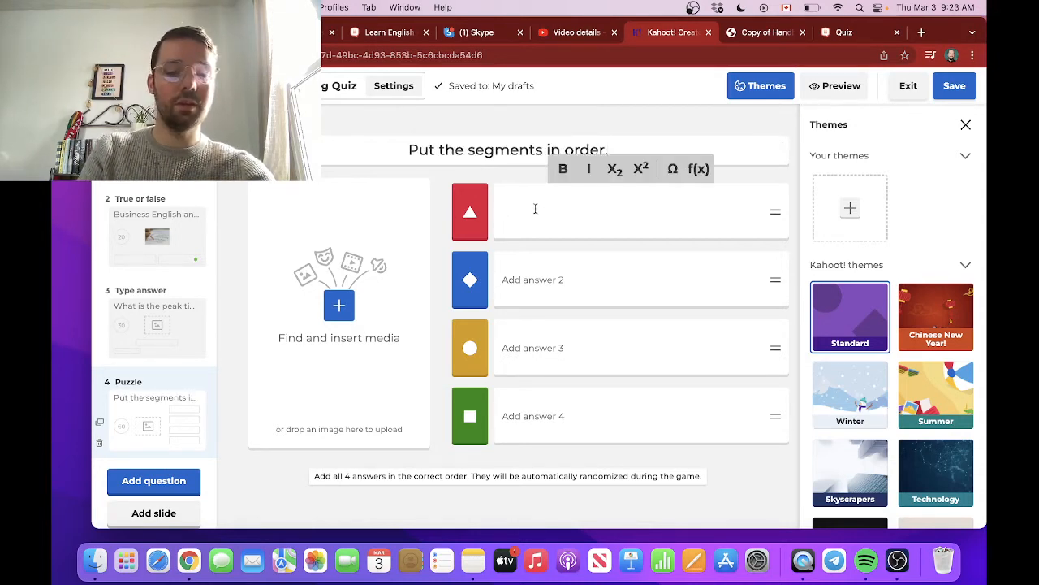
type("Fuir")
key("BackSpace")
key("BackSpace")
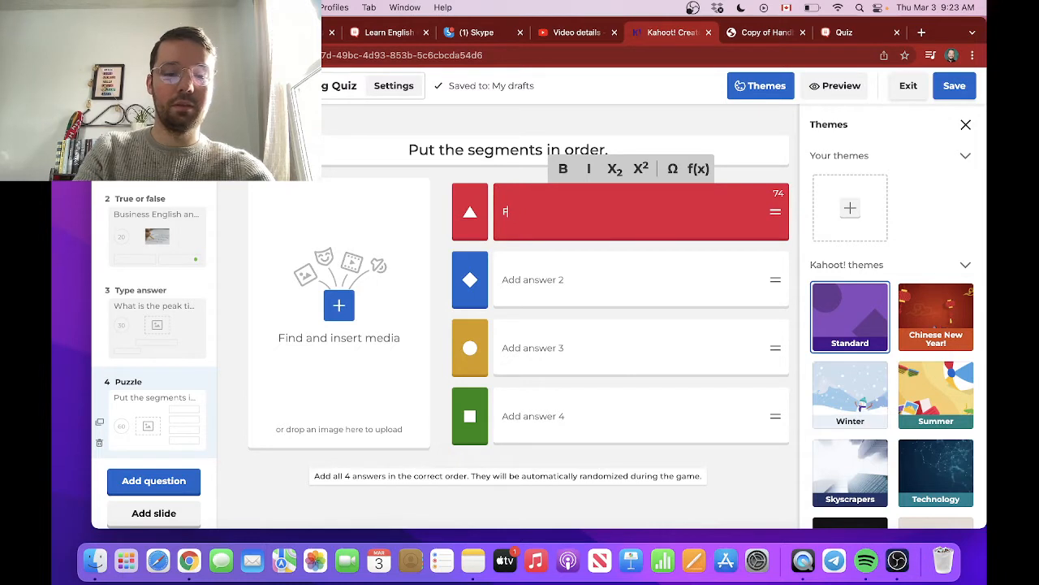
type("irst, you teach the")
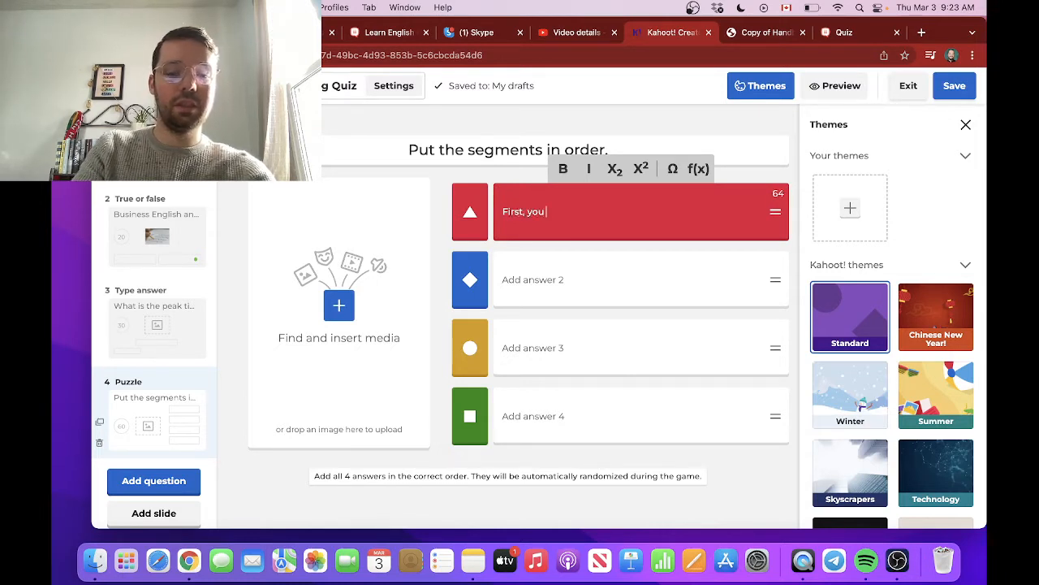
type(" class")
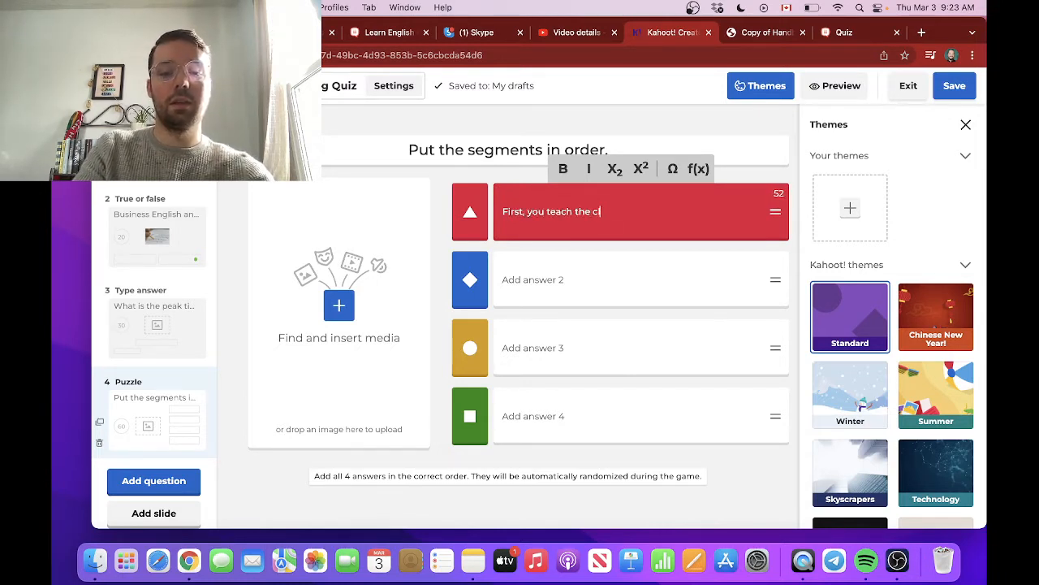
key("Tab")
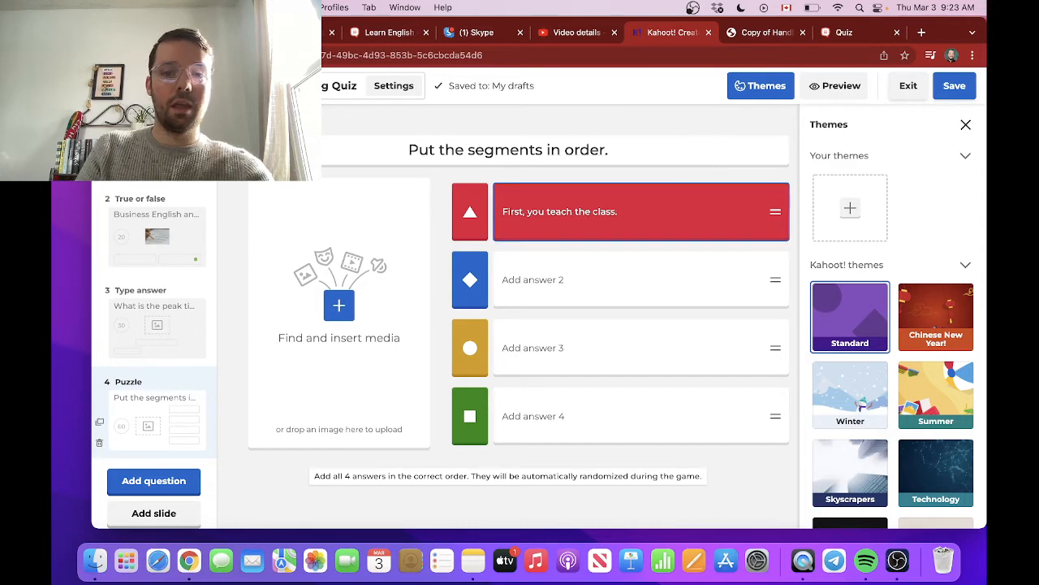
Enter "Then, the student confirms it" as the puzzle's second answer
left_click(536, 286)
type("Then, th")
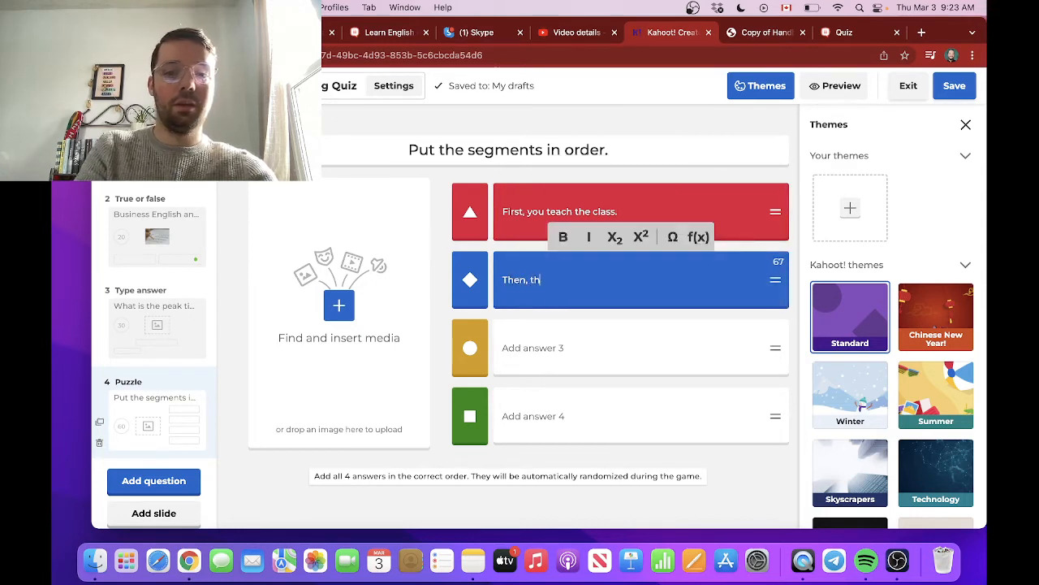
type("e stu")
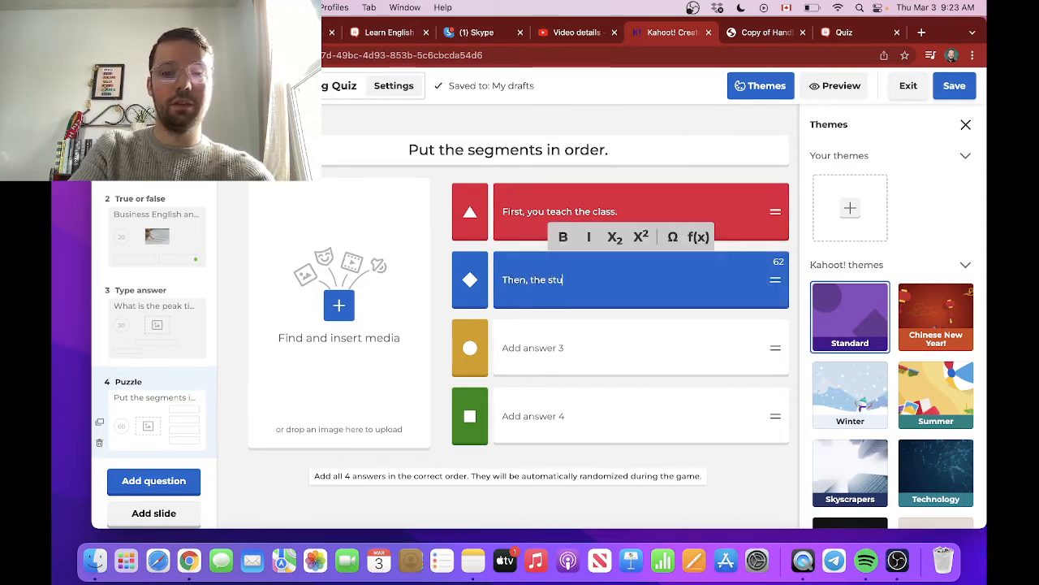
type("dent confir")
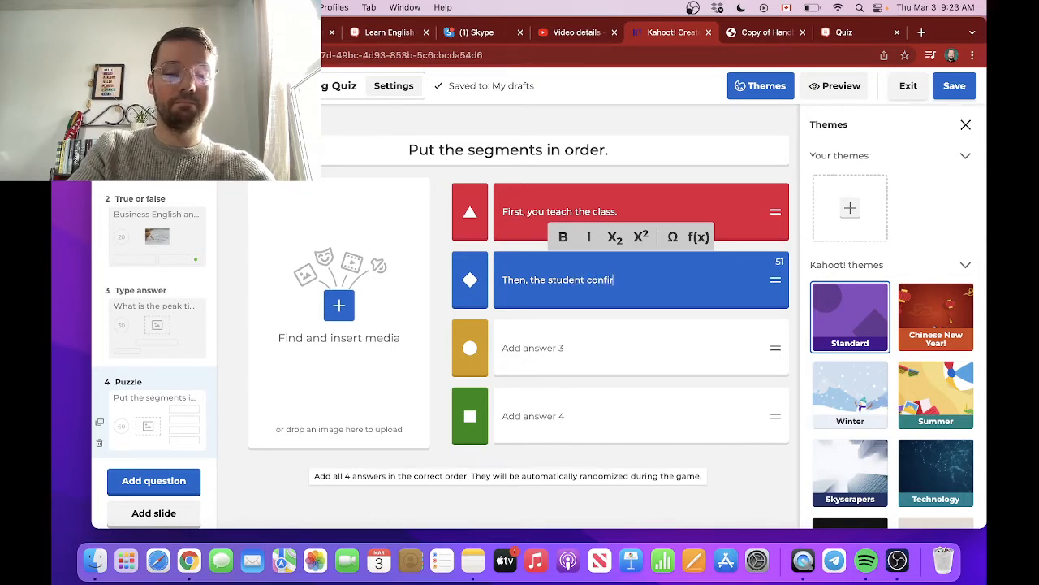
type("ms is an")
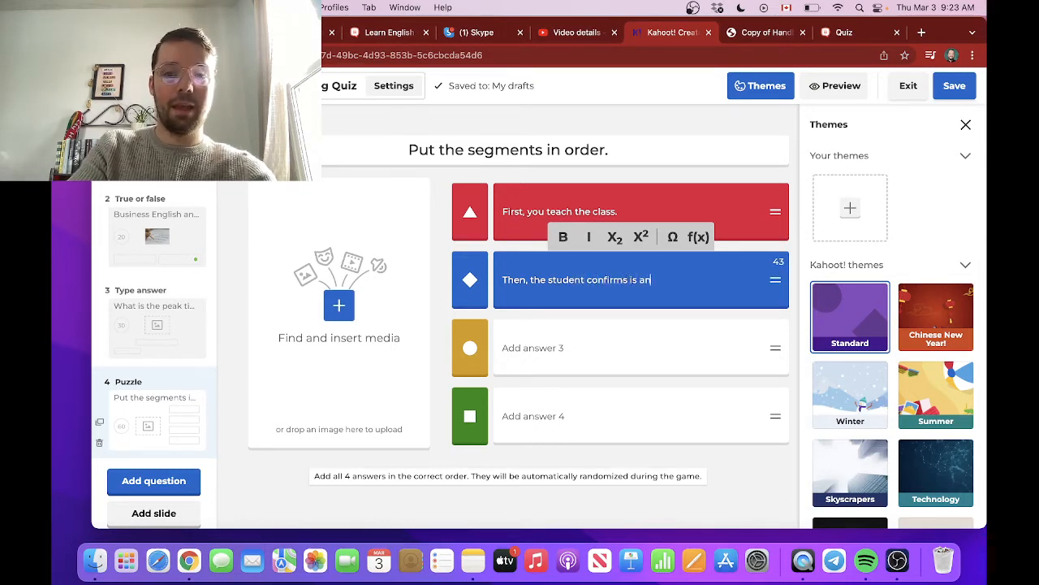
key("BackSpace")
key("BackSpace")
key("BackSpace")
key("BackSpace")
type("t")
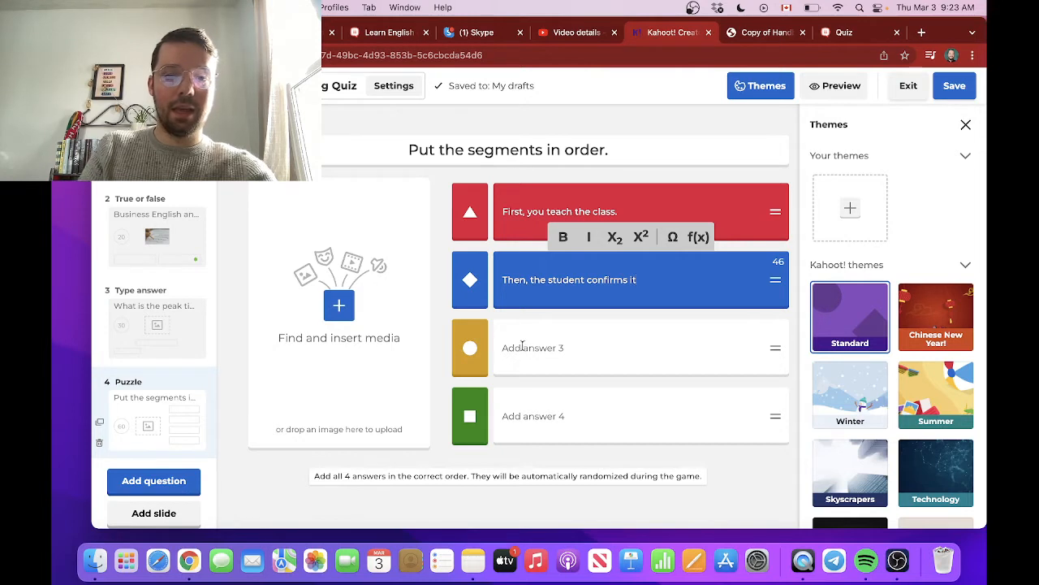
Enter "and the money is deposited into your teacher wallet." as the puzzle's third answer
left_click(522, 344)
type("and the mone")
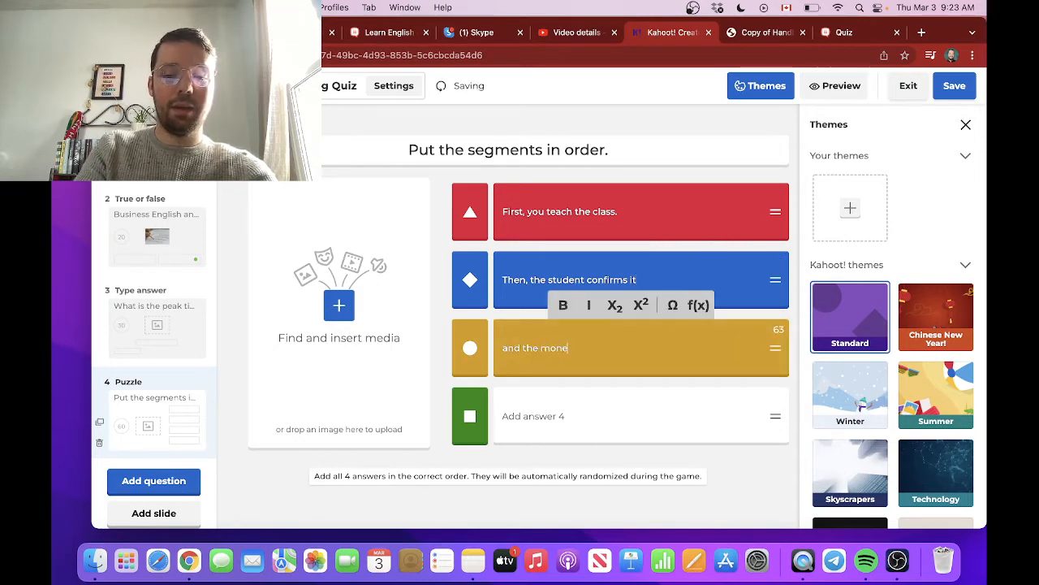
type("y is dep")
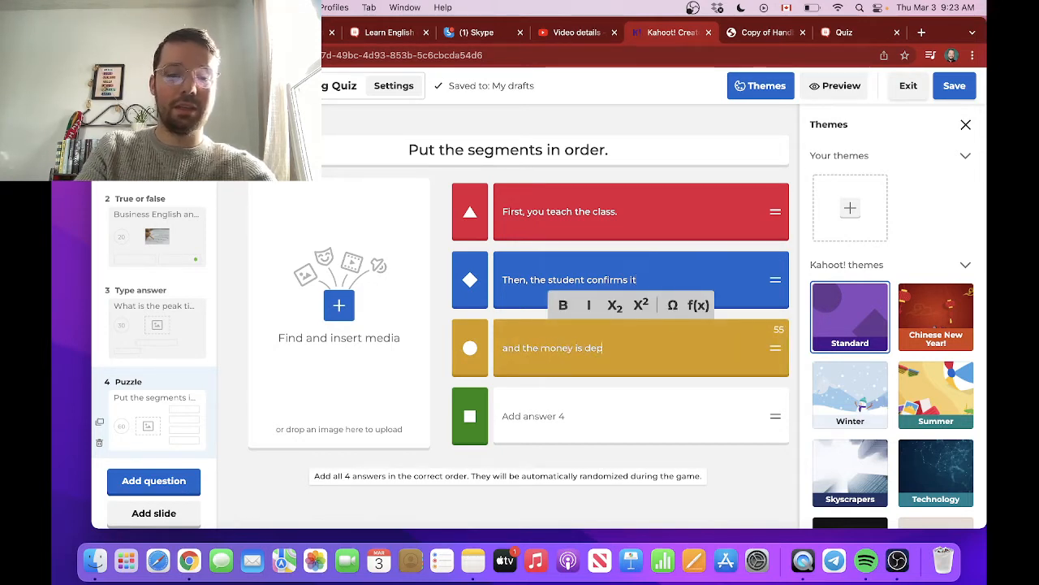
type("osited int")
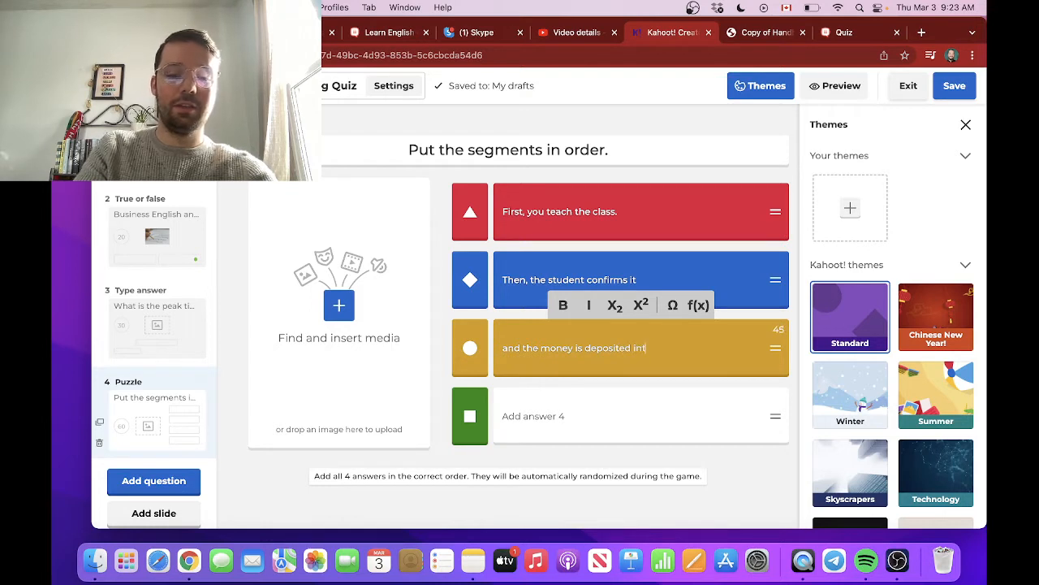
type("o your teacher wallet.")
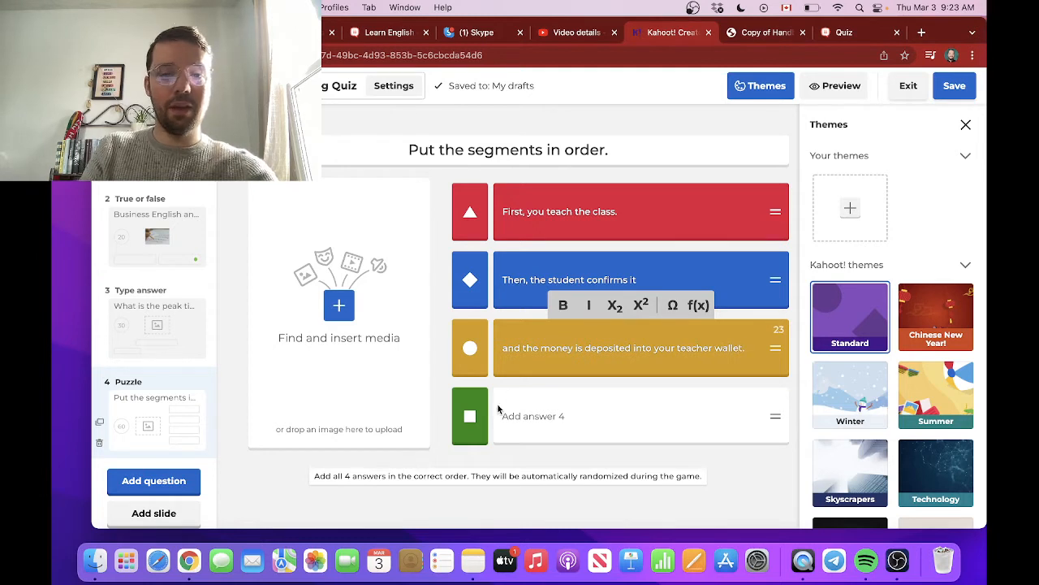
Enter "Finally, at the end of the 2 week period, you withdraw it." as the puzzle's fourth answer
left_click(520, 413)
type("Finally ")
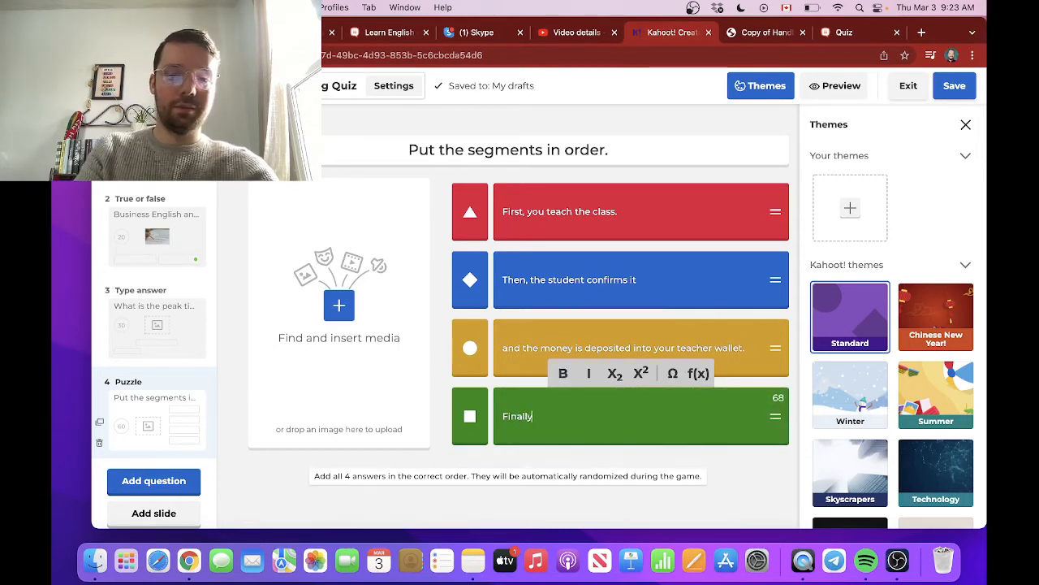
type(", a")
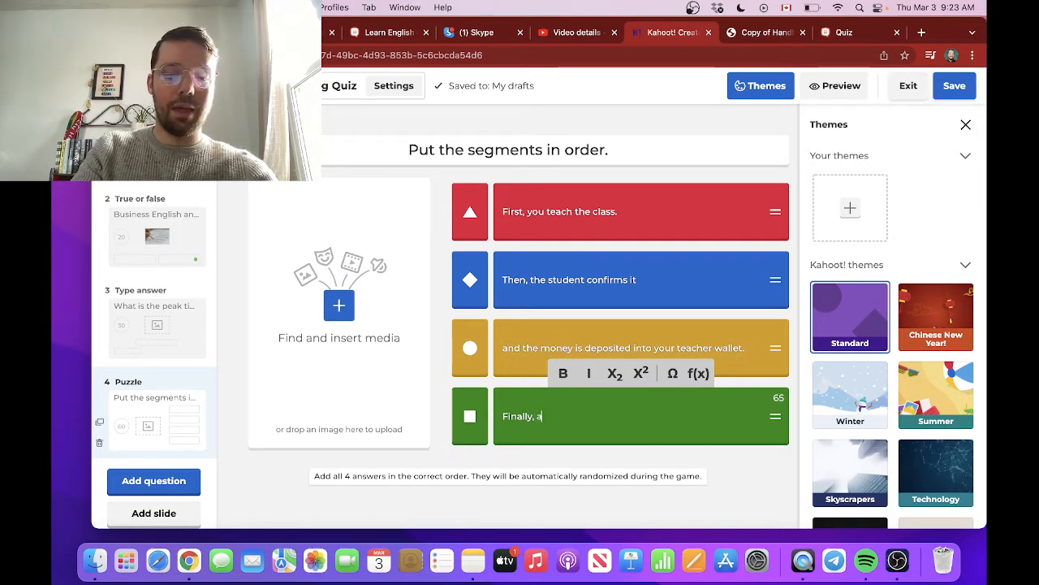
type("t")
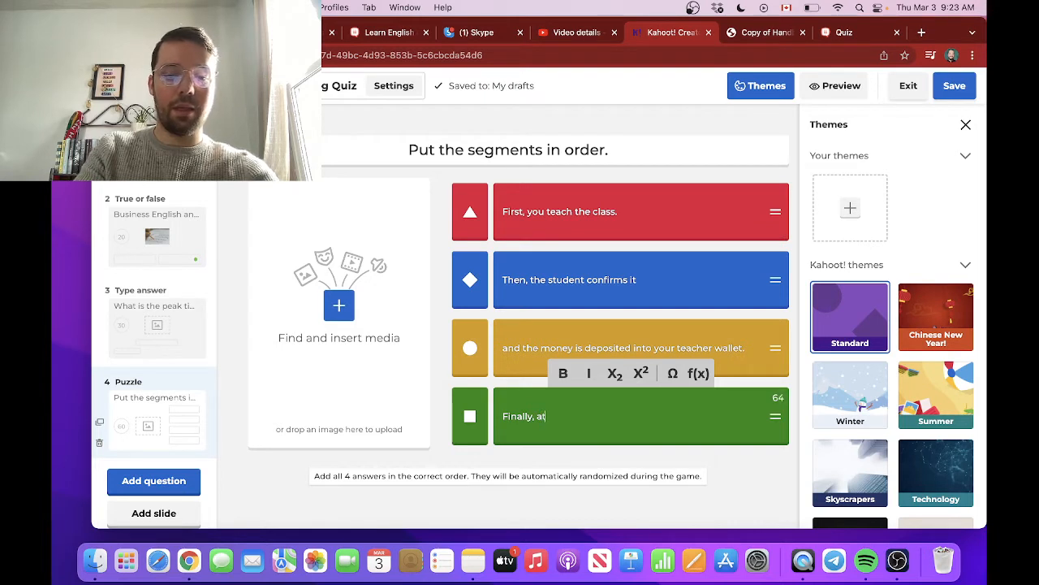
type(" the end of the ")
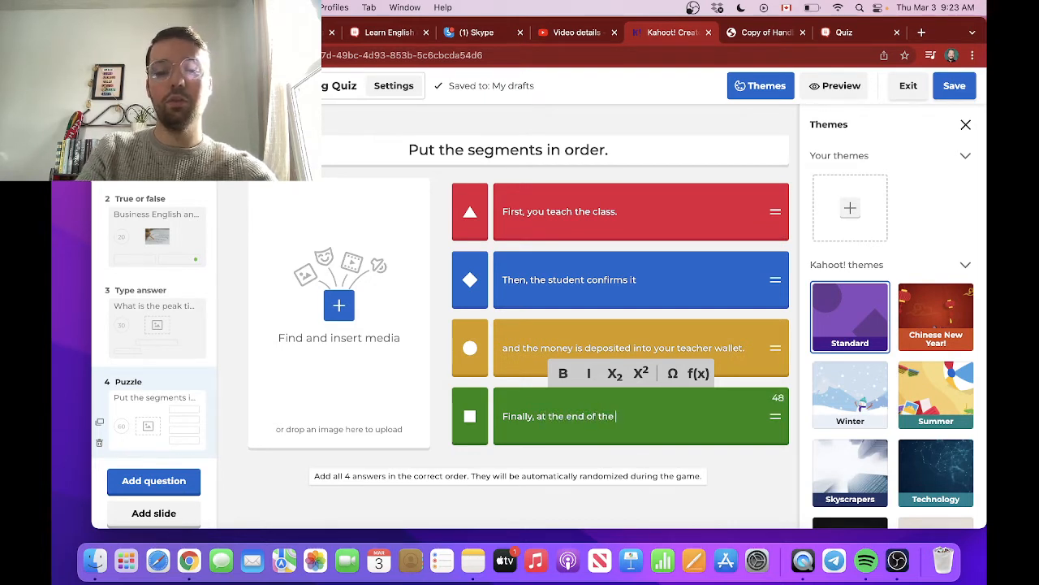
type("2 week pe")
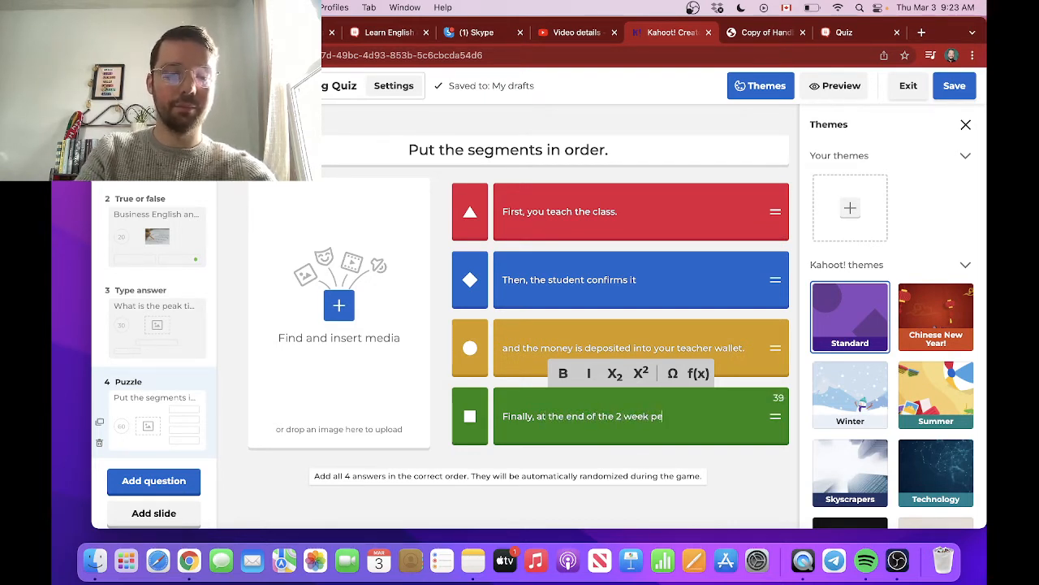
type("riod, you")
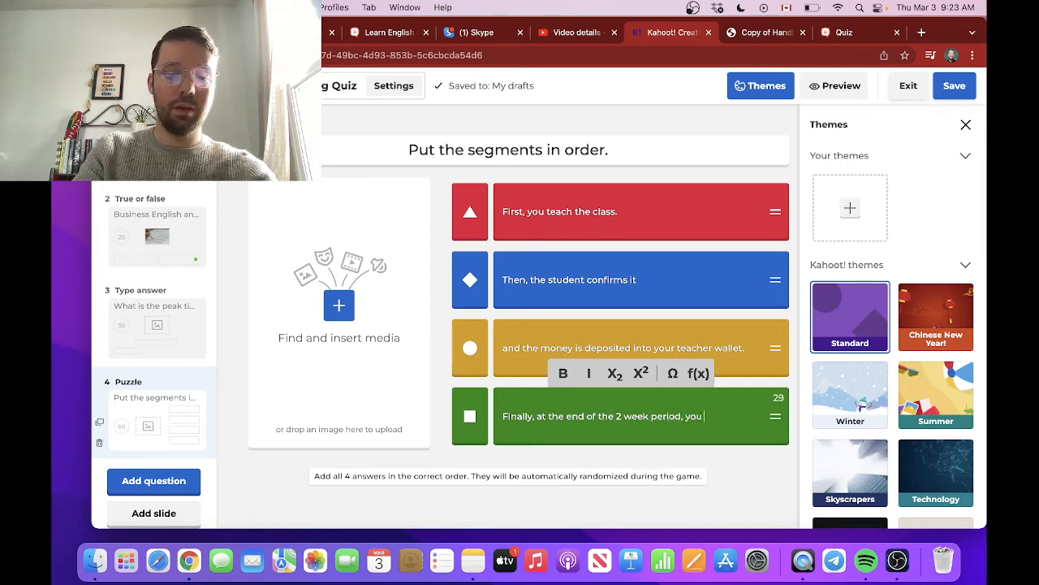
type(" withdr")
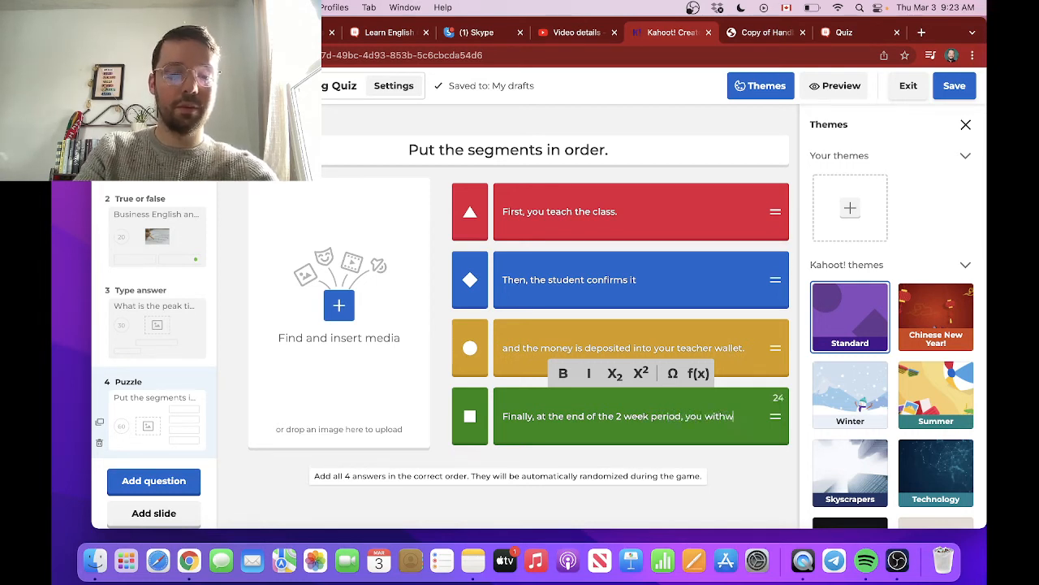
key("BackSpace")
type("a")
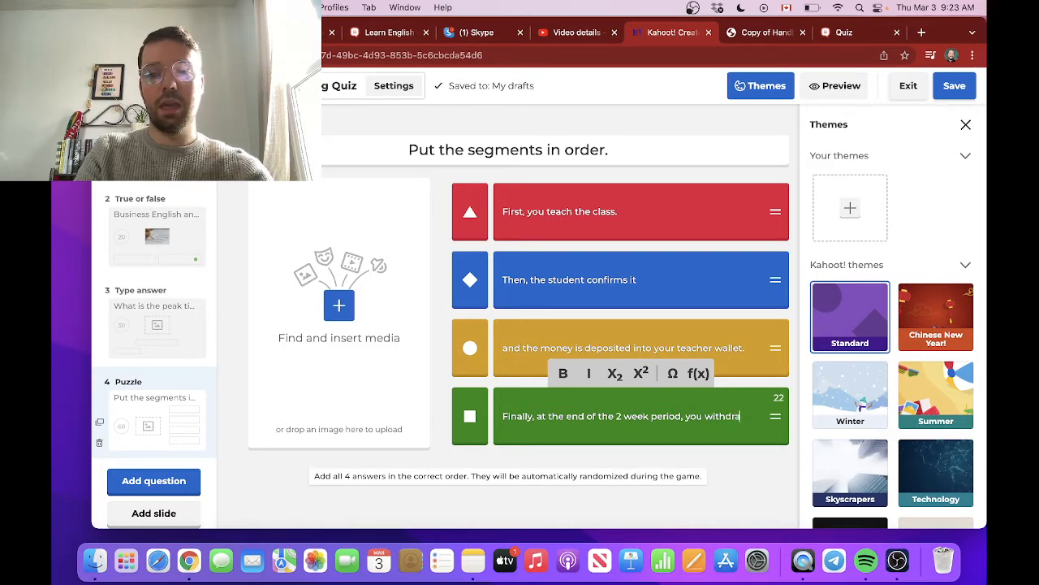
type("w it")
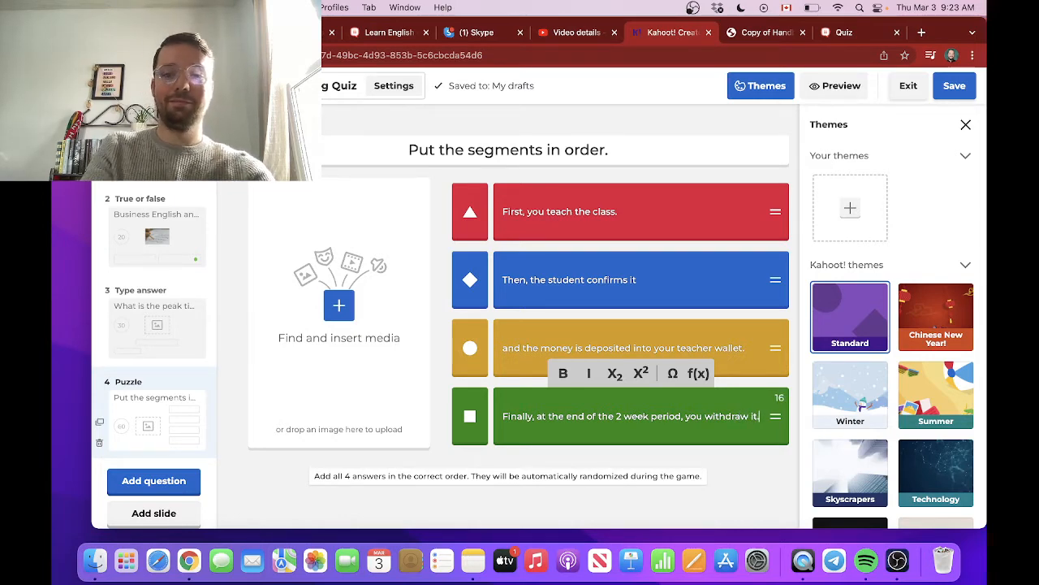
type(".")
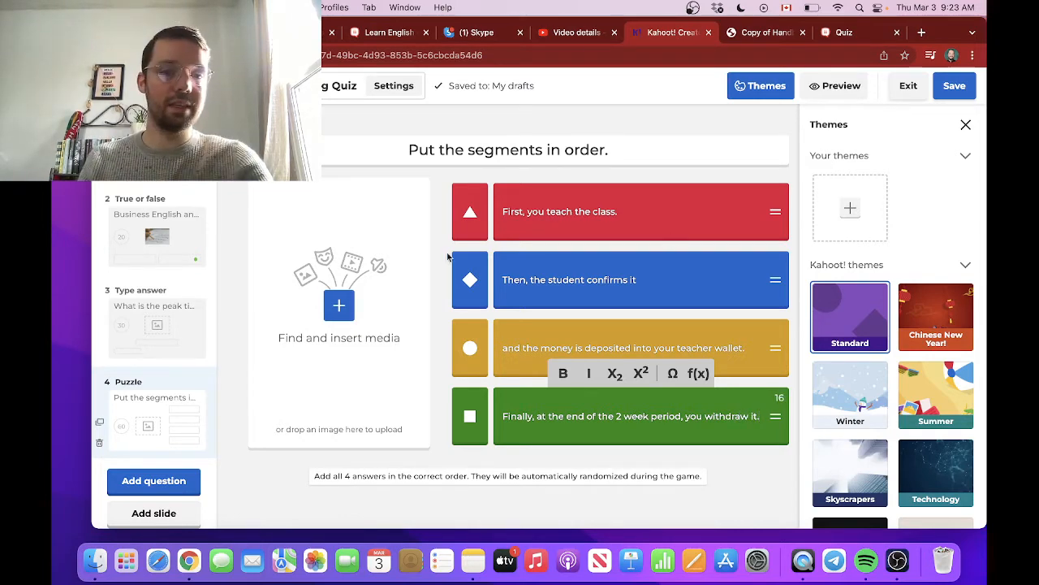
Search the image library for "money" and insert the picture of a hand putting a coin into a piggy bank over banknotes
left_click(340, 306)
left_click(574, 112)
type("money")
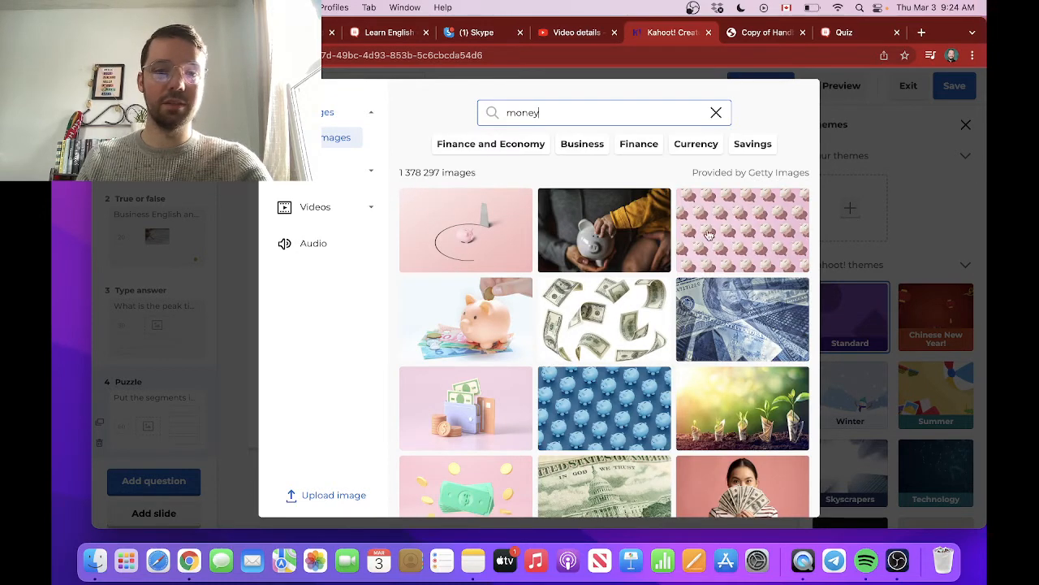
left_click(486, 329)
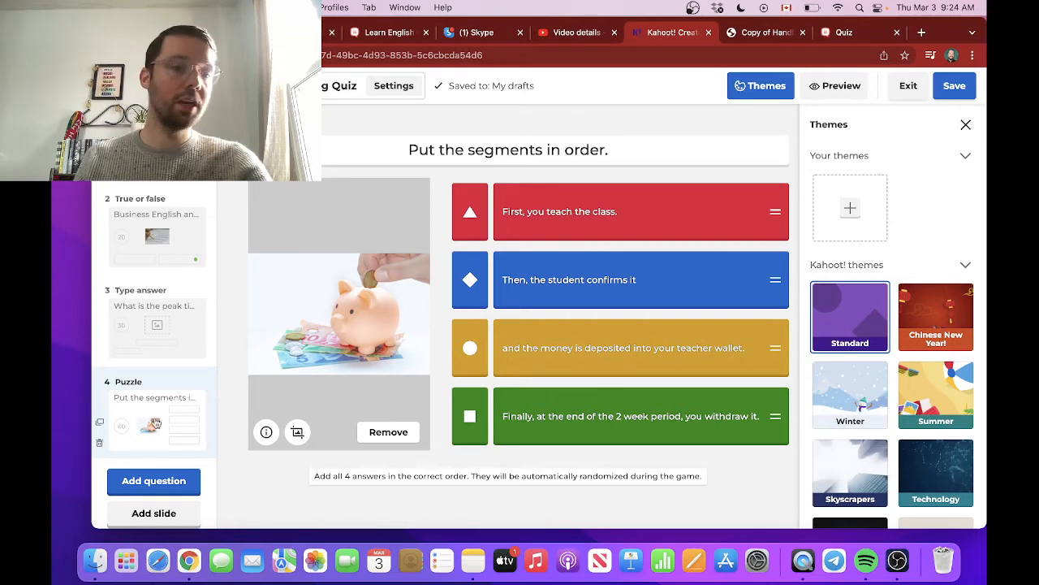
Add a new quiz question and search the image library for "teach" to find its media
left_click(157, 484)
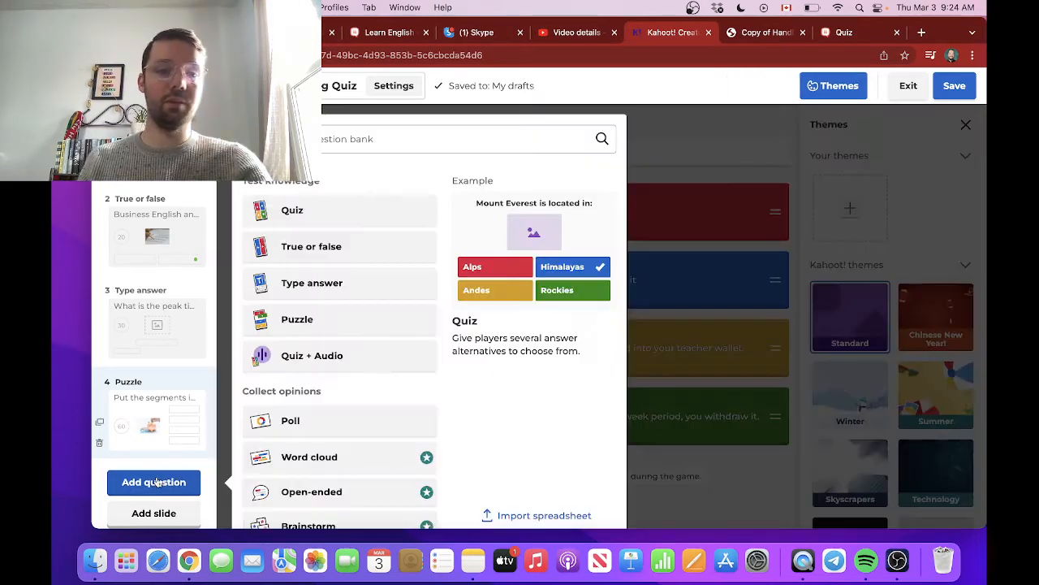
left_click(301, 221)
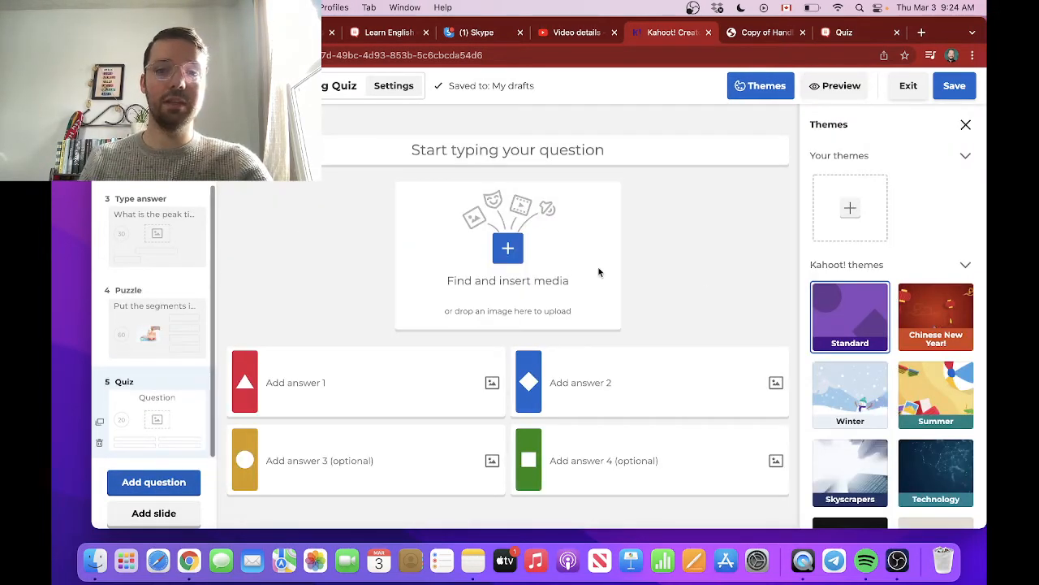
left_click(500, 258)
left_click(533, 112)
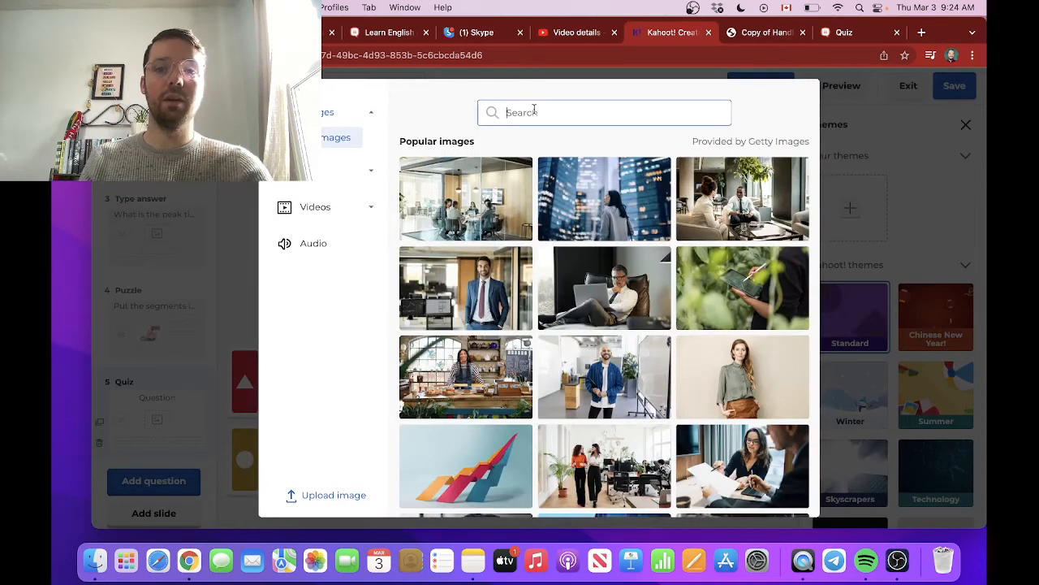
type("m")
key("BackSpace")
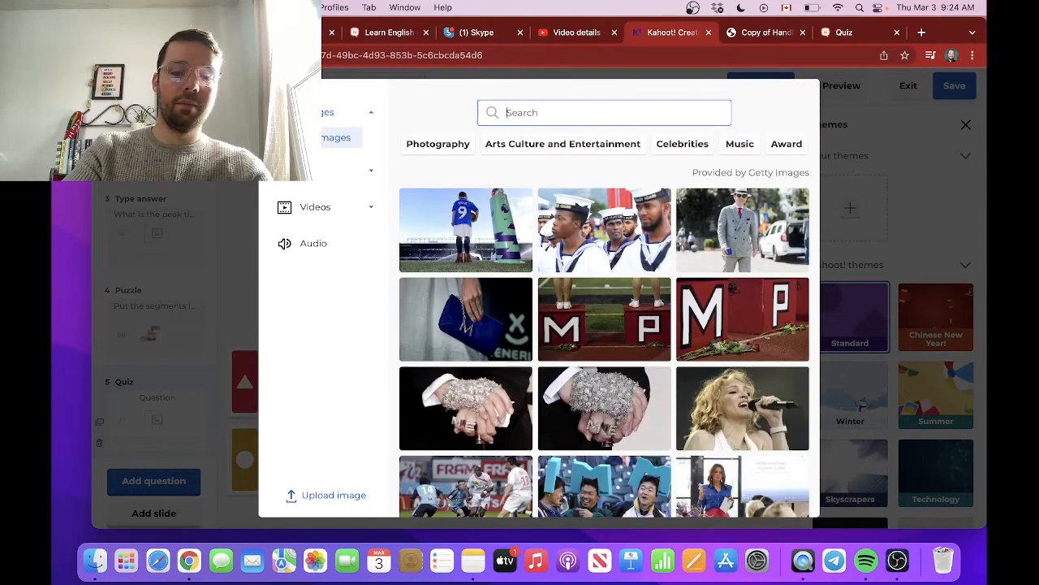
type("teach")
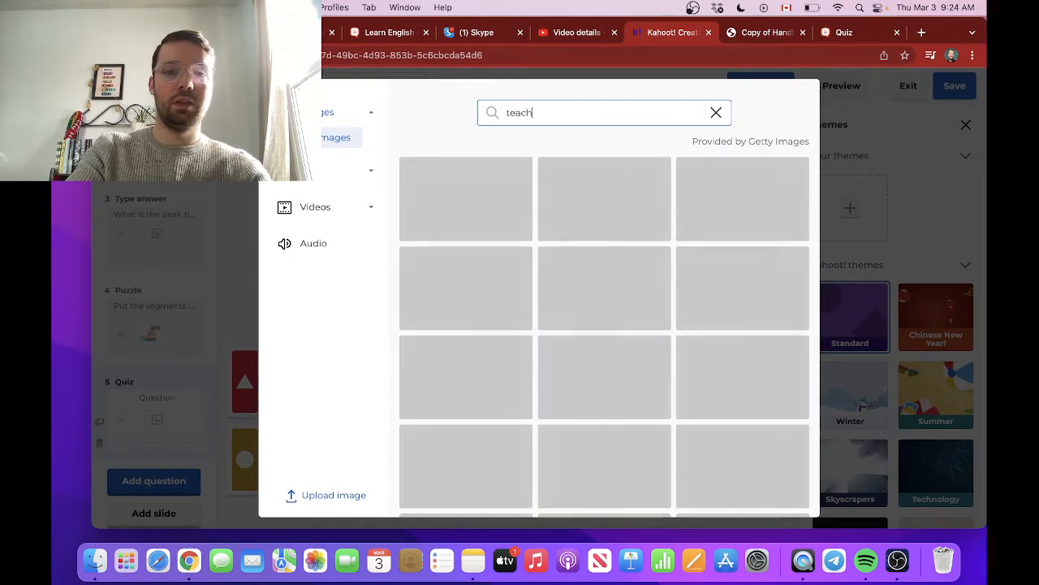
Switch the media search to YouTube videos and look for "teaching"
left_click(303, 206)
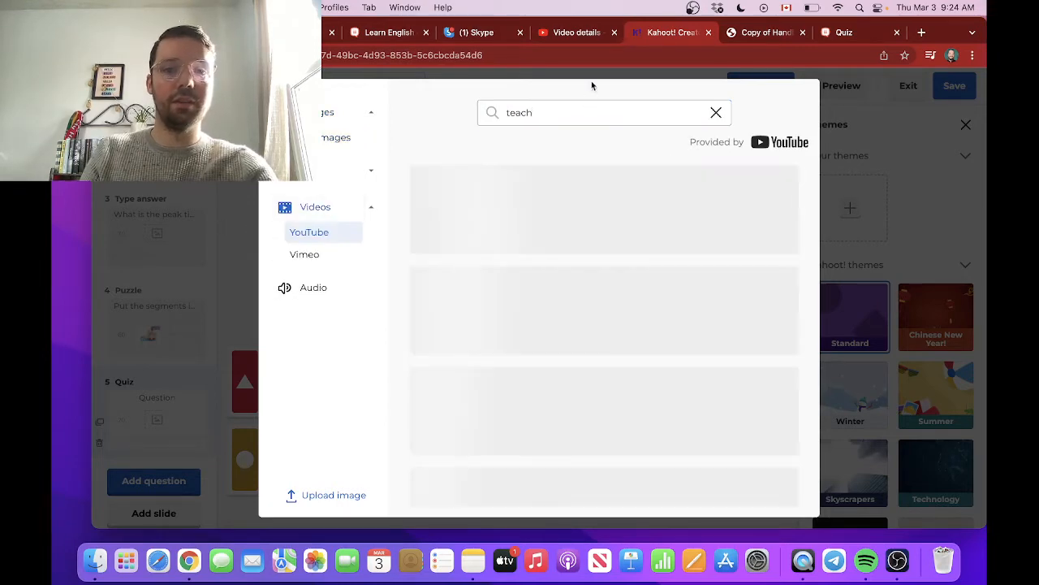
left_click(542, 111)
type("ing")
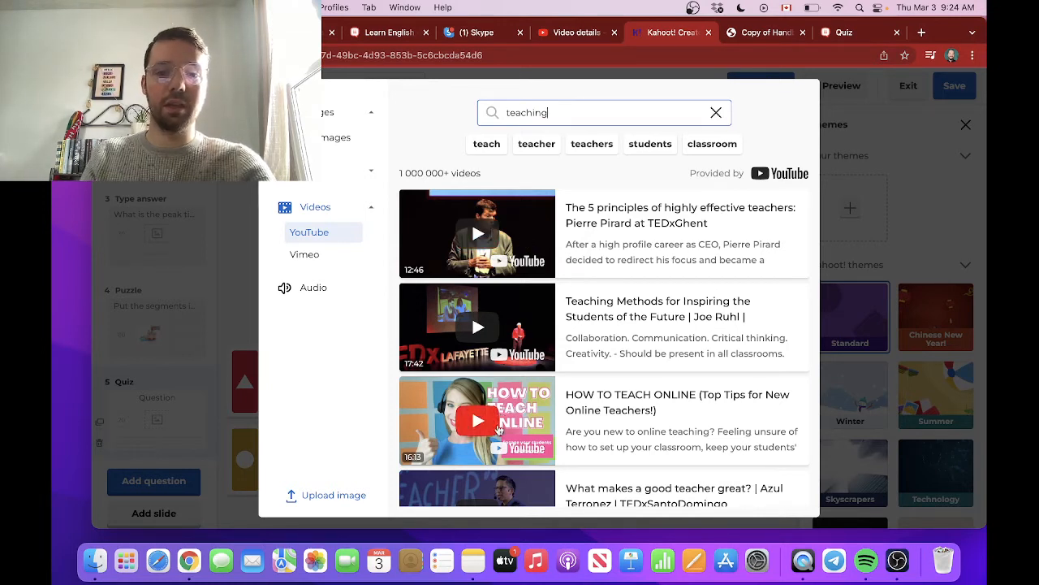
Replace the YouTube search with "italki" followed by the teacher's first name
left_click_drag(549, 113, 453, 116)
left_click(487, 114)
type("ita")
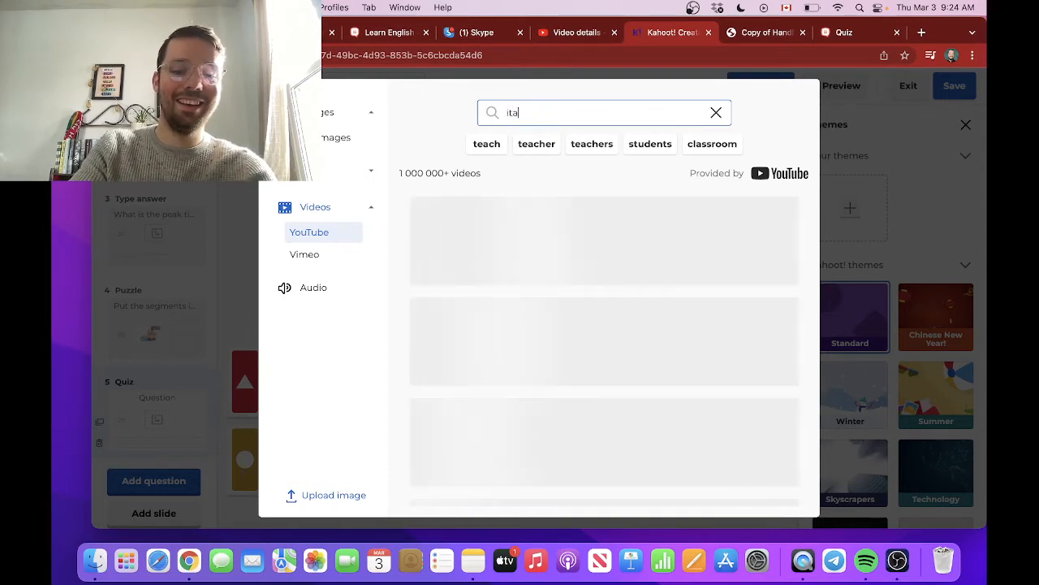
type("lki ryan")
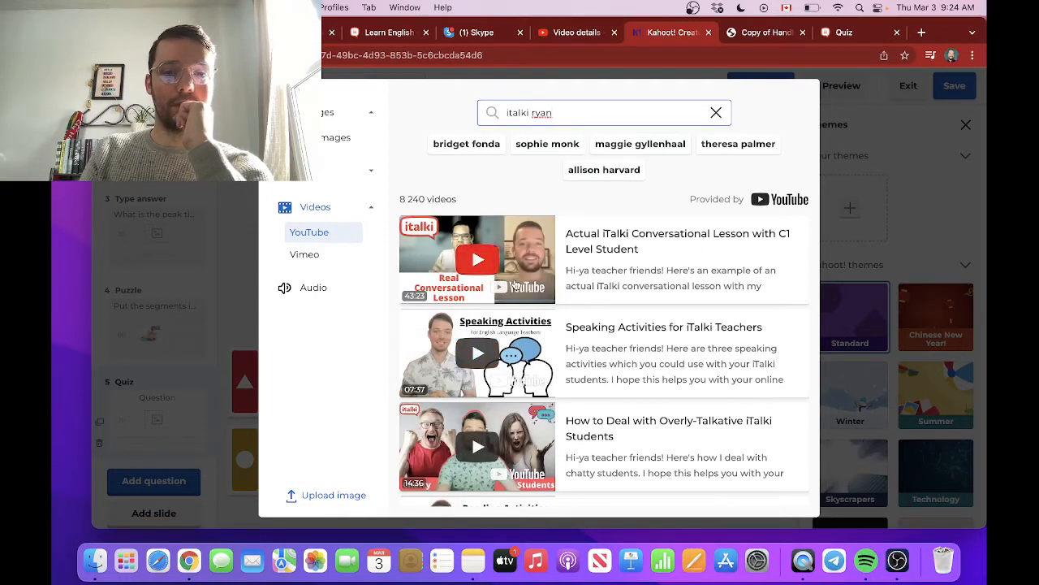
Add the video "Actual iTalki Conversational Lesson with C1 Level Student" to the question, starting at 00:00 and ending at 00:20
left_click(516, 259)
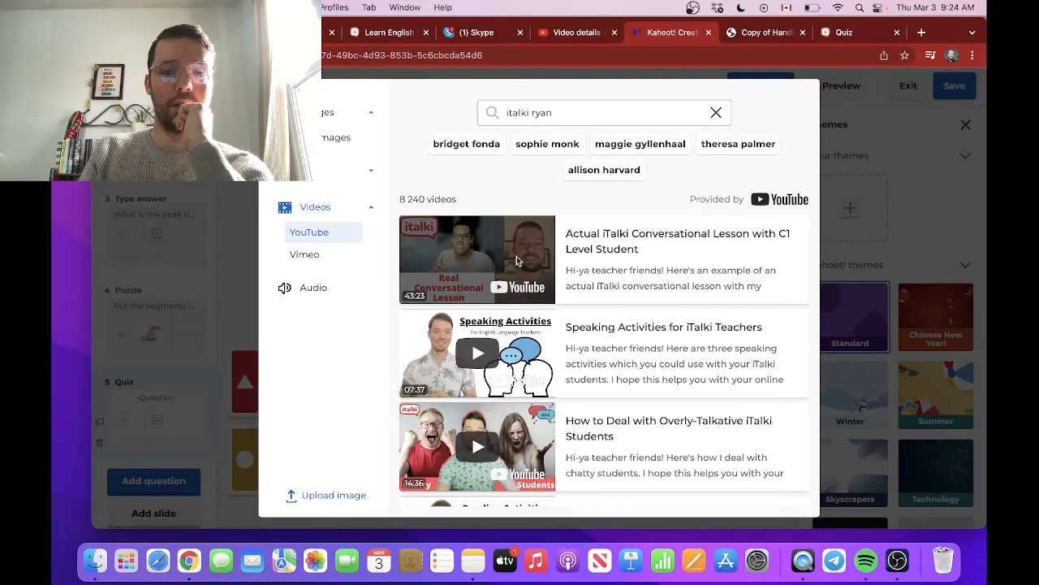
left_click(613, 254)
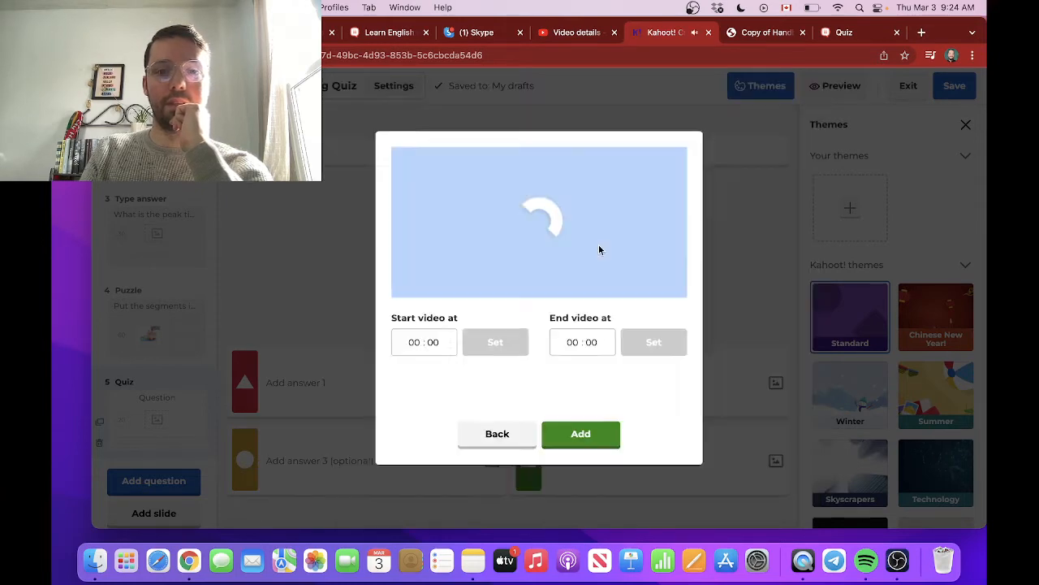
left_click(437, 341)
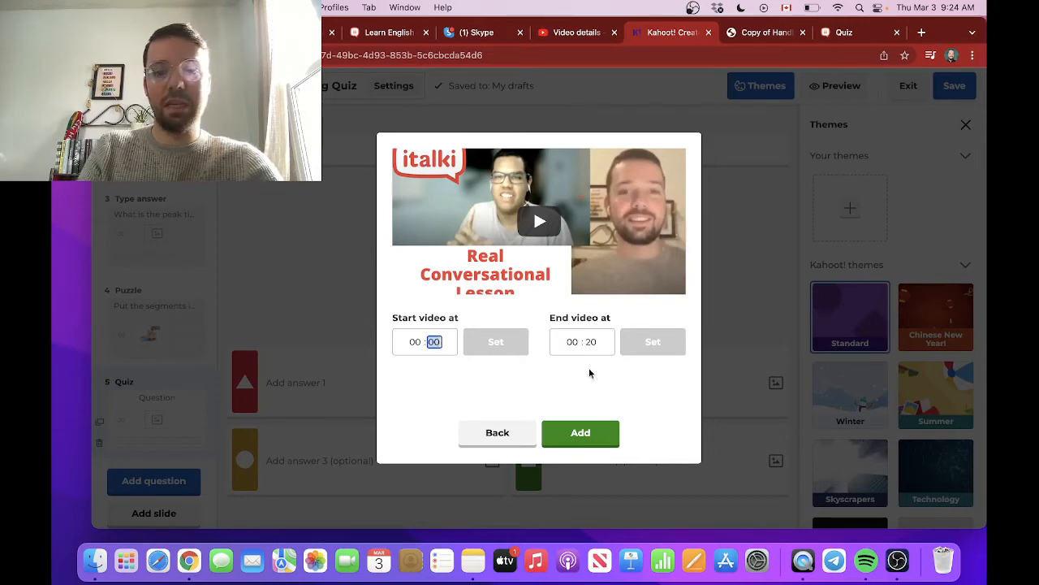
left_click(588, 423)
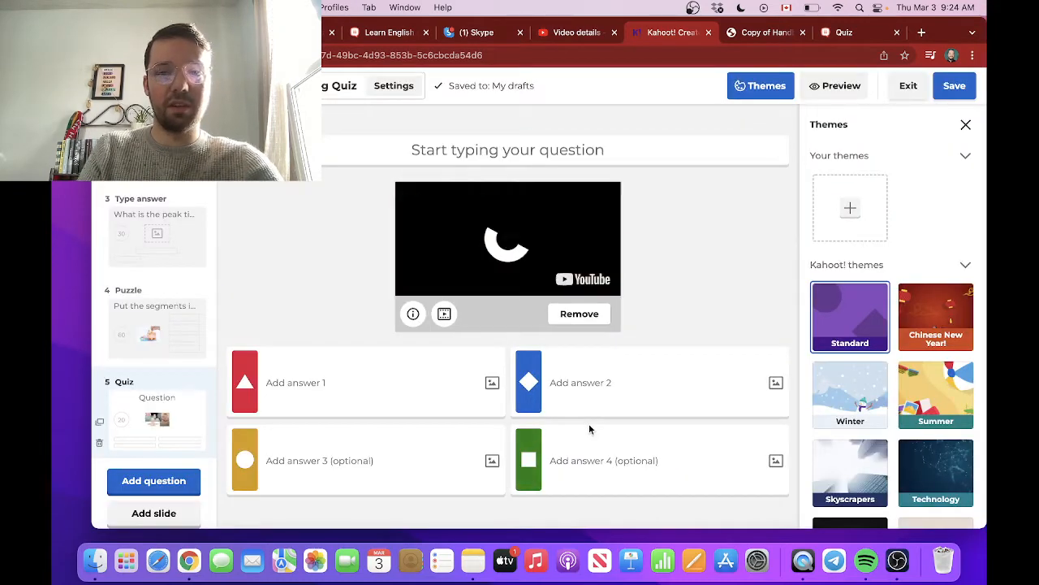
Enter "What level is the student in this video?" as the quiz question's text
left_click(500, 143)
type("What lev")
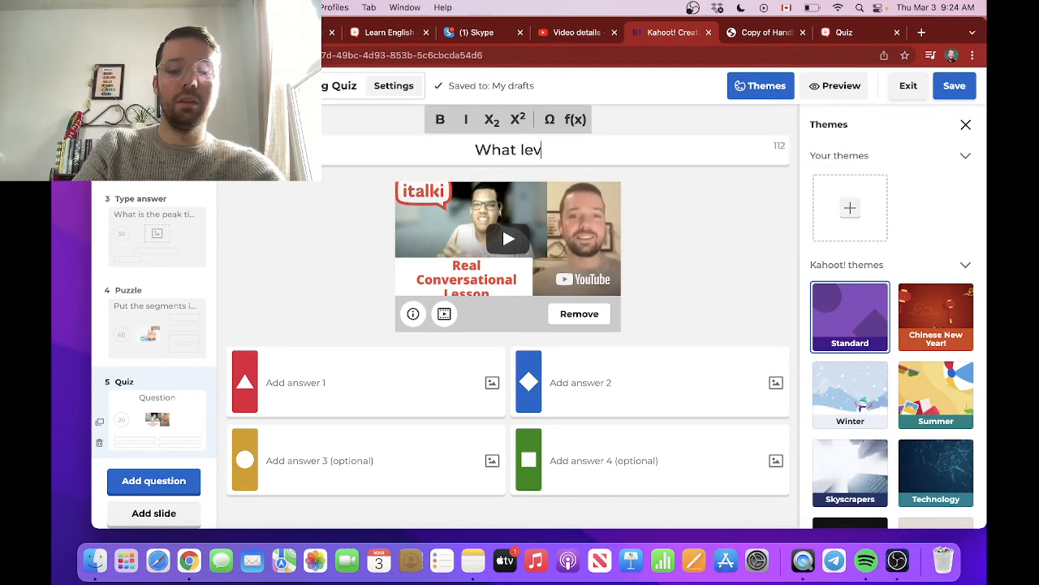
type("el is the stude")
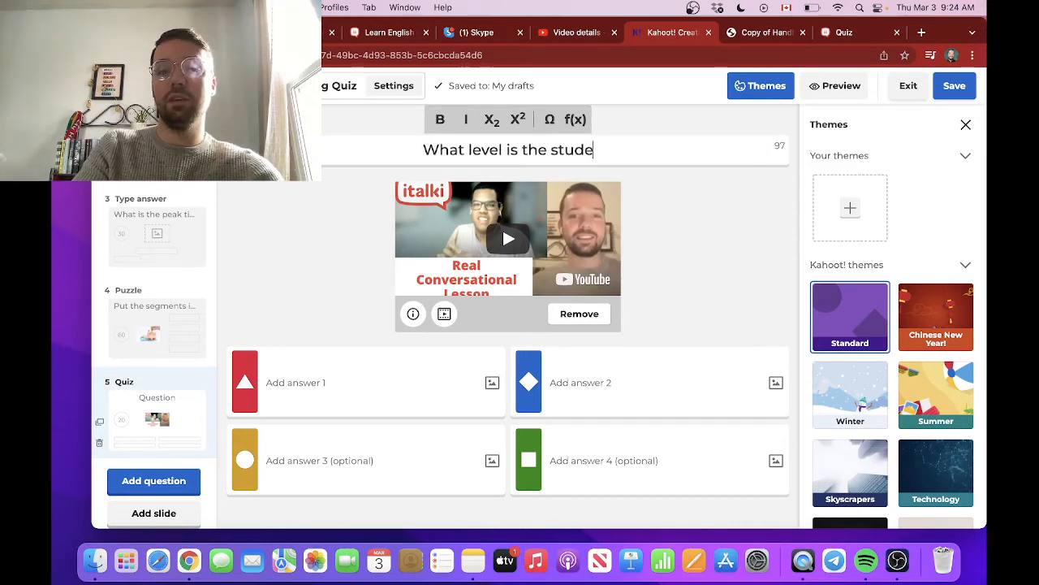
type("nt in this v")
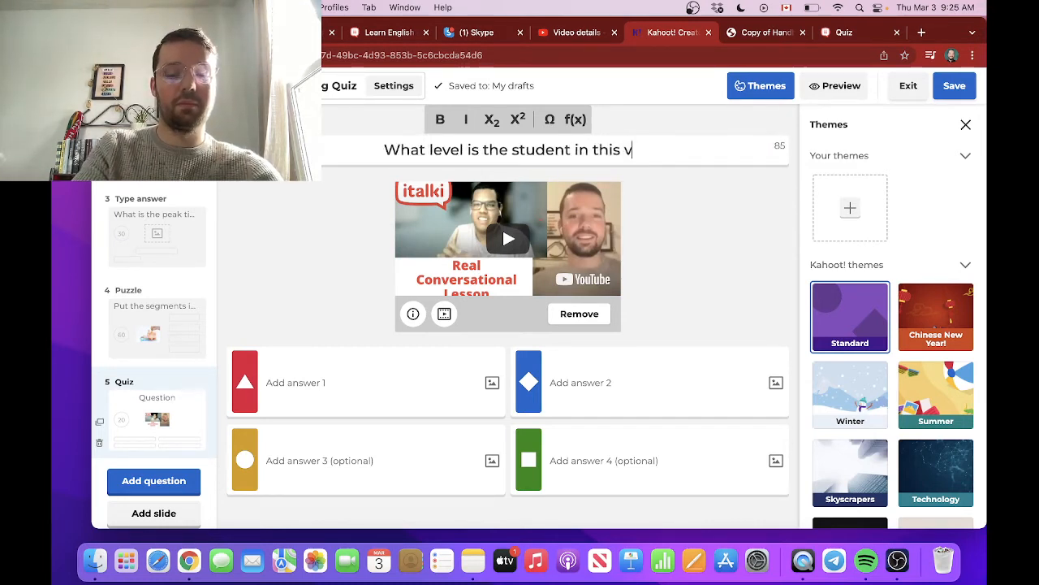
type("ideo?")
Enter B1, B2, C1 and C2 as the four answers in order and mark C1 as correct
left_click(338, 372)
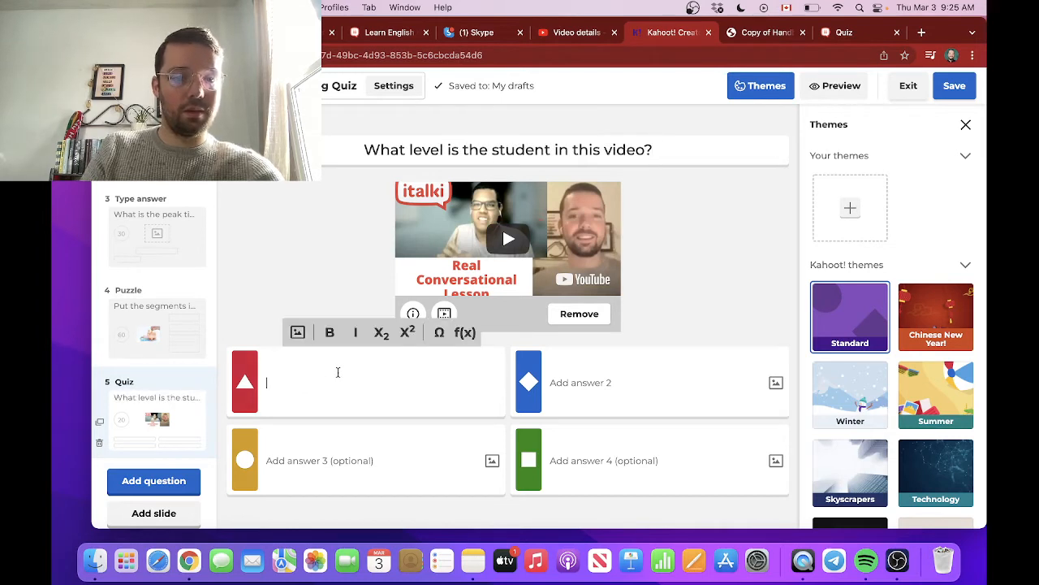
type("B1")
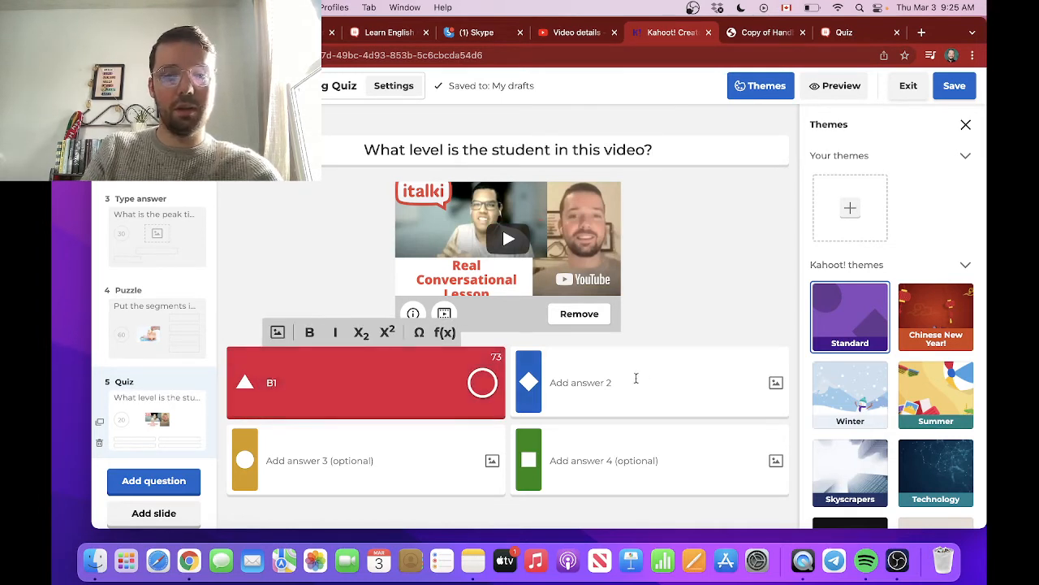
left_click(636, 379)
type("B2")
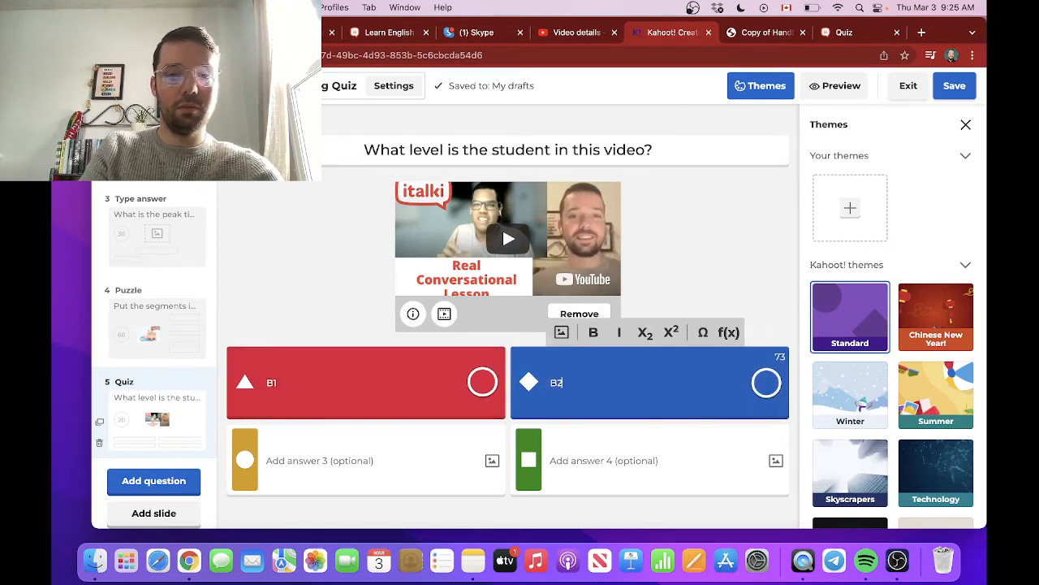
left_click(378, 459)
type("C")
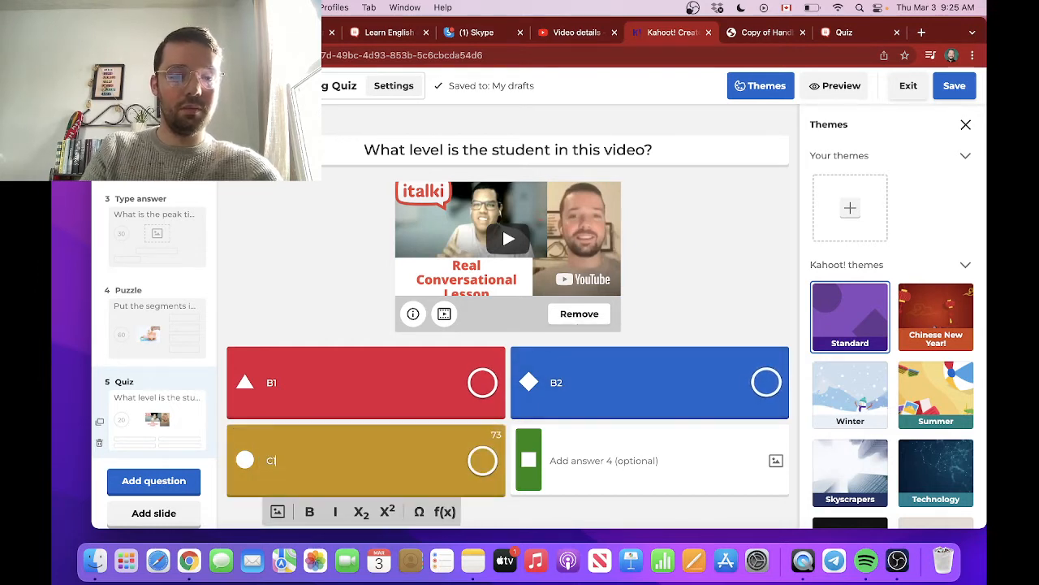
type("1")
left_click(634, 463)
type("C2")
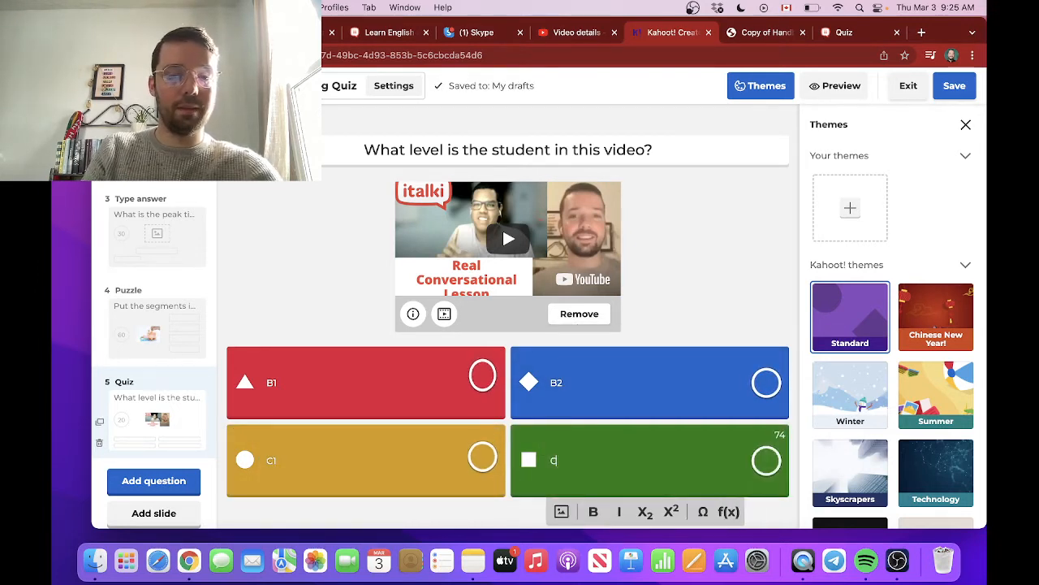
left_click(471, 466)
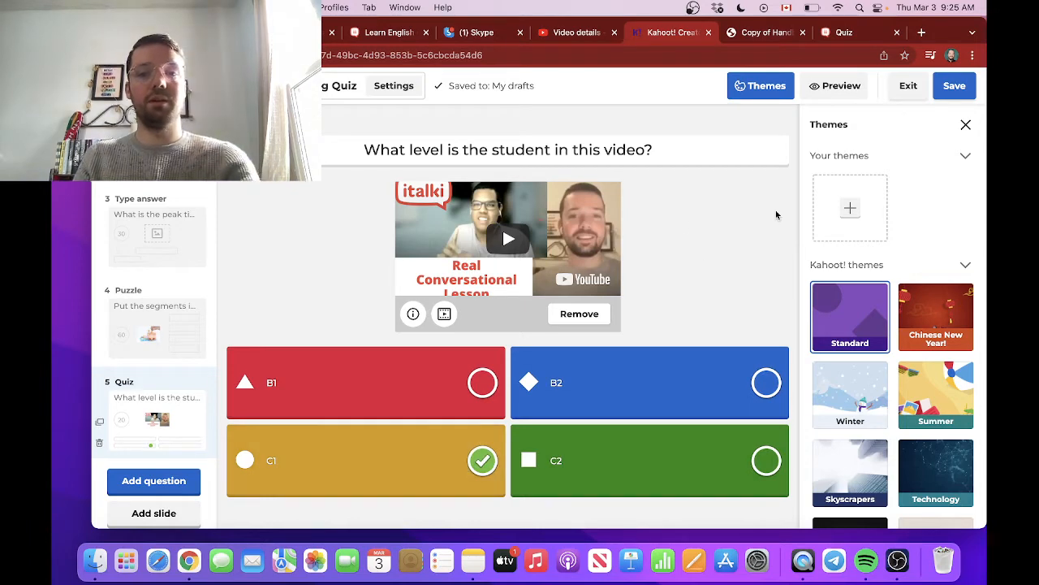
scroll(180, 267, "up", 3)
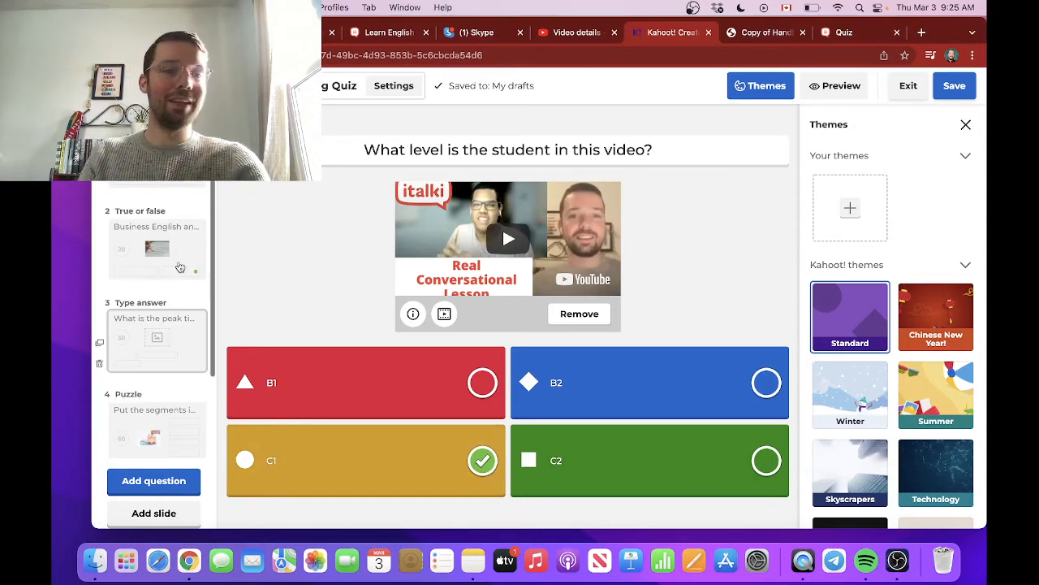
Add a Quiz + Audio question after the student-level video question
left_click(751, 31)
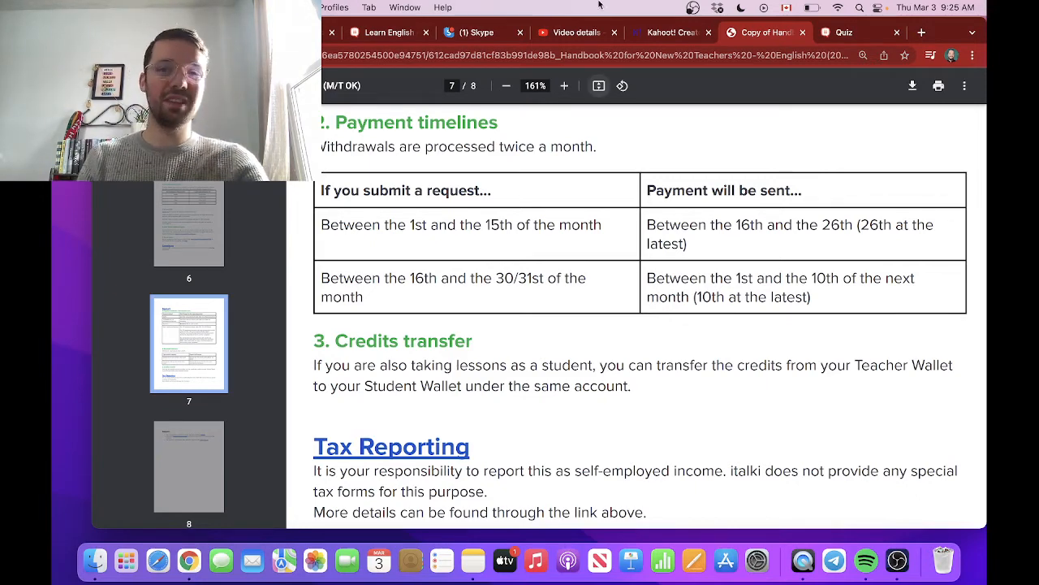
left_click(666, 33)
scroll(141, 425, "down", 2)
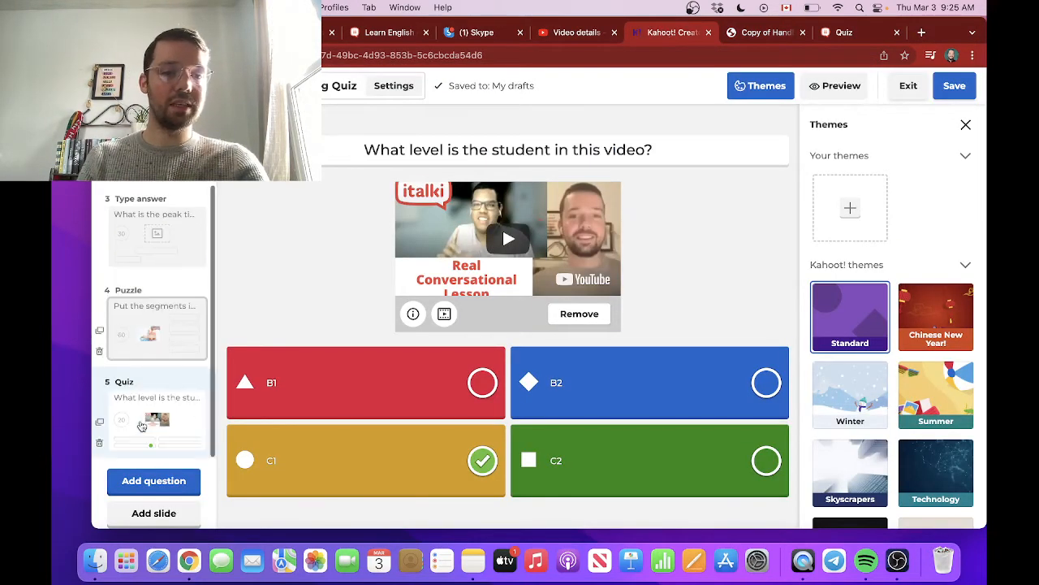
left_click(146, 484)
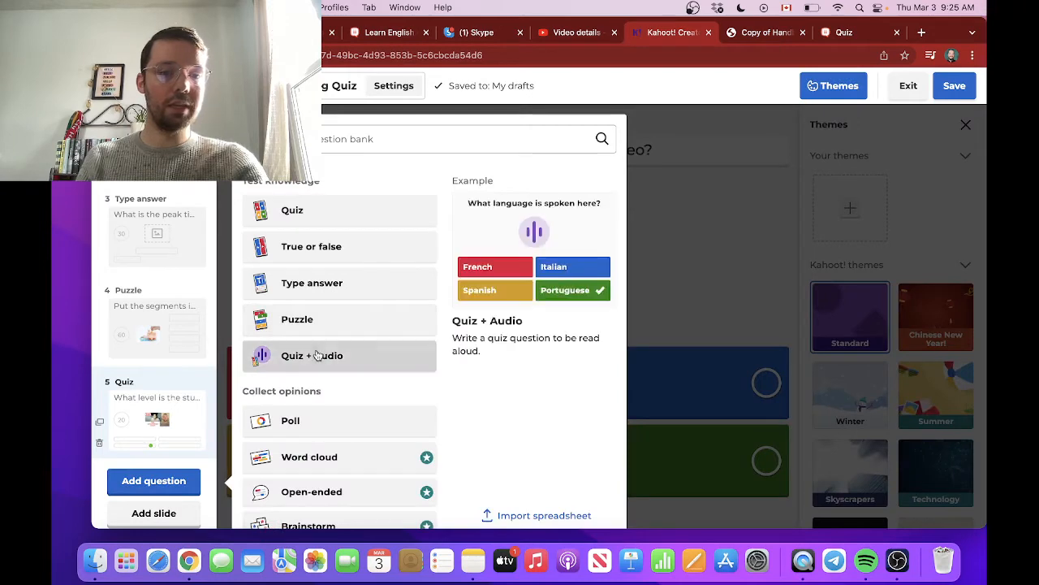
left_click(317, 356)
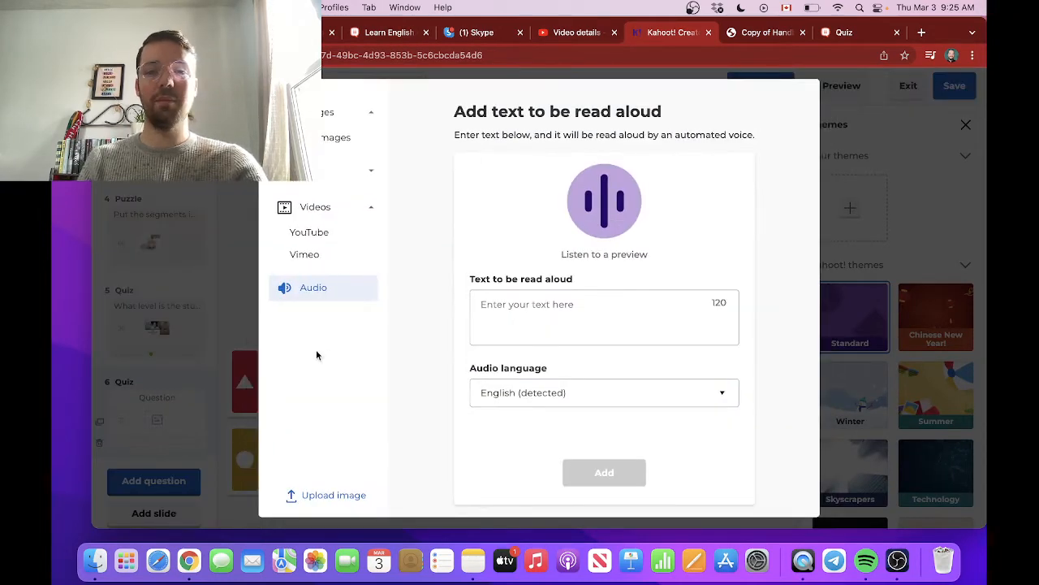
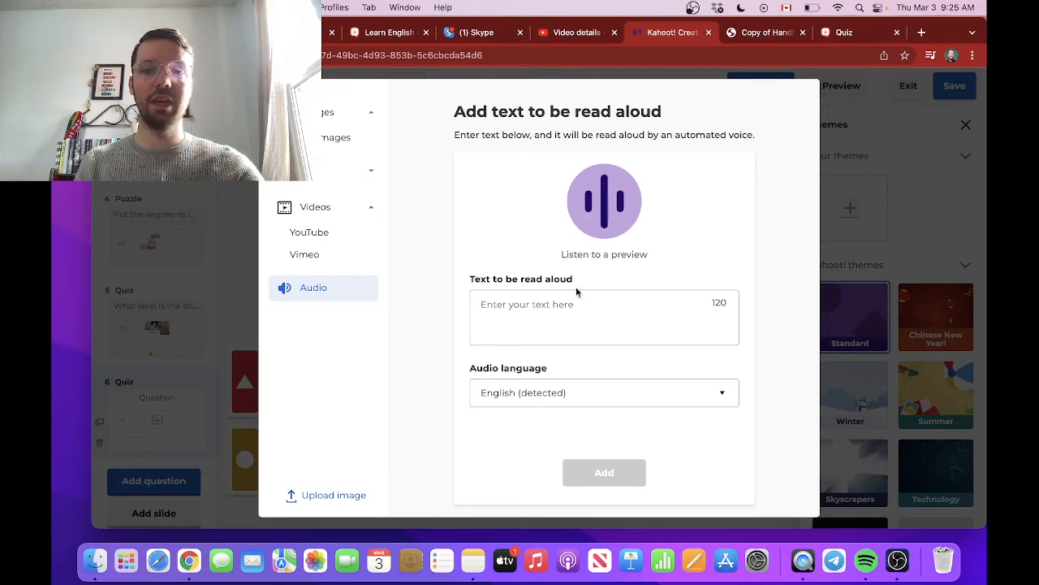
Add read-aloud audio to the question asking how many classes the teacher has taught on iTalki, listening to its preview first
left_click(543, 312)
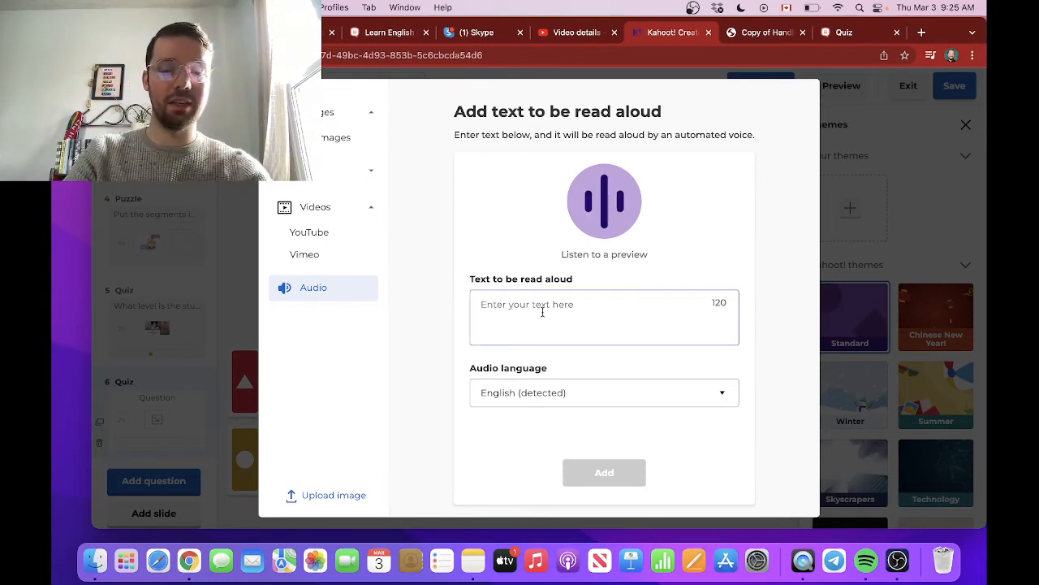
type("How ")
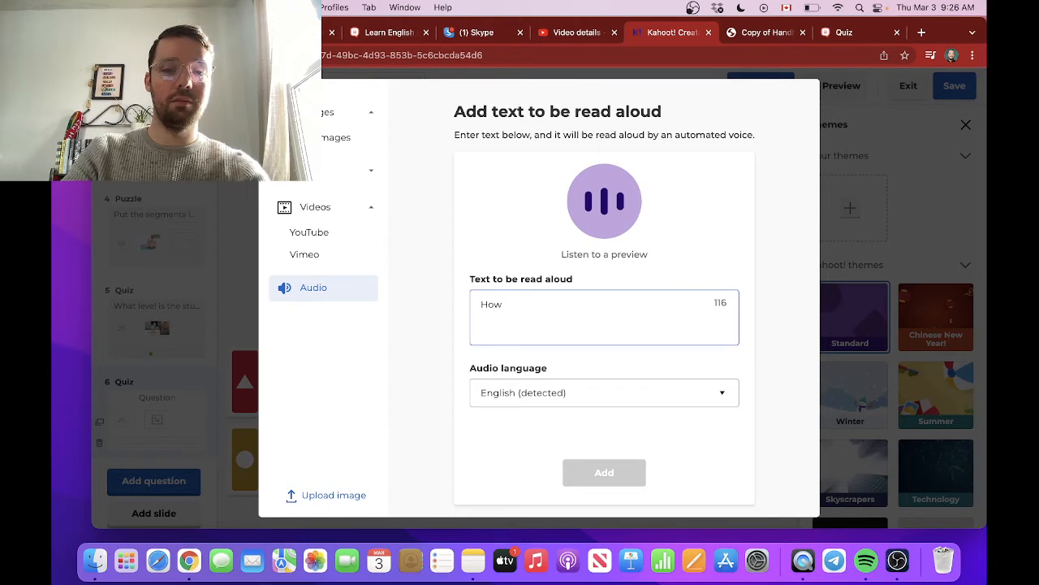
type("many classes ")
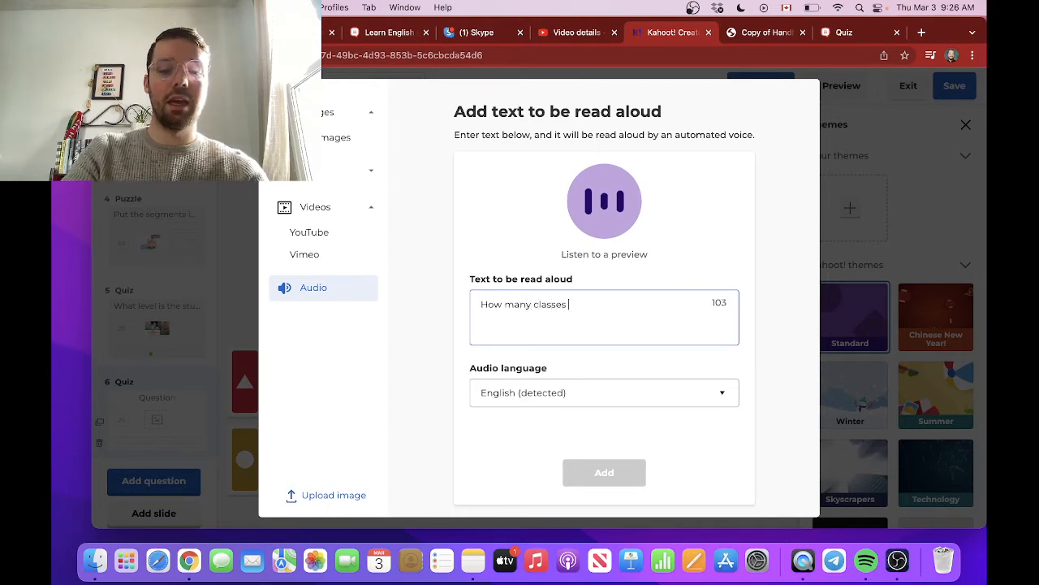
type("has Ryan ")
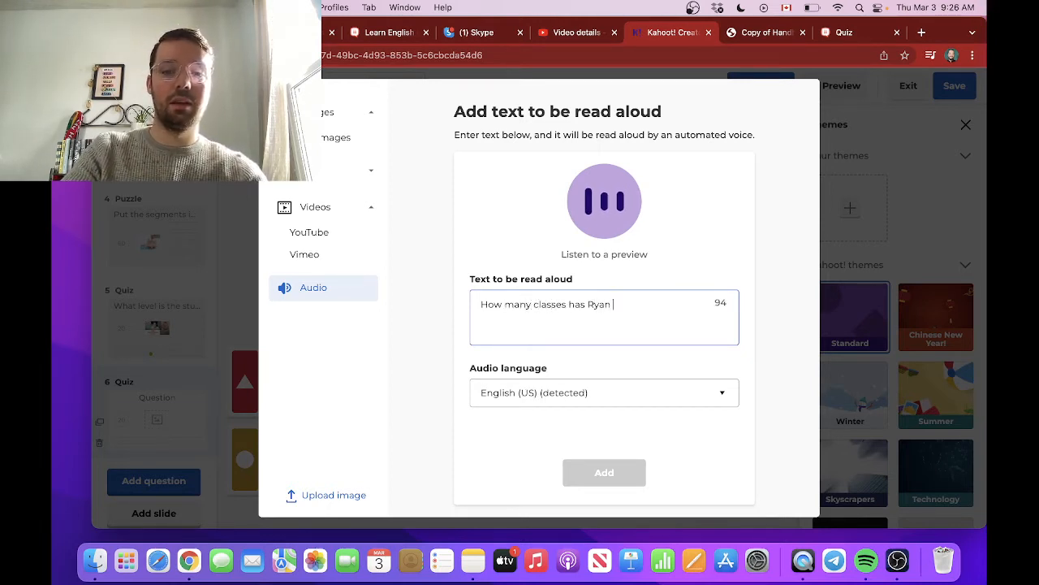
type("taught on ")
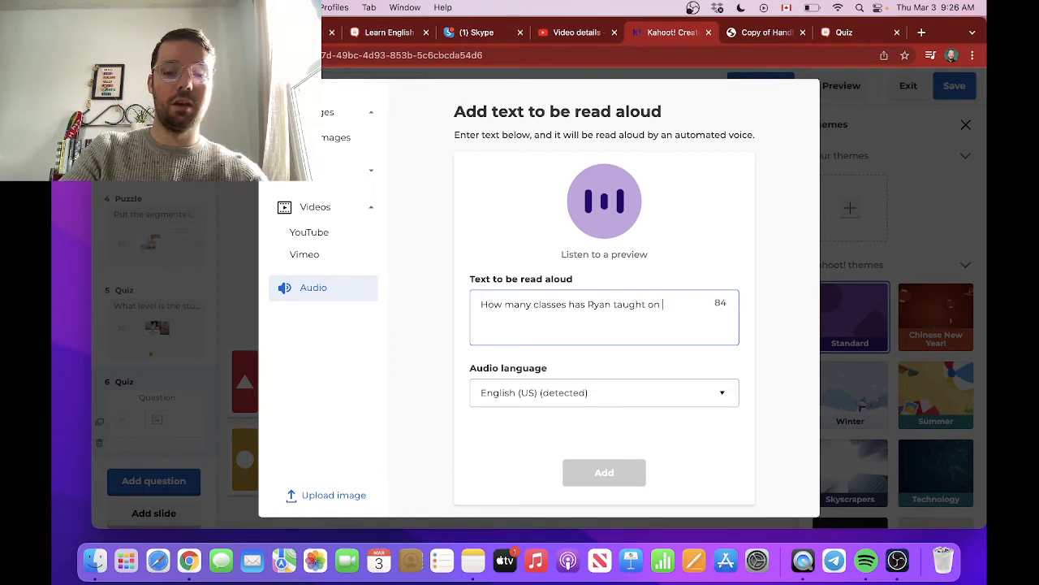
type("iTalk?")
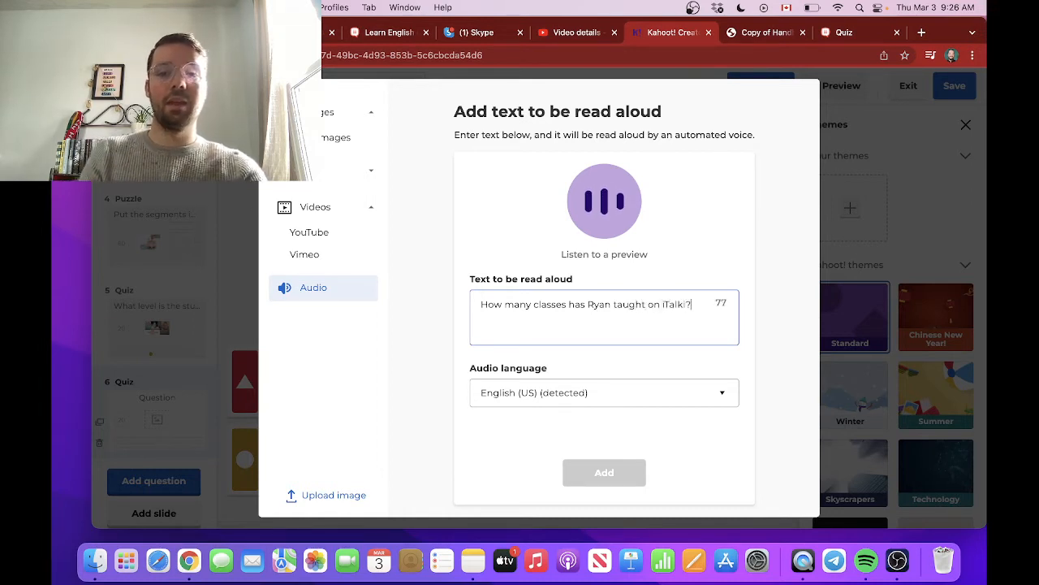
left_click(604, 203)
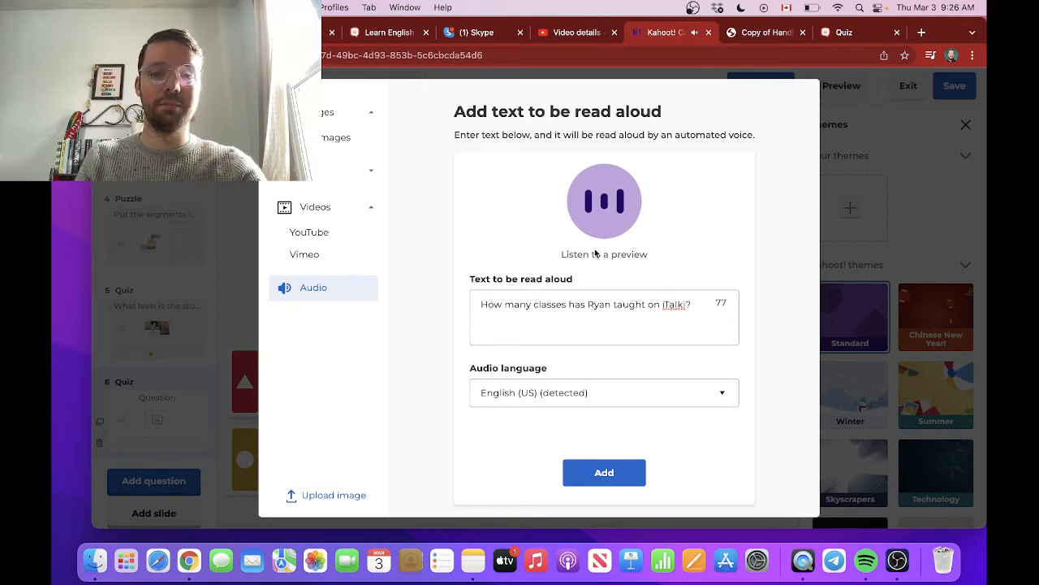
left_click(611, 479)
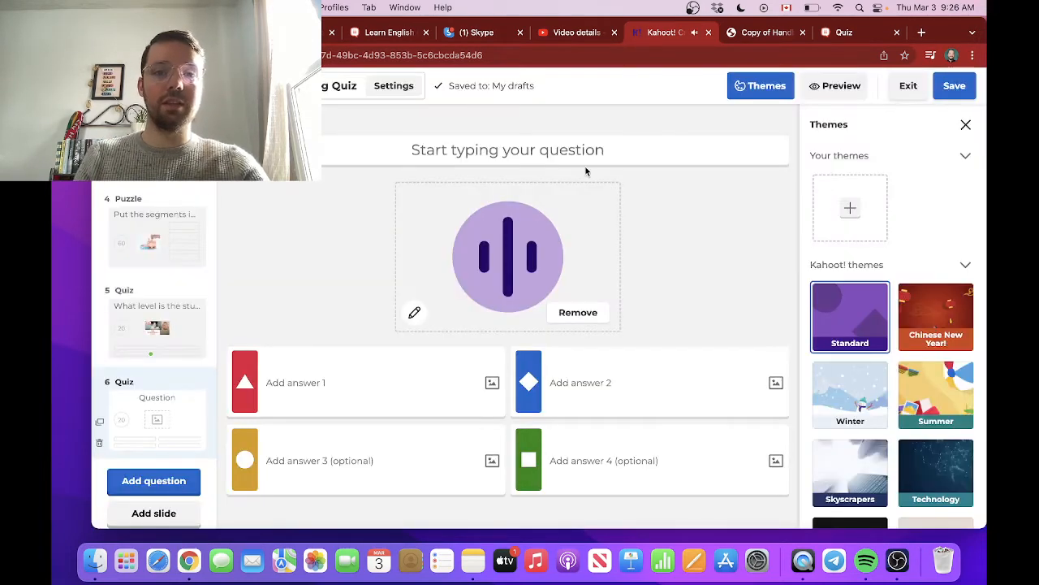
Enter "Listen and respond." as the audio question's text
left_click(523, 149)
type("L")
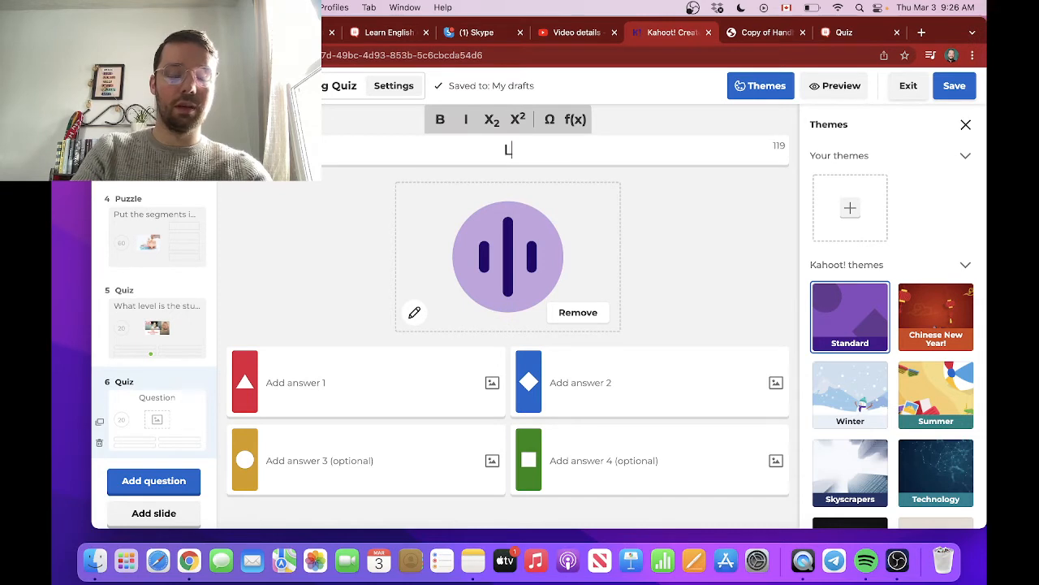
type("isten and respond.")
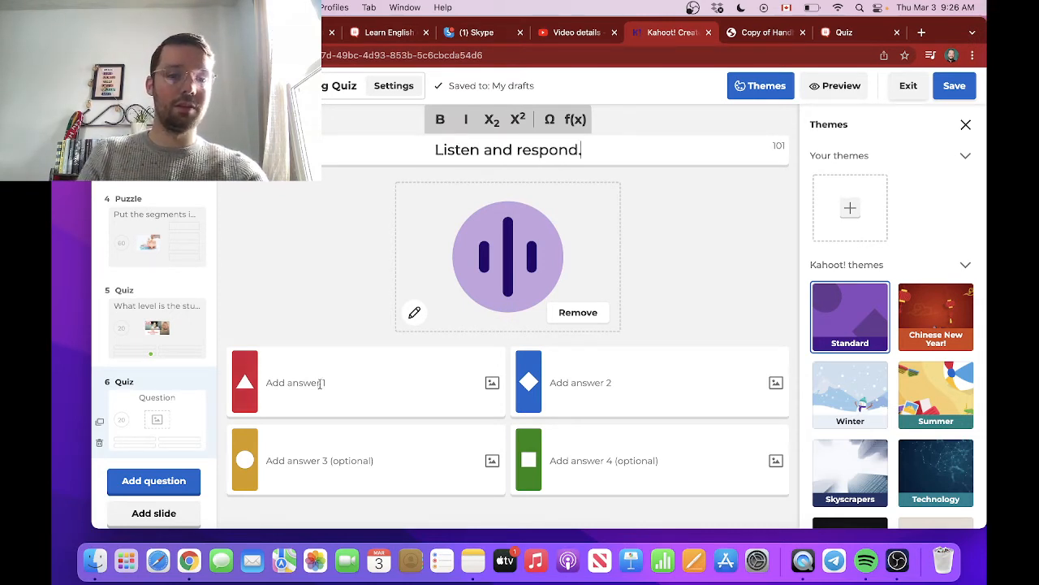
Enter 3000, 2000, 4000 and 3300 as the four answers in order and mark 3300 as correct
key("Tab")
type("3000")
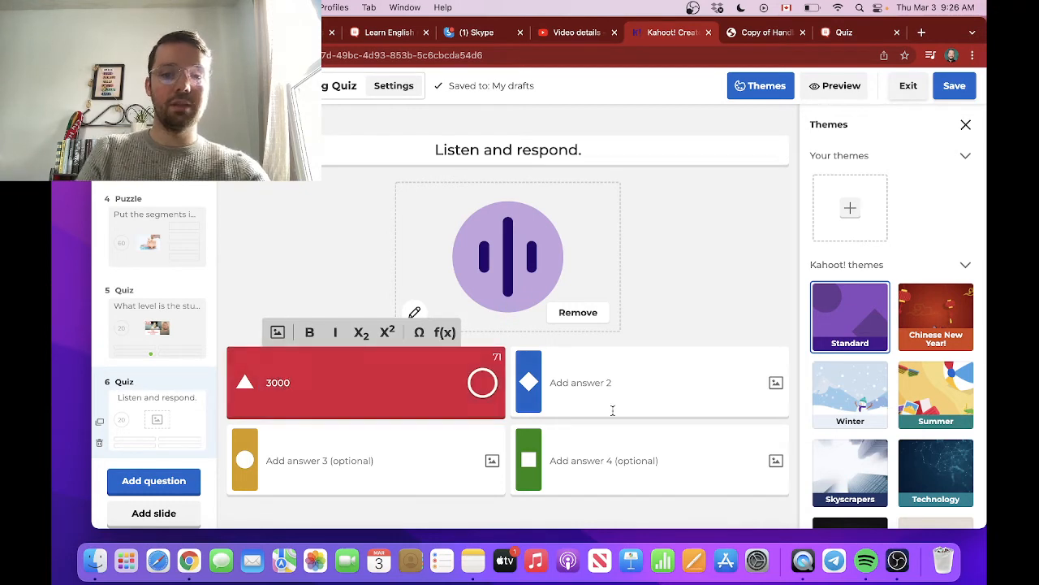
left_click(605, 394)
type("000")
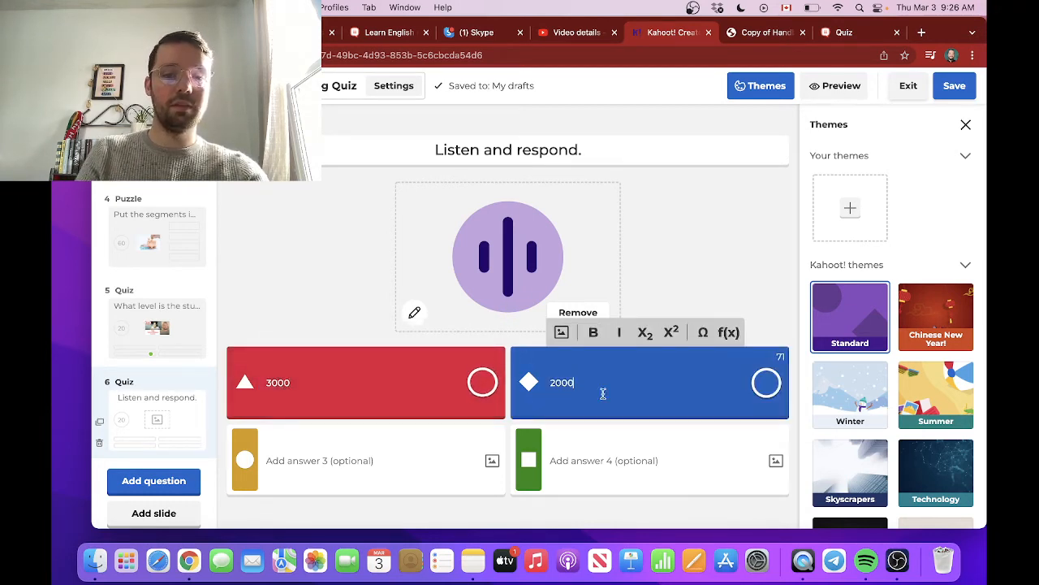
left_click(344, 460)
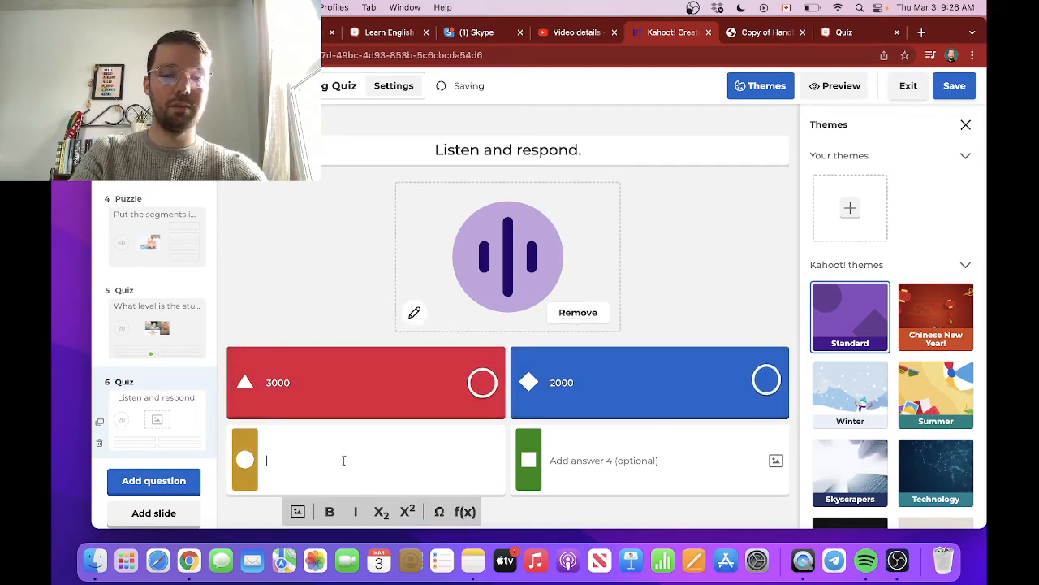
type("4000")
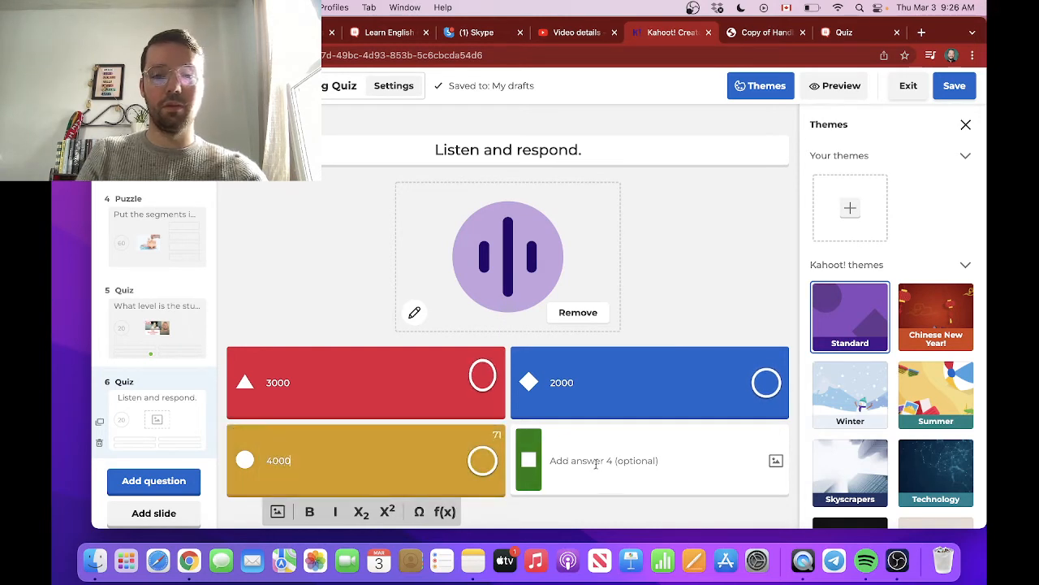
left_click(596, 460)
type("32")
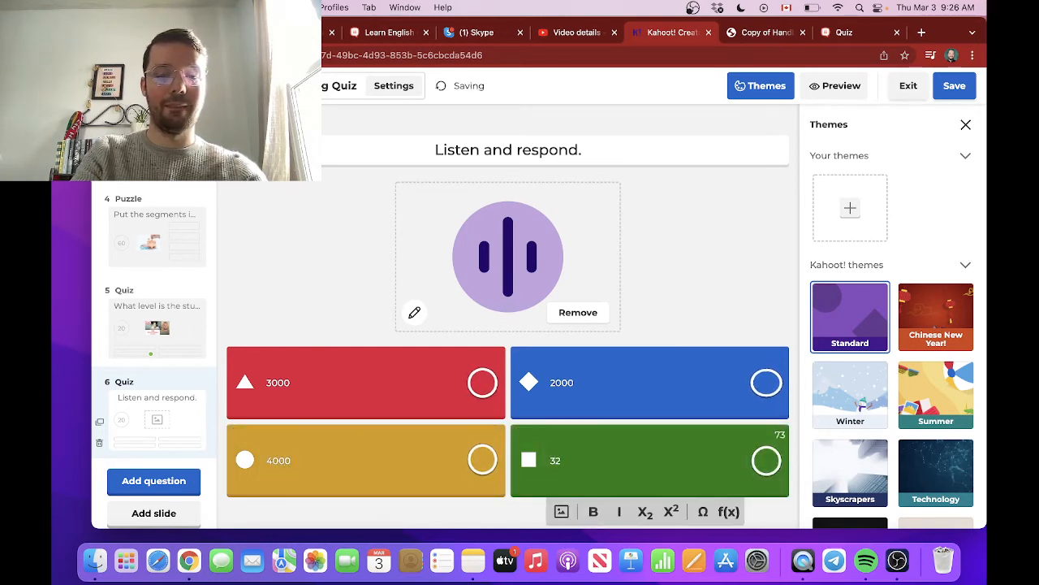
type("50")
left_click(767, 460)
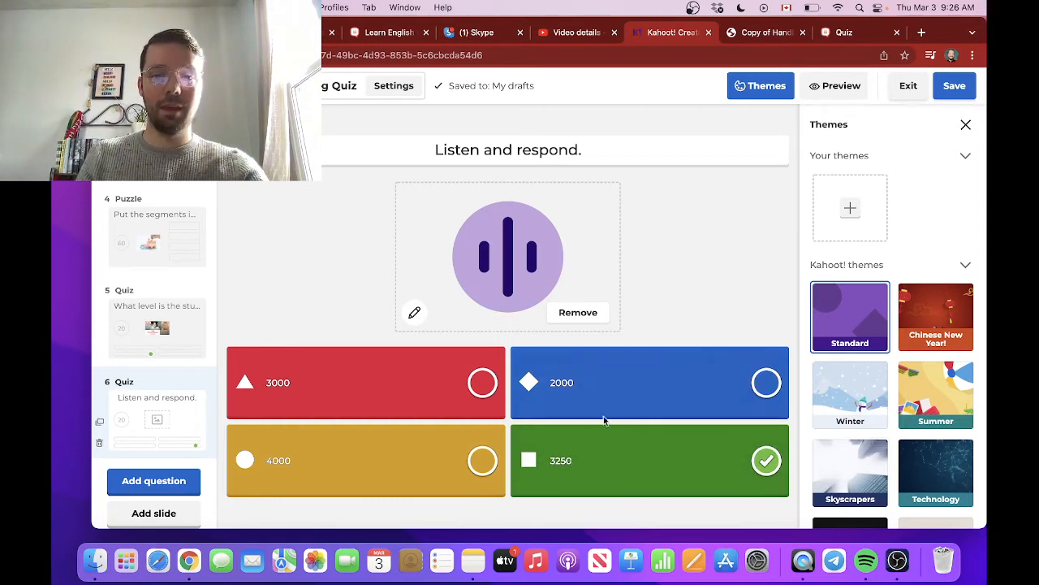
left_click(569, 459)
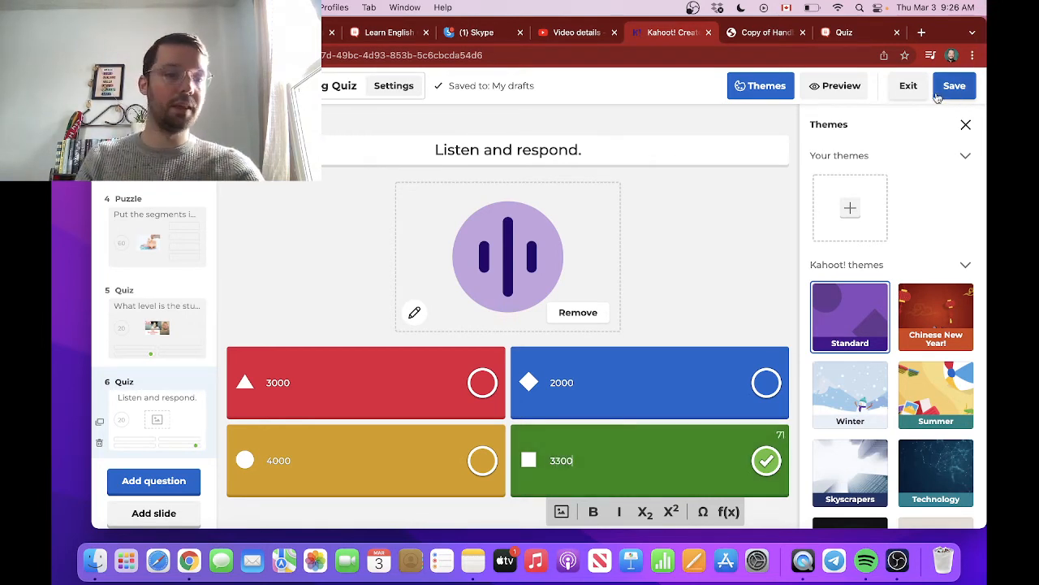
Save the finished quiz and launch a test of it in Classic mode
scroll(166, 328, "up", 5)
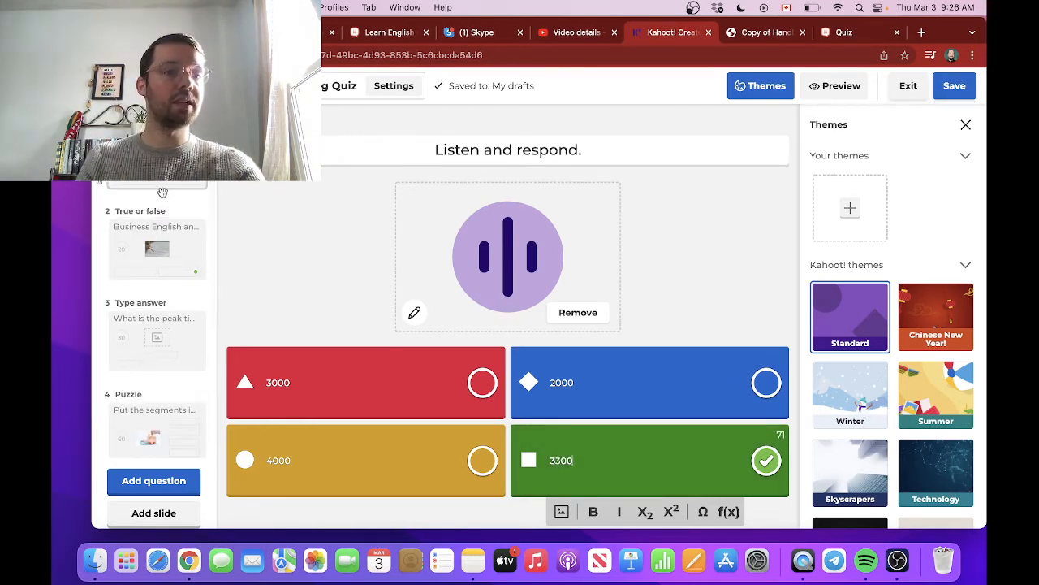
scroll(162, 192, "down", 5)
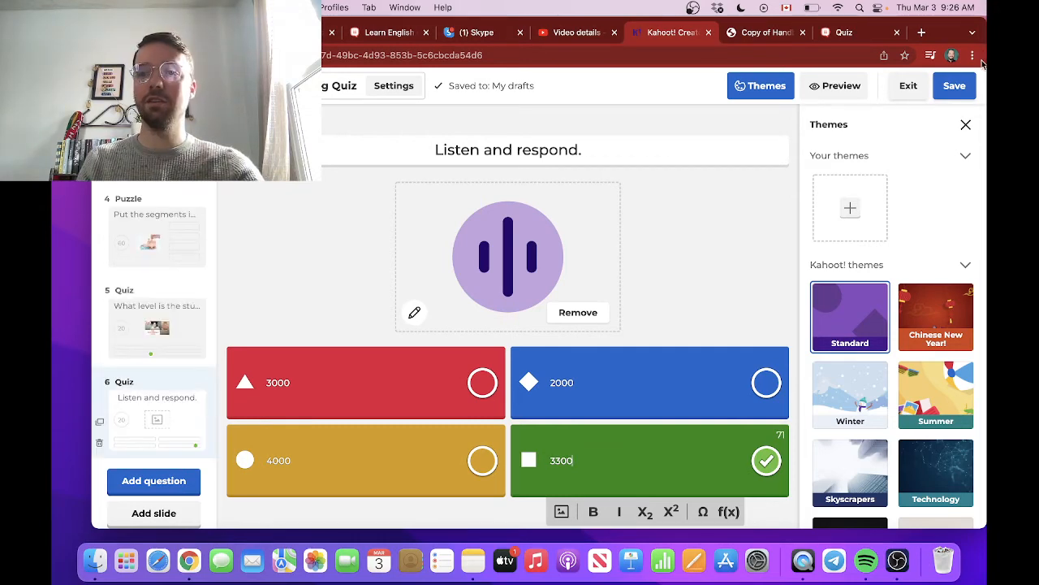
left_click(952, 91)
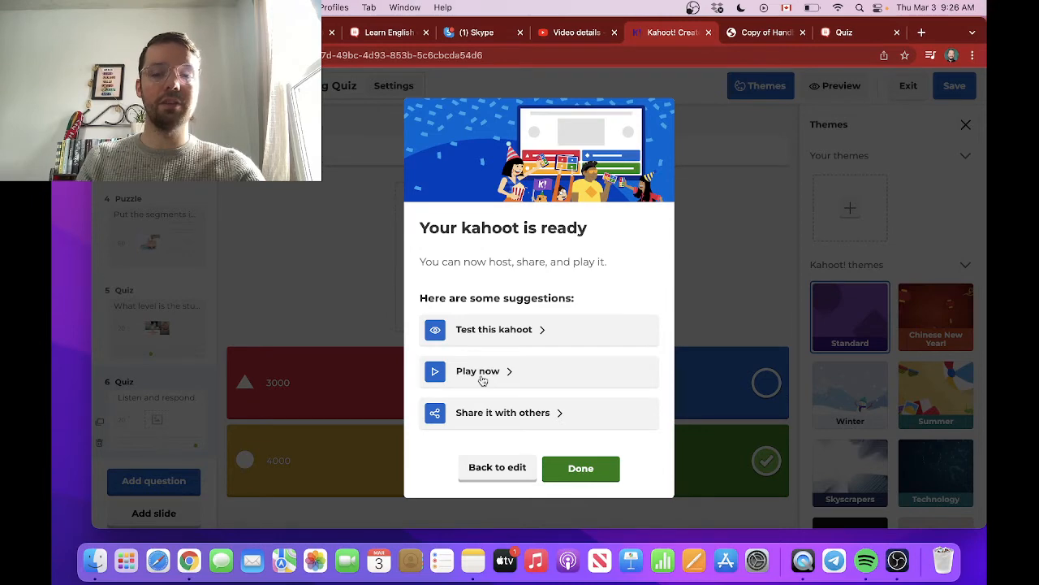
left_click(485, 331)
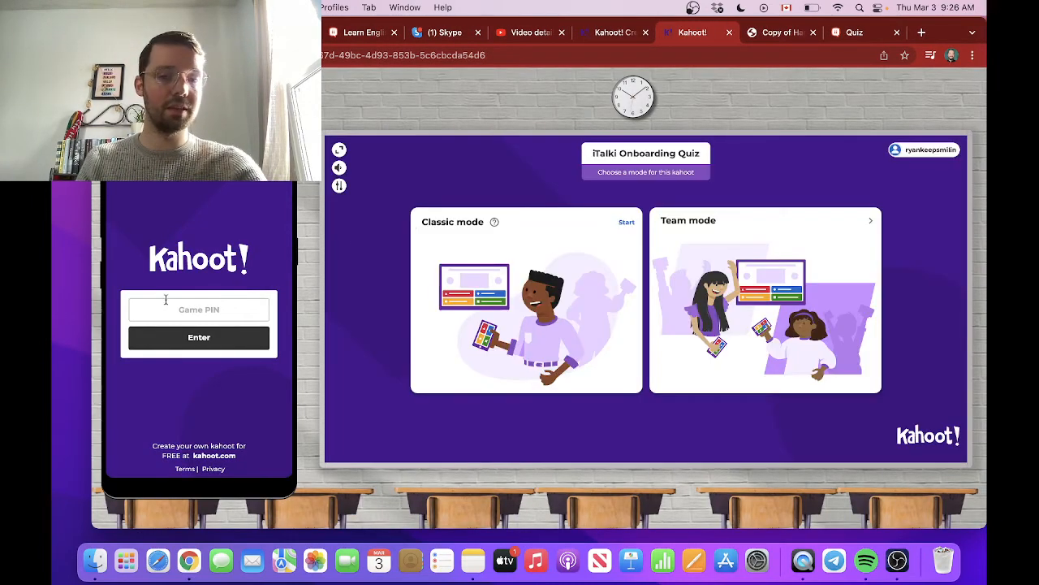
left_click(585, 260)
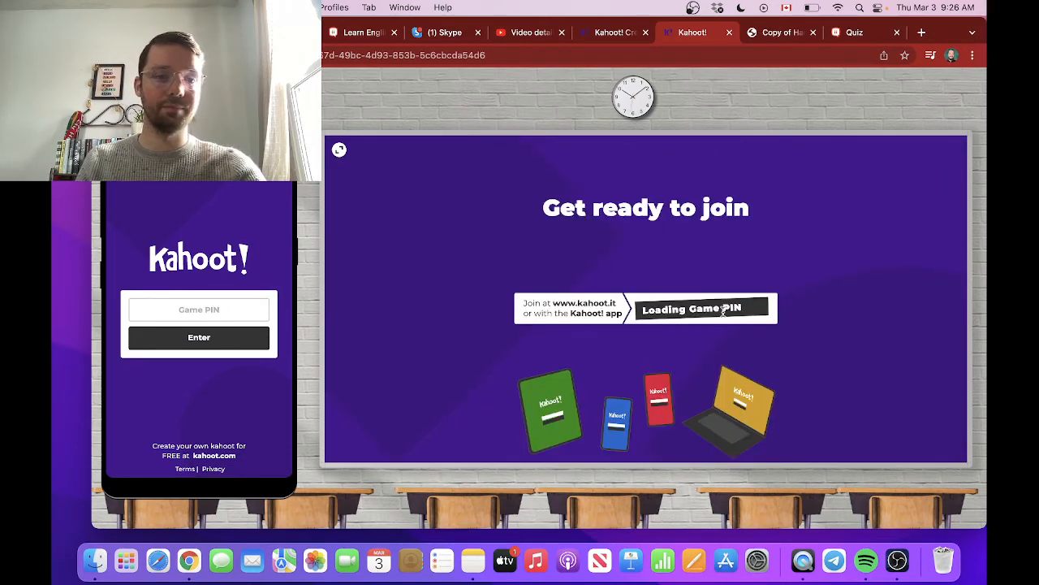
Join the test game on the simulated phone by entering the game PIN and a player nickname
left_click(208, 317)
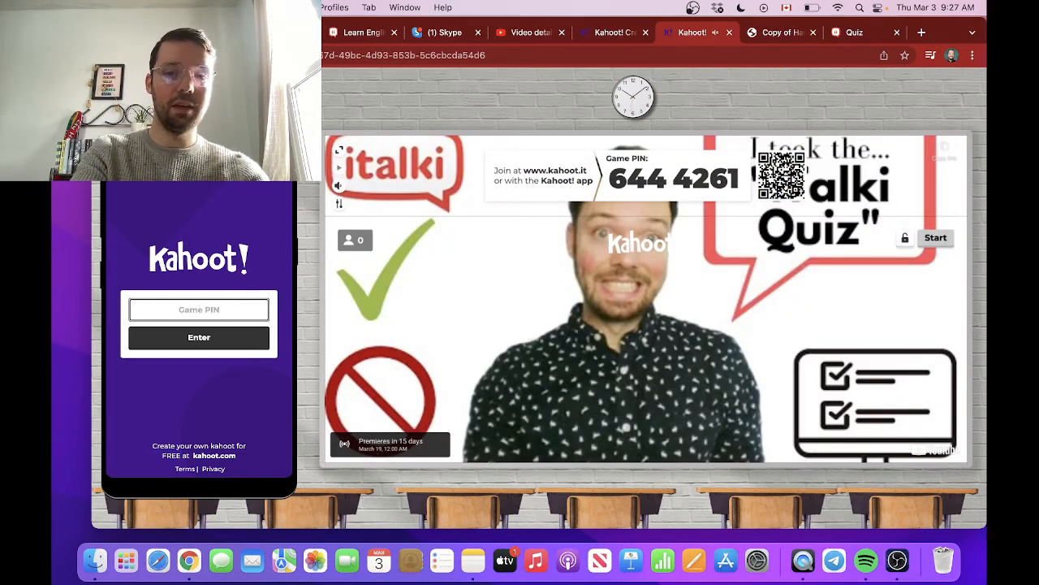
type("6444")
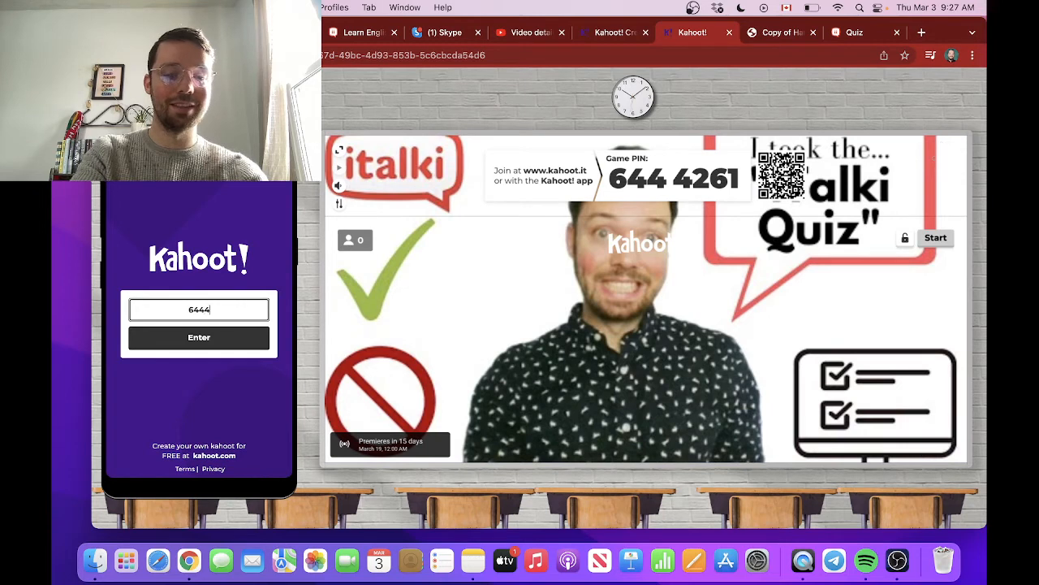
type("261")
key("Return")
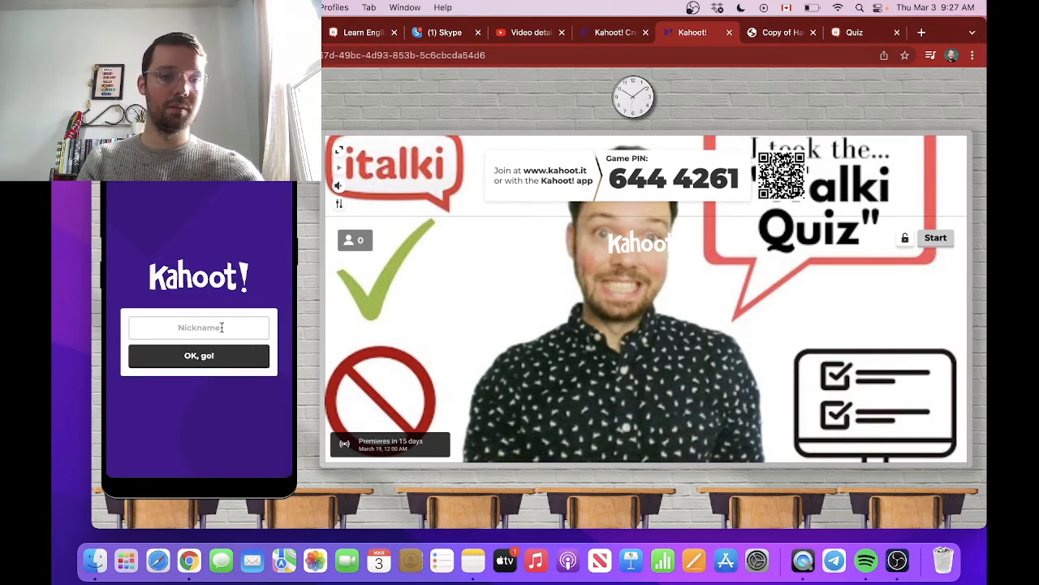
type("Ry")
key("Return")
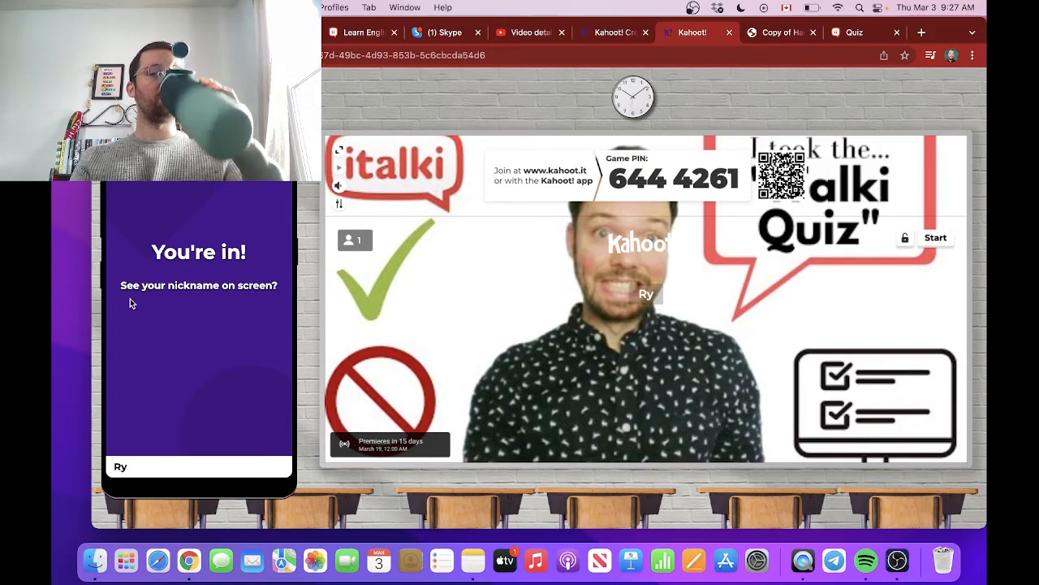
Start the game, answer the General English price question with $17-$21, and continue past the scoreboard to the second question
left_click(939, 236)
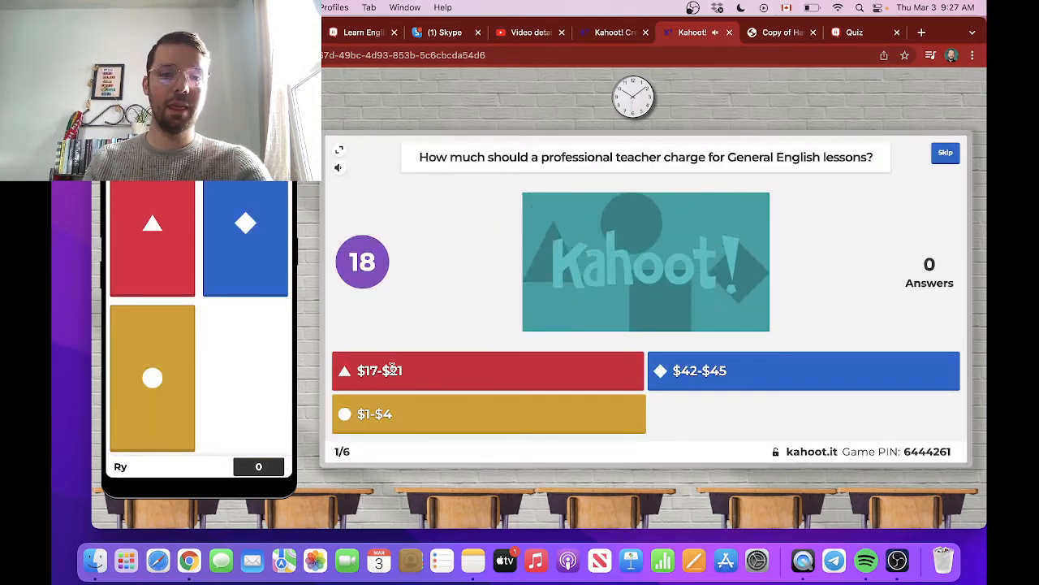
left_click(148, 214)
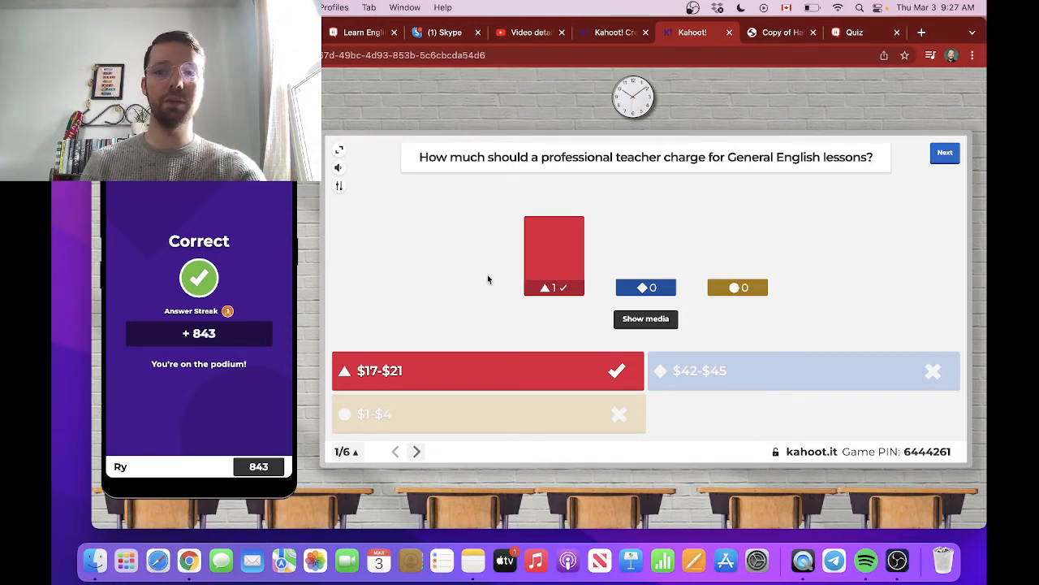
left_click(943, 156)
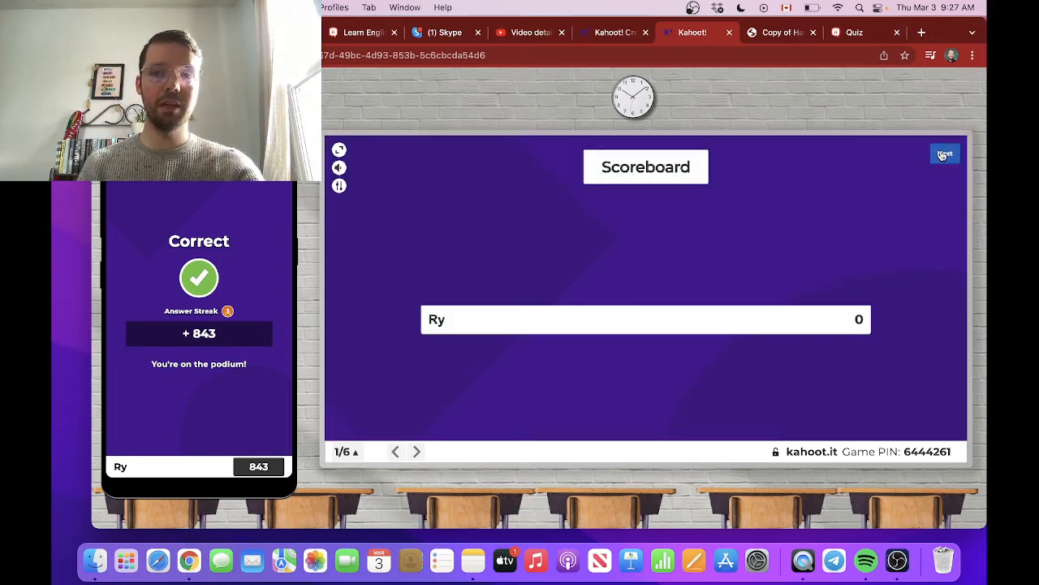
left_click(943, 156)
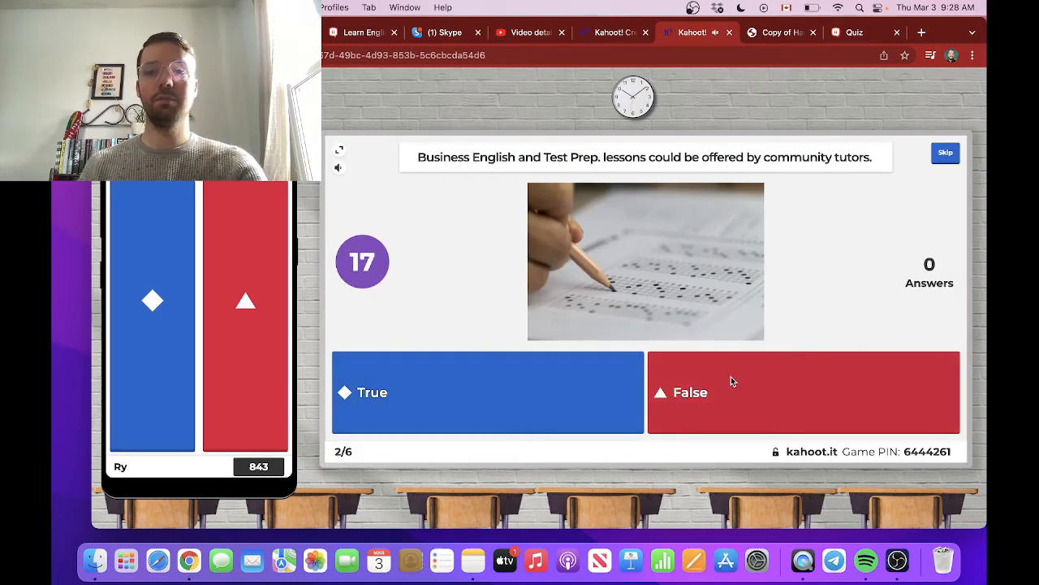
Answer the true-or-false question on community tutors with False, continue to the scoreboard, and close the test game
left_click(244, 373)
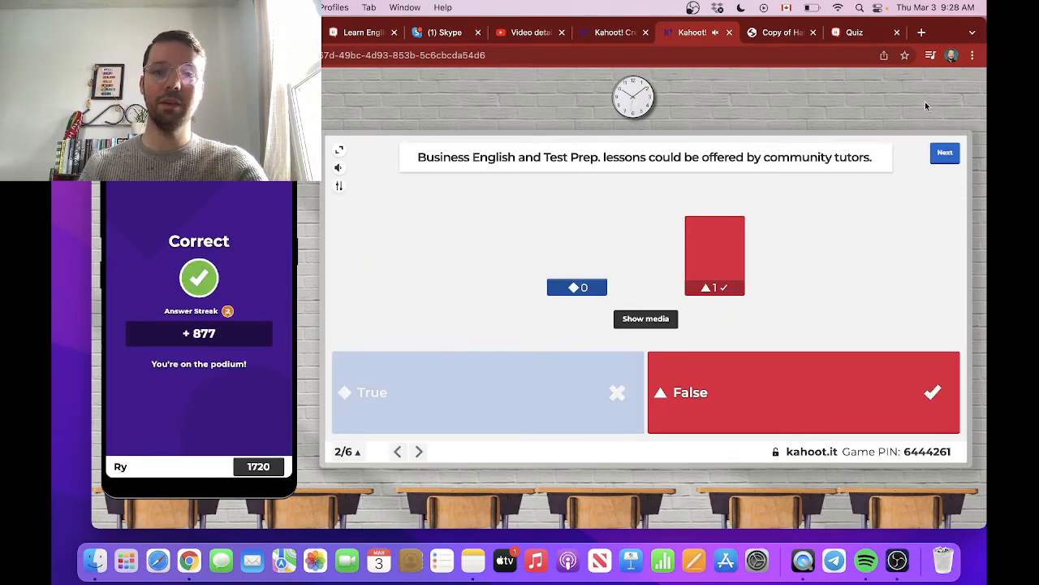
left_click(946, 154)
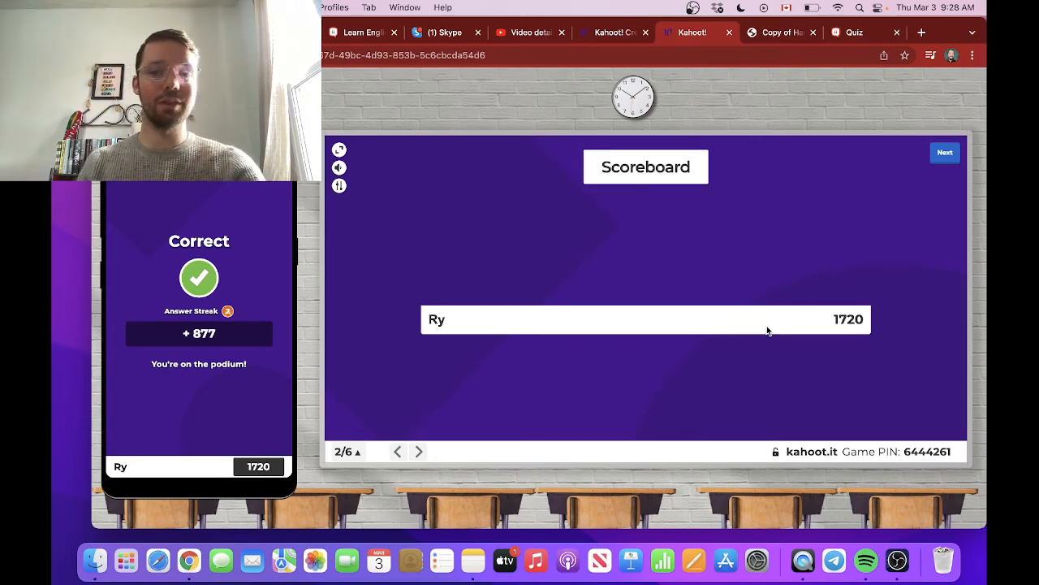
left_click(729, 32)
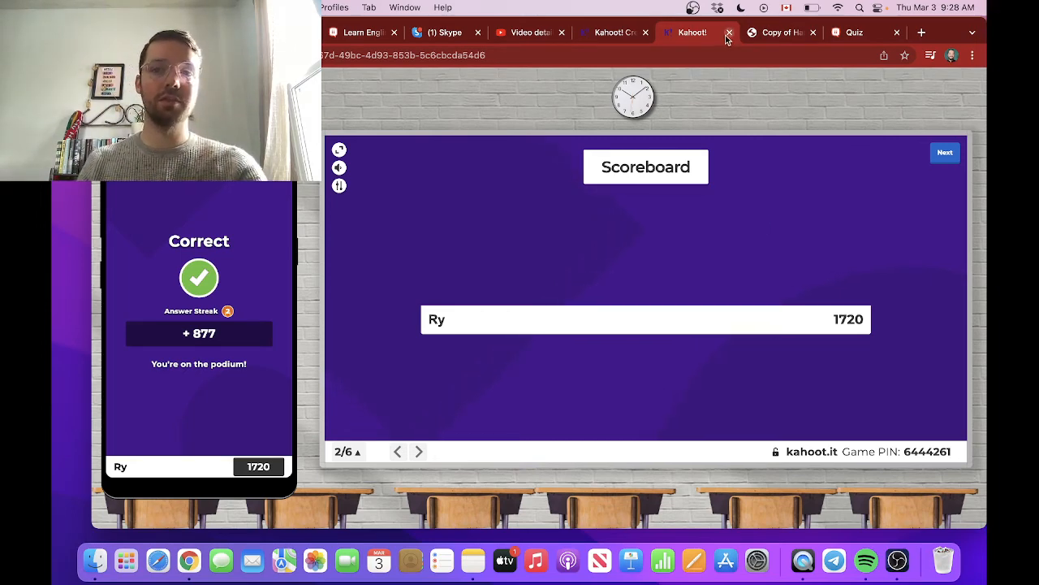
left_click(544, 227)
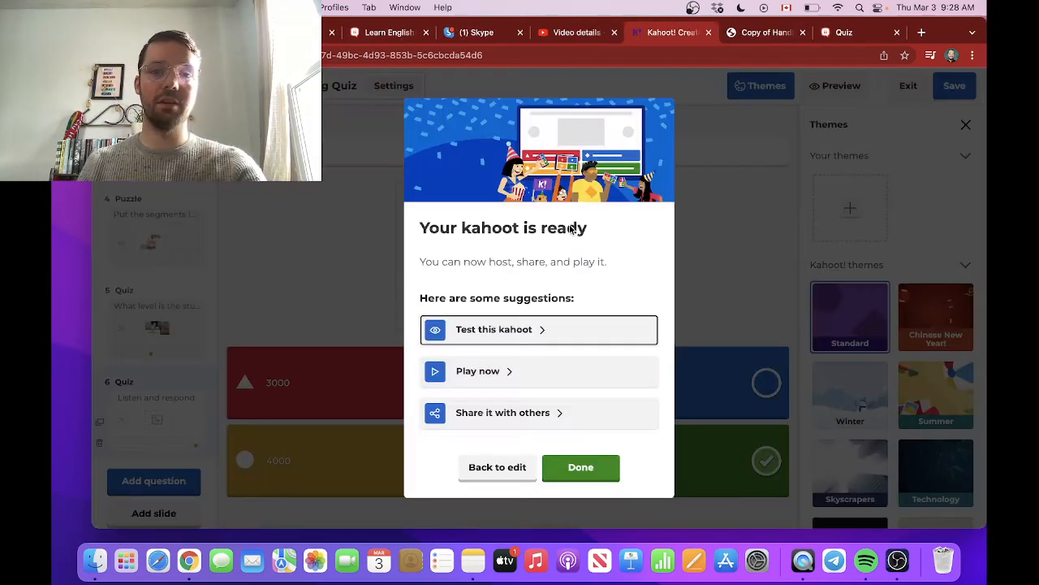
Create an assigned, self-paced version of the finished quiz with no deadline, keeping the question timer on
left_click(505, 372)
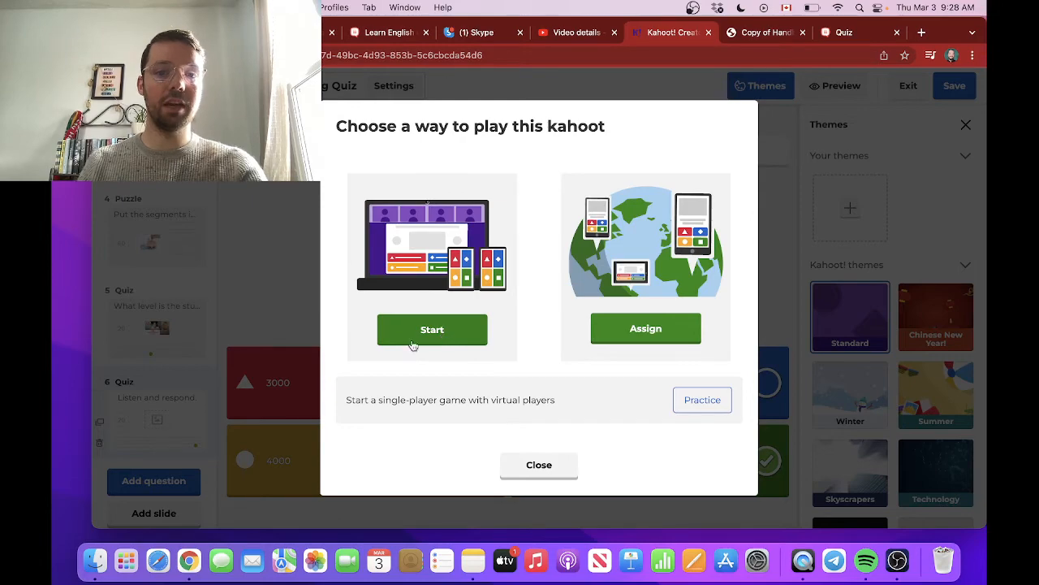
scroll(423, 328, "up", 5)
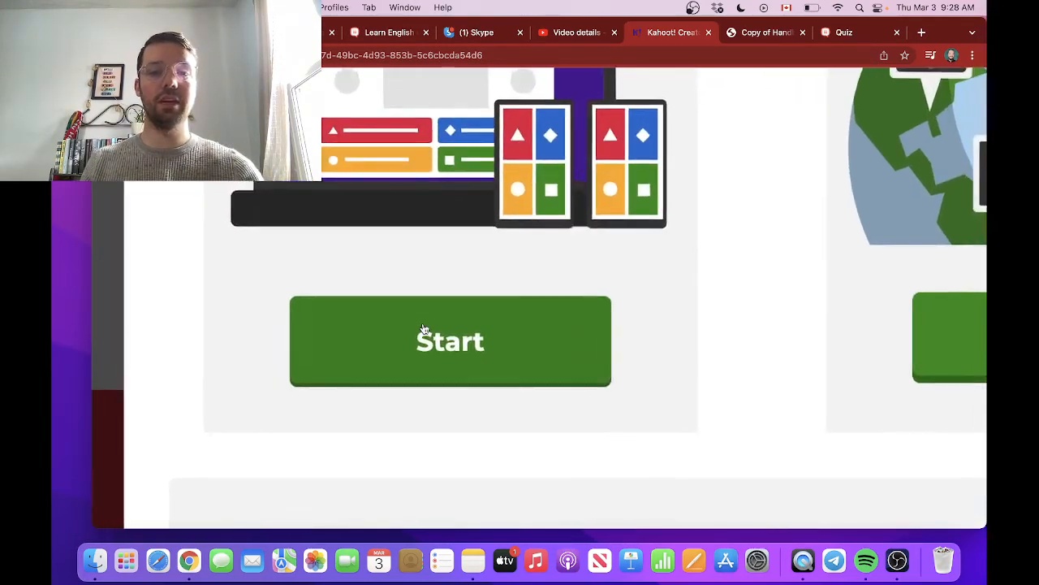
scroll(423, 329, "down", 4)
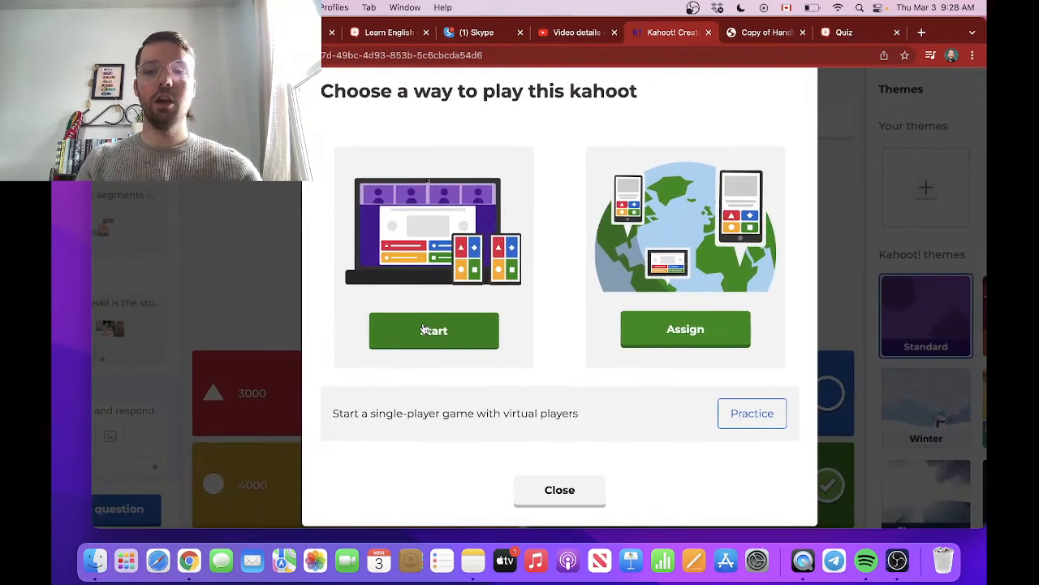
left_click(708, 340)
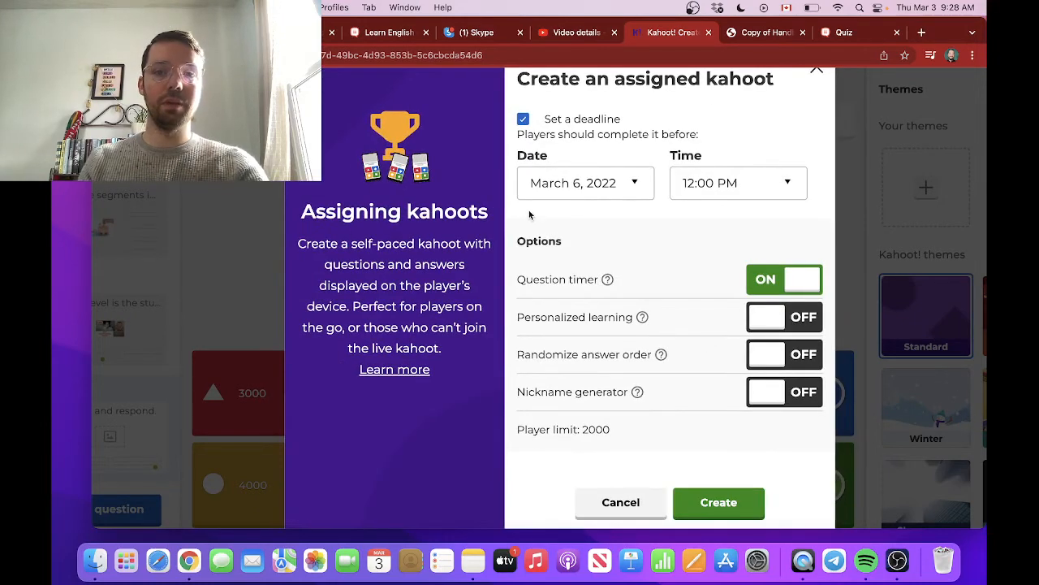
left_click(523, 120)
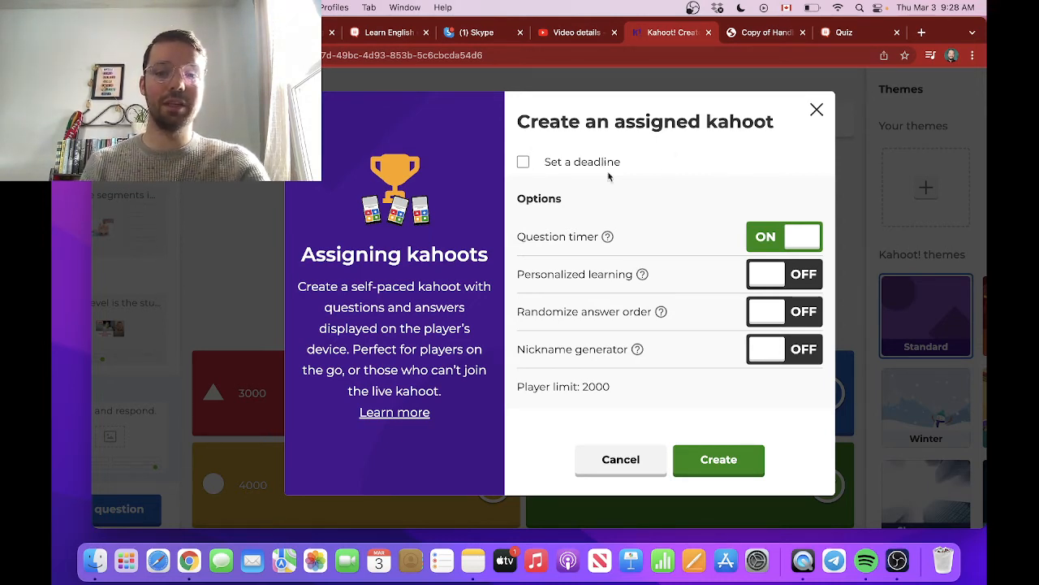
left_click(721, 453)
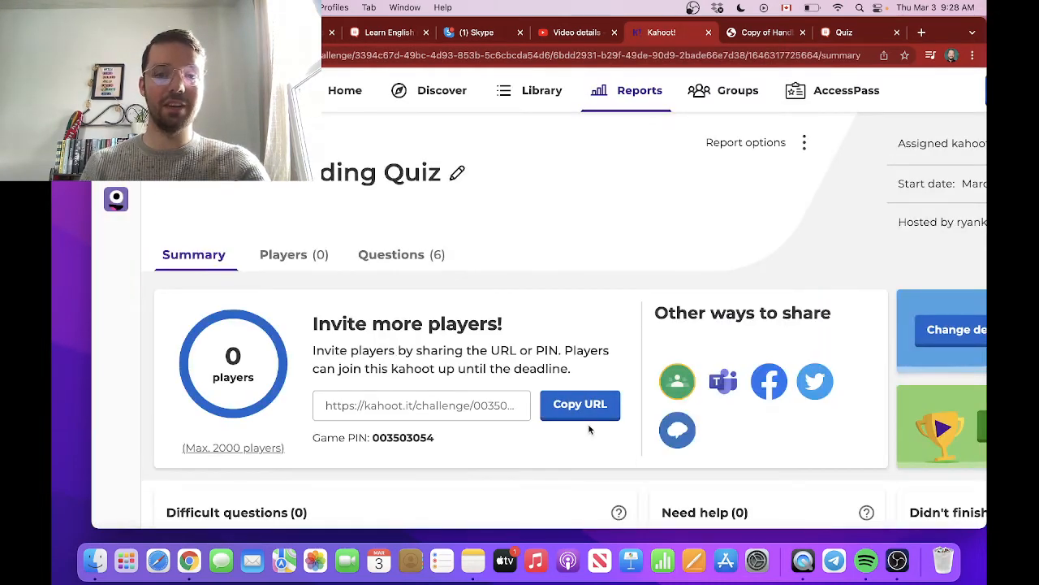
Copy the challenge URL, add it after "Complete this fun Kahoot to test your knowledge:" below the YouTube description's greeting, and save the video details
left_click(589, 412)
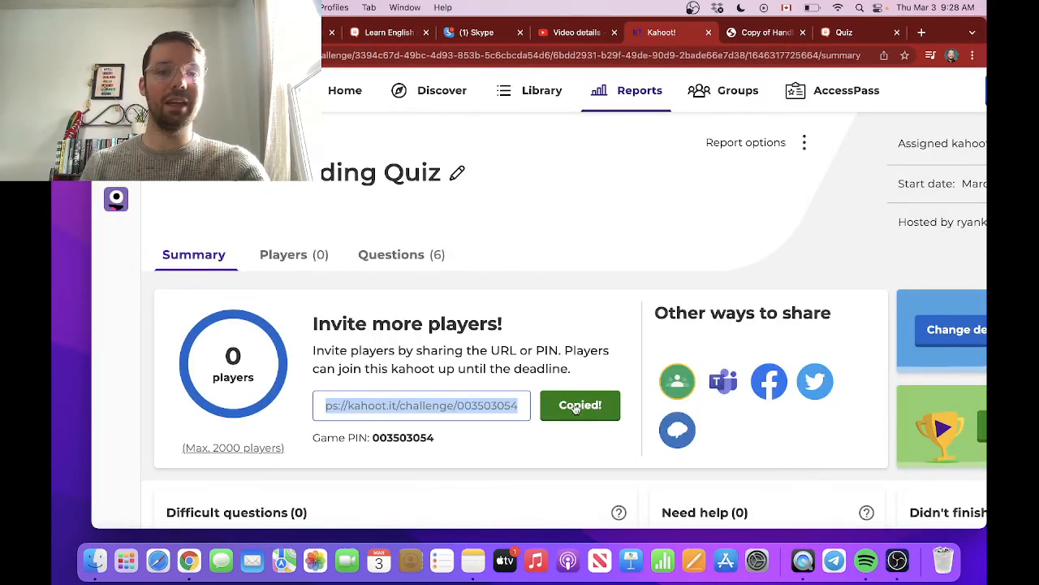
left_click(577, 36)
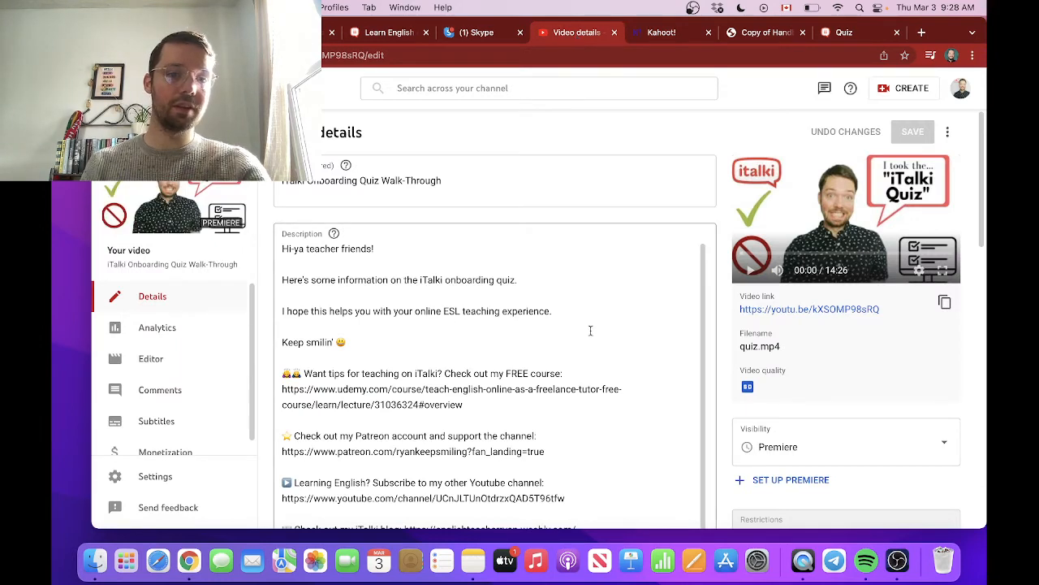
left_click(376, 248)
key("Return")
key("Return")
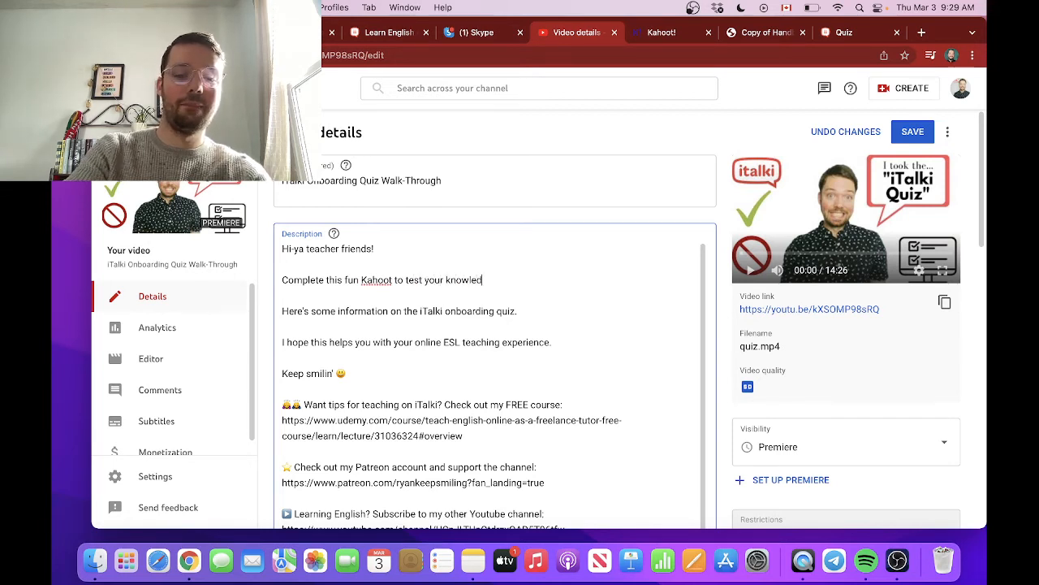
key("super+v")
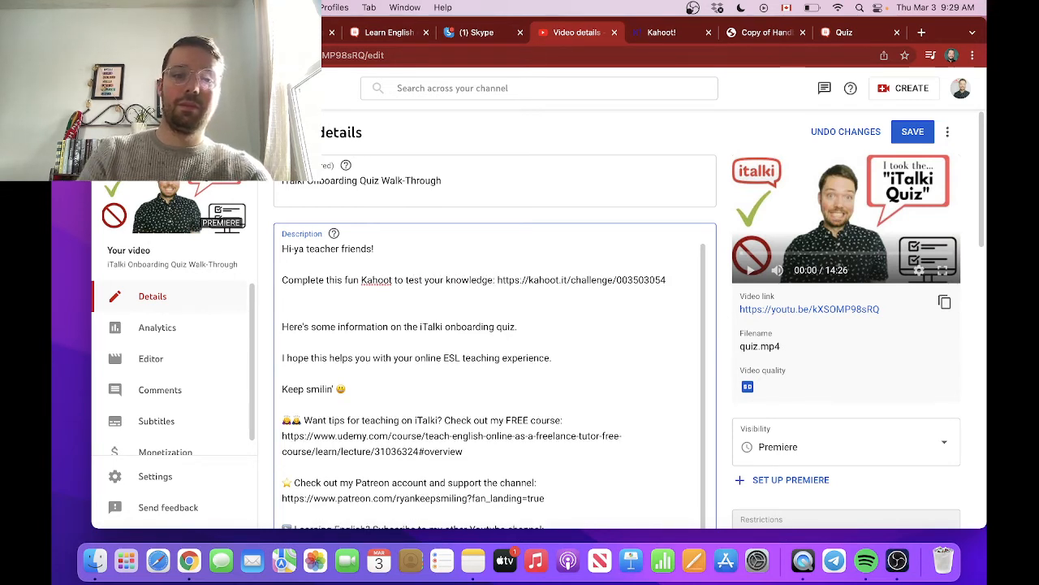
left_click(932, 130)
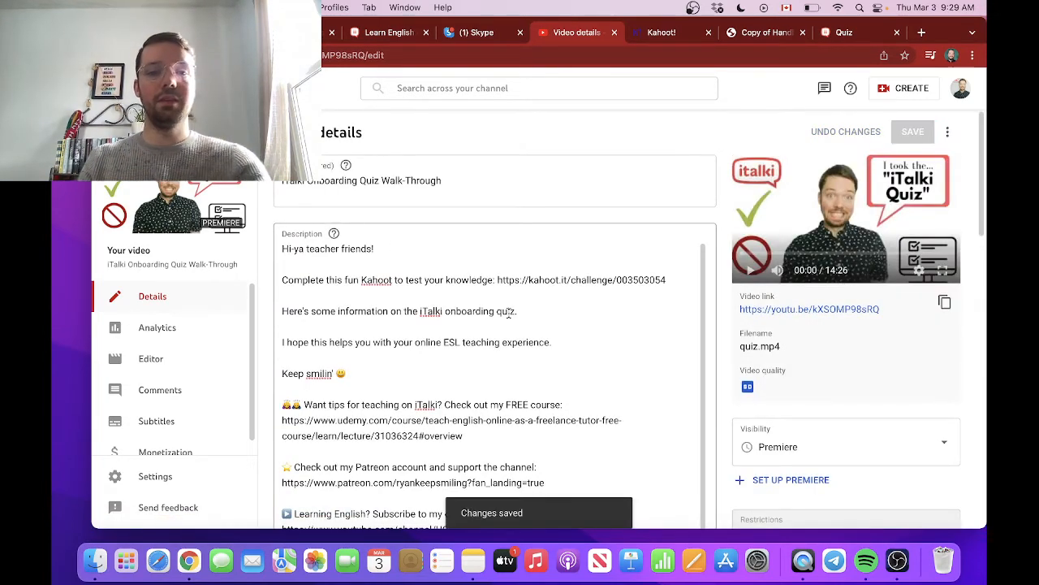
Return to the assigned kahoot's report and examine its summary, question list and player list
left_click(668, 31)
scroll(516, 203, "down", 3)
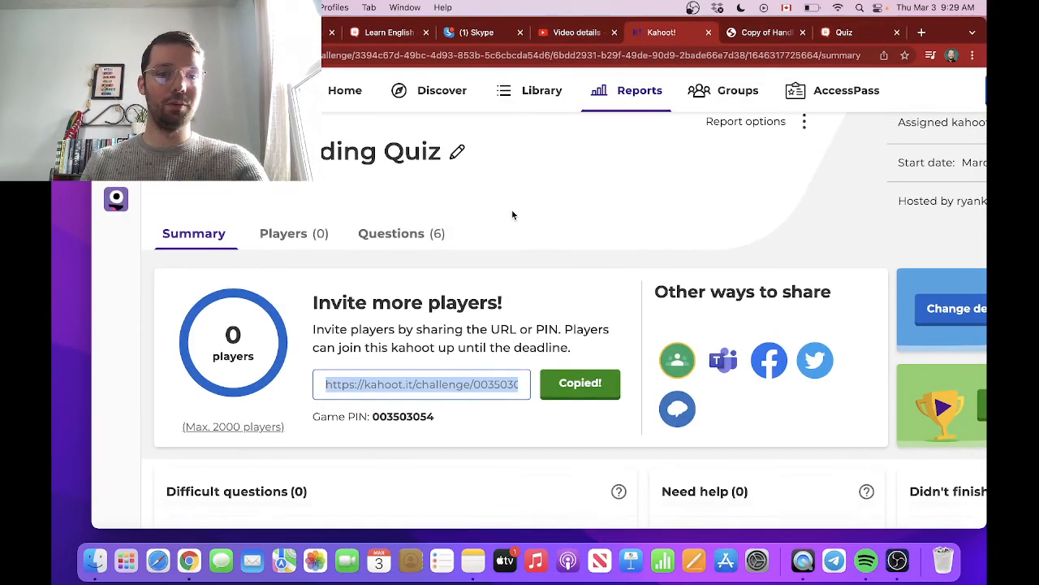
key("super+minus")
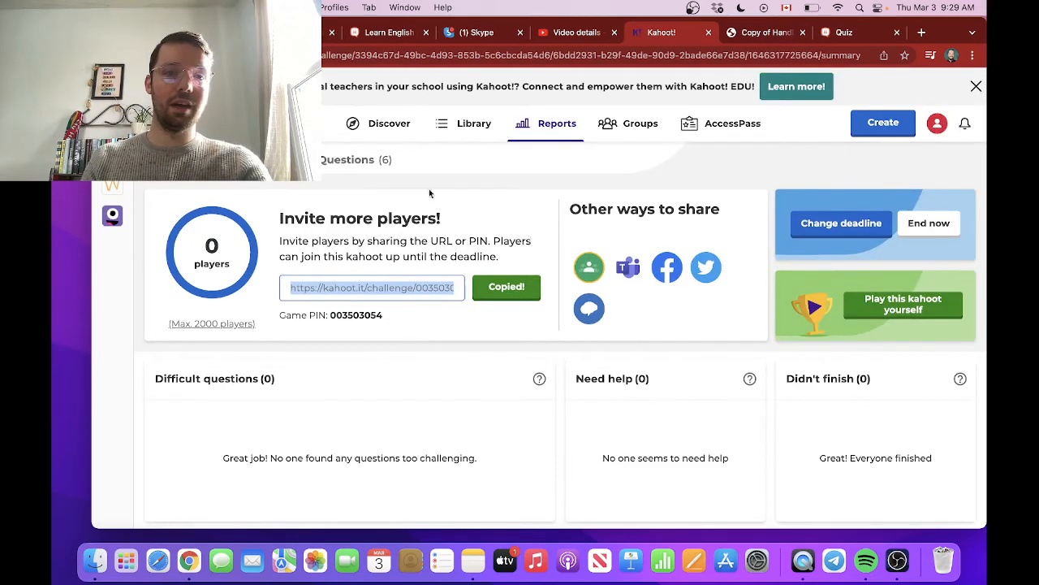
scroll(355, 176, "up", 3)
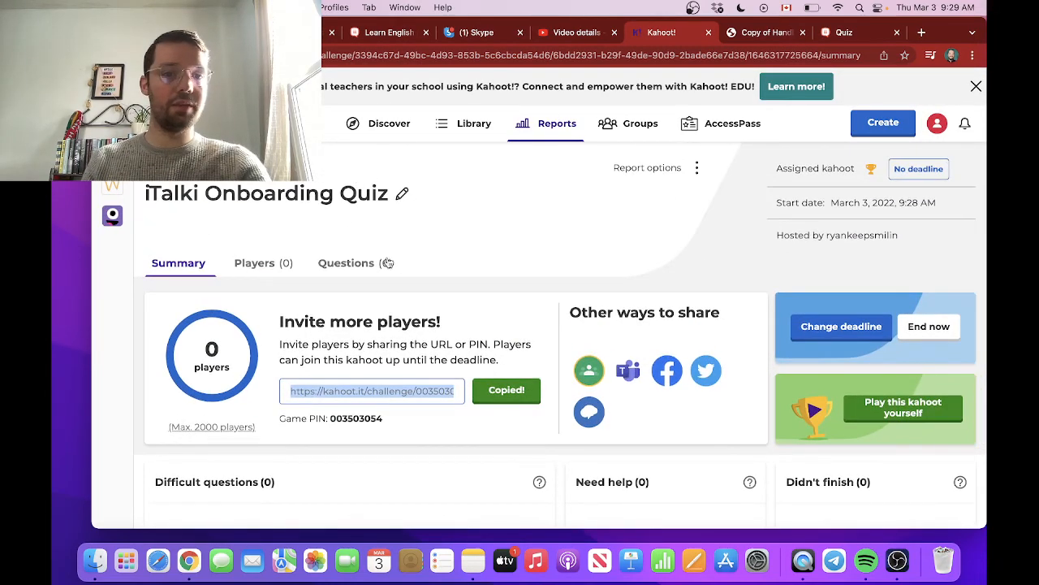
left_click(367, 265)
scroll(655, 425, "down", 1)
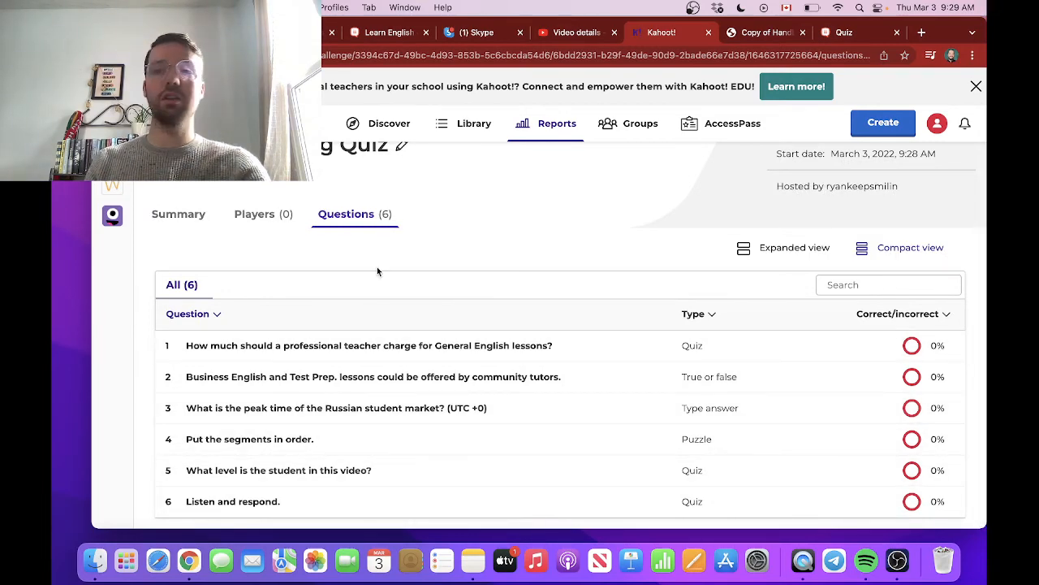
scroll(377, 271, "up", 1)
left_click(256, 268)
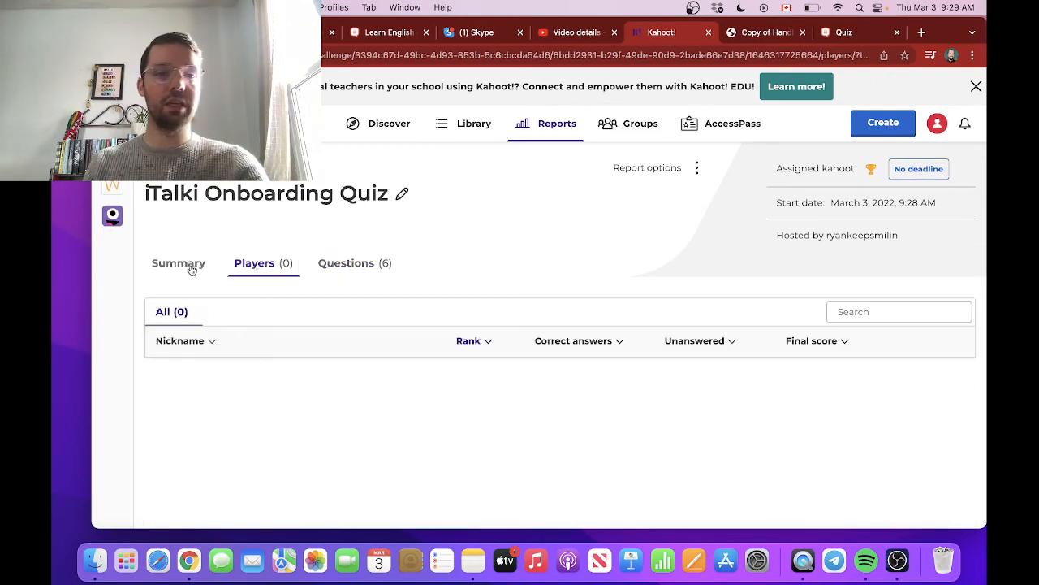
left_click(190, 268)
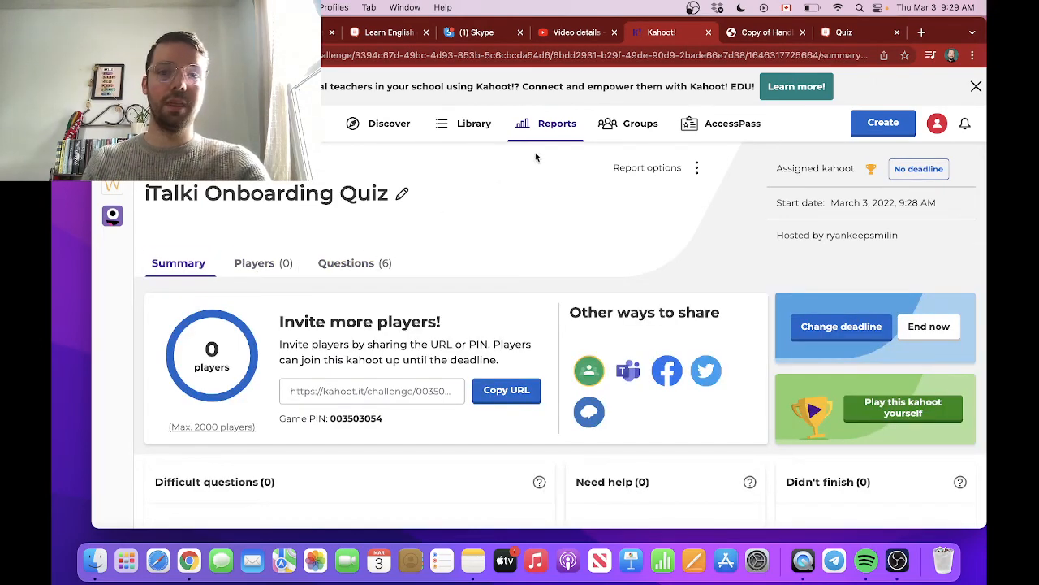
Open the list of all Kahoot! reports and look through the past games and assignments, loading older entries twice
left_click(557, 125)
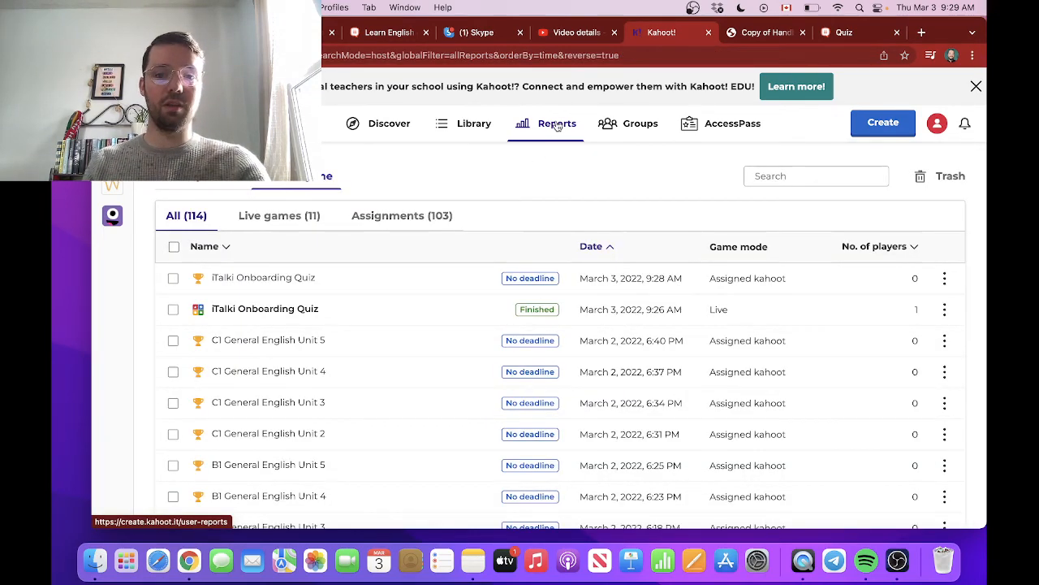
scroll(367, 430, "down", 6)
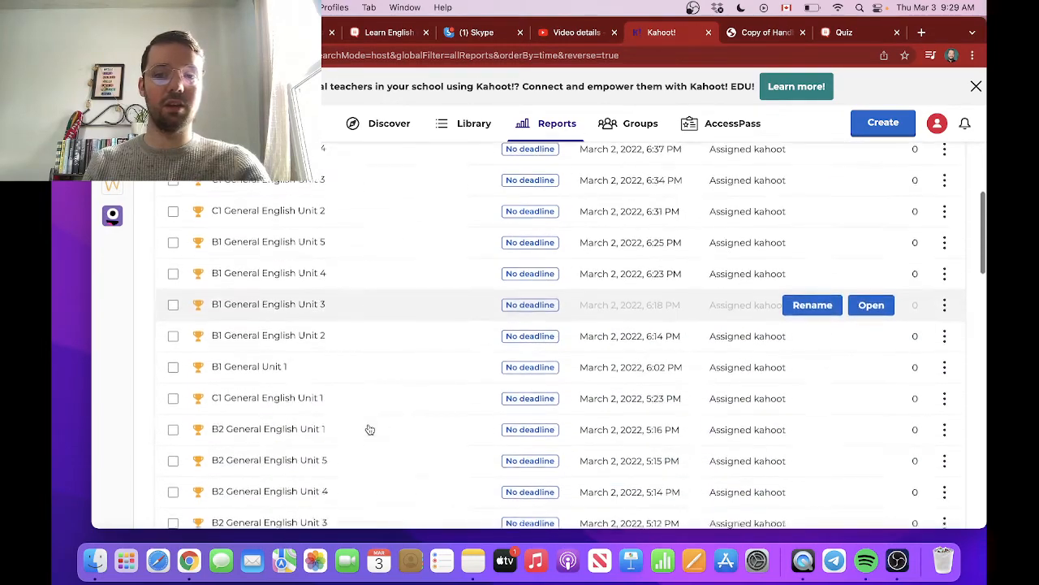
scroll(369, 429, "down", 20)
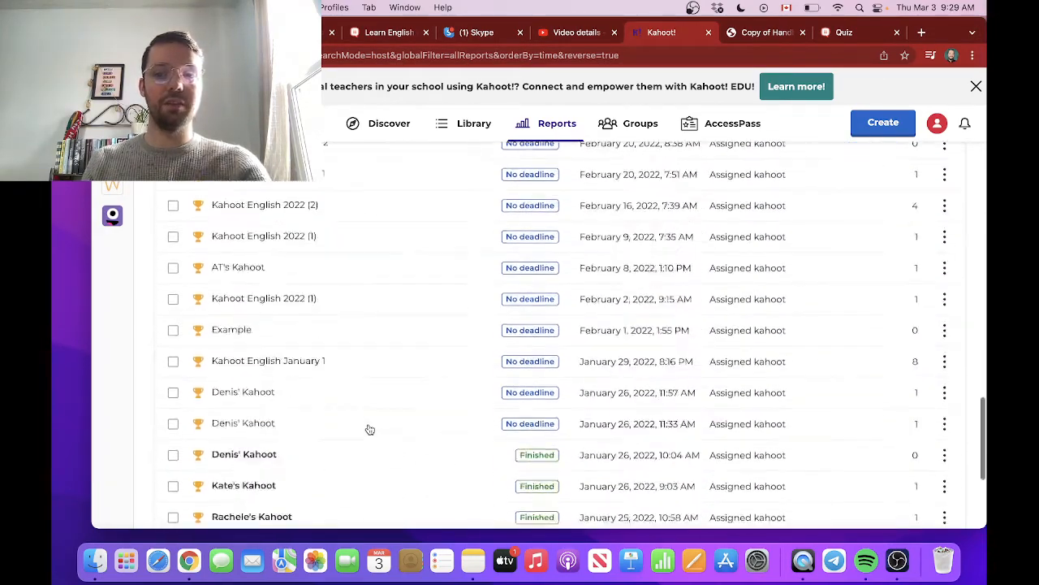
scroll(370, 430, "down", 8)
scroll(369, 429, "up", 5)
scroll(370, 430, "down", 4)
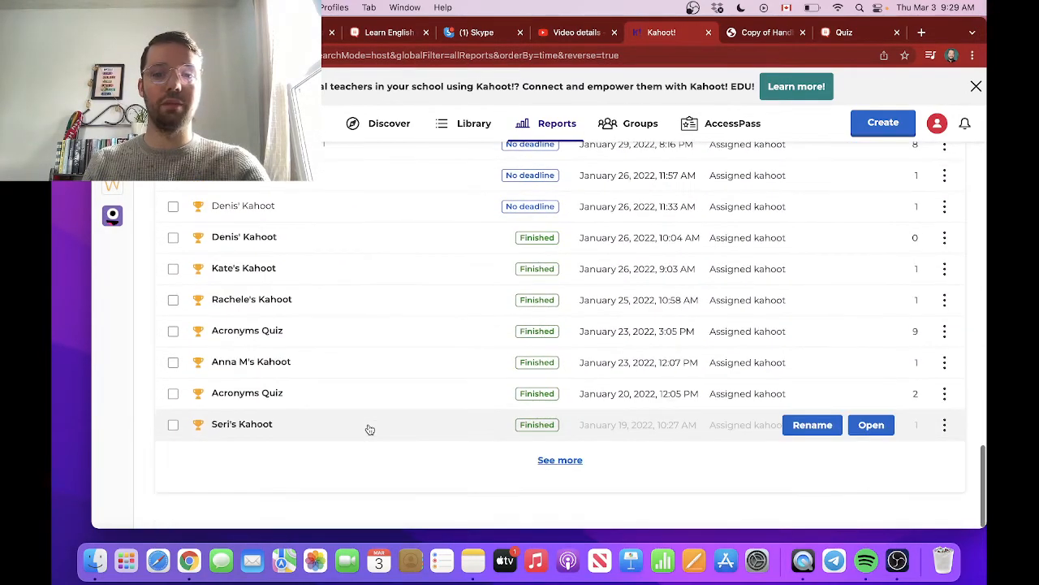
left_click(569, 465)
scroll(576, 459, "down", 10)
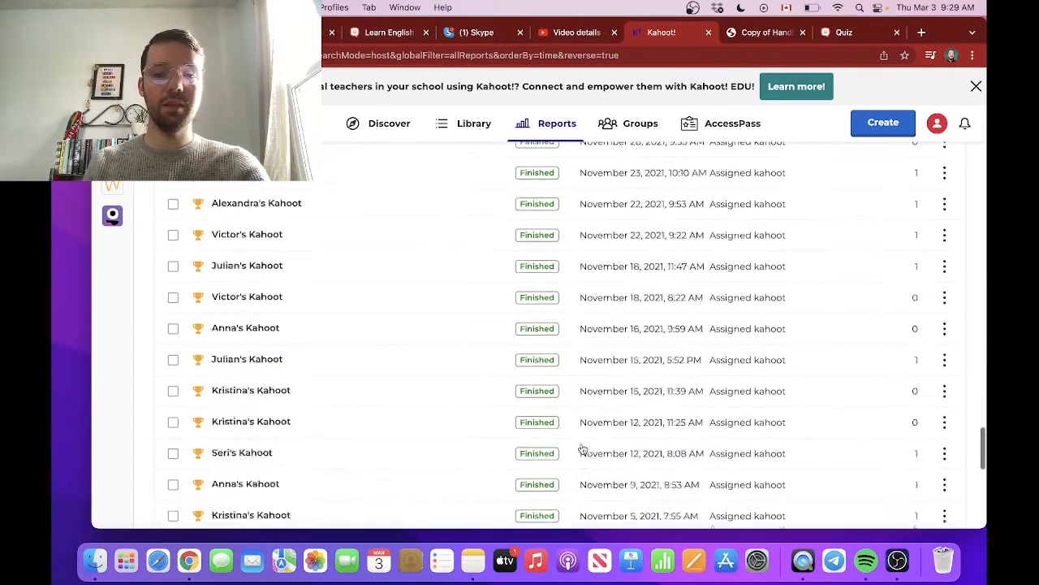
scroll(583, 449, "down", 8)
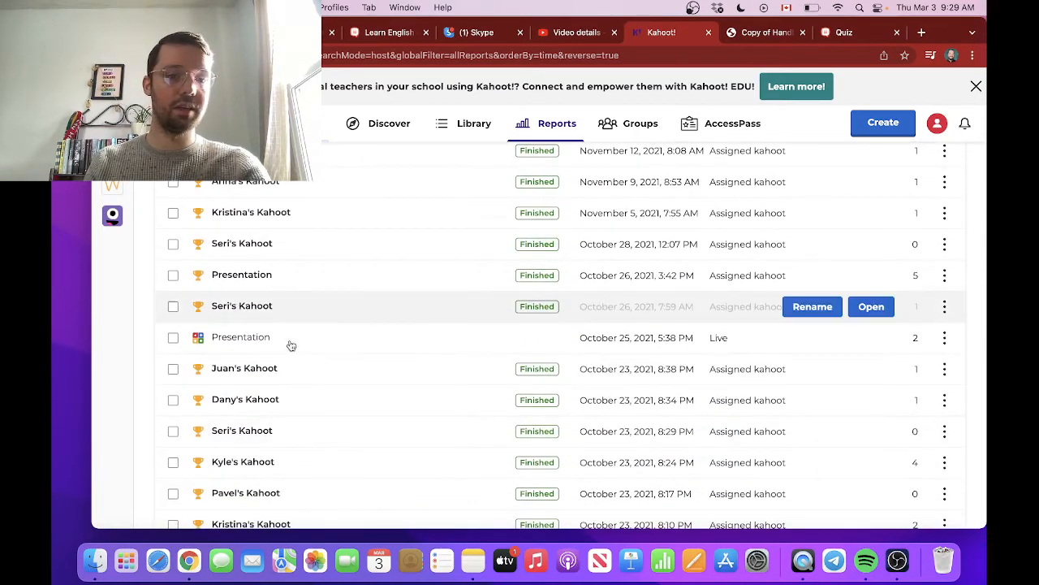
scroll(304, 420, "down", 5)
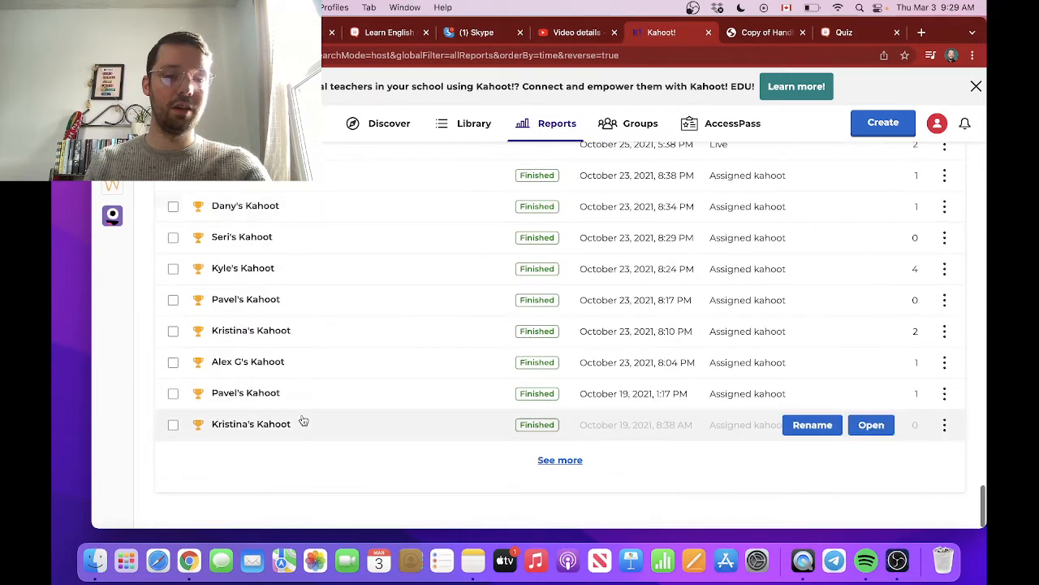
left_click(579, 469)
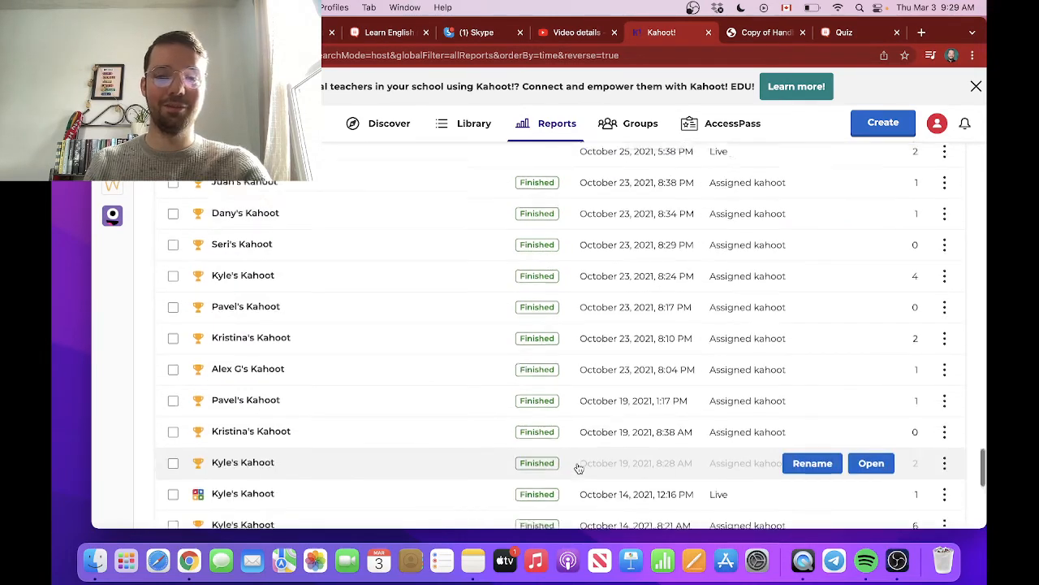
scroll(579, 469, "up", 15)
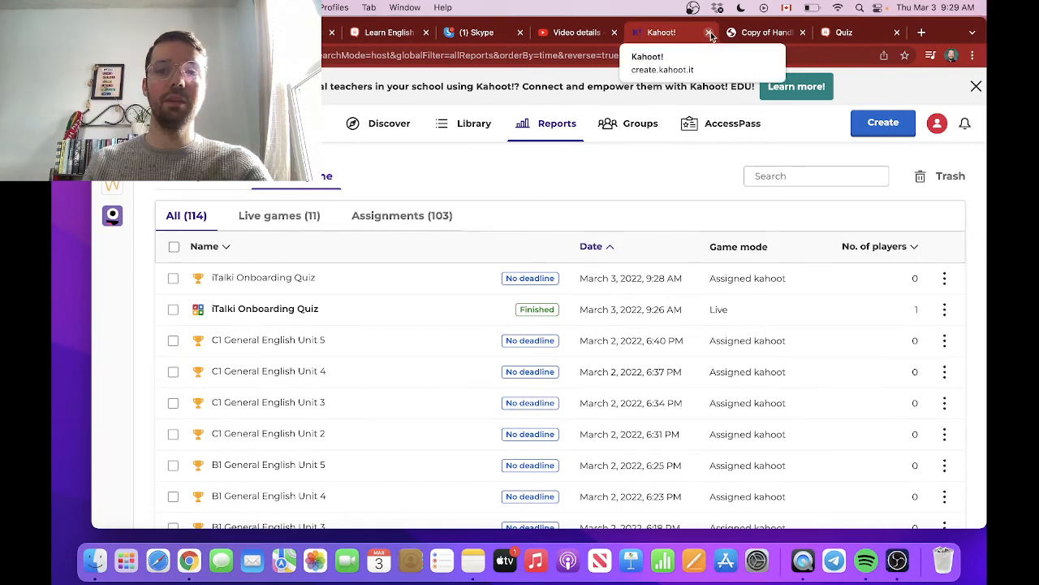
Switch to OBS and bring up its recording controls
left_click(897, 560)
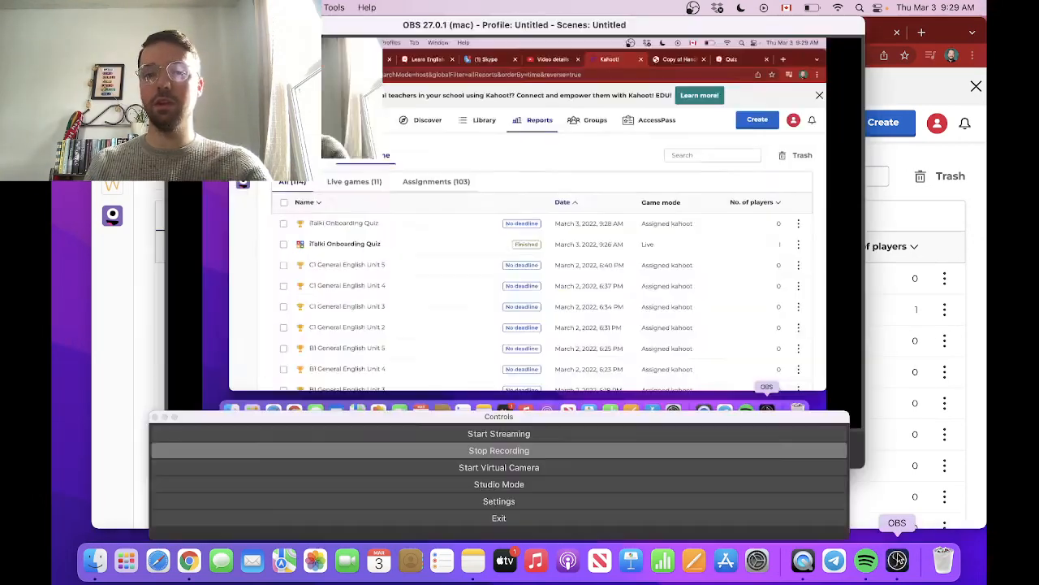